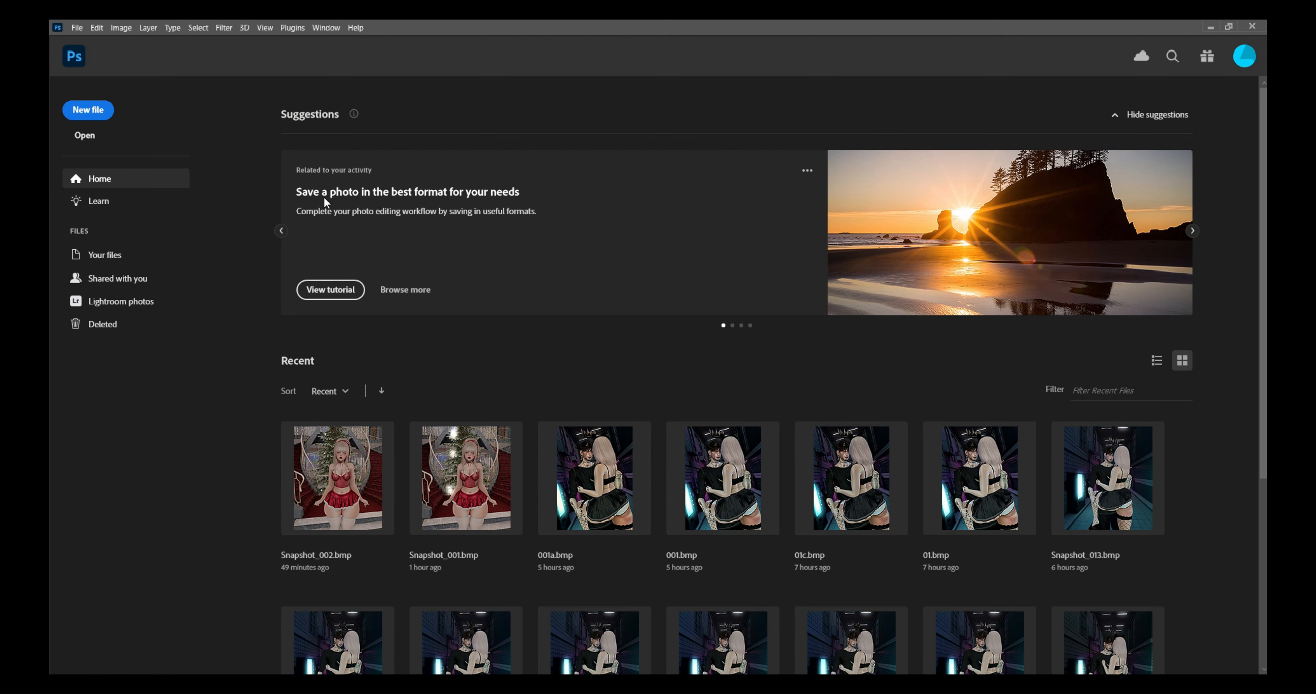
Step: Open Snapshot_001.bmp and crop it to a tilted portrait framing around the figure
click(88, 133)
double_click(406, 132)
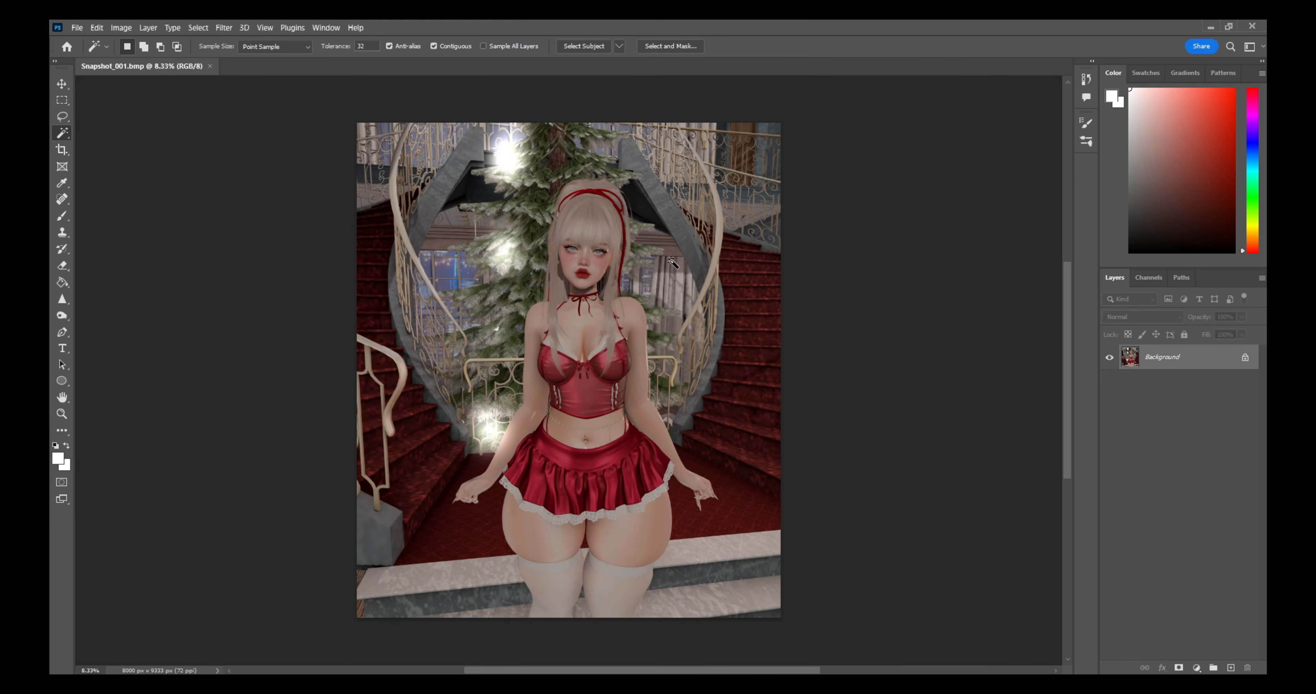
click(61, 149)
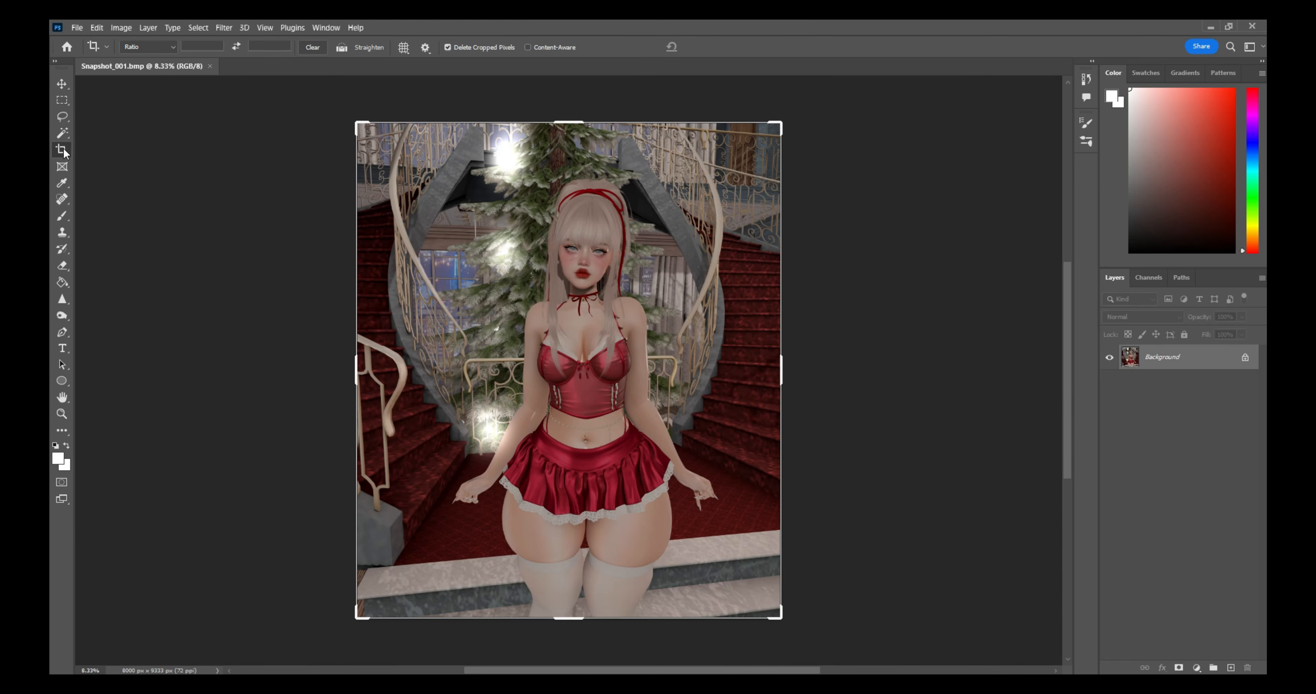
drag(417, 142, 740, 607)
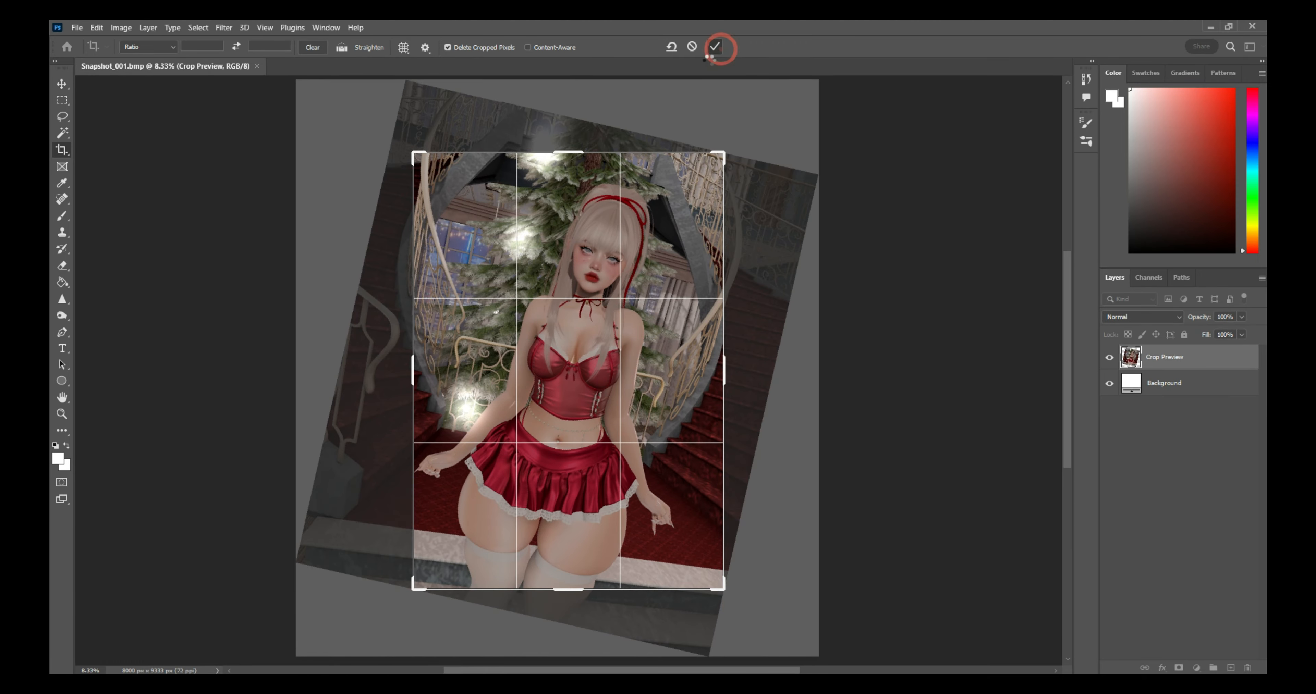
click(714, 46)
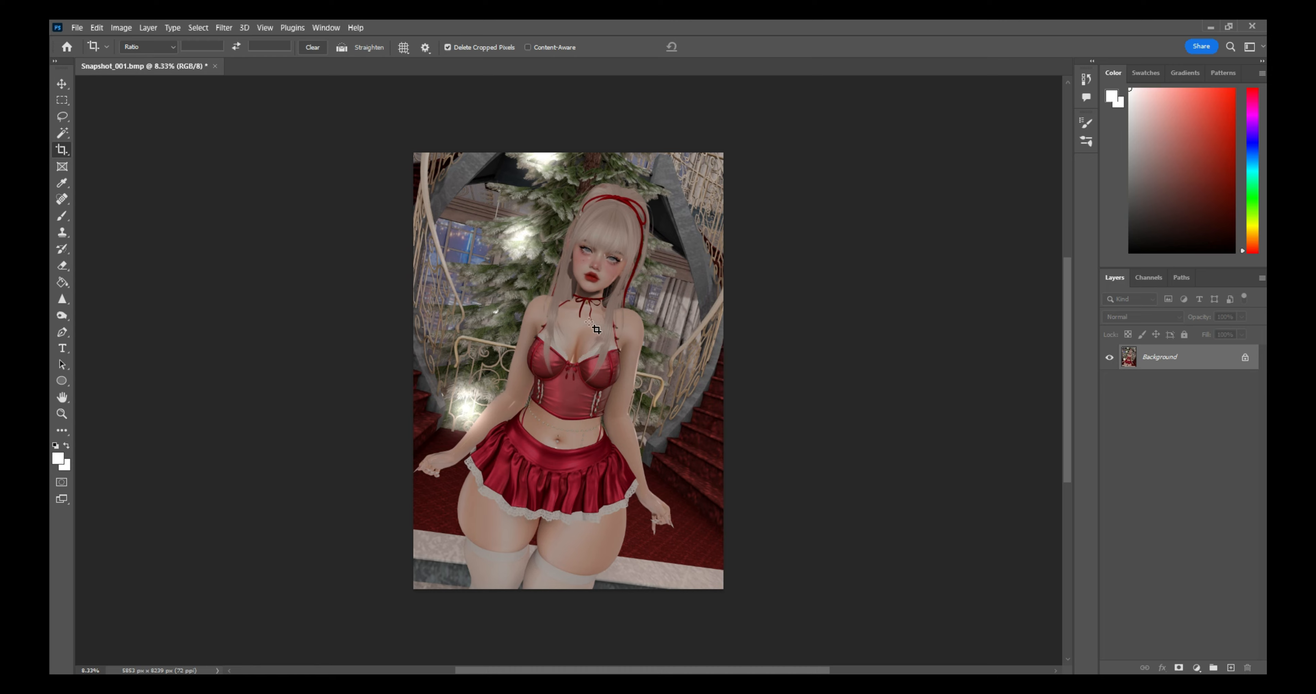
Step: Open the cropped image in the Nik Collection's Color Efex Pro 5 filter
scroll(593, 326, up, 1)
click(224, 27)
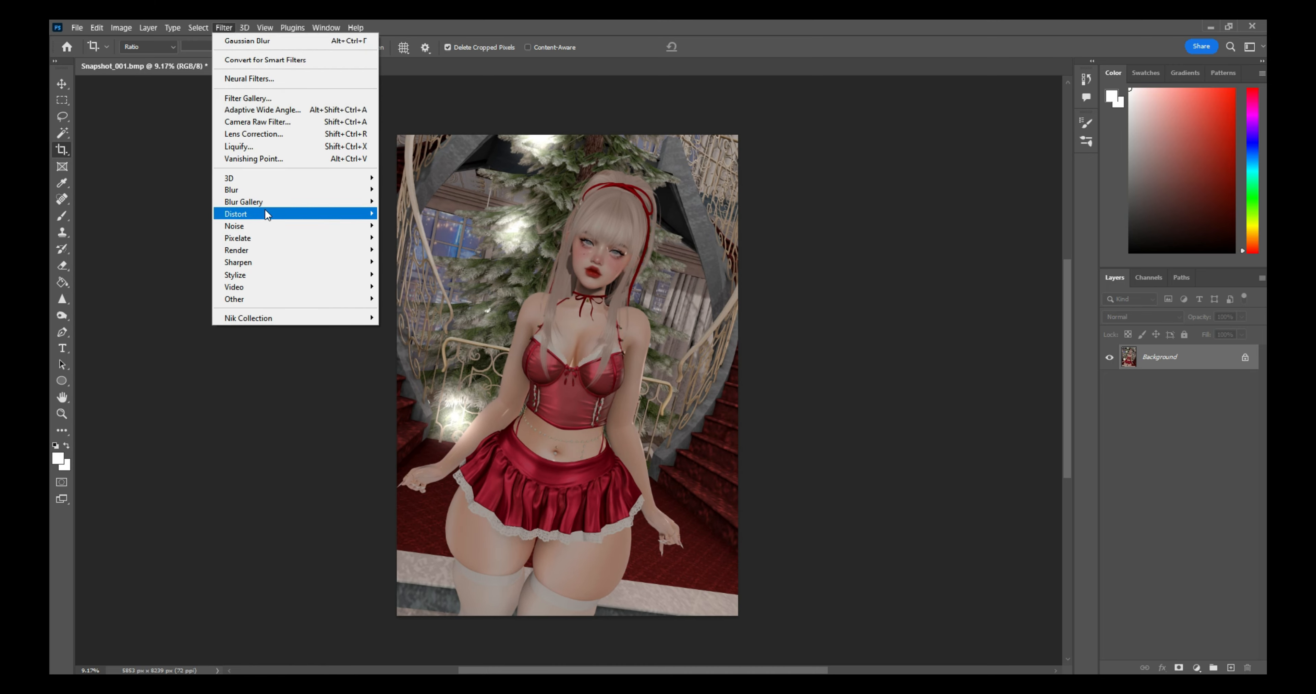
mouse_move(267, 316)
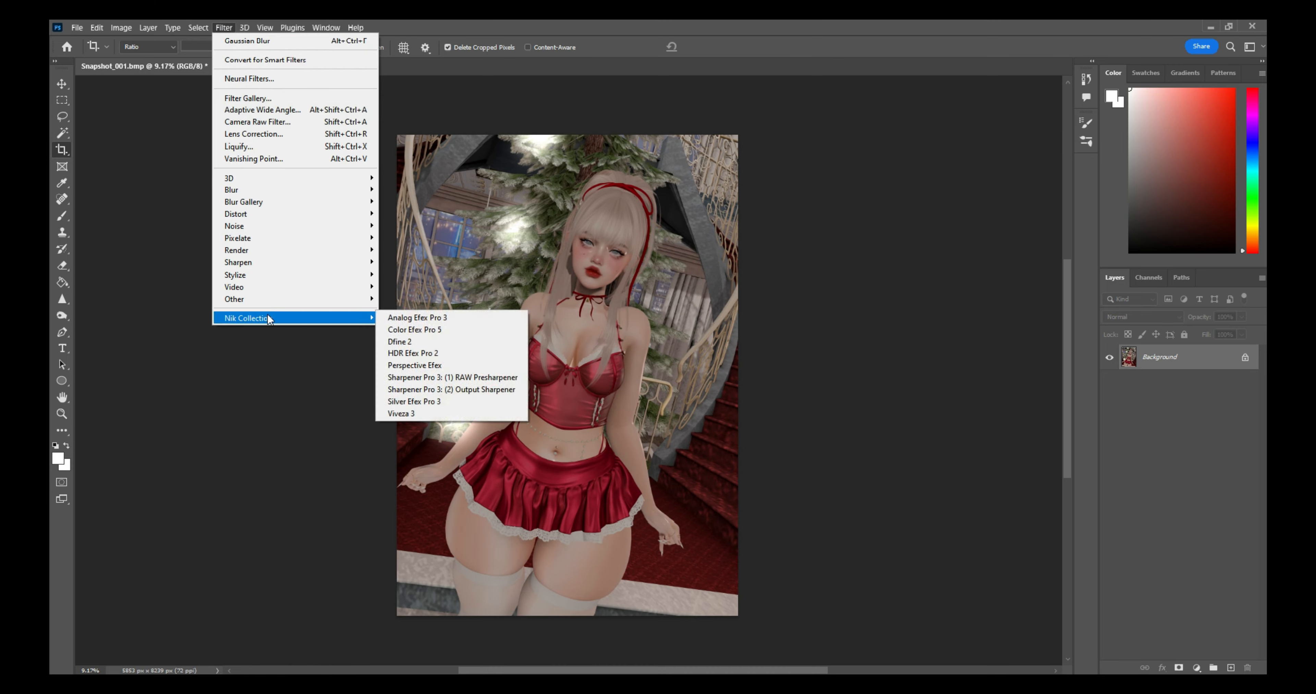
click(440, 328)
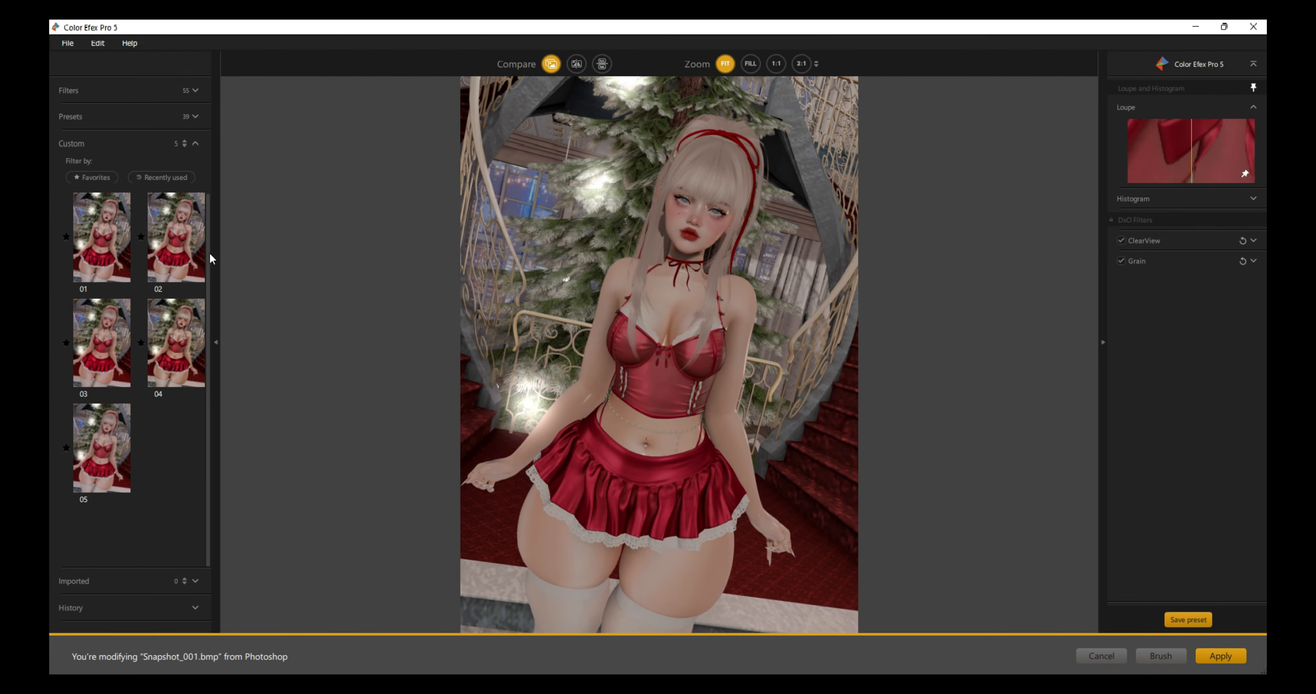
Step: Try custom presets 02, 03 and 05 on the image
click(169, 262)
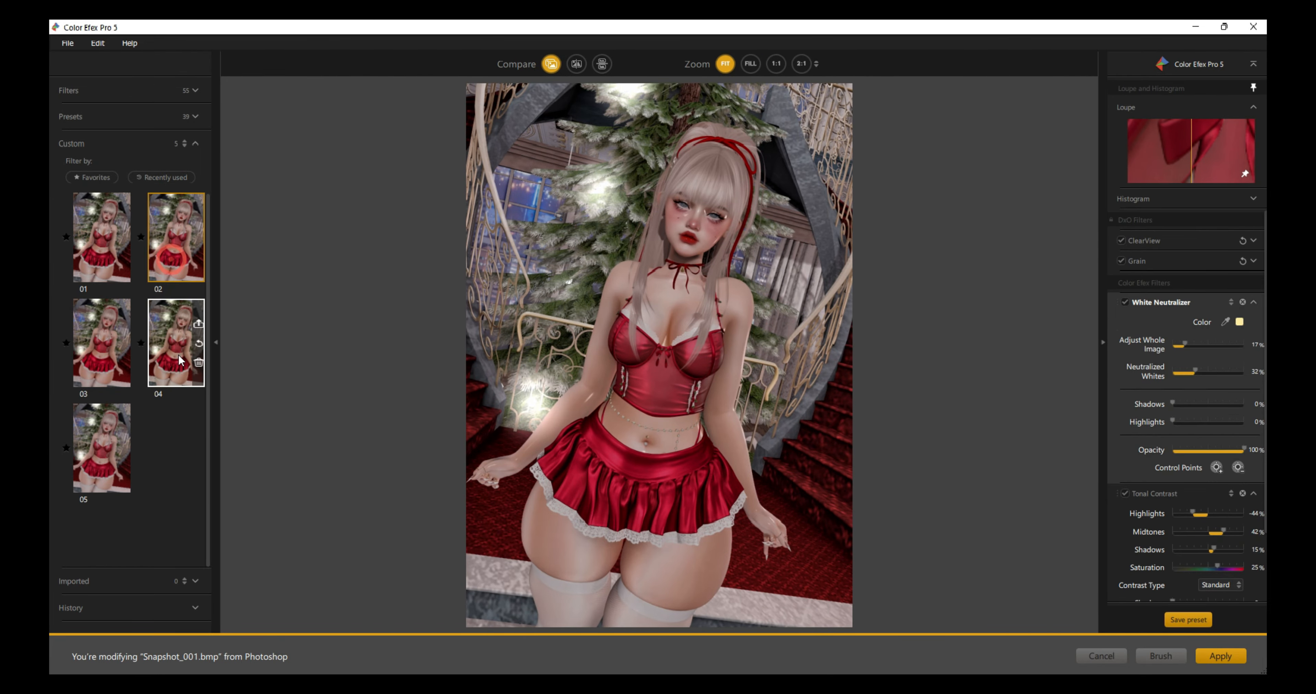
click(106, 365)
click(100, 434)
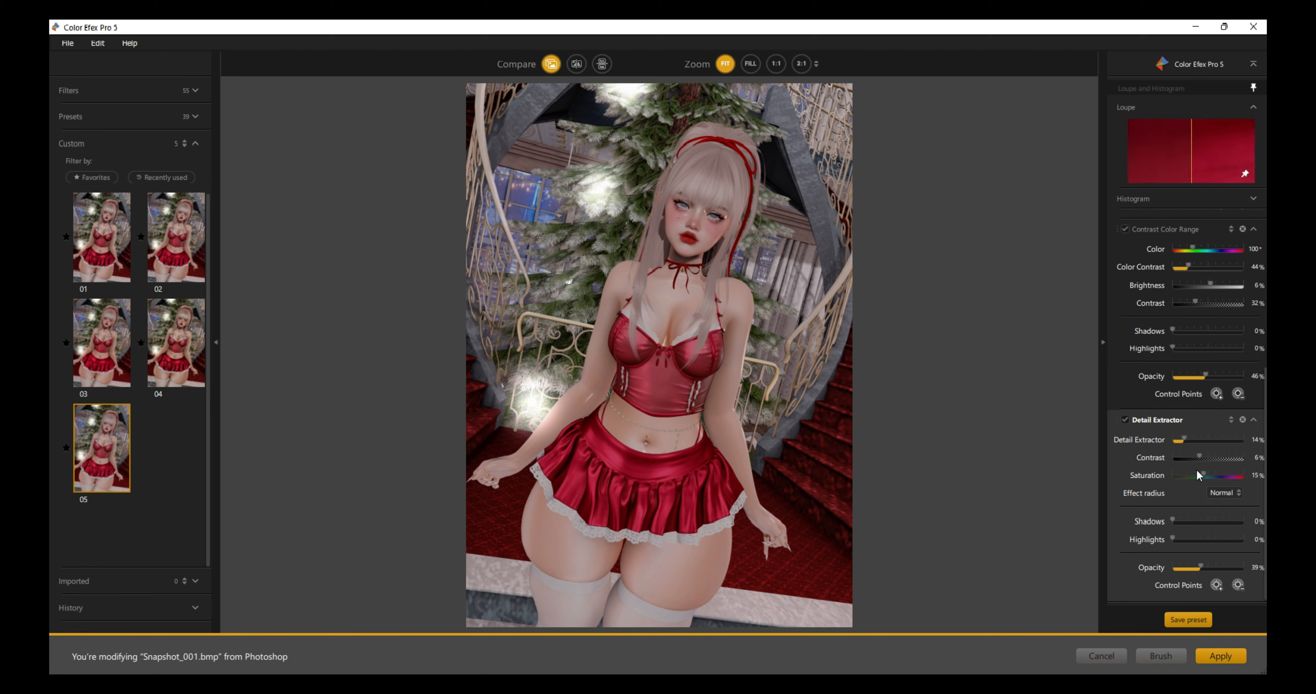
Step: Remove the preset's Detail Extractor, Contrast Color Range and White Neutralizer filters from the image
click(1249, 421)
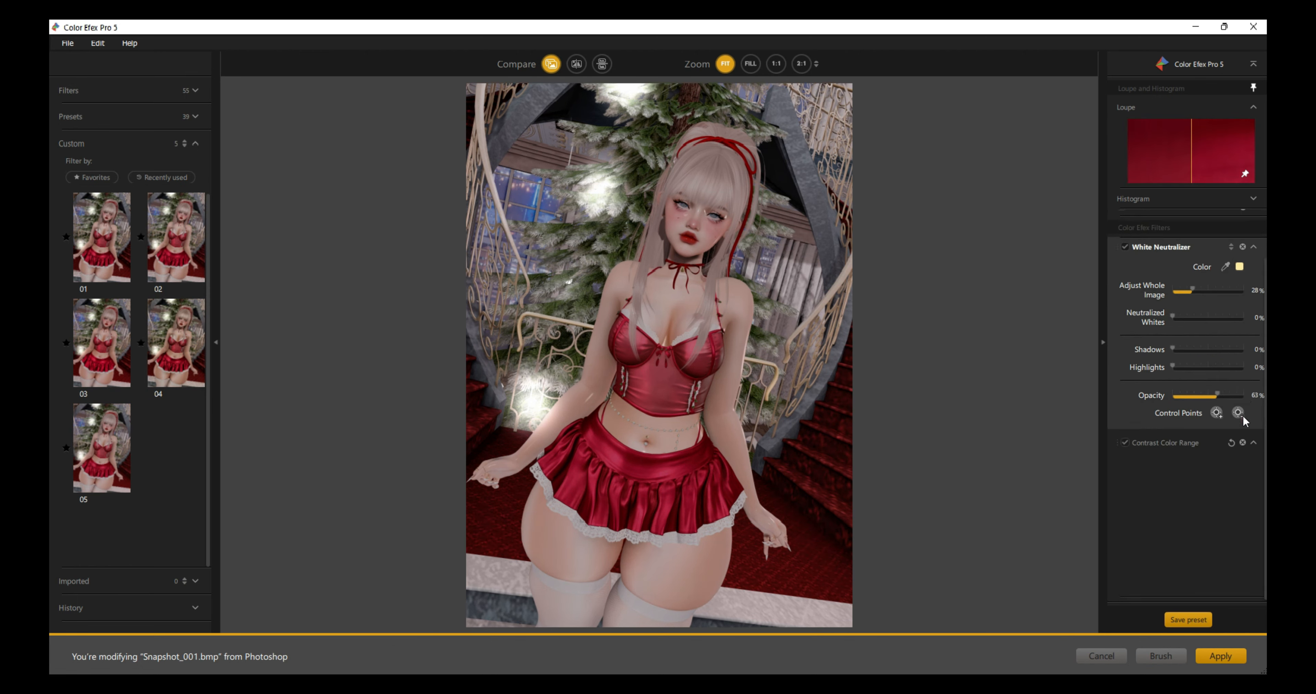
click(1242, 420)
click(1244, 307)
click(1242, 292)
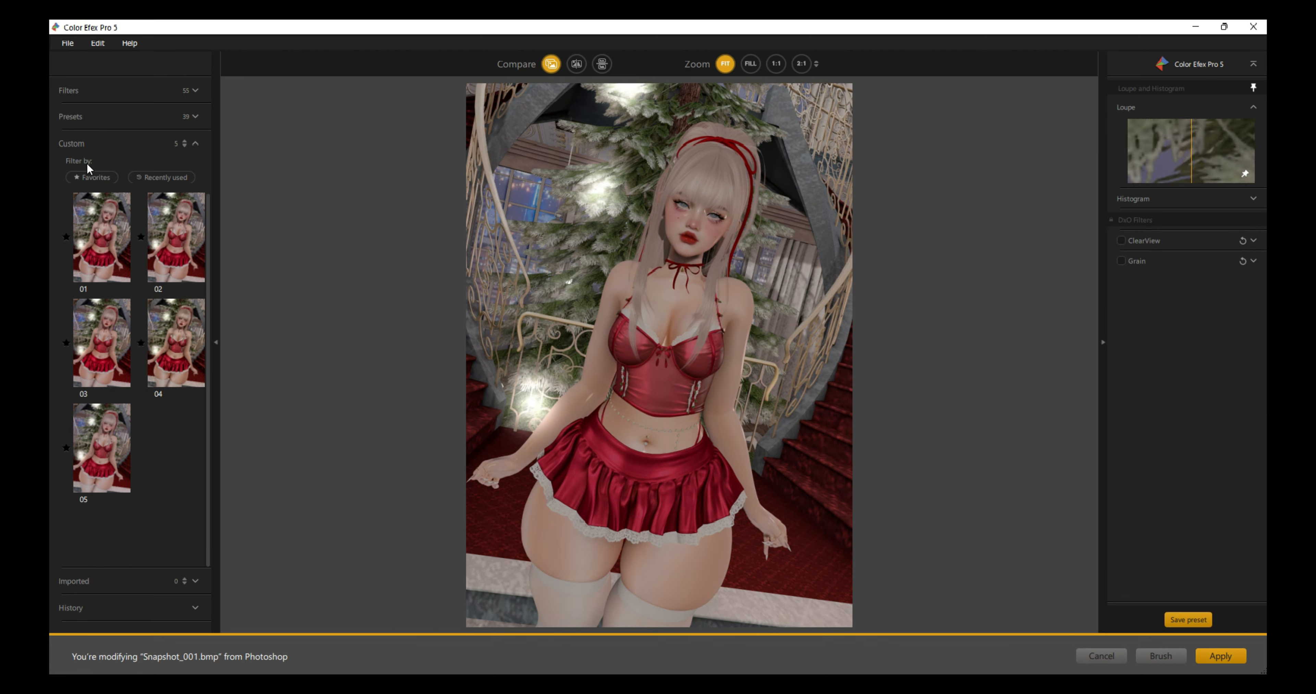
Step: Add a Detail Extractor filter at 13% with contrast 34% and saturation 21%, and compare it with the original image
click(198, 92)
click(198, 92)
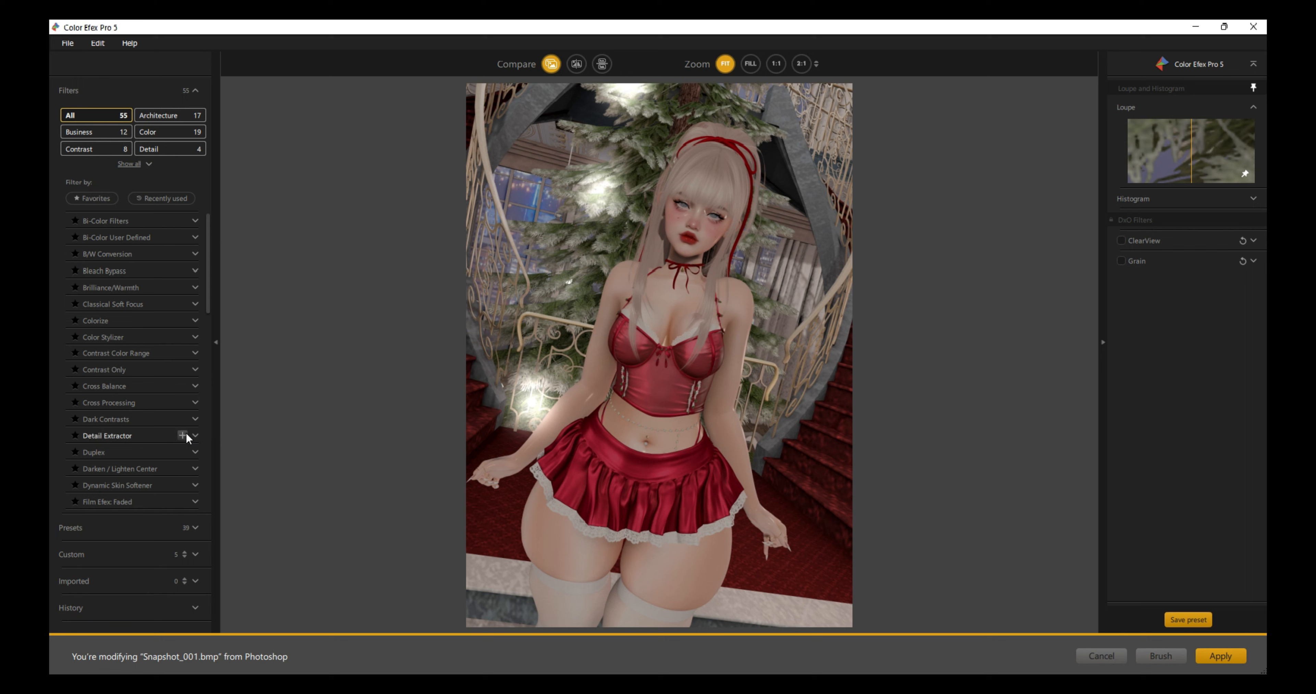
click(184, 435)
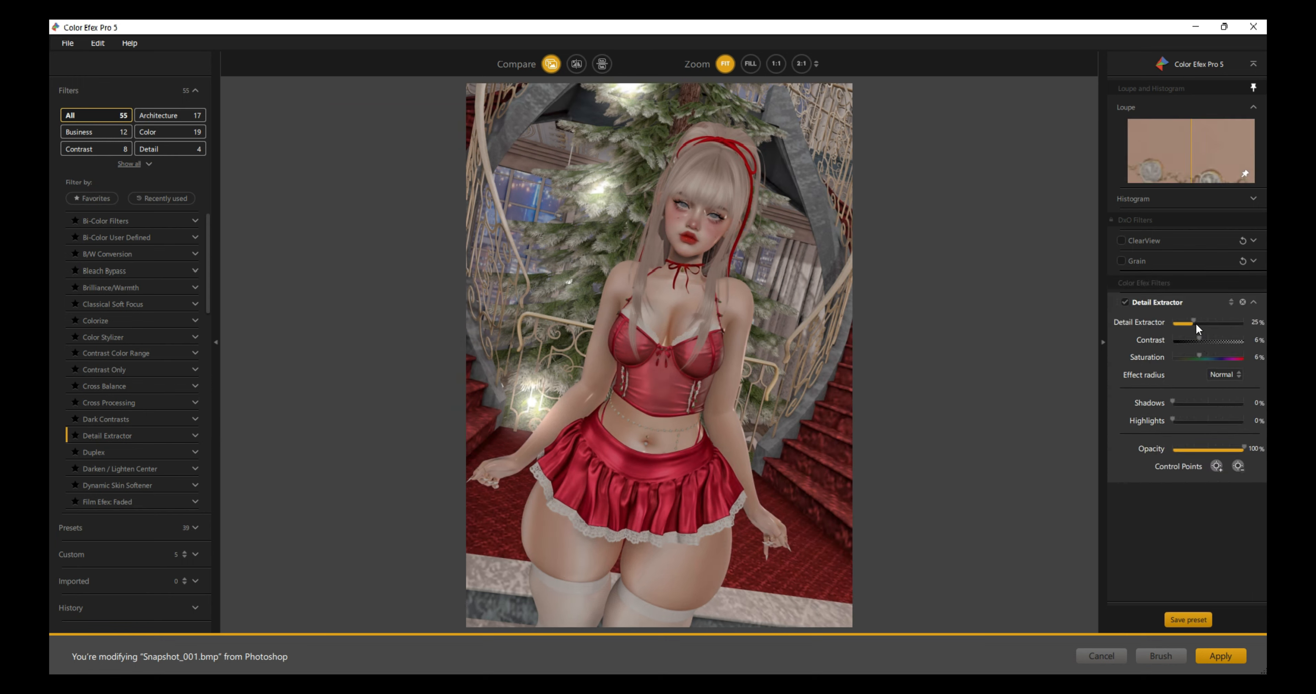
drag(1213, 341, 1217, 341)
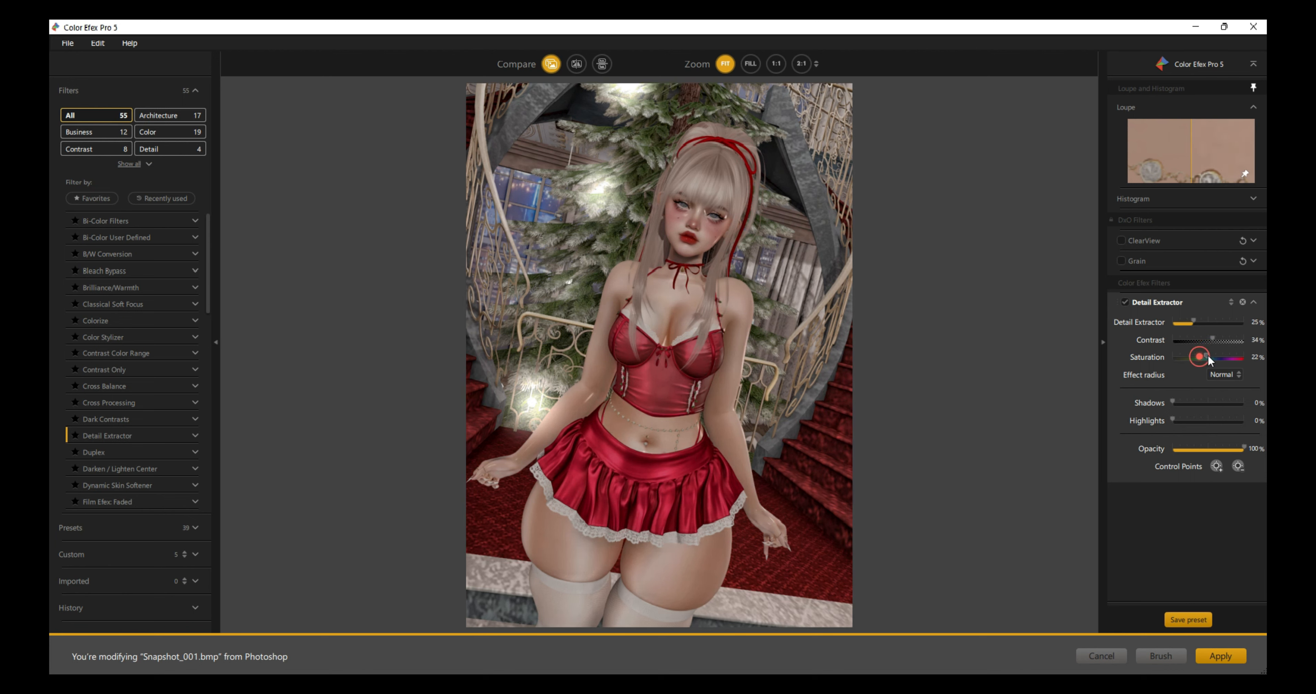
drag(1203, 355, 1208, 354)
drag(1196, 325, 1186, 329)
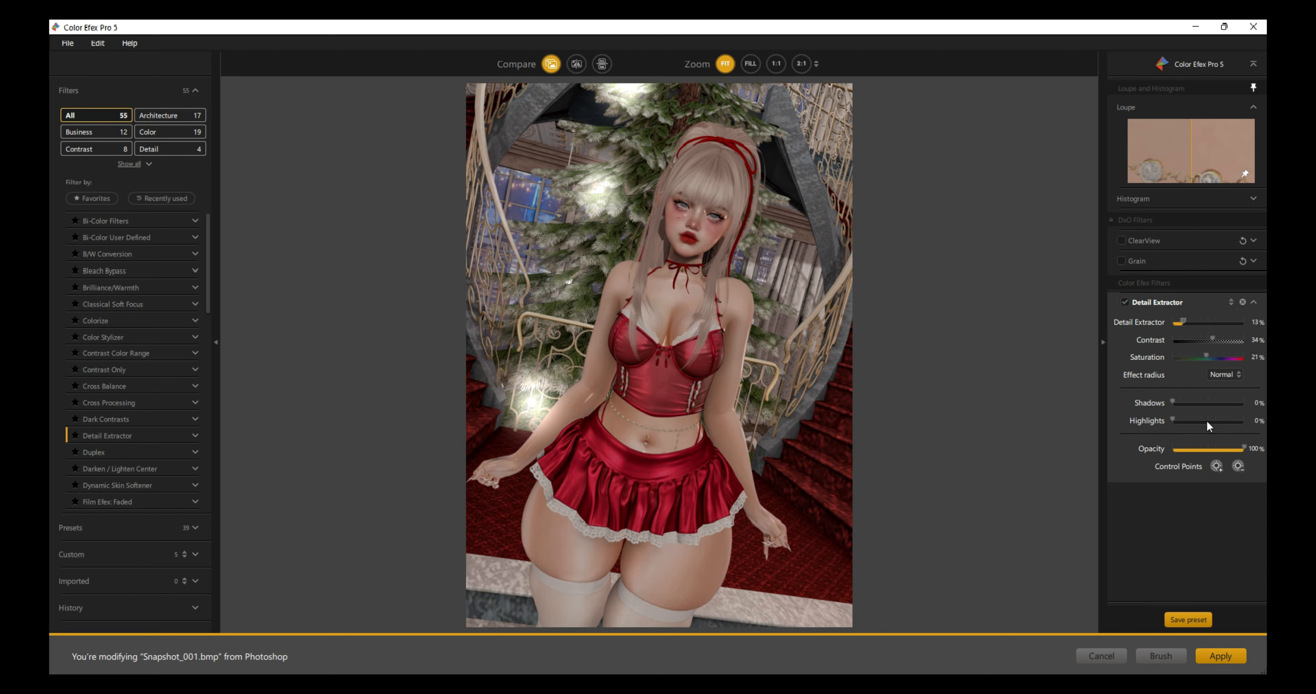
click(550, 65)
click(550, 66)
click(550, 66)
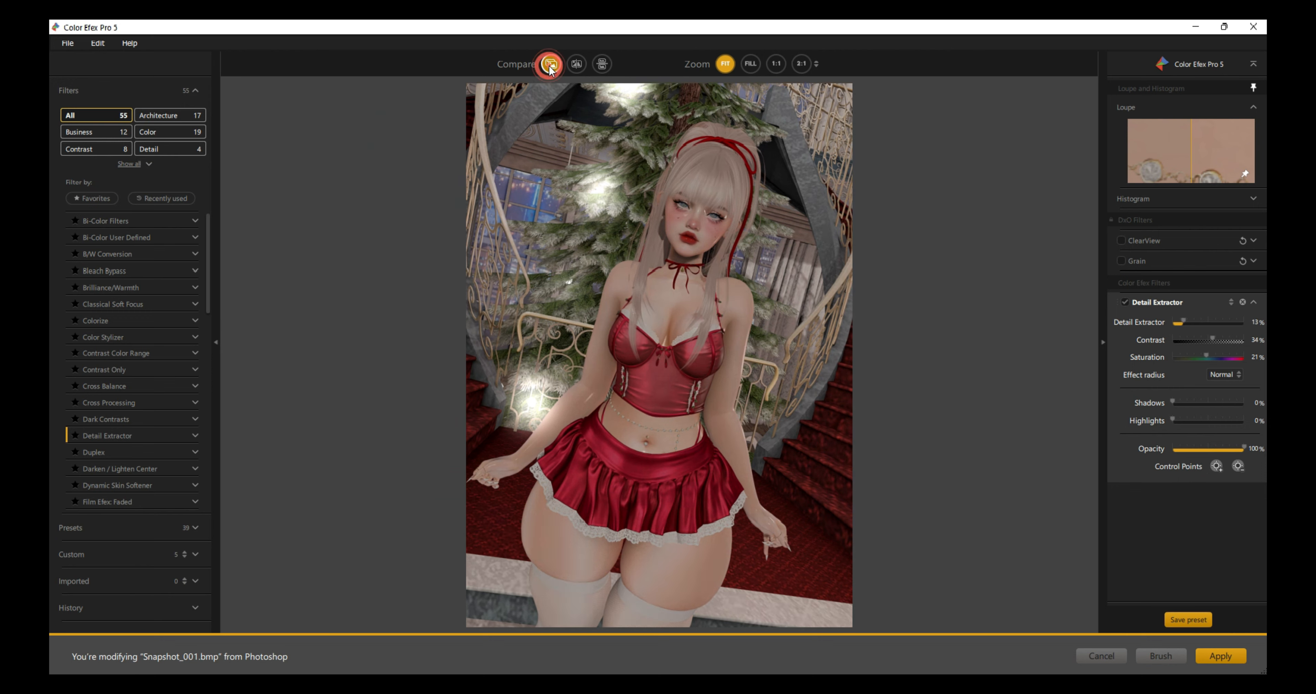
click(550, 67)
click(550, 67)
click(550, 67)
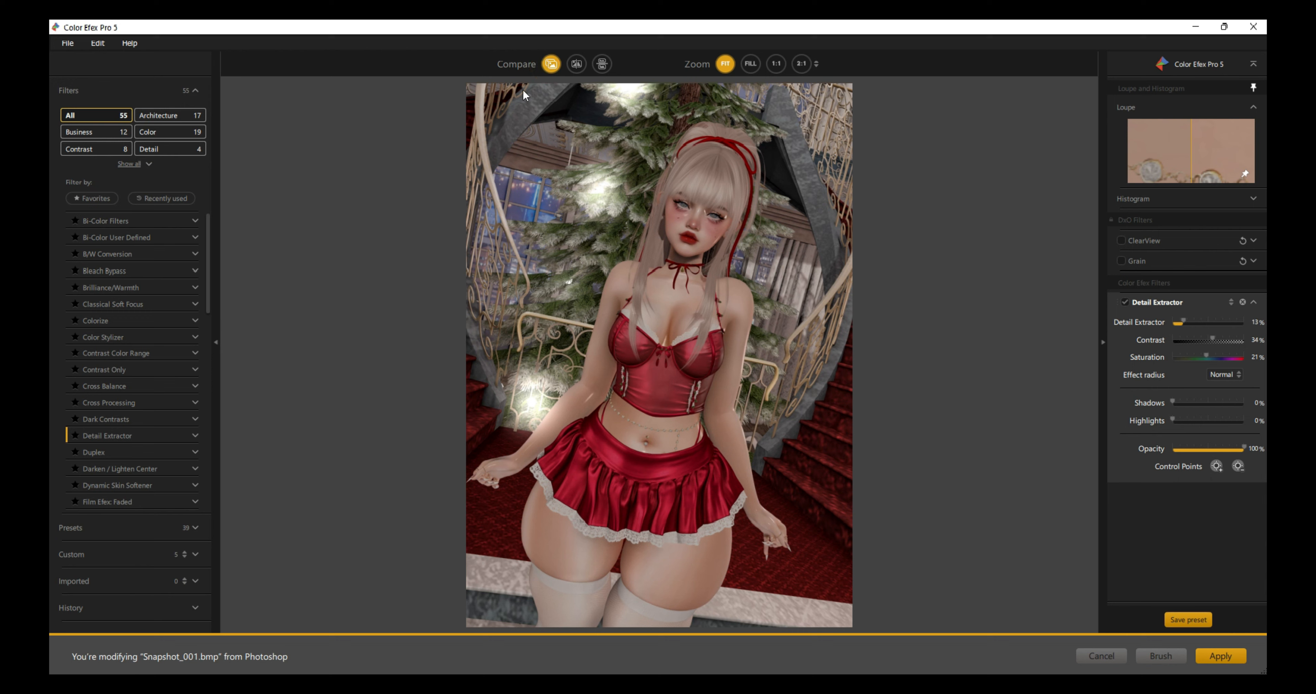
Step: Add a White Neutralizer filter with Adjust Whole Image at 32% and Neutralized Whites at 33%, and compare it with the original
scroll(164, 316, down, 10)
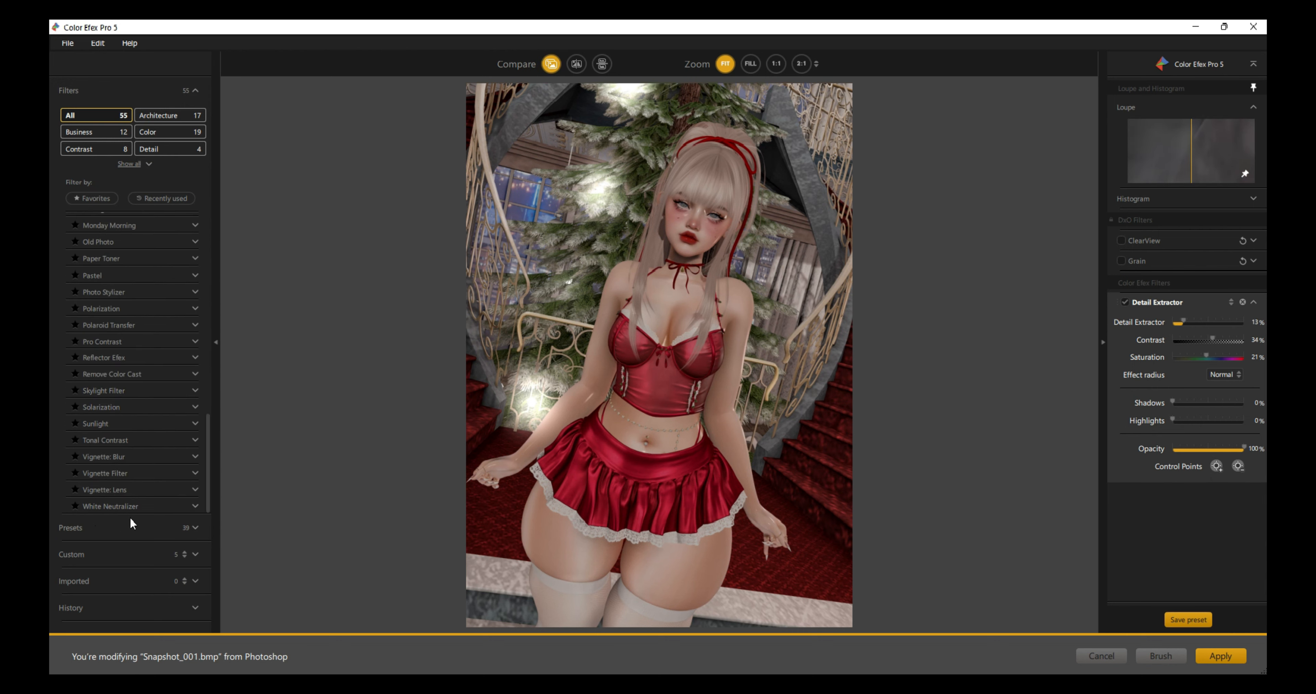
click(182, 505)
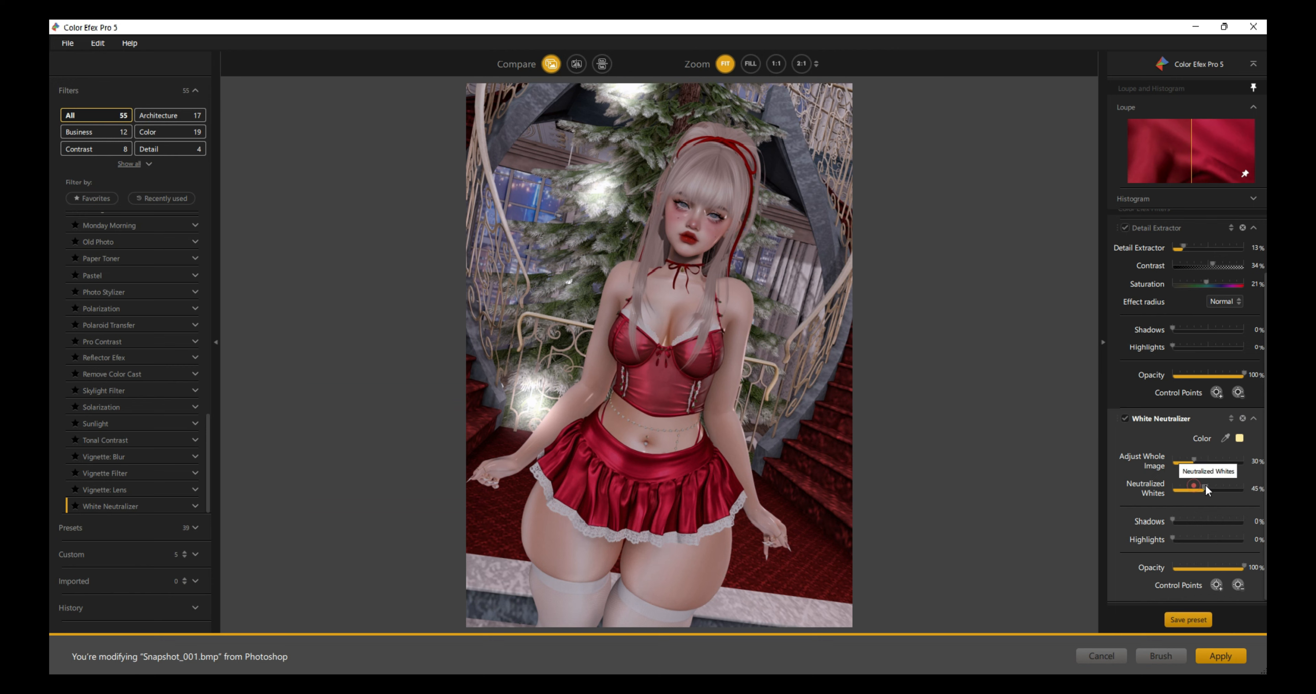
drag(1183, 485, 1158, 484)
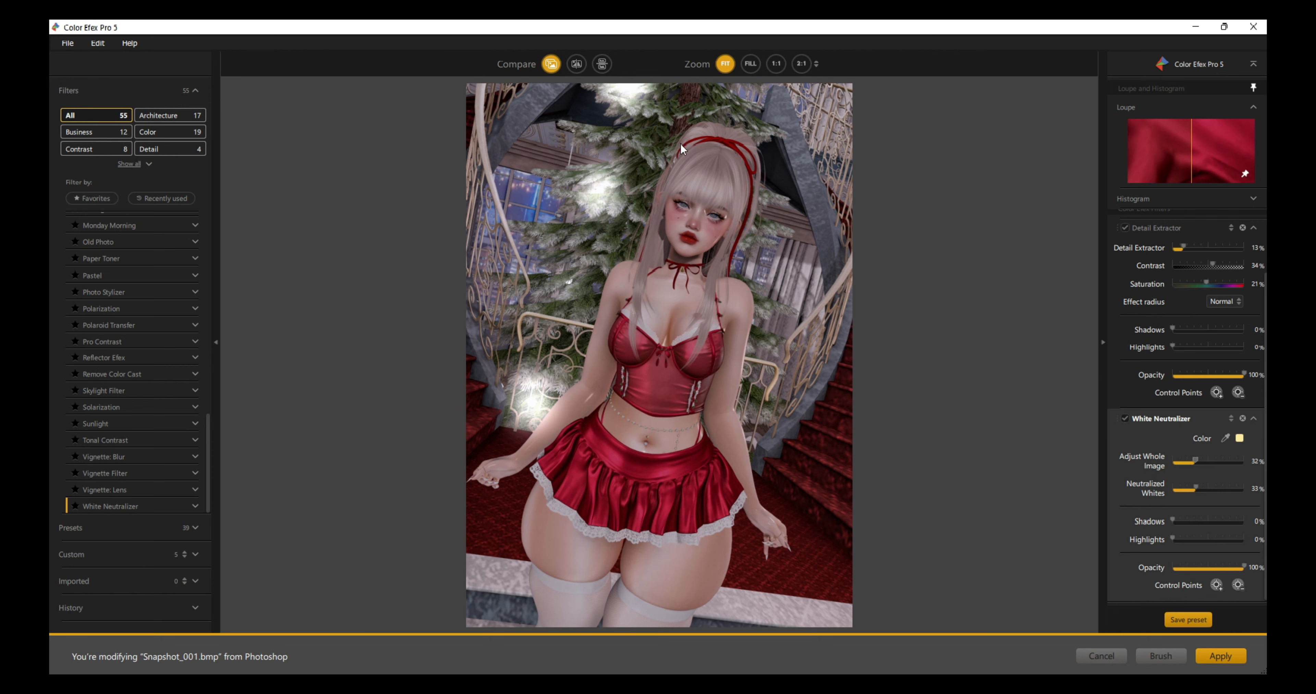
click(550, 67)
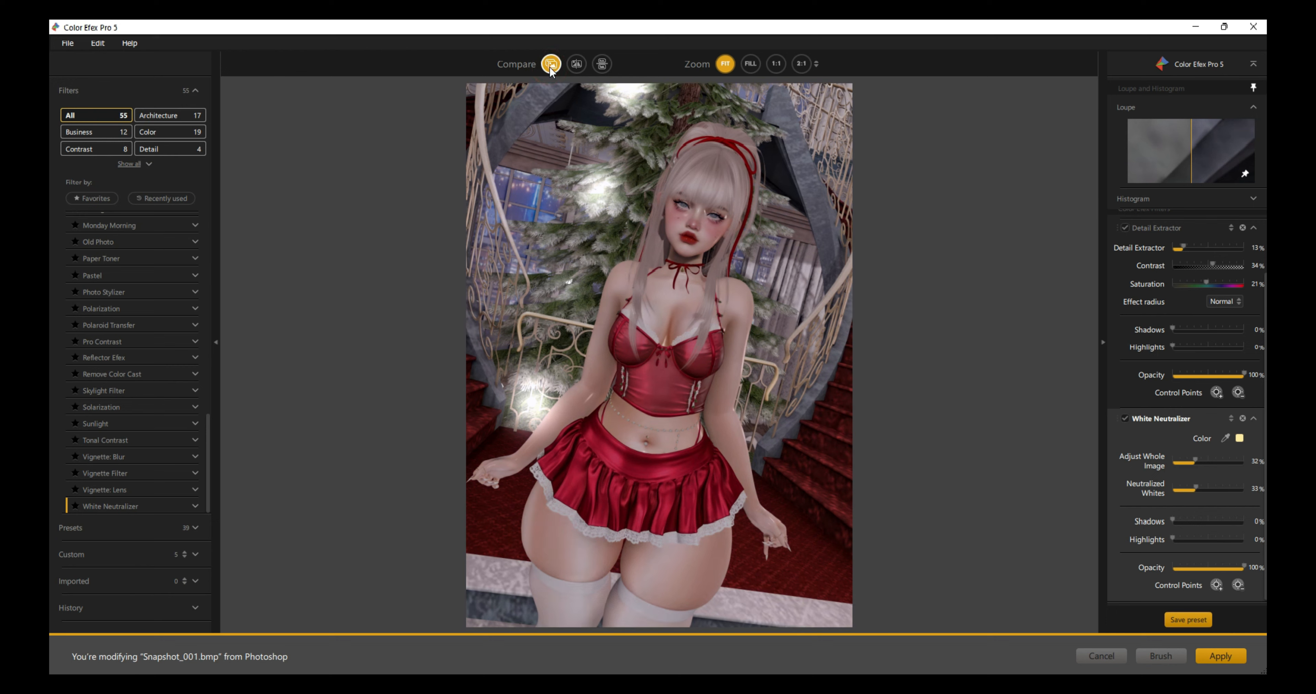
Step: Add a Contrast Only filter with Contrast 2%, Contrast Only 21%, Soft Contrast -10% and Saturation 25%
scroll(97, 375, up, 10)
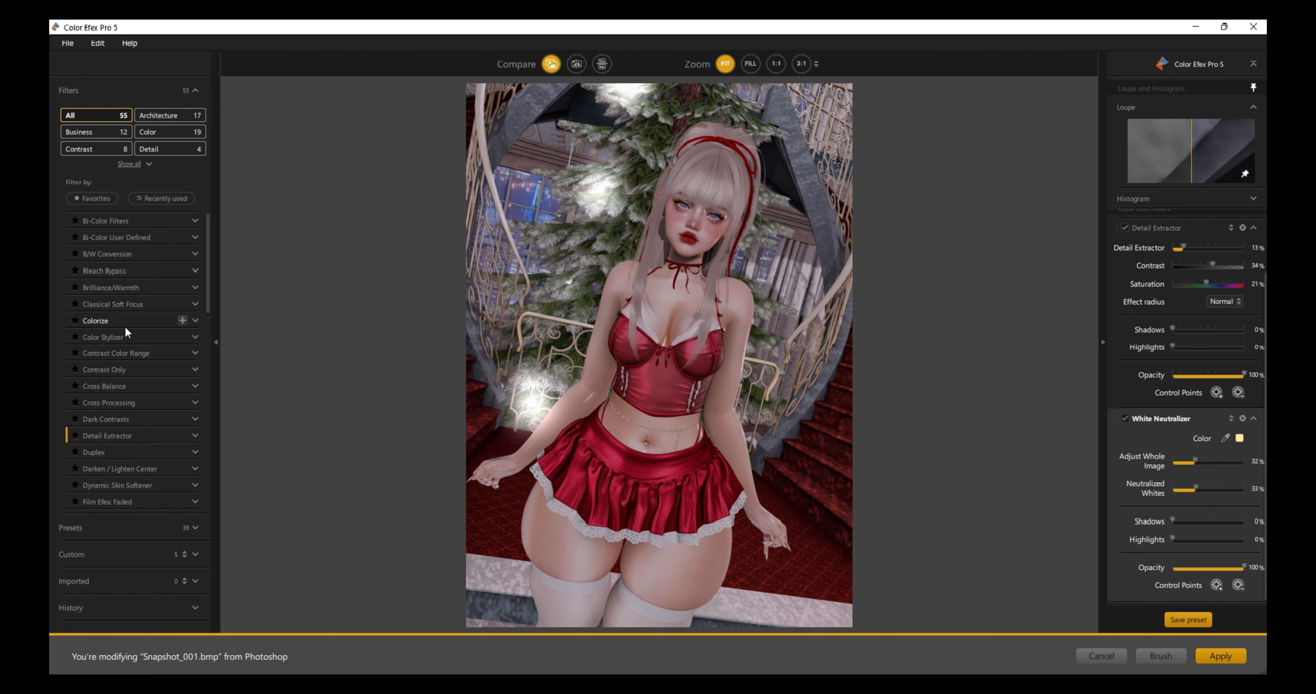
scroll(127, 337, down, 5)
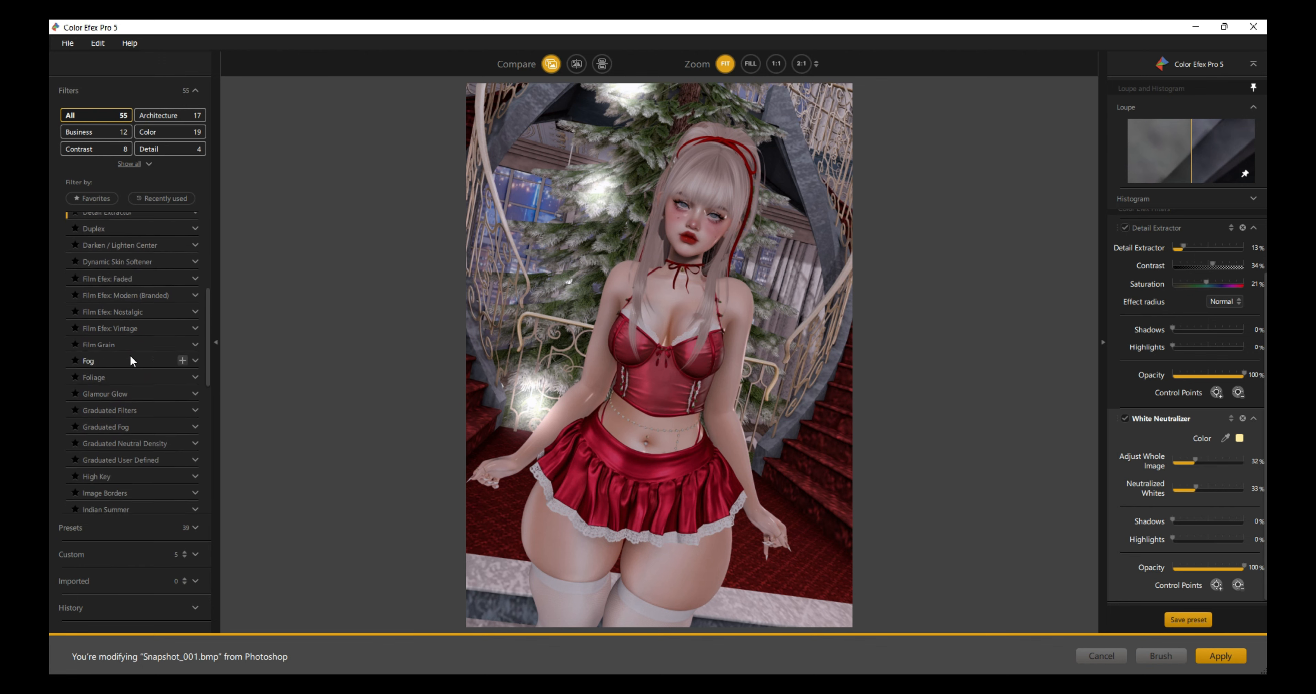
scroll(132, 353, up, 3)
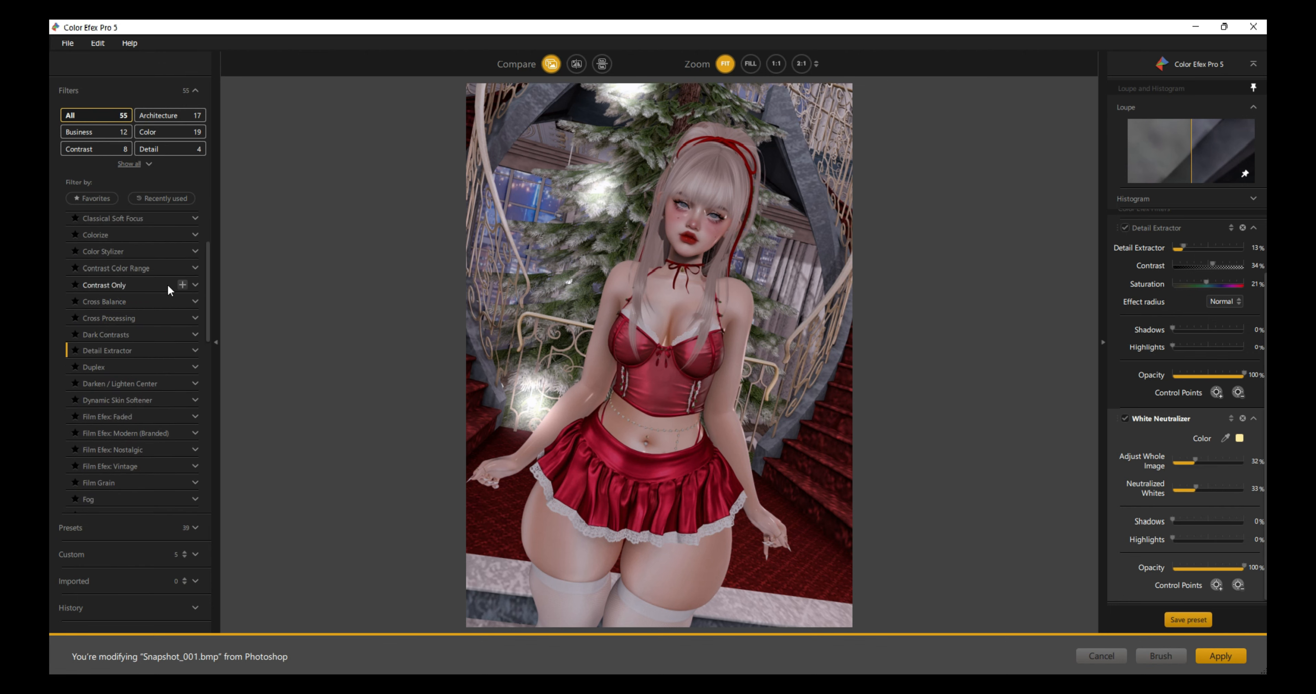
click(183, 284)
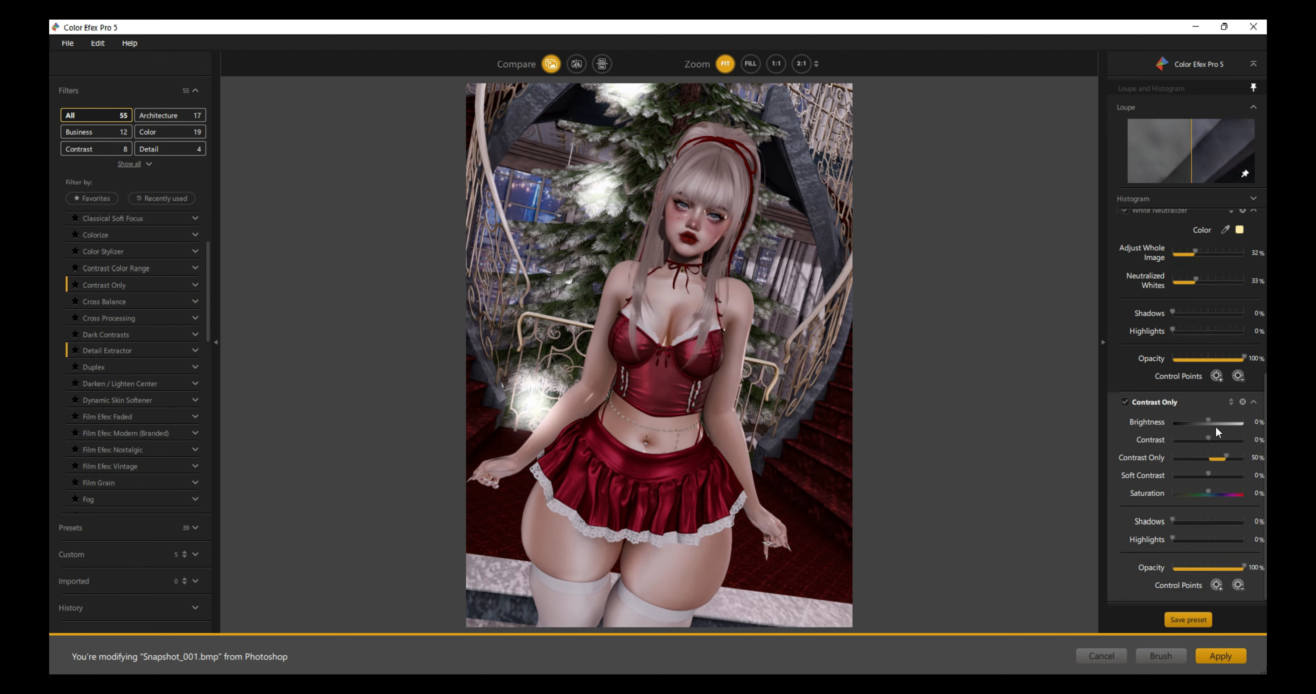
mouse_move(1210, 423)
mouse_down()
mouse_move(1197, 423)
mouse_move(1210, 422)
mouse_up()
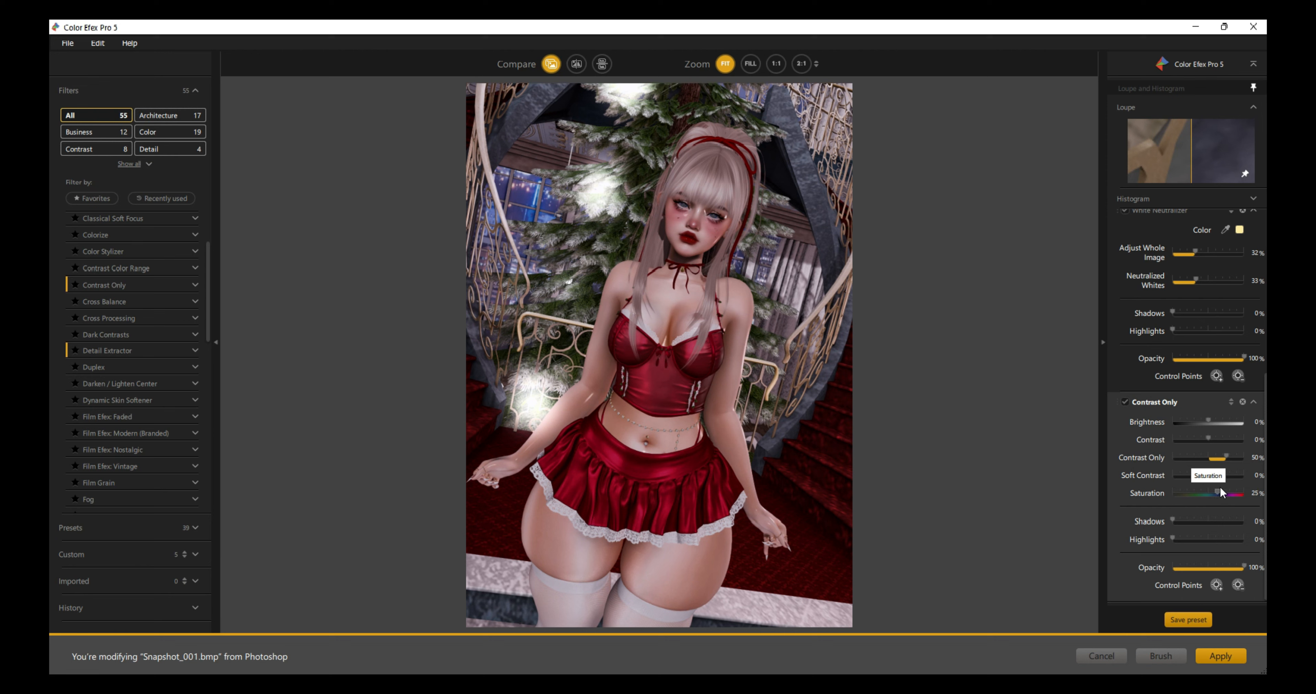
drag(1230, 458, 1216, 458)
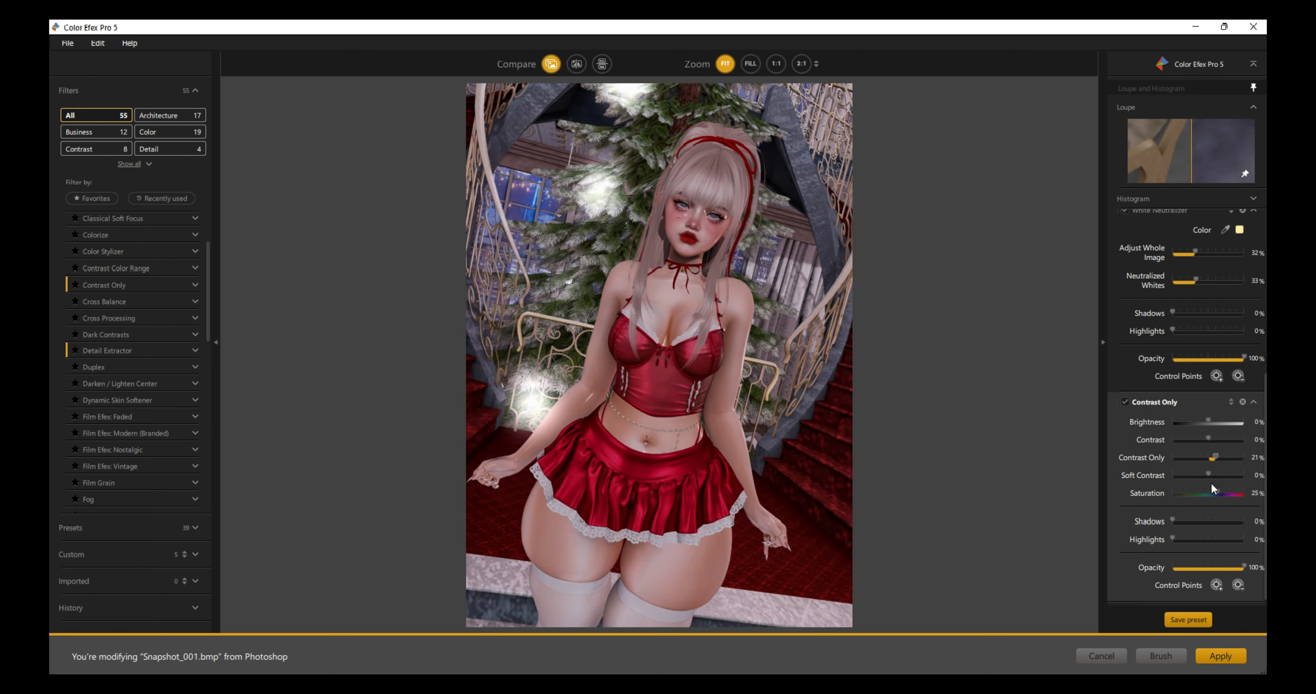
drag(1210, 478, 1211, 449)
click(550, 63)
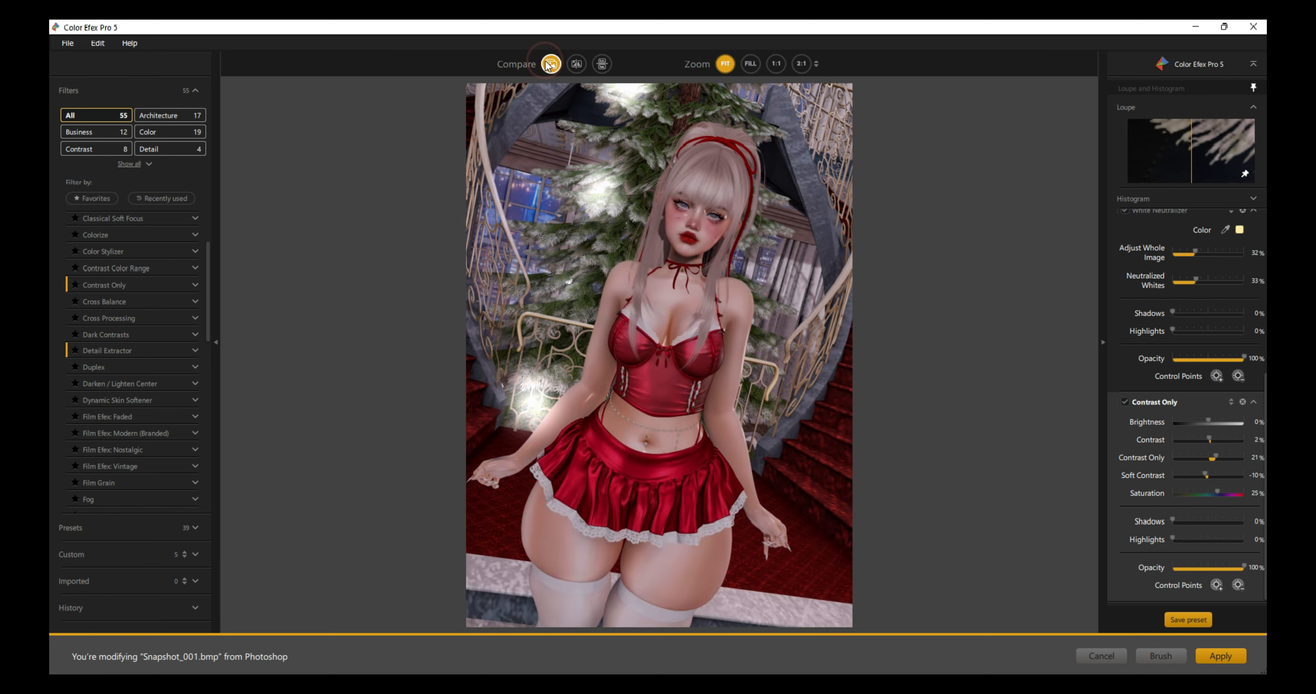
Step: Reduce the Contrast Only filter's opacity to 29% and compare the result with the original image
drag(1243, 568, 1220, 568)
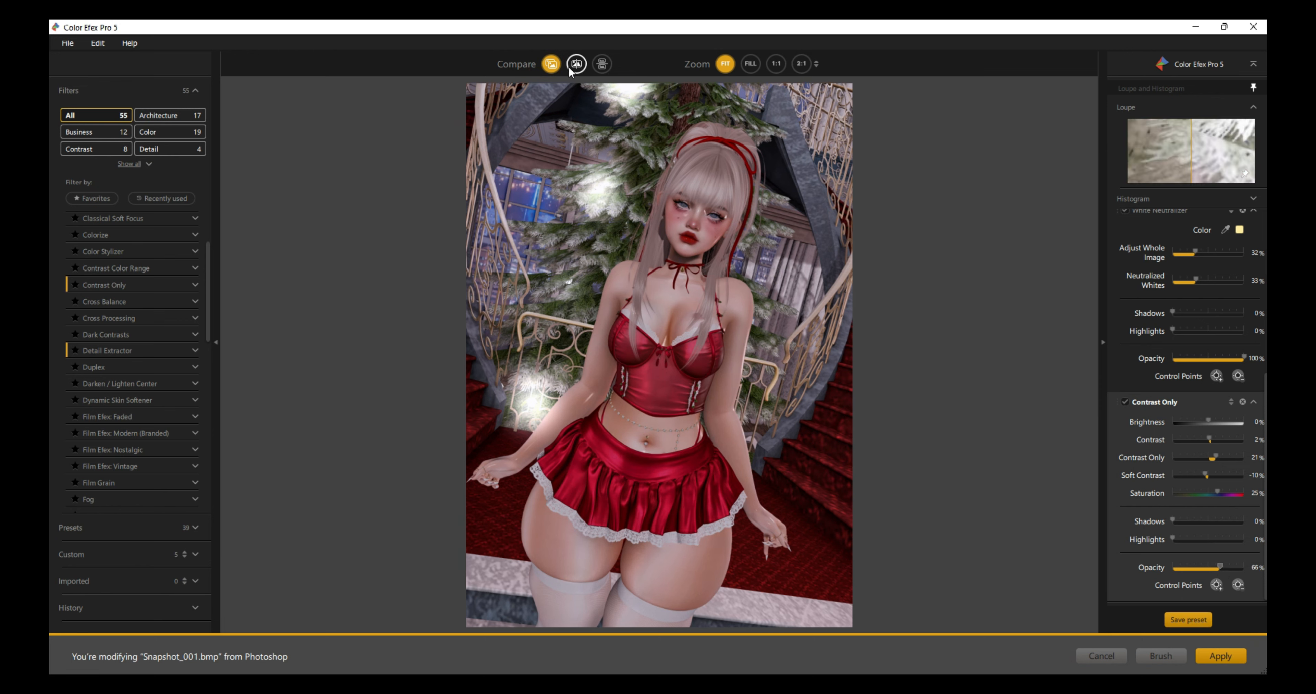
click(550, 64)
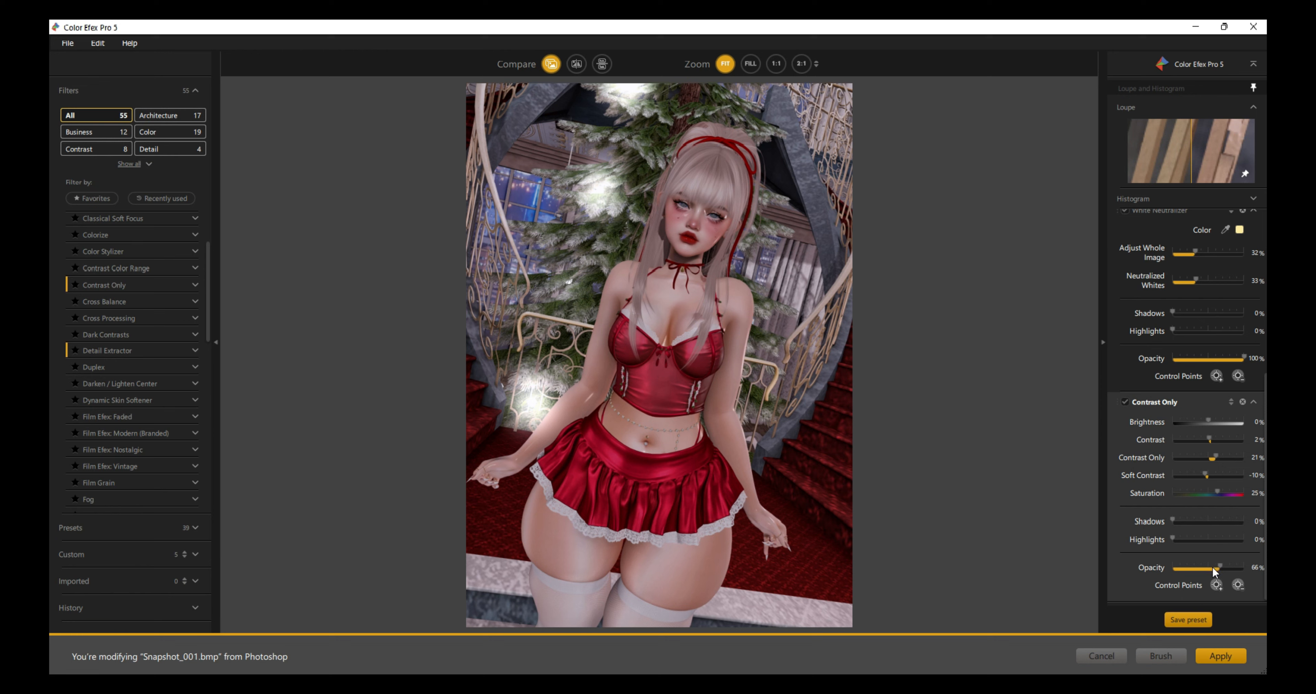
drag(1220, 568, 1193, 568)
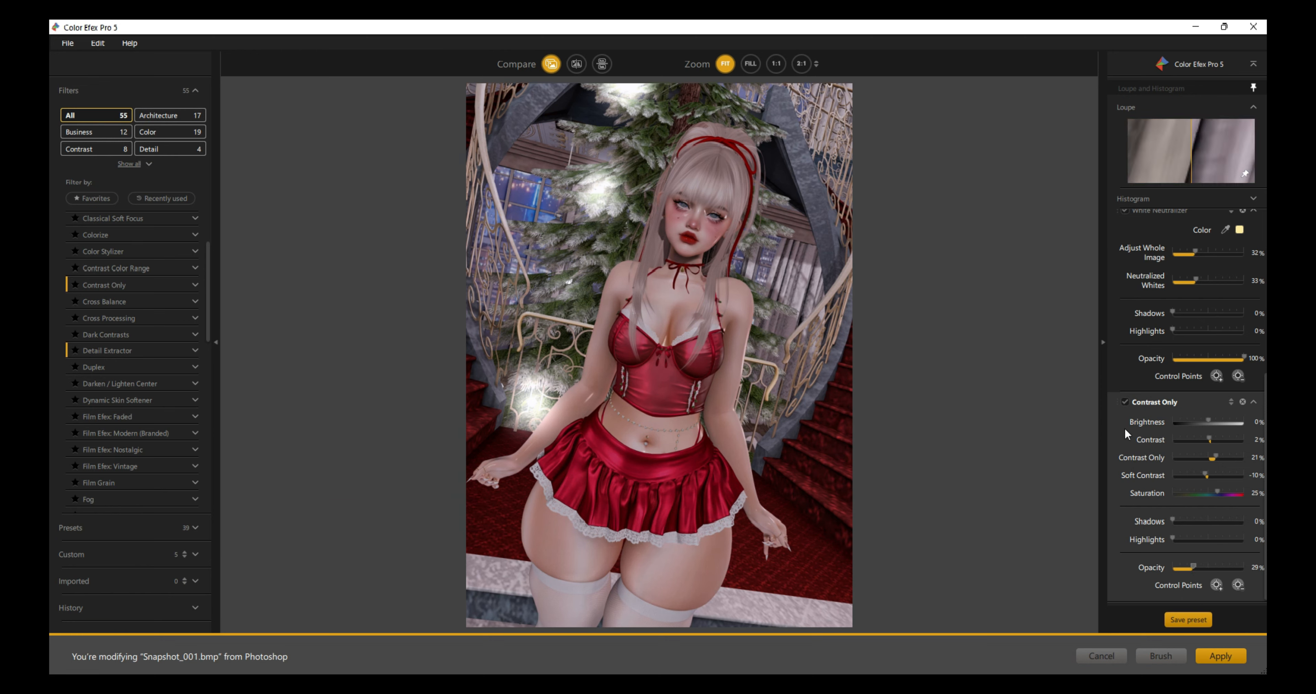
click(552, 65)
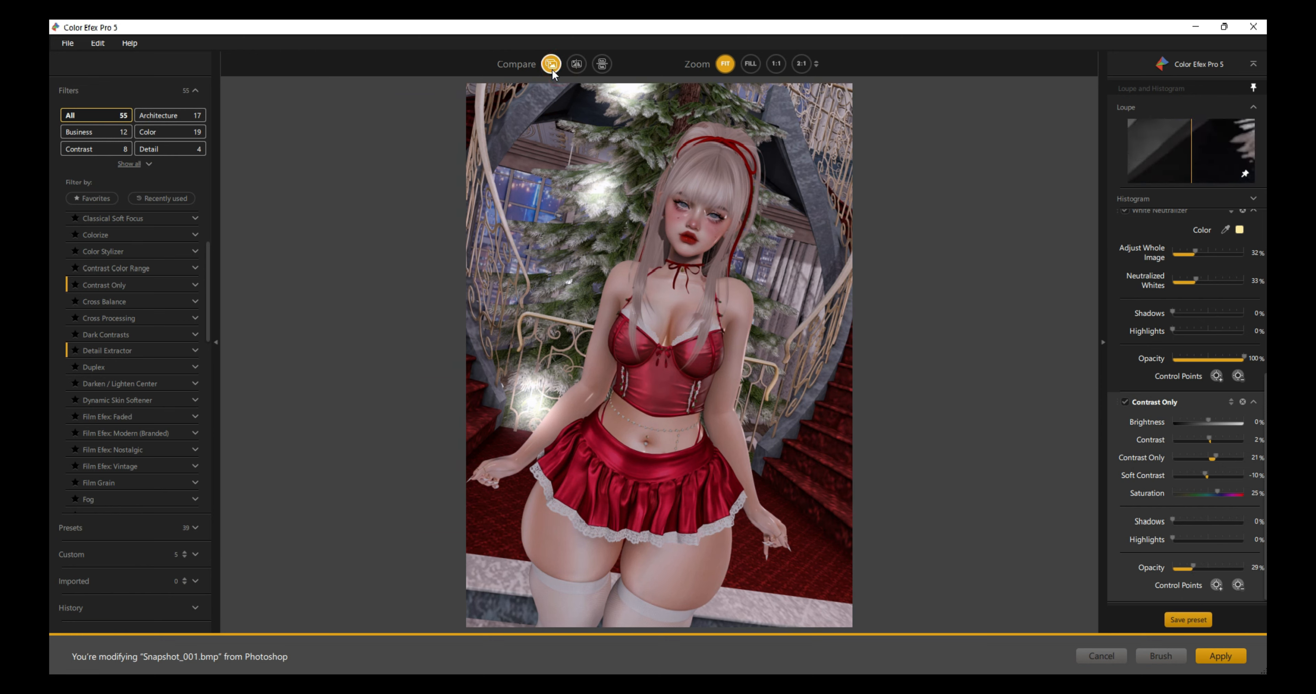
Step: Save the current filter combination as a custom preset named 06 and apply that preset to the image
click(1195, 620)
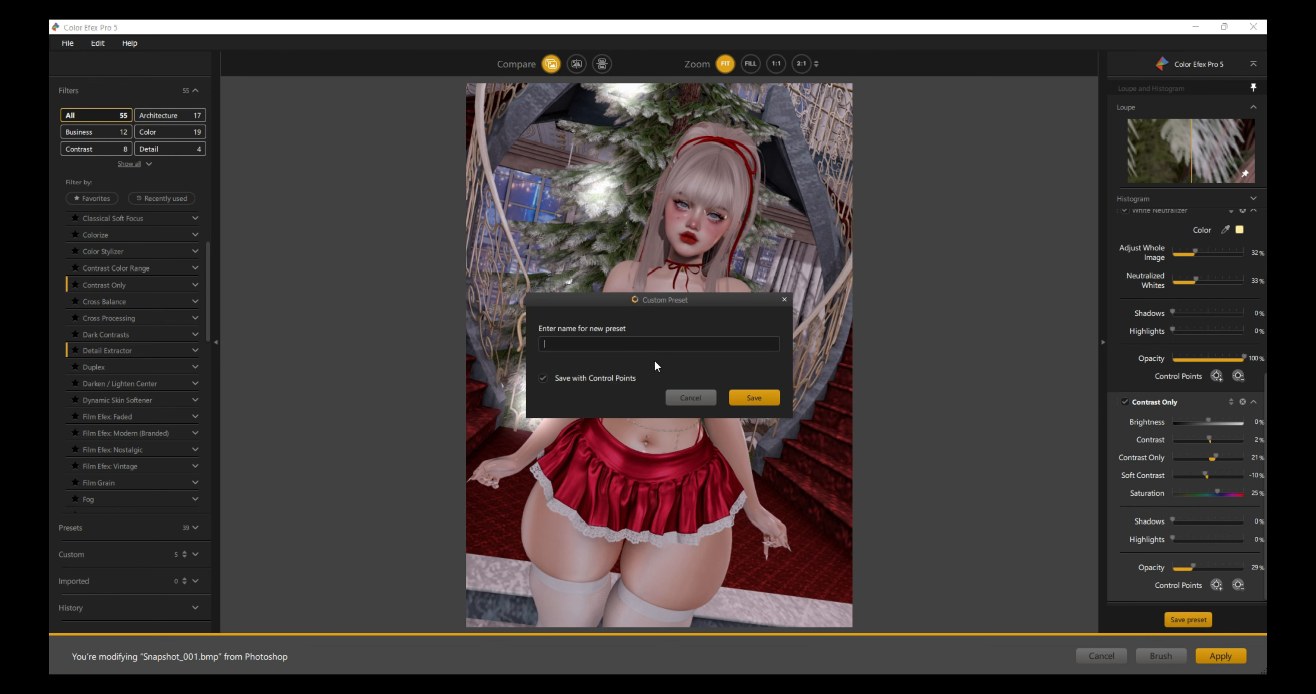
text(dolote)
double_click(554, 343)
key(BackSpace)
text(06)
click(754, 400)
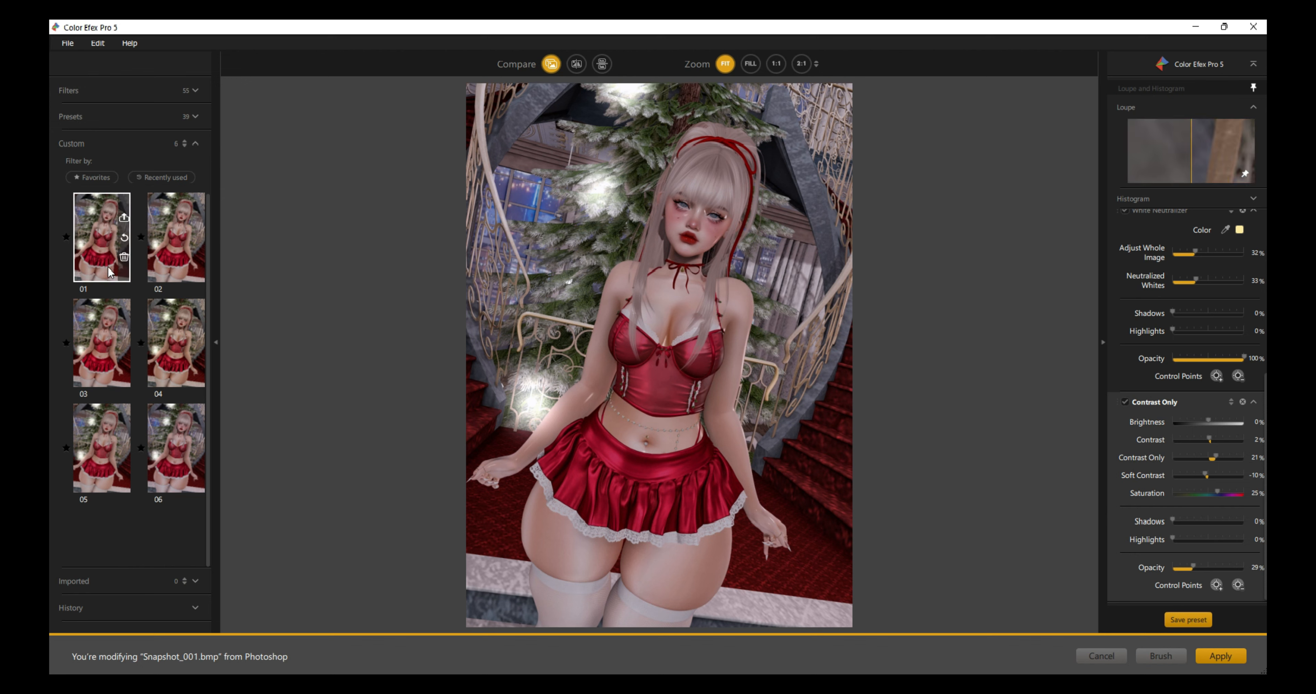
click(98, 434)
click(163, 493)
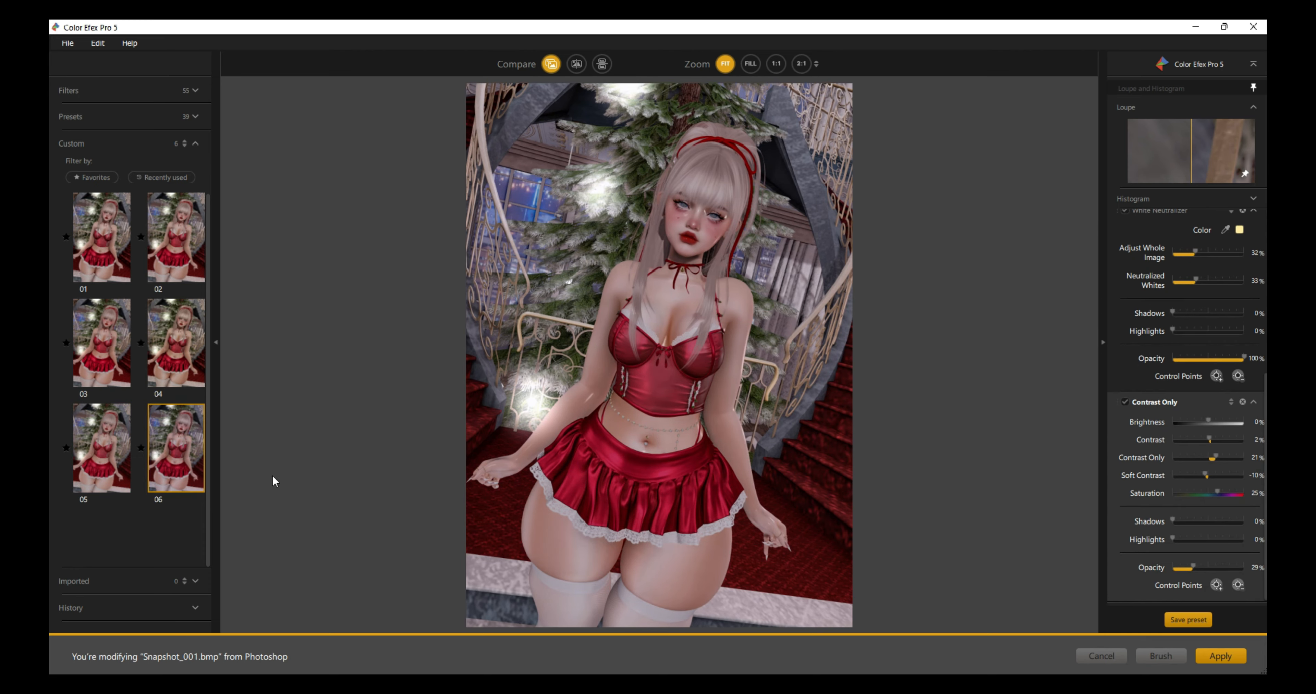
Step: Apply the chosen preset's filters to the snapshot and bring Adobe Photoshop 2023 back to the front through Task Manager
click(1216, 658)
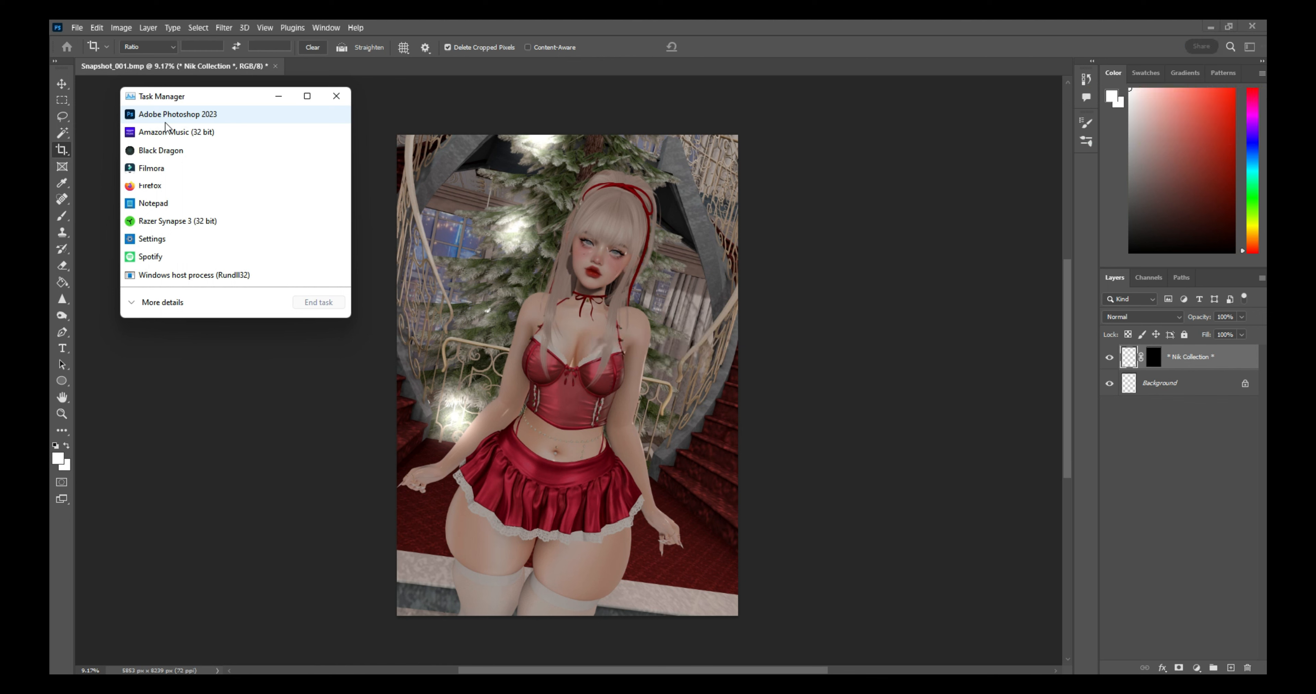
double_click(184, 113)
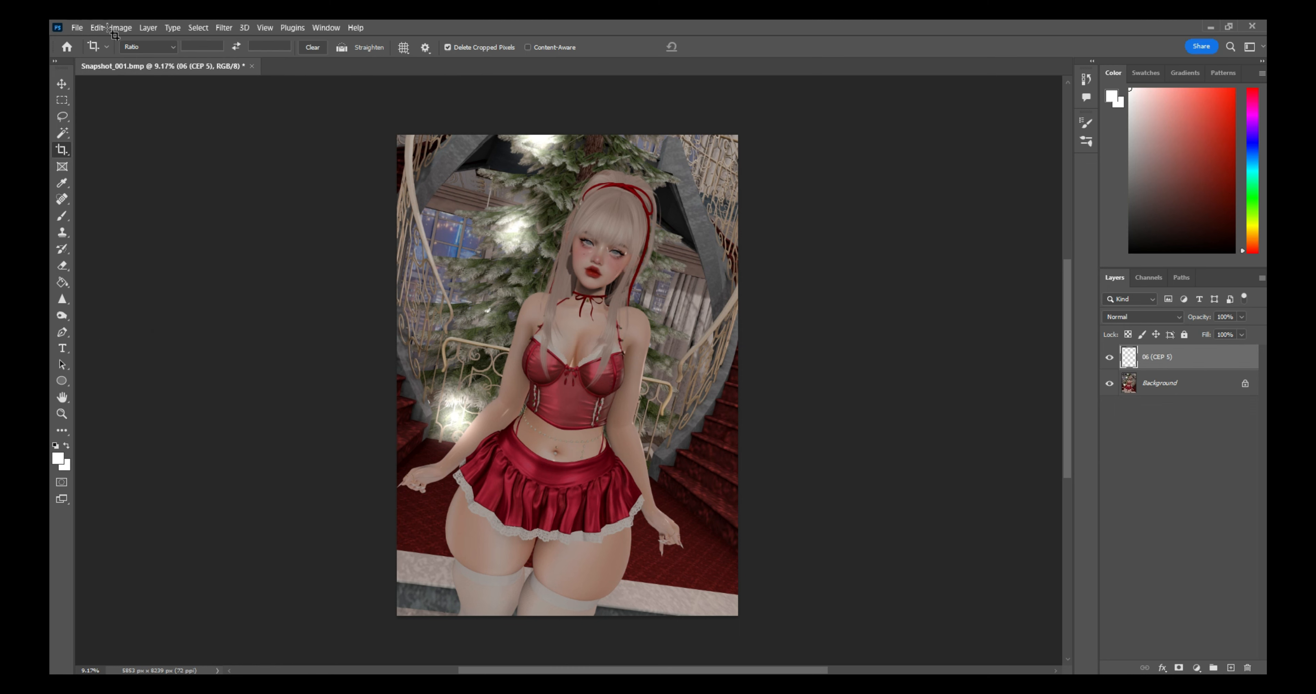
Step: Try to save a copy of the edited image in BMP format as 01010 in the PICTURES folder
click(77, 27)
click(96, 180)
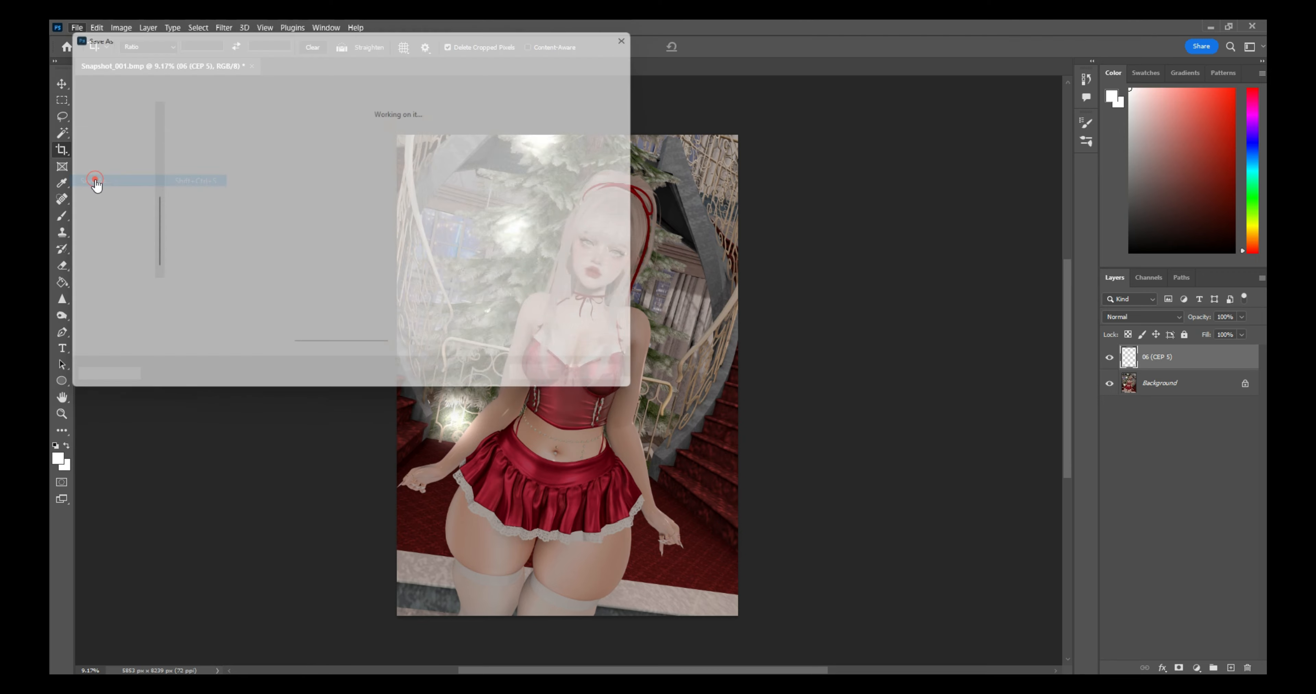
click(491, 336)
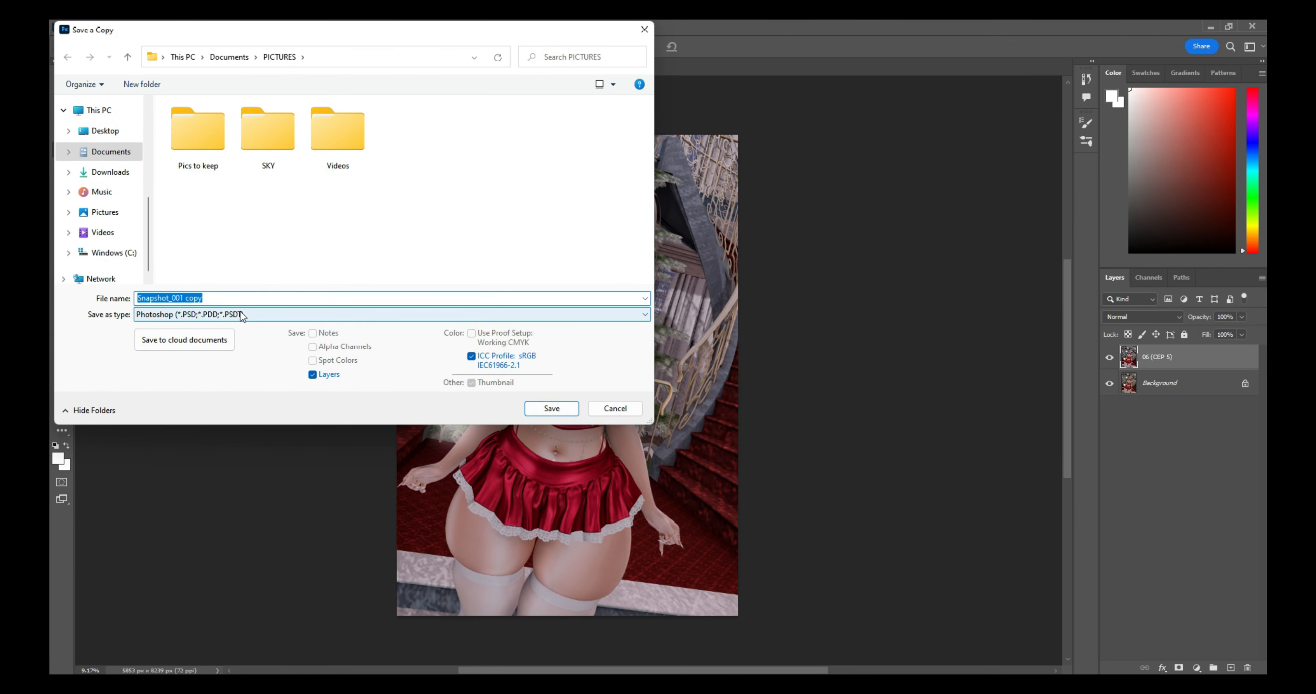
text(01010)
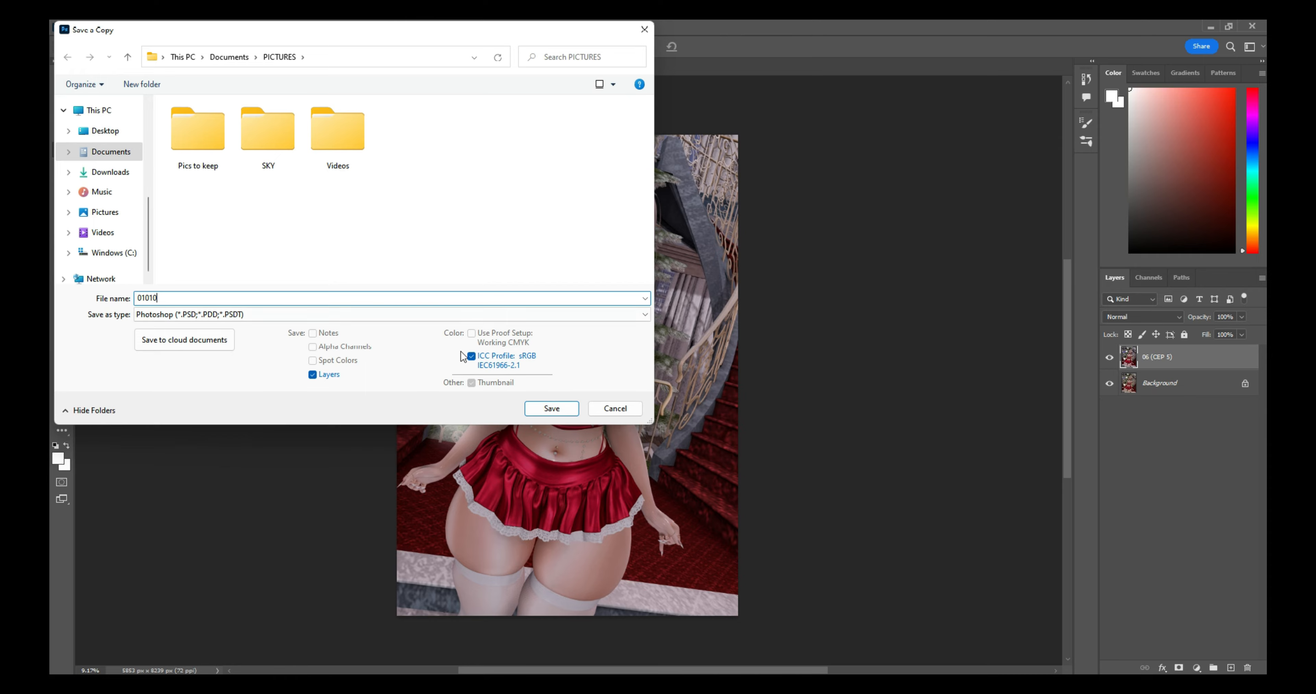
click(281, 313)
click(207, 343)
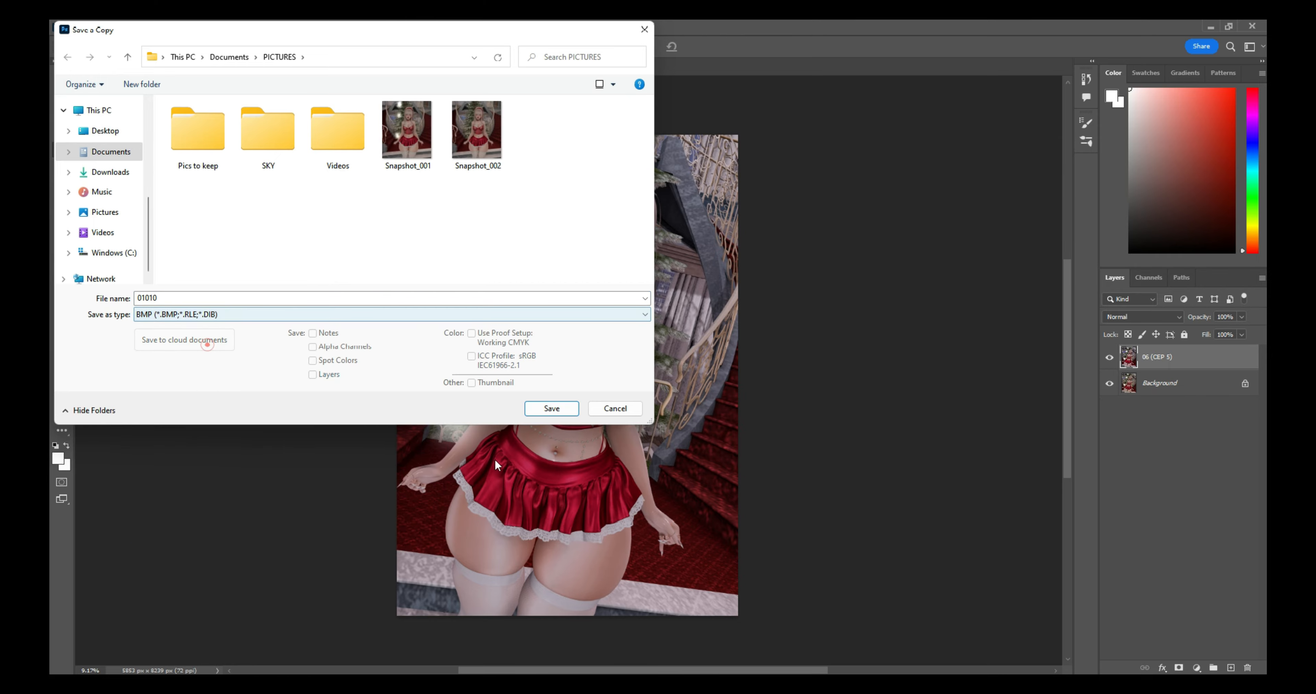
click(563, 412)
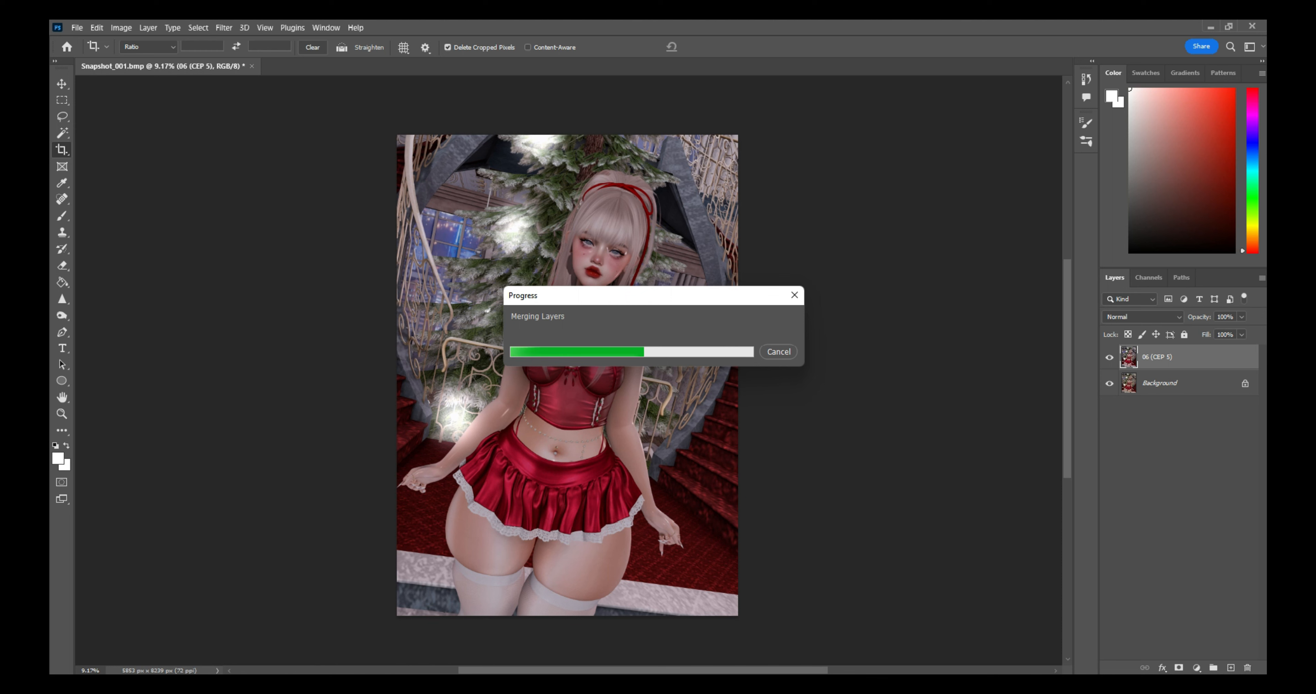
Step: Switch to Task Manager and end the Adobe Photoshop 2023 task
key(ctrl+shift+Escape)
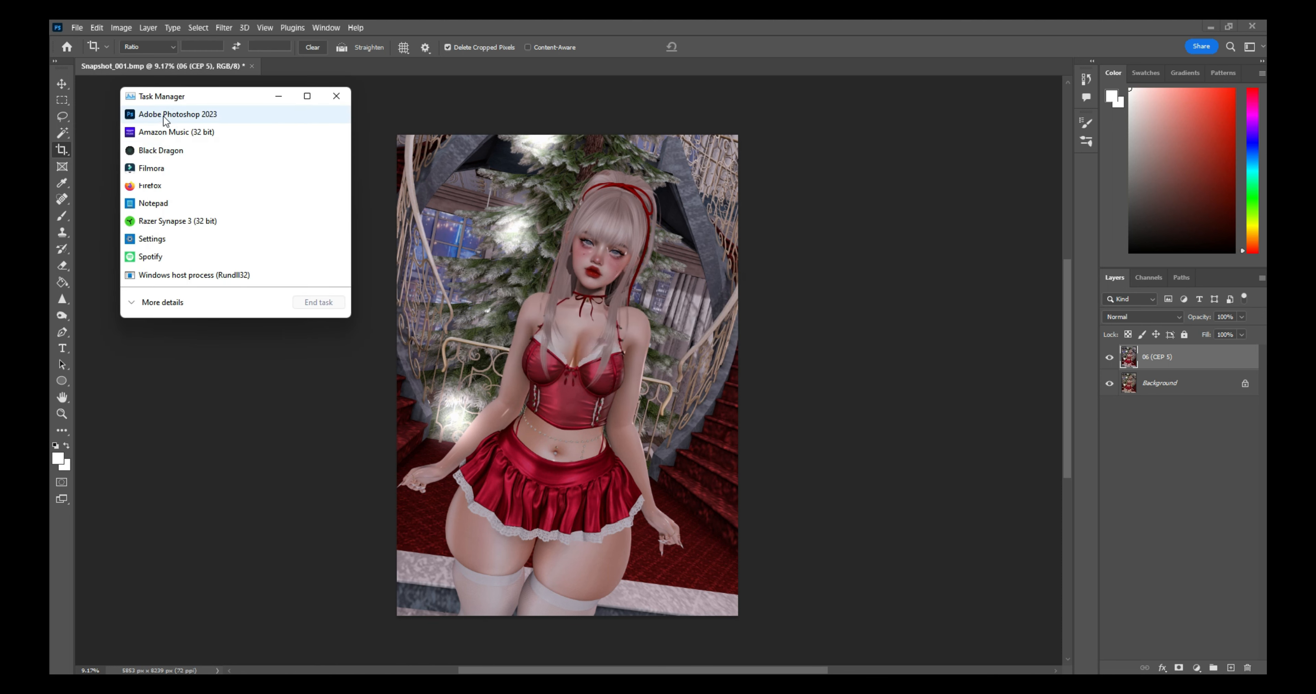
click(165, 114)
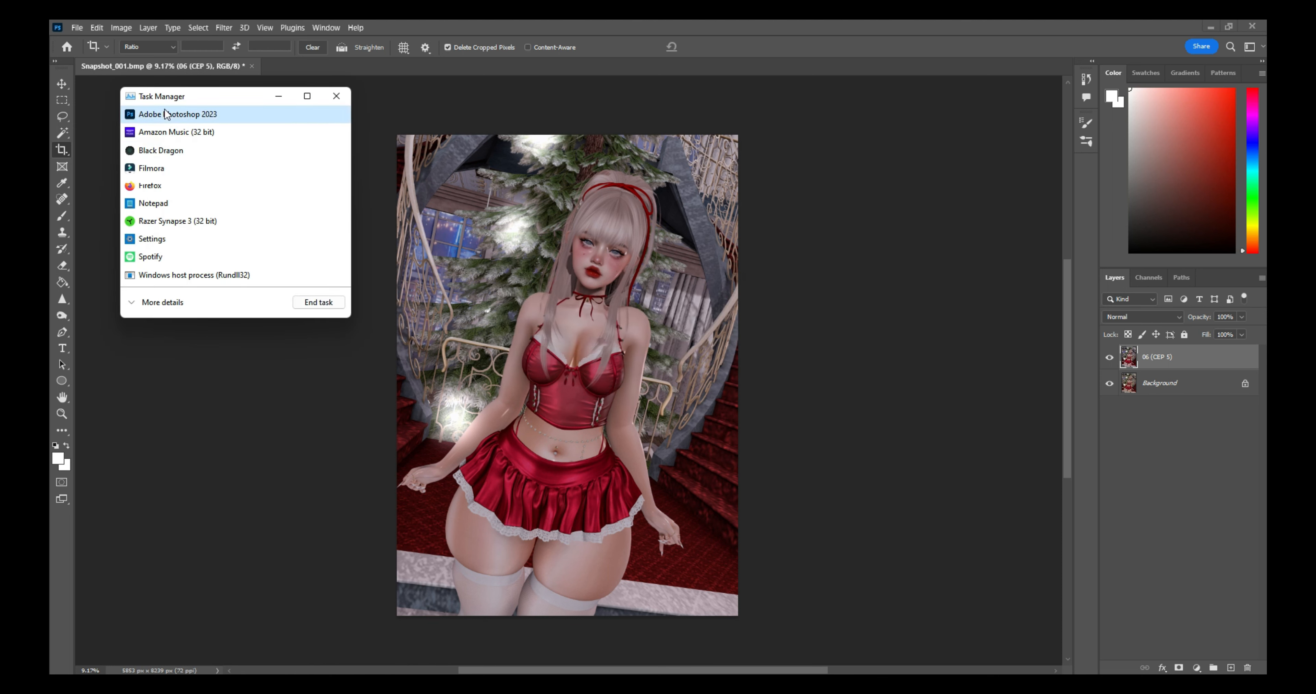
click(332, 301)
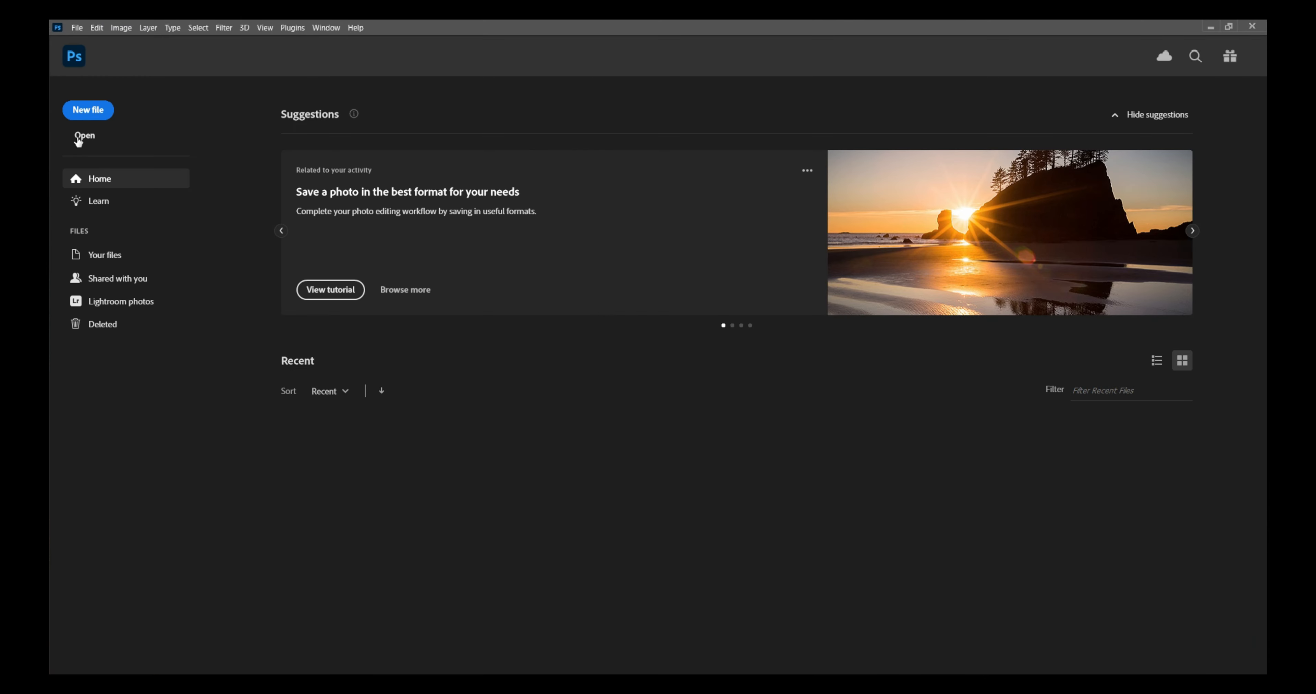
Step: Open Snapshot_001 from the PICTURES folder in Photoshop and close the Nik Collection Selective Tool
click(90, 145)
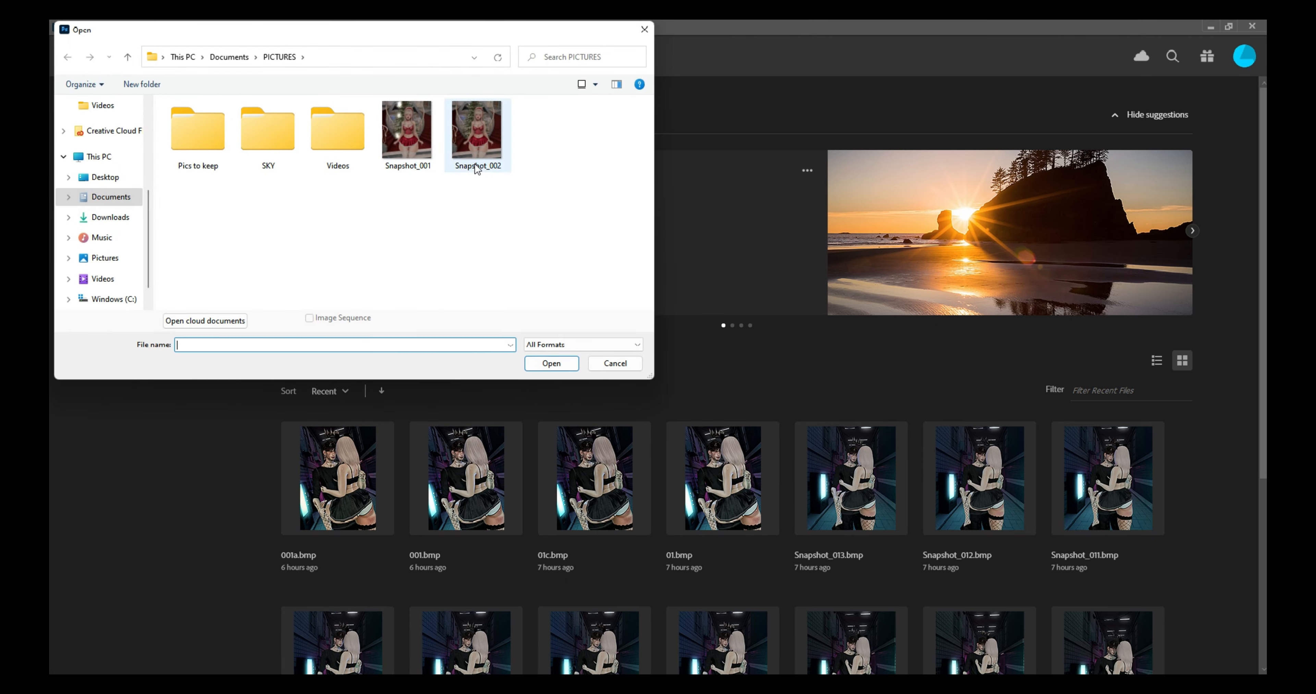
double_click(410, 142)
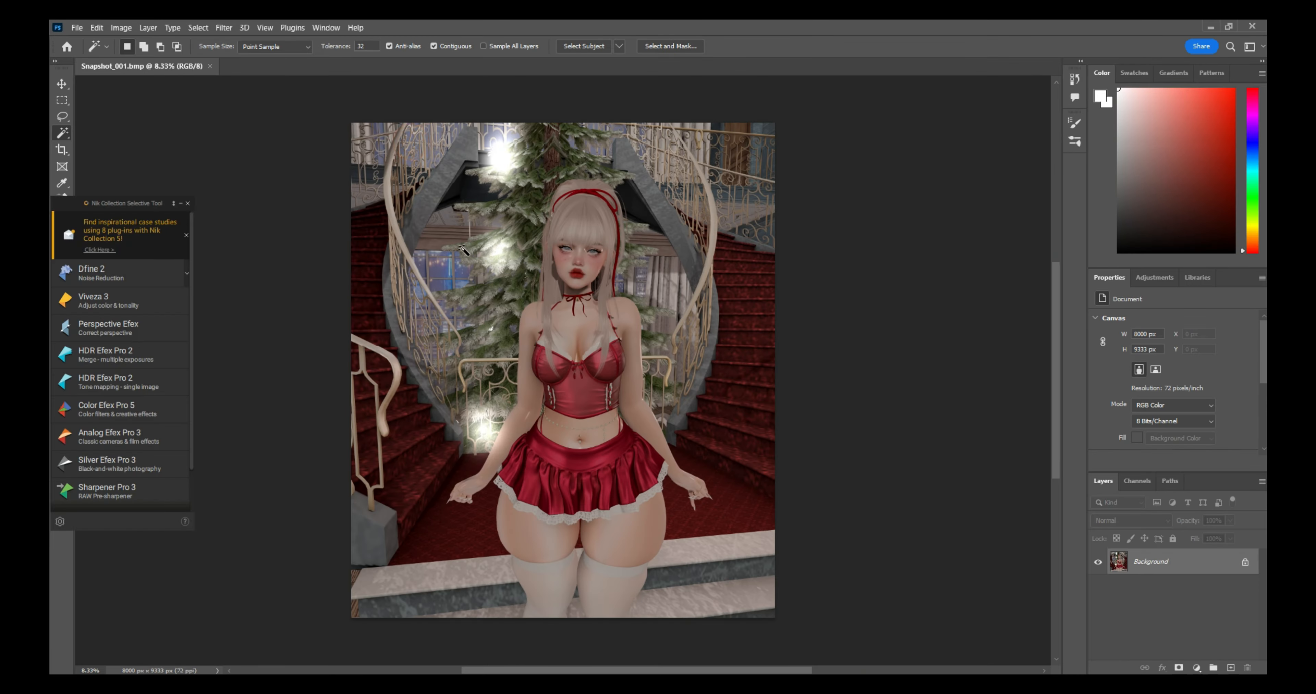
click(188, 204)
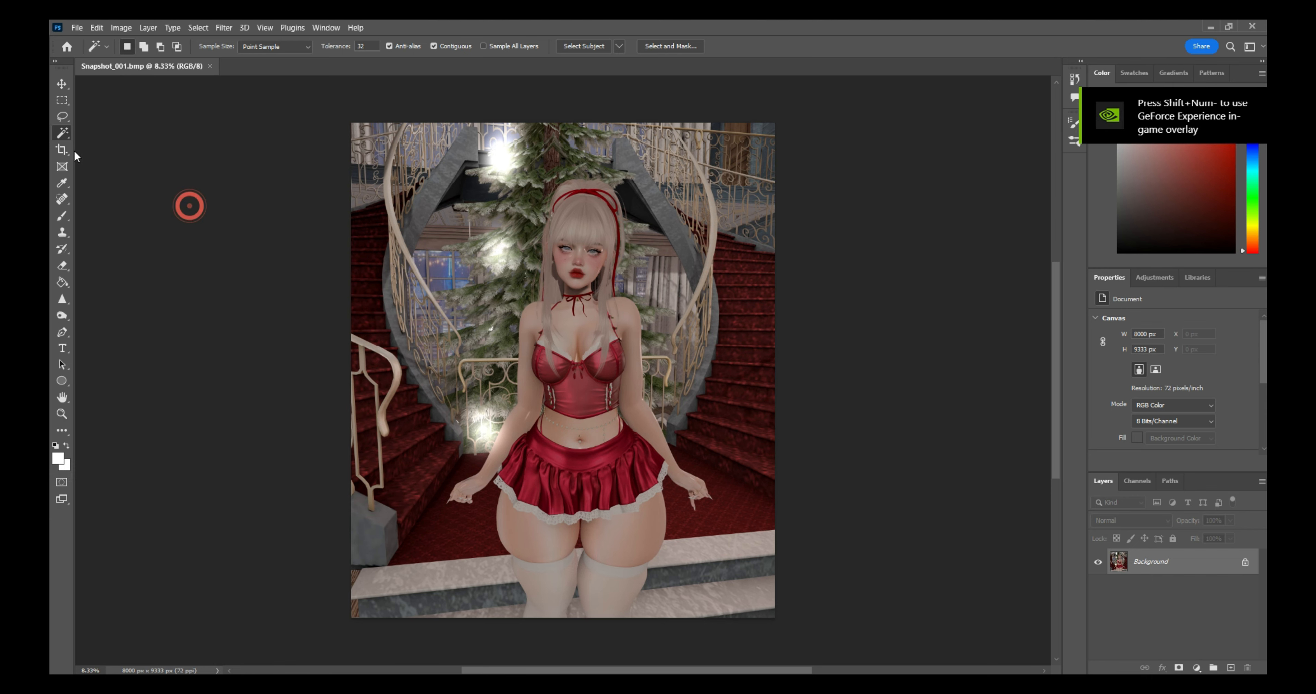
Step: Crop the snapshot closely around the avatar to about 5614 by 8231 px
click(61, 150)
drag(439, 156, 738, 556)
click(714, 47)
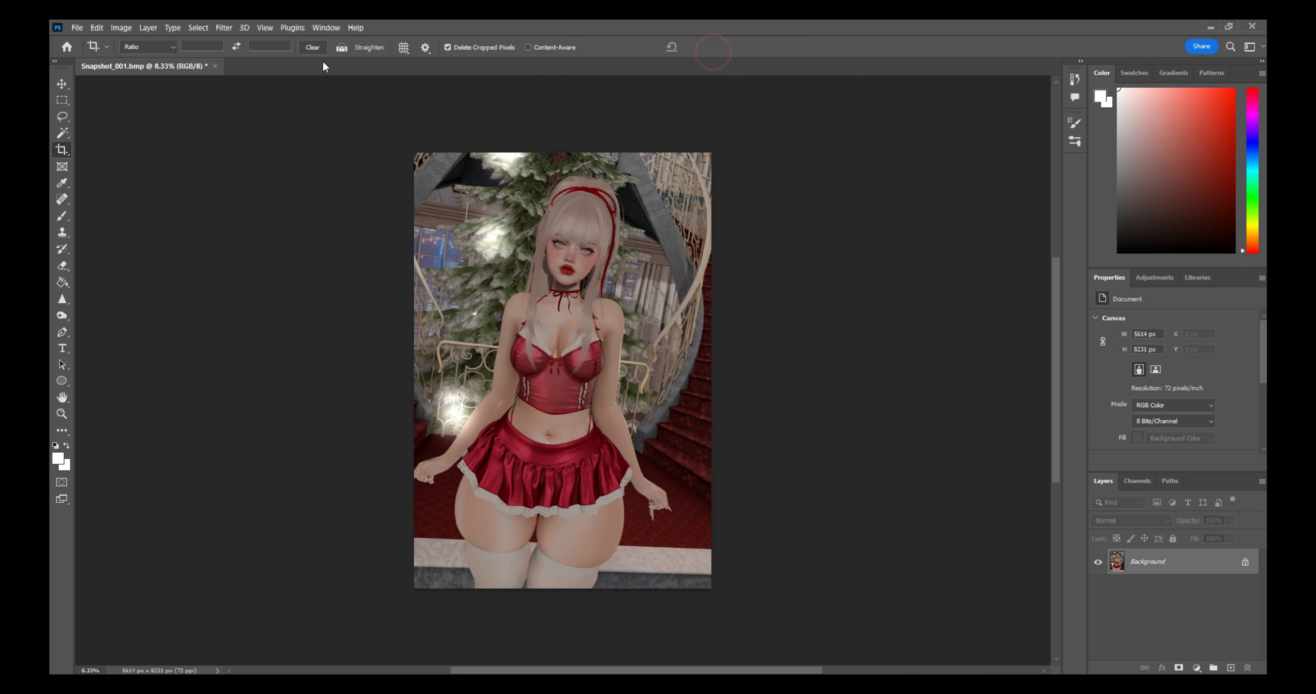
Step: Apply the custom preset 06 to the cropped image with Color Efex Pro 5
click(221, 32)
mouse_move(319, 319)
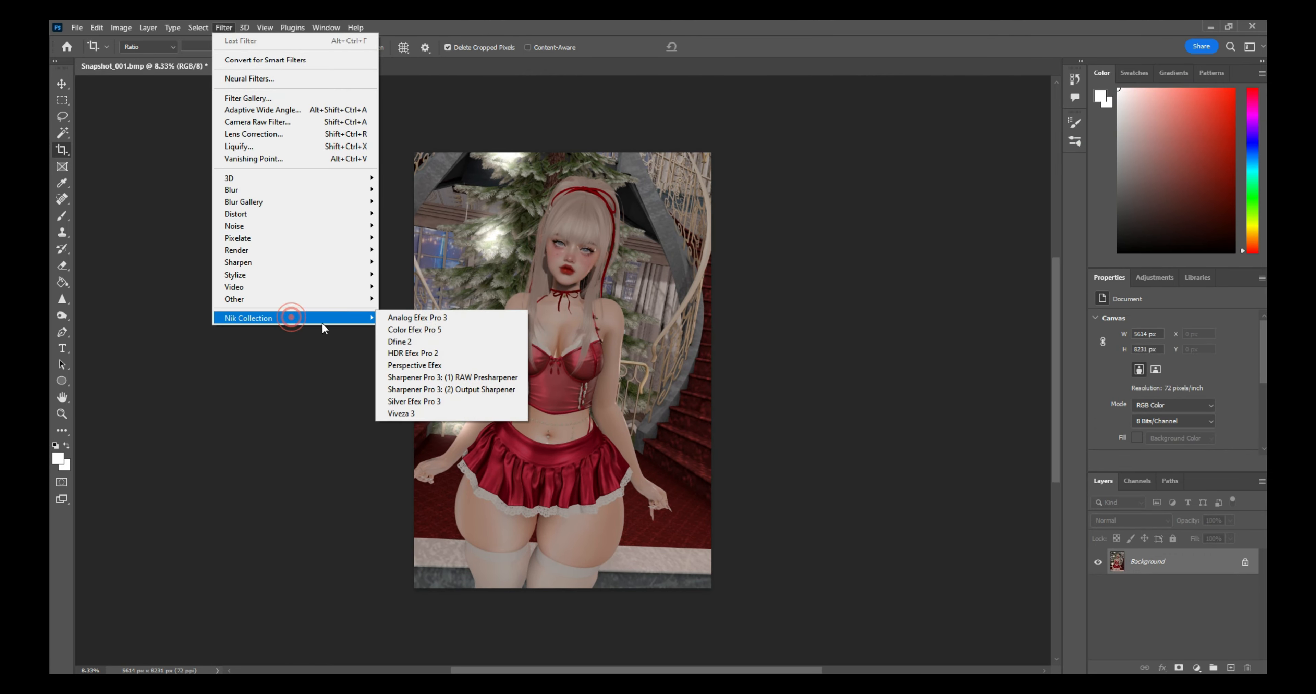
click(404, 333)
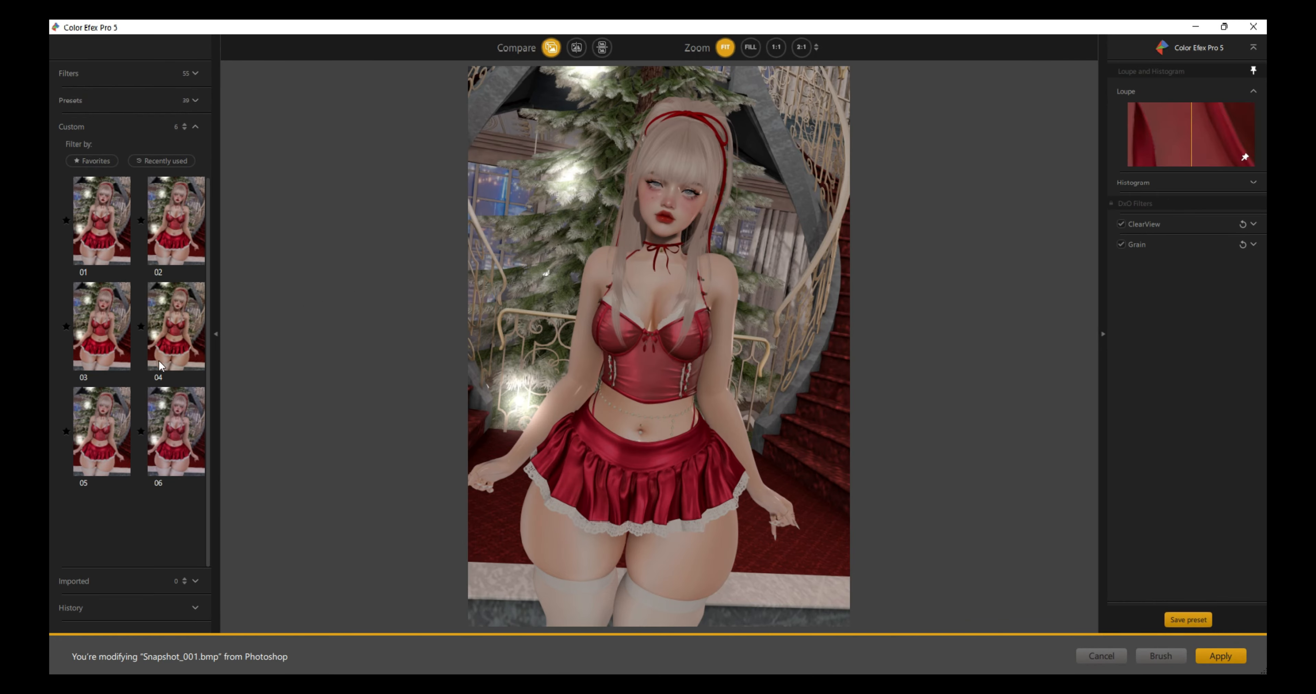
click(178, 455)
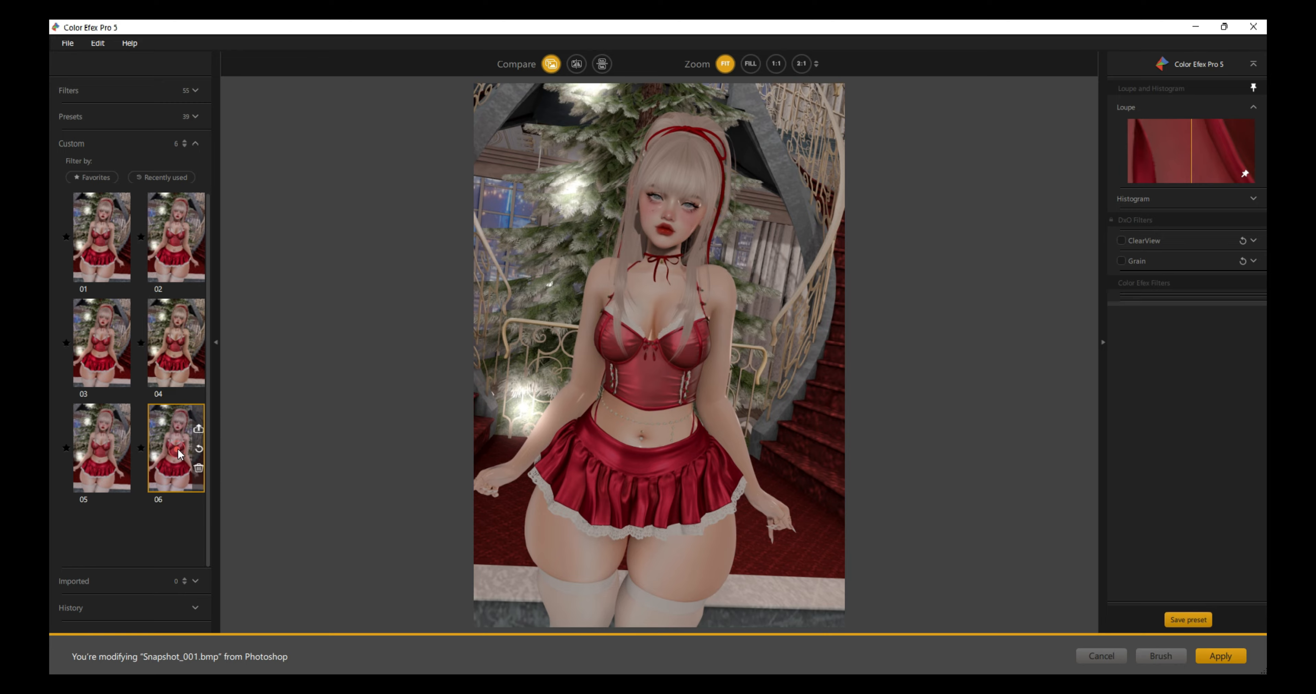
click(1220, 659)
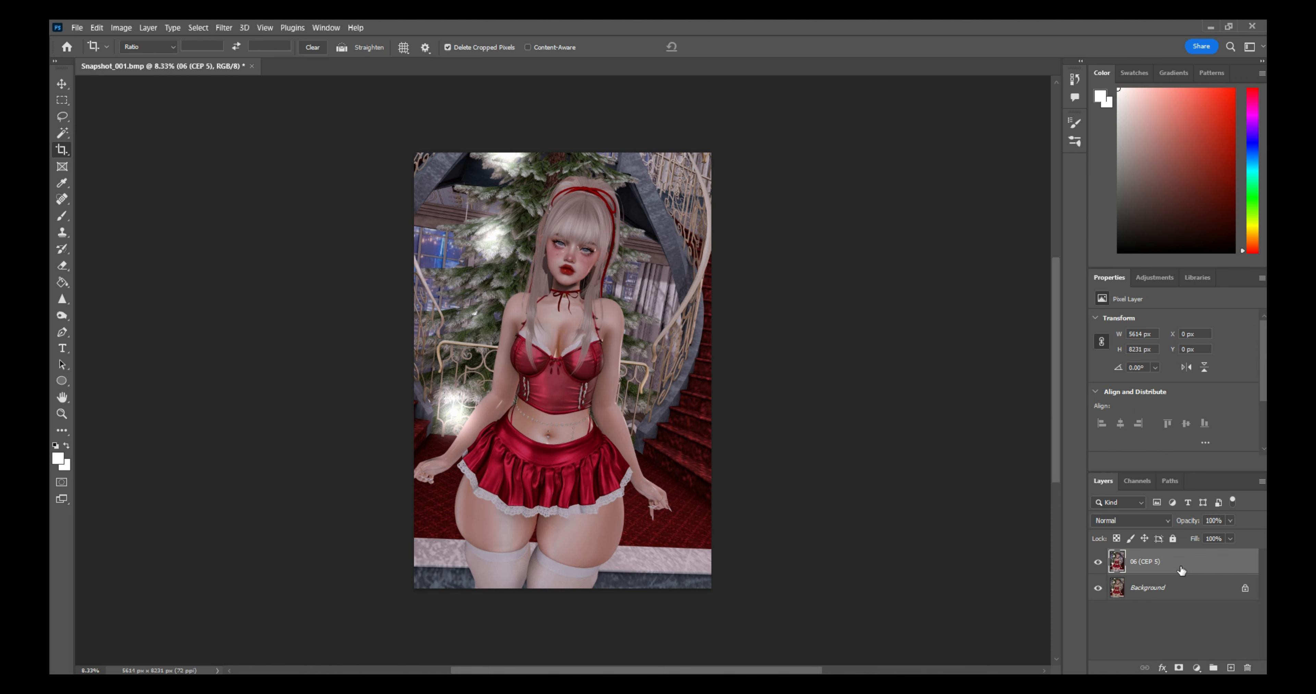
Step: Rename the filtered layer NIK and convert the Background into a regular layer named Original
double_click(1149, 567)
text(NIK)
double_click(1156, 588)
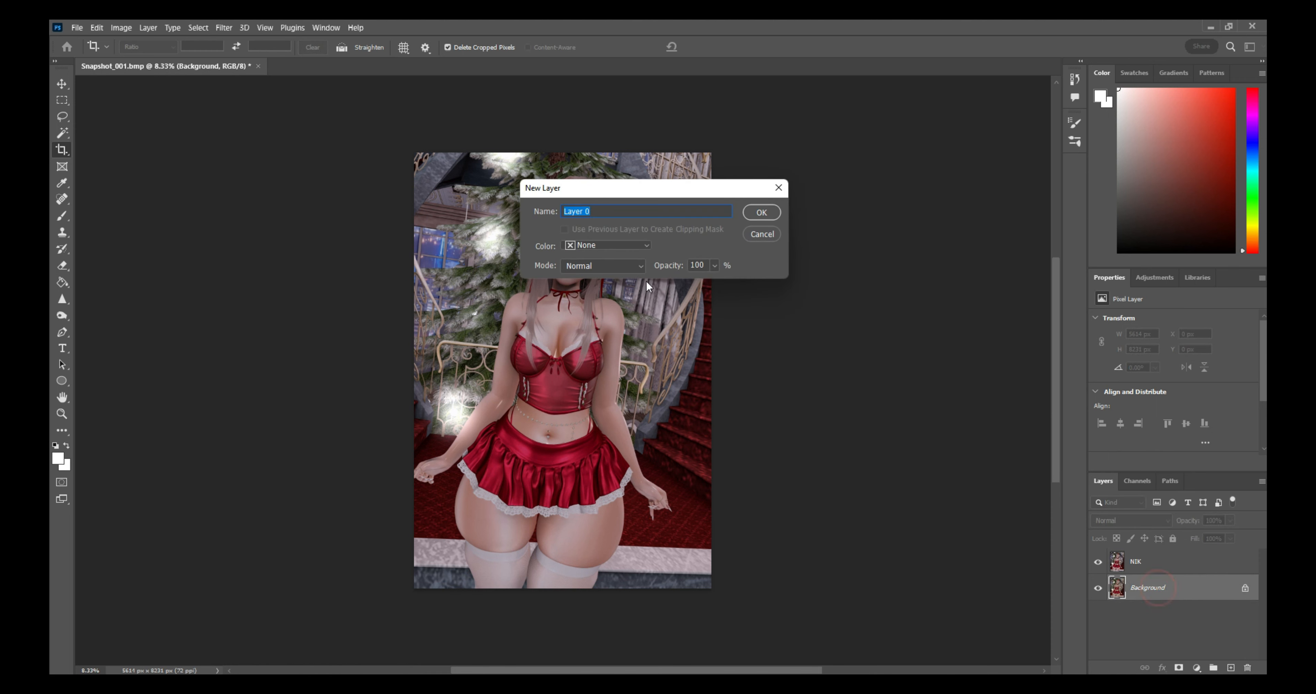
text(Original)
key(Return)
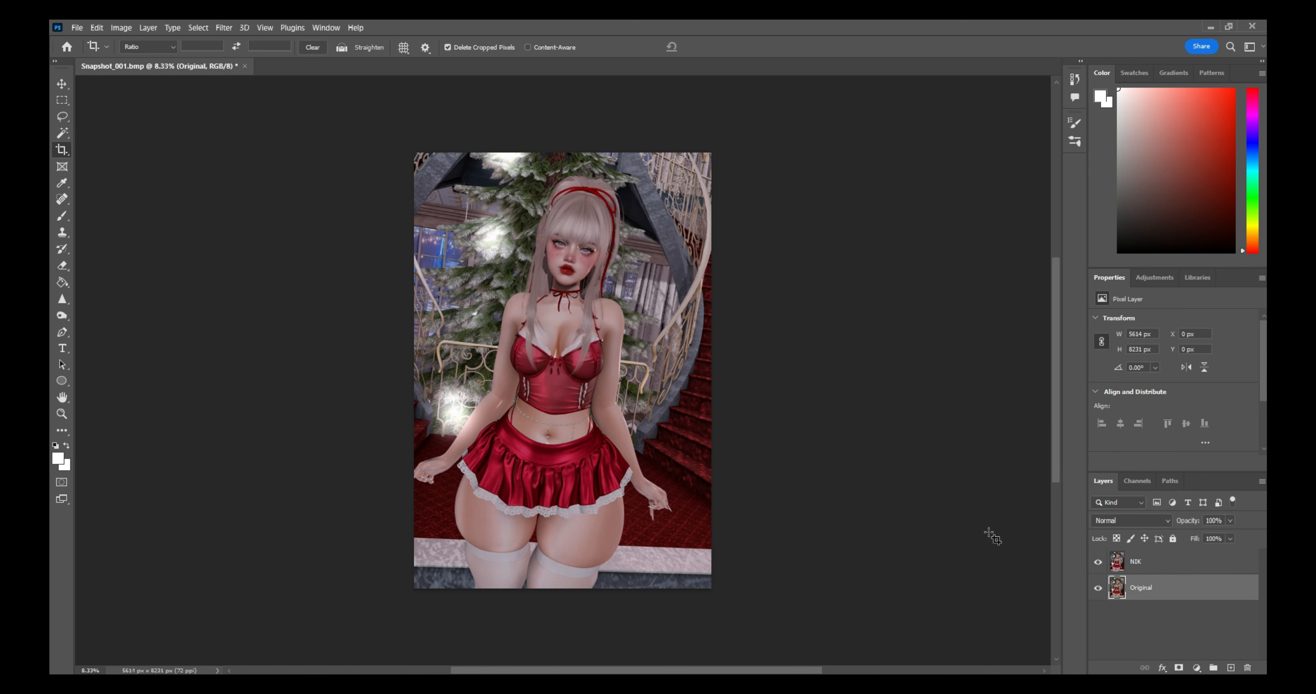
Step: Compare the filtered image with the original by hiding and showing the NIK layer
click(1146, 562)
click(1100, 563)
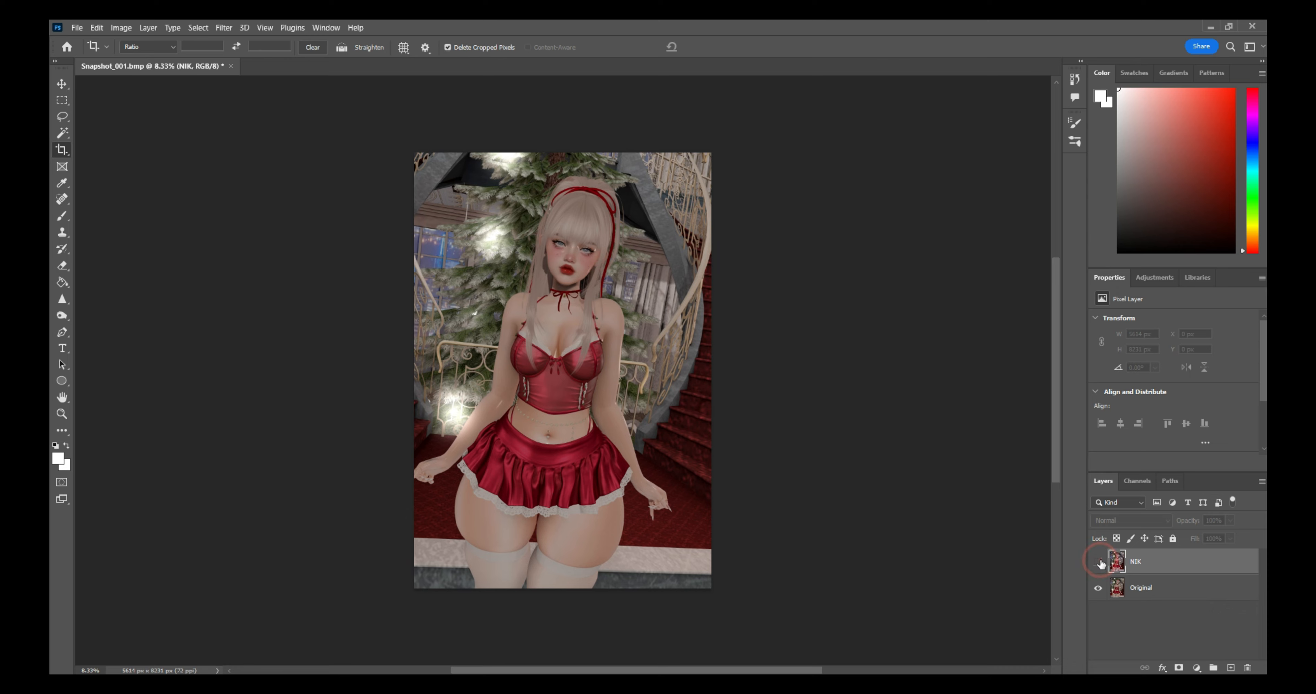
click(1099, 562)
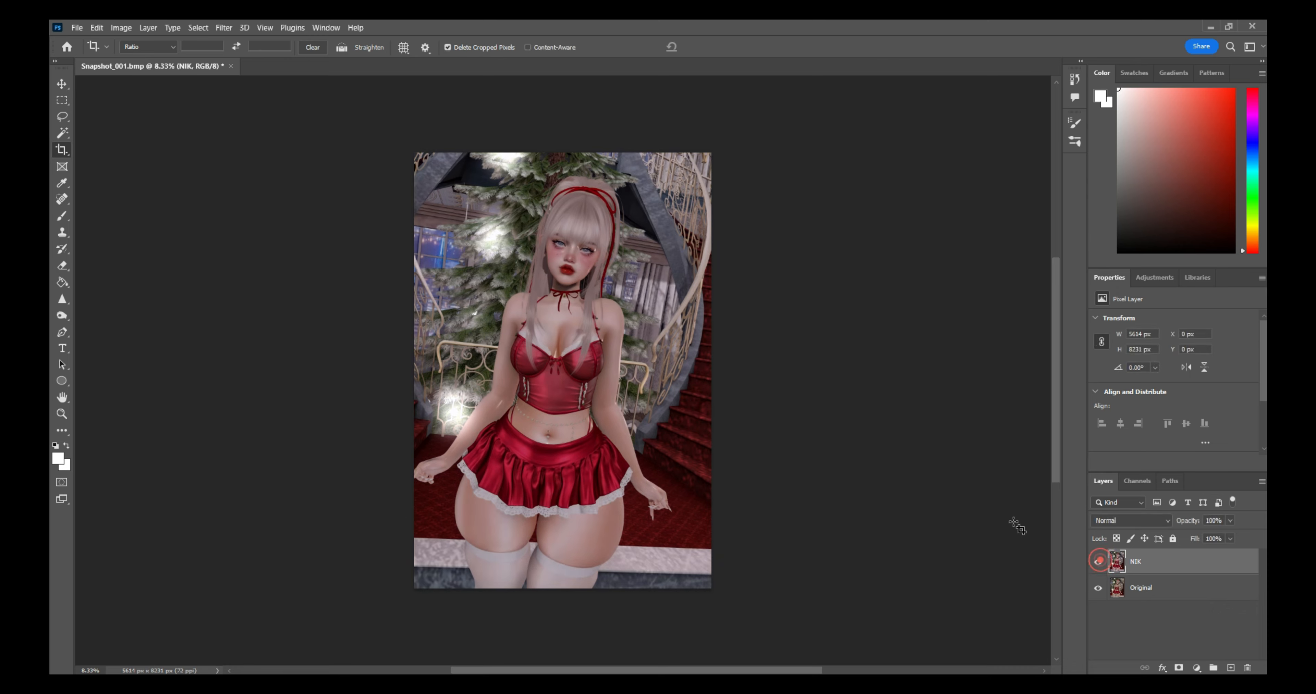
Step: Open the NIK layer in Analog Efex Pro 3 from the Nik Collection
scroll(610, 358, up, 1)
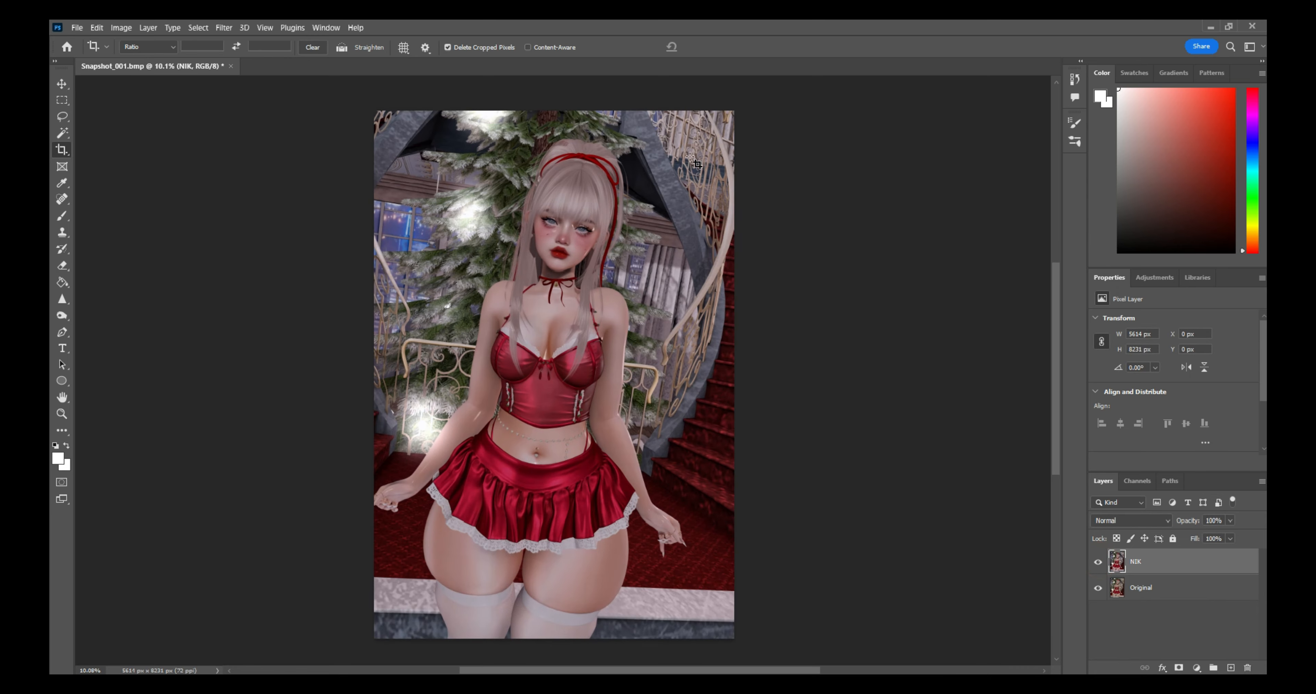
click(224, 27)
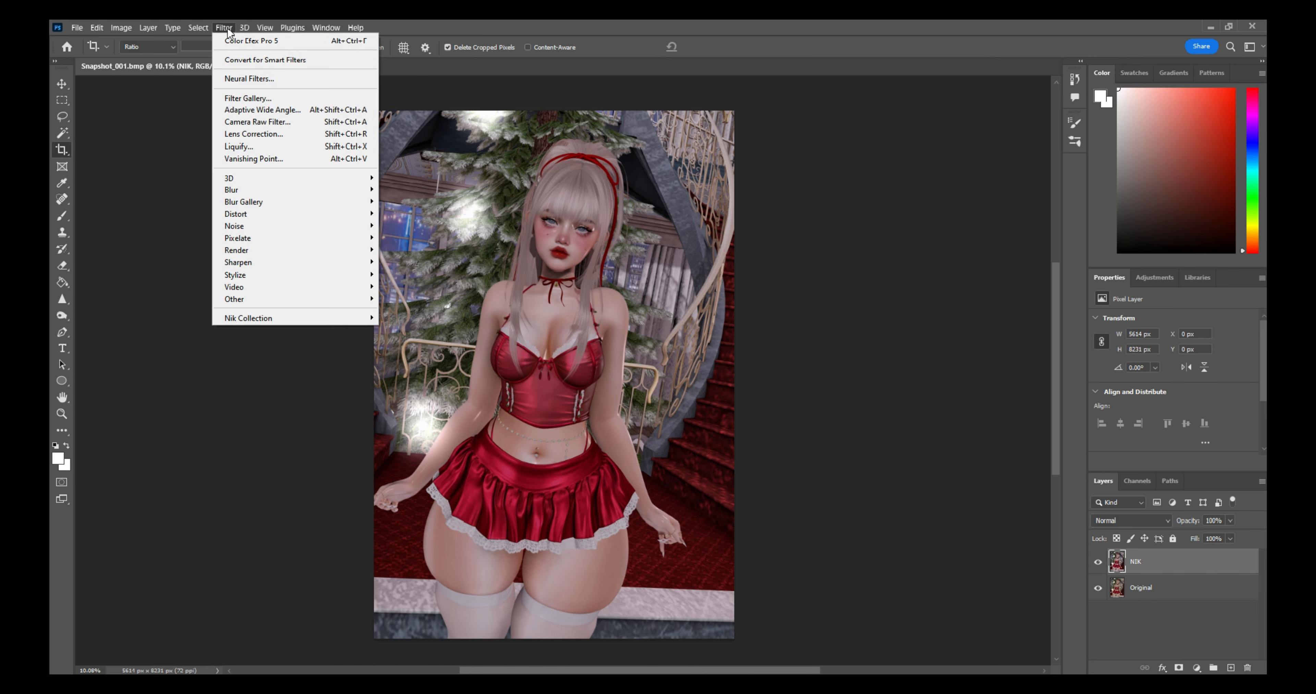
click(282, 318)
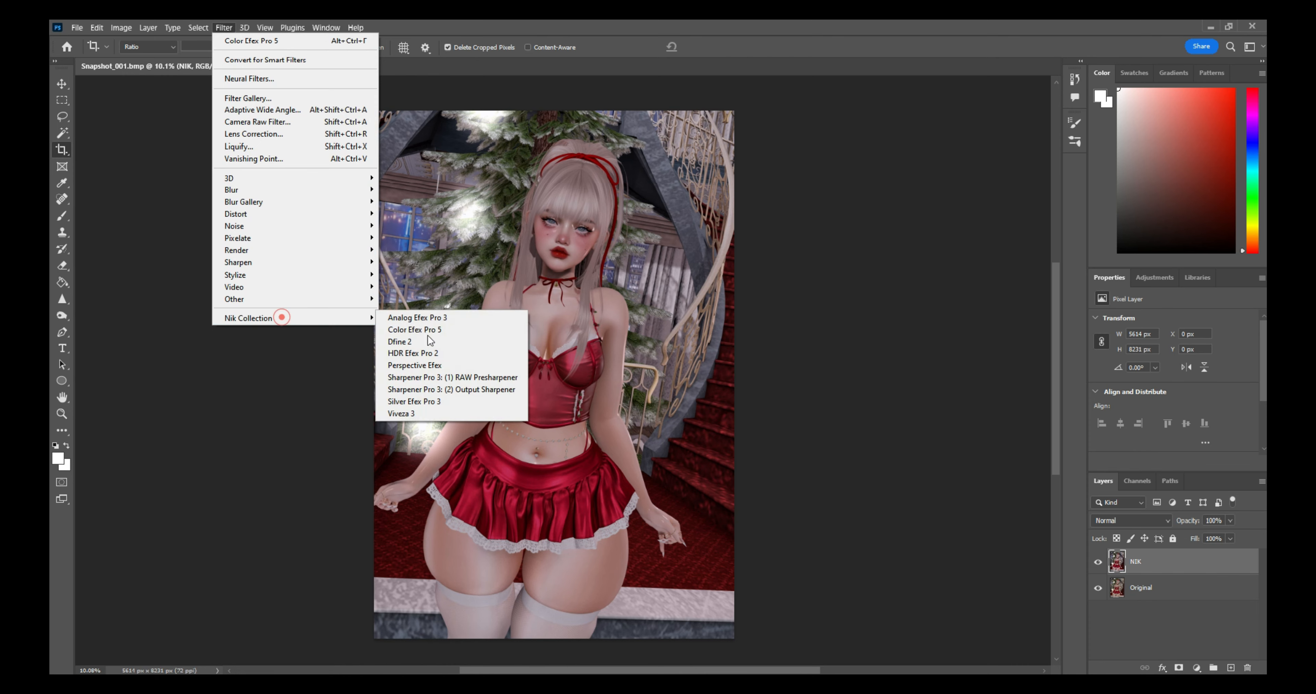
click(436, 318)
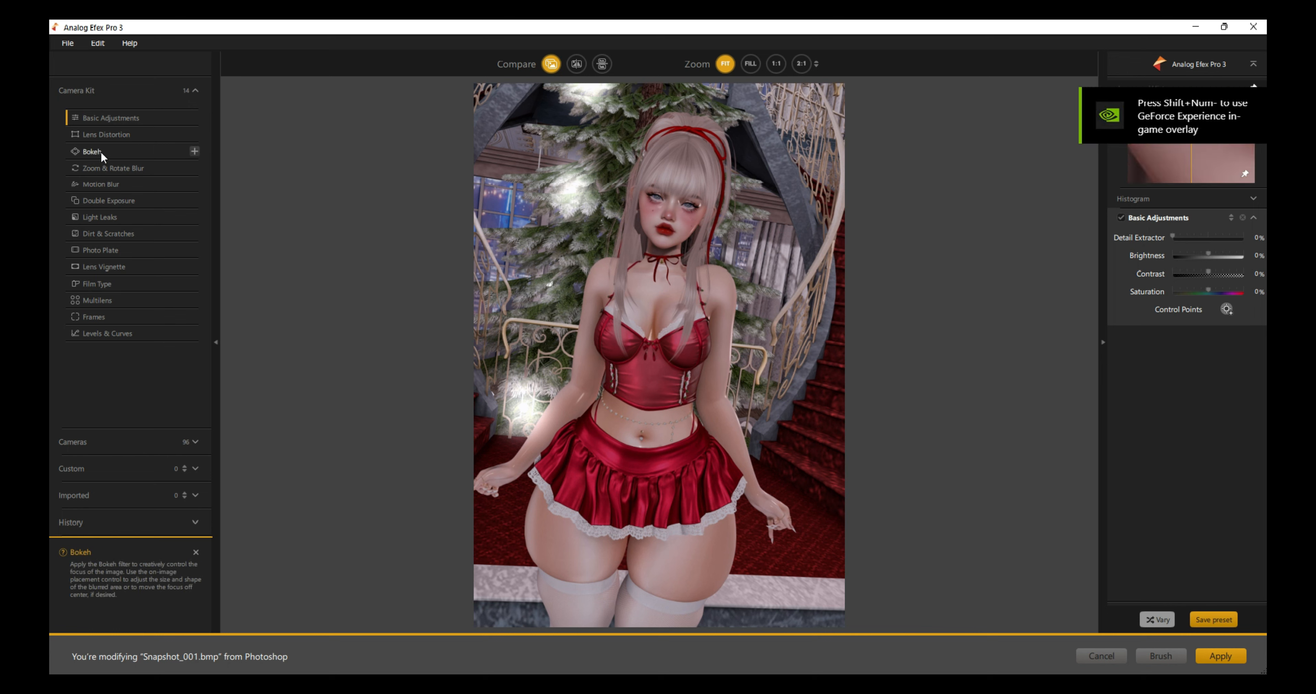
Step: Try a Dynamic Light Leaks filter with the thin streak pattern, moving the leak from the skirt to beside the avatar's hand
click(103, 219)
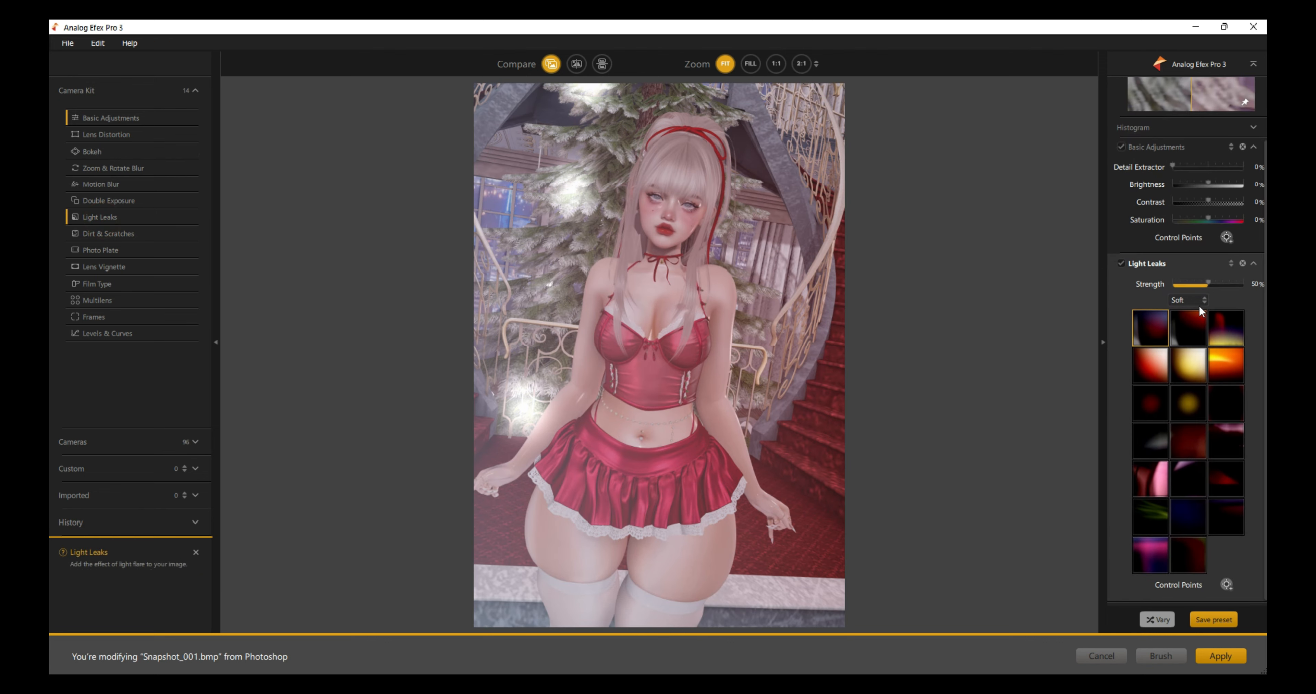
click(1195, 304)
click(1195, 343)
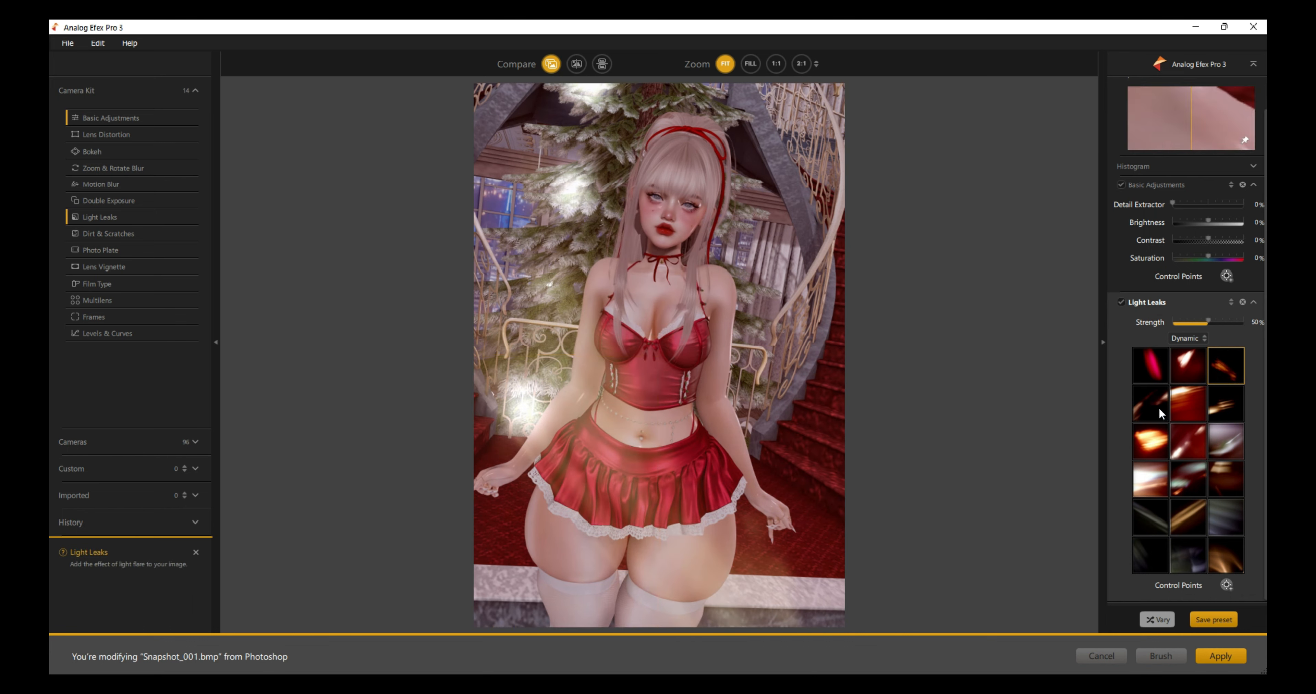
click(1159, 407)
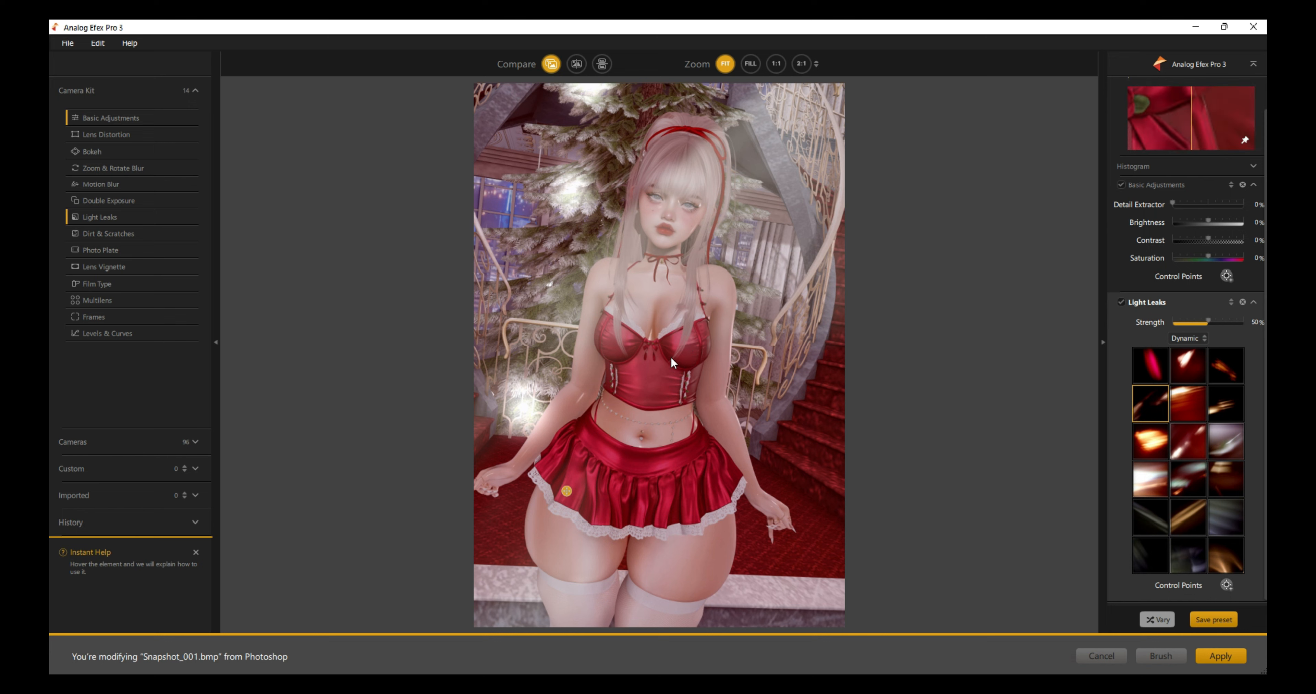
drag(566, 491, 752, 491)
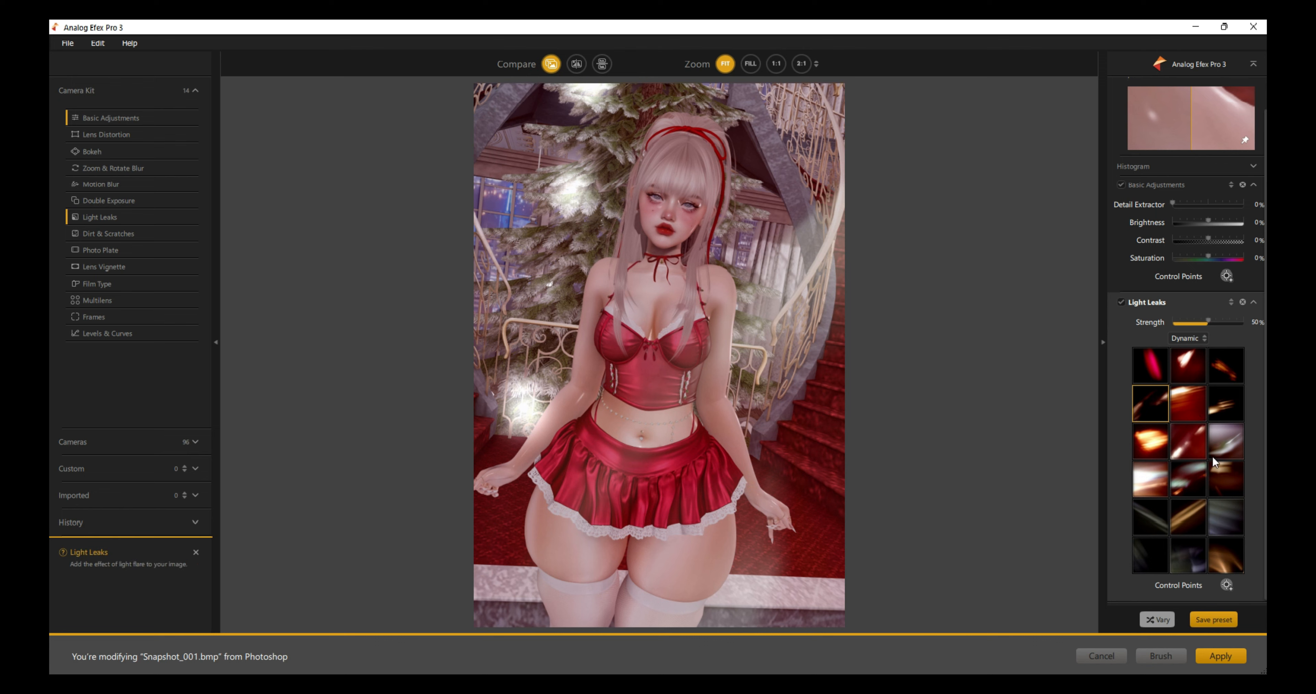
Step: Try the bright orange Dynamic light leak over the image's upper-left corner at 40% Strength, and remove the Light Leaks filter
click(1153, 442)
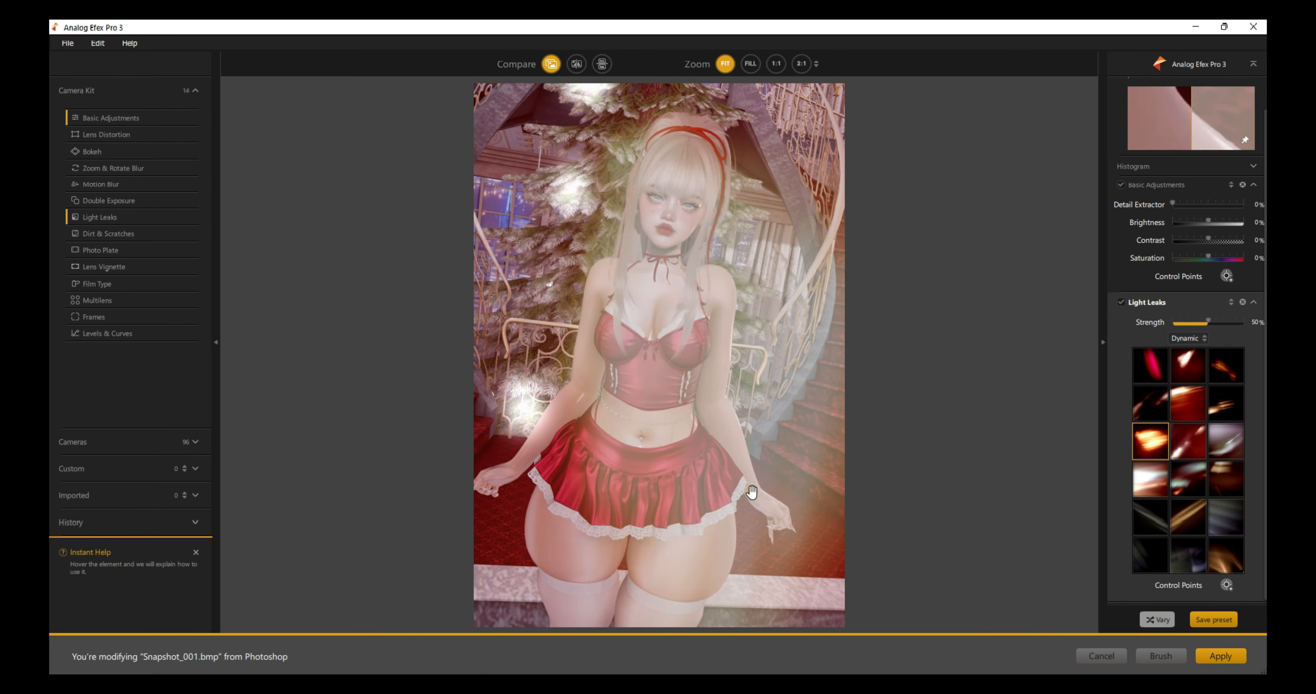
drag(765, 489, 447, 108)
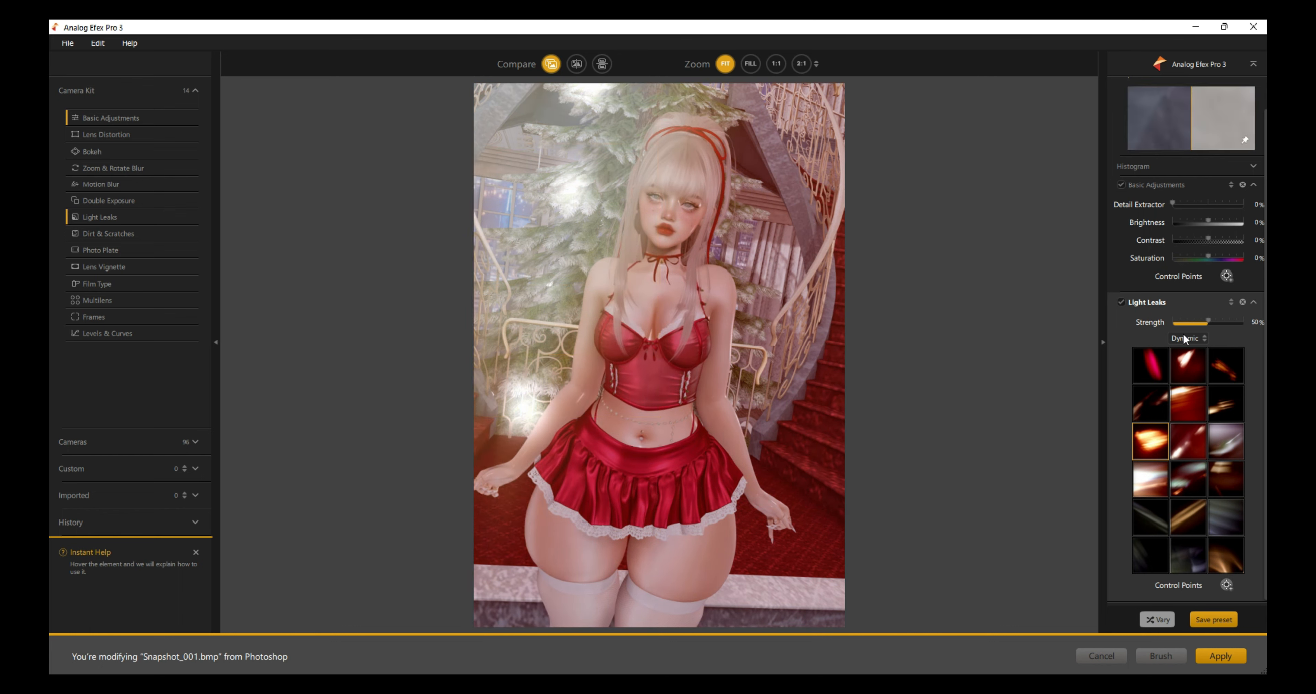
mouse_move(1207, 318)
mouse_down()
mouse_move(1187, 317)
mouse_move(1246, 314)
mouse_move(1158, 320)
mouse_move(1202, 322)
mouse_up()
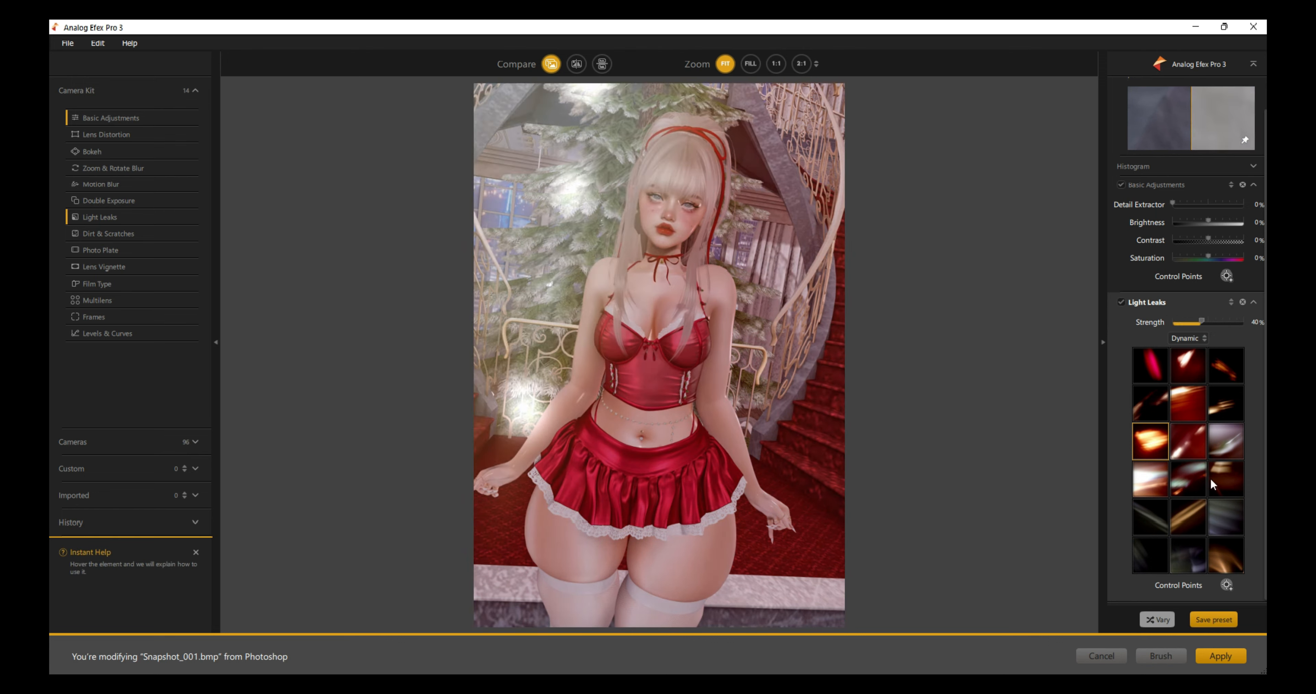
click(1243, 302)
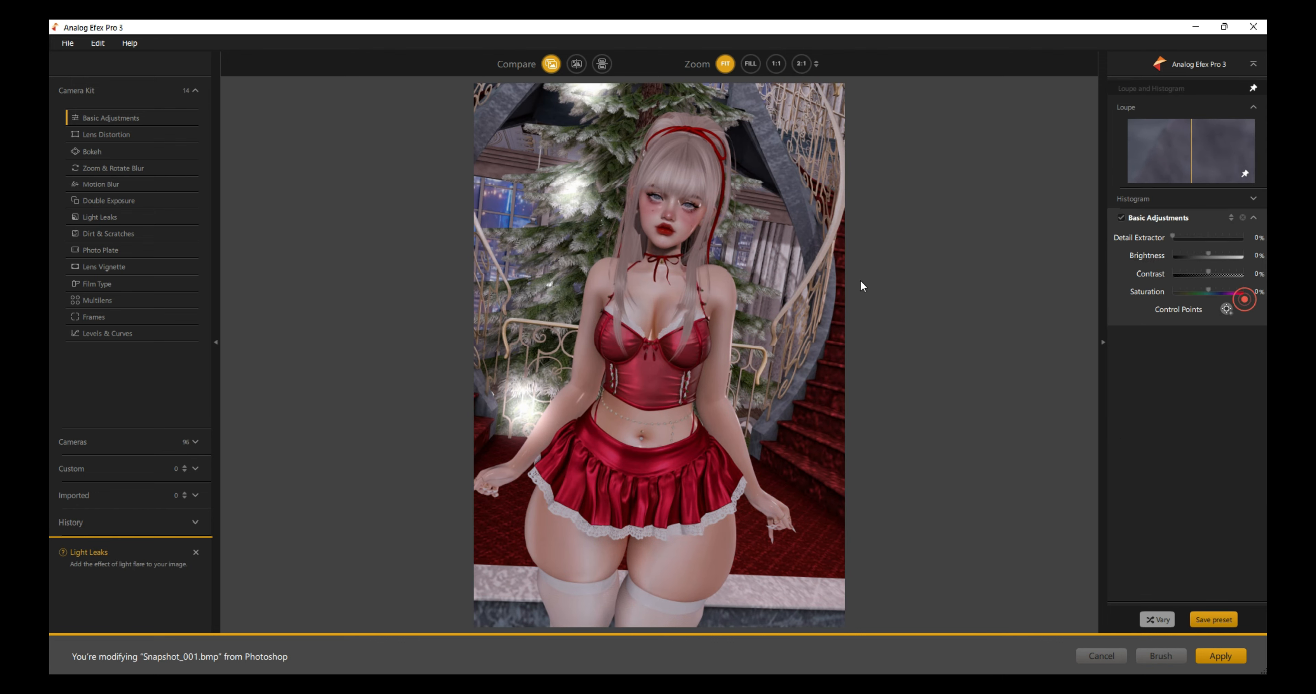
Step: Add a Bokeh filter and reshape its focus ellipse into a tall oval centred on the avatar, covering her head to thighs
click(97, 151)
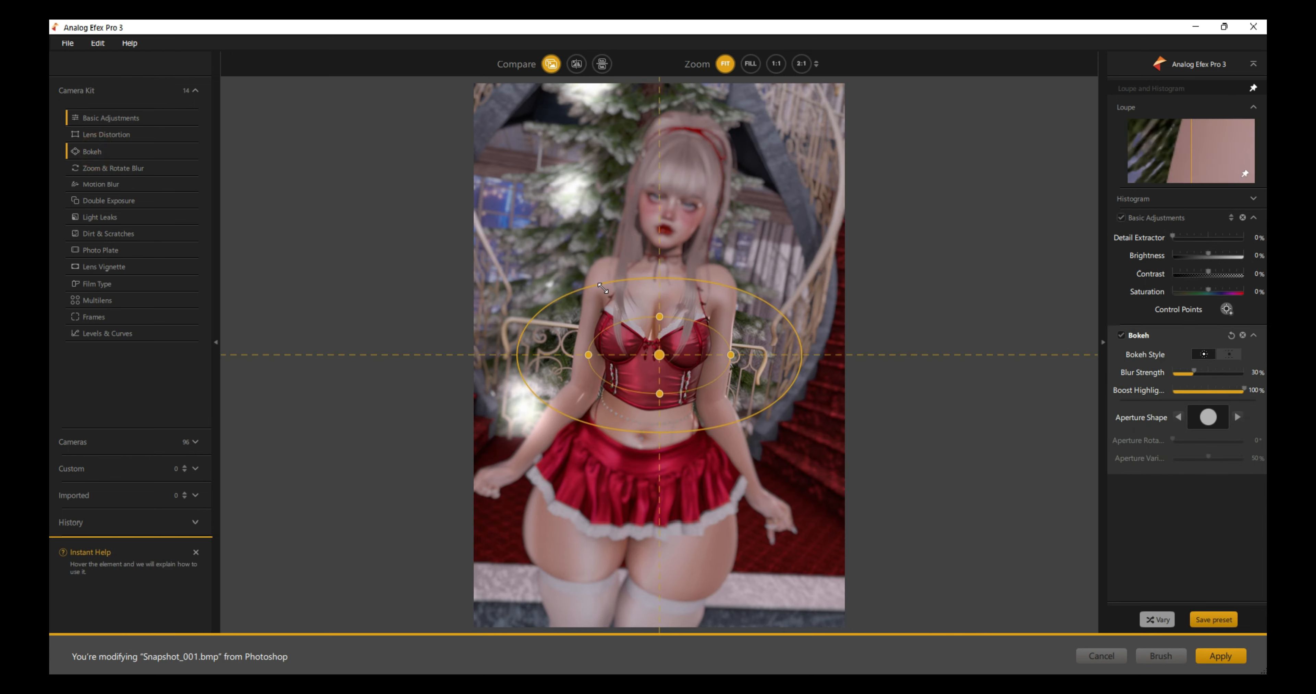
drag(659, 392, 675, 527)
drag(675, 541, 674, 554)
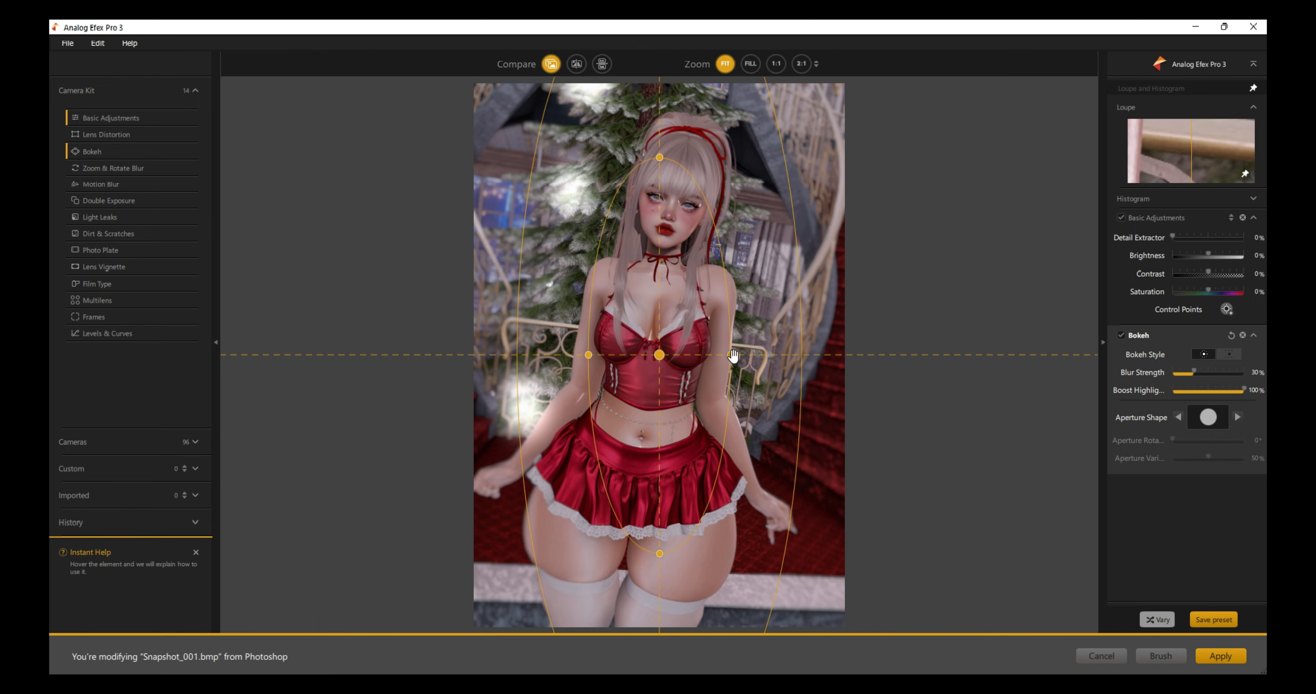
mouse_move(801, 361)
mouse_down()
mouse_move(836, 362)
mouse_move(816, 362)
mouse_up()
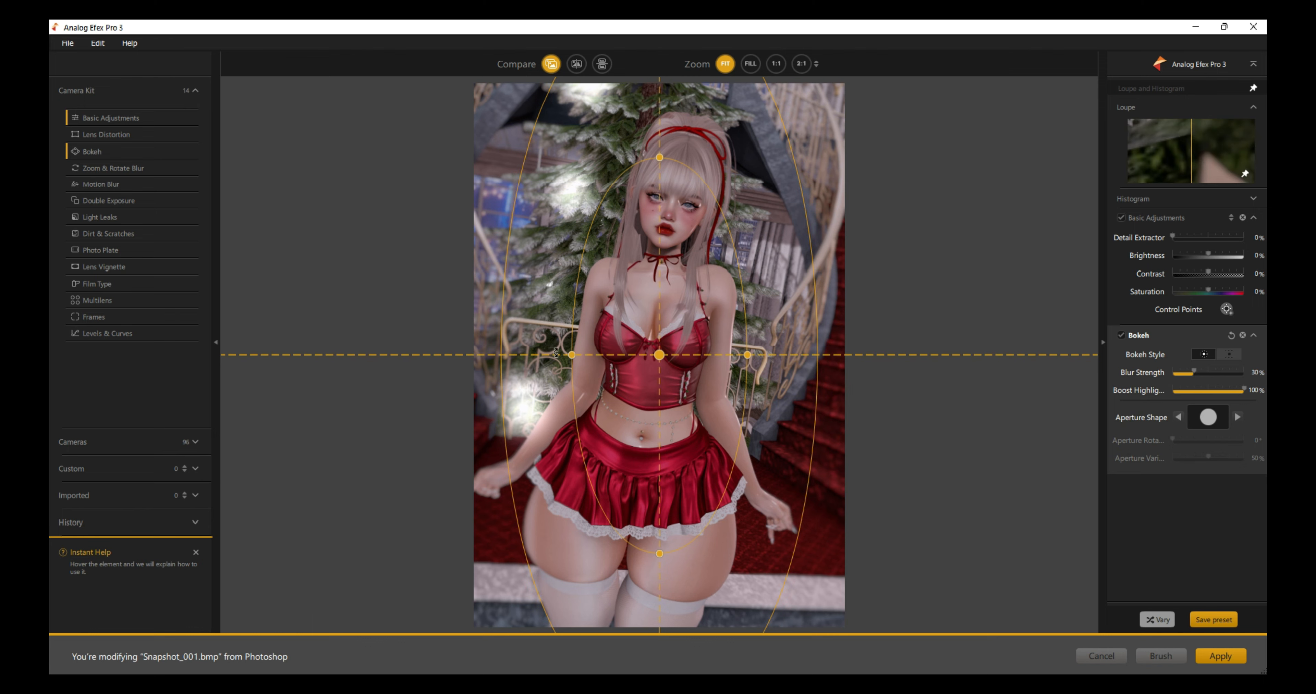
drag(572, 355, 565, 356)
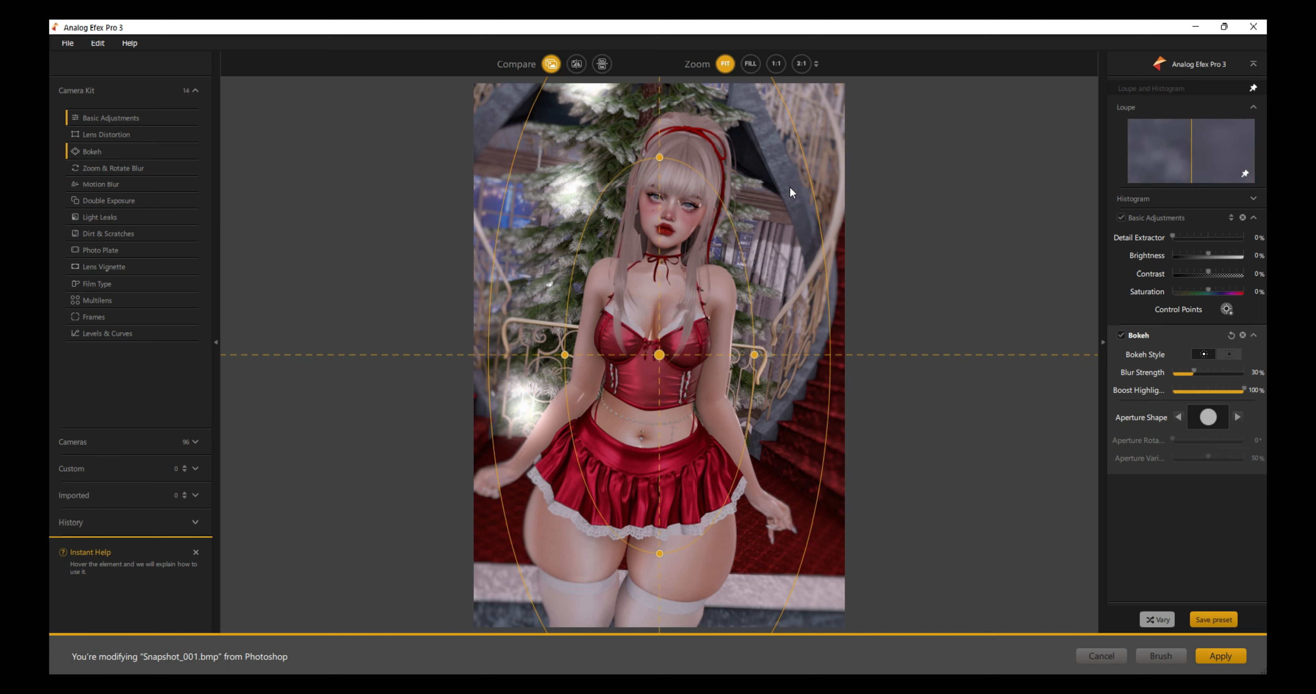
click(548, 65)
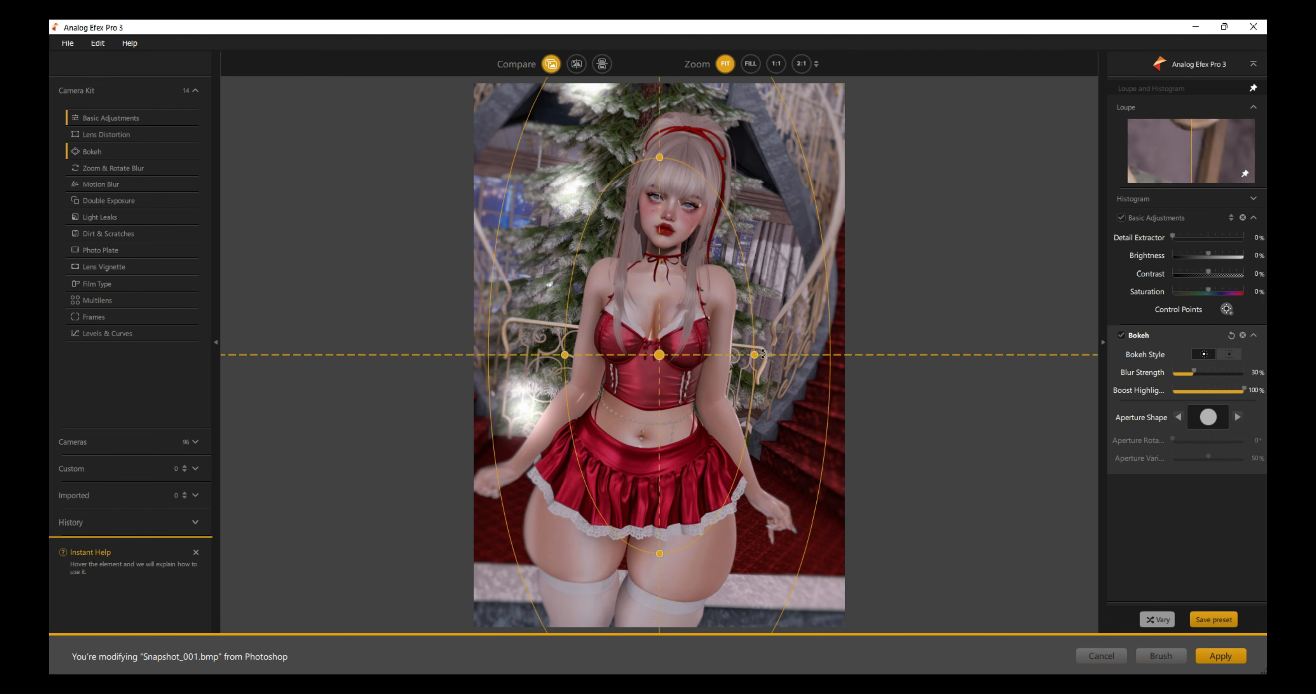
drag(824, 368, 814, 368)
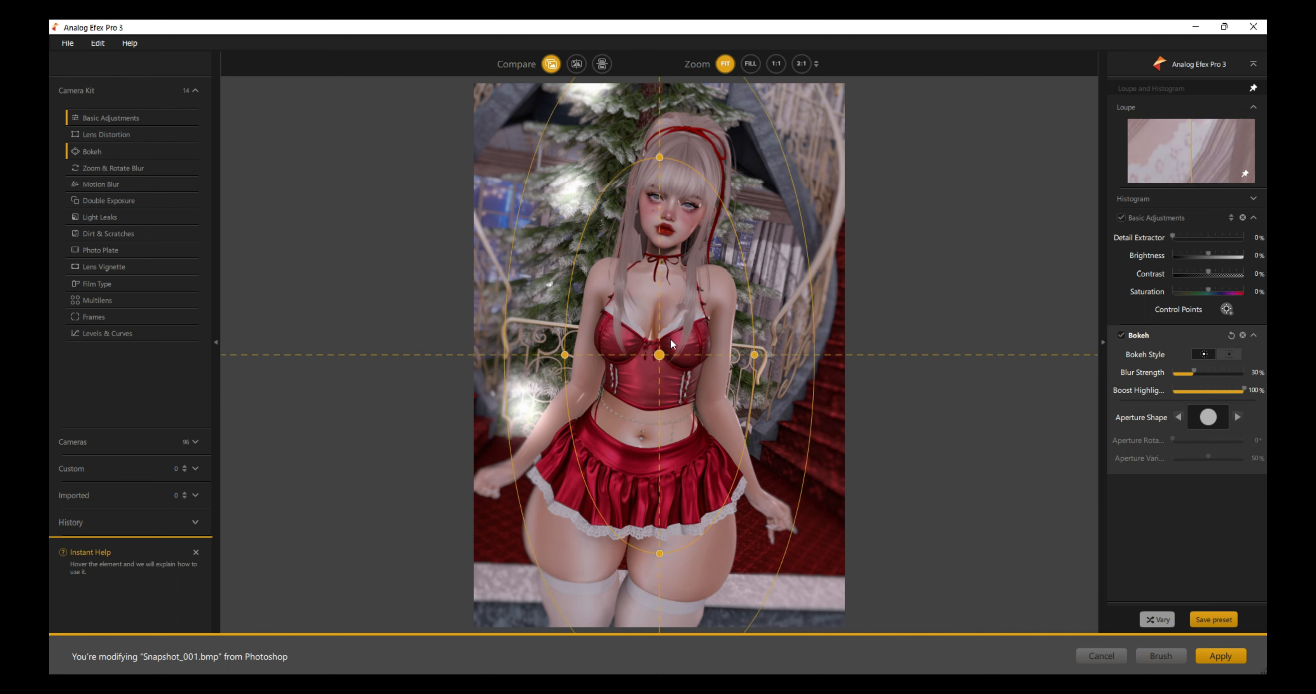
drag(659, 354, 650, 347)
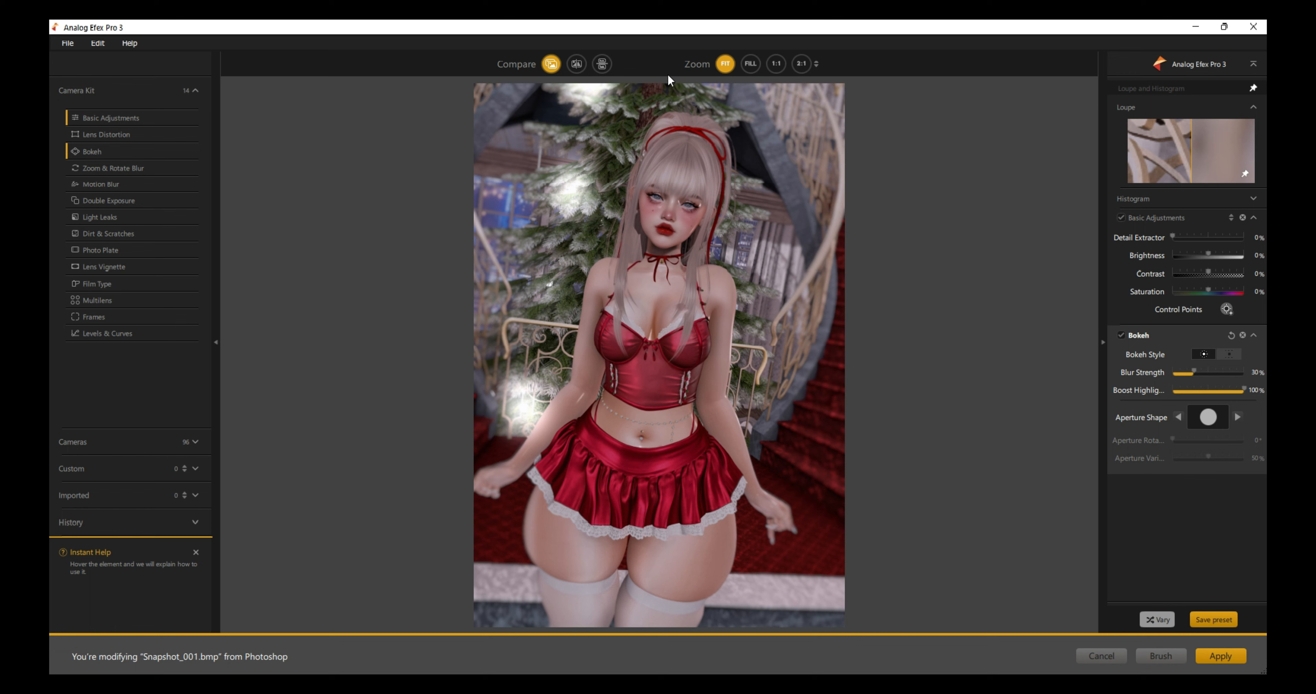
Step: Compare the Bokeh result with the original image and apply the Analog Efex Pro 3 effect to the Photoshop document
click(554, 67)
click(554, 67)
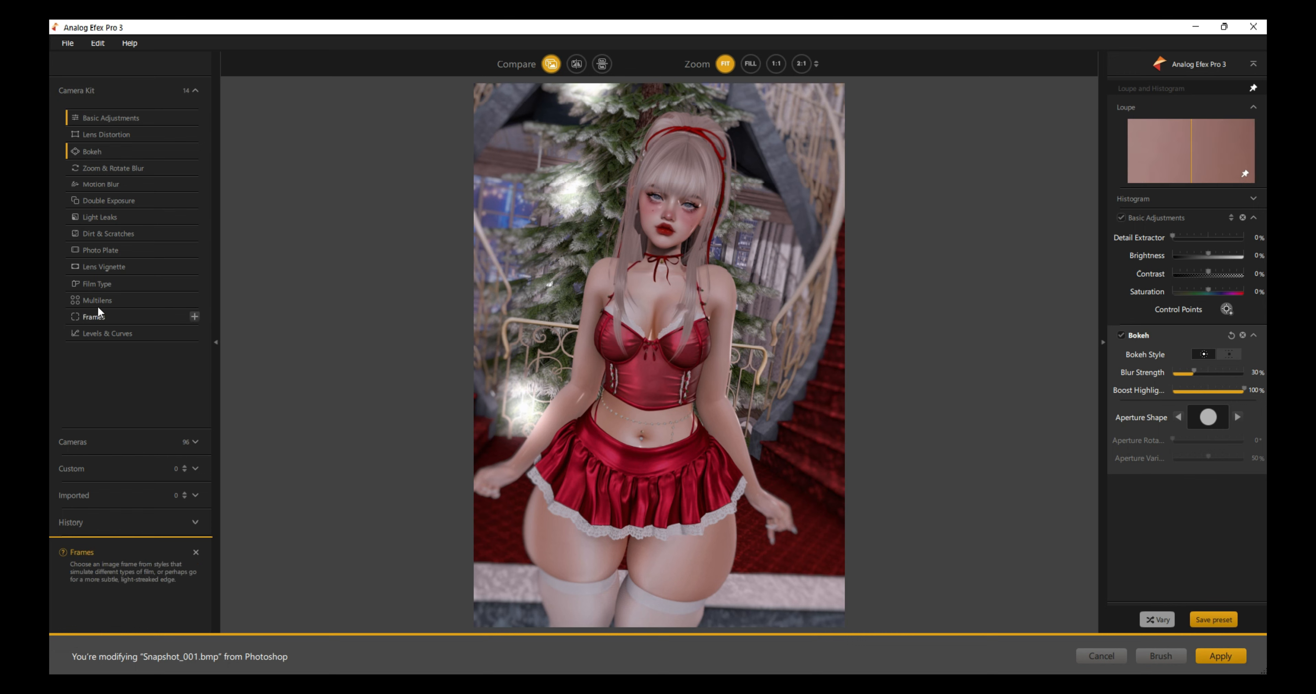
mouse_move(244, 326)
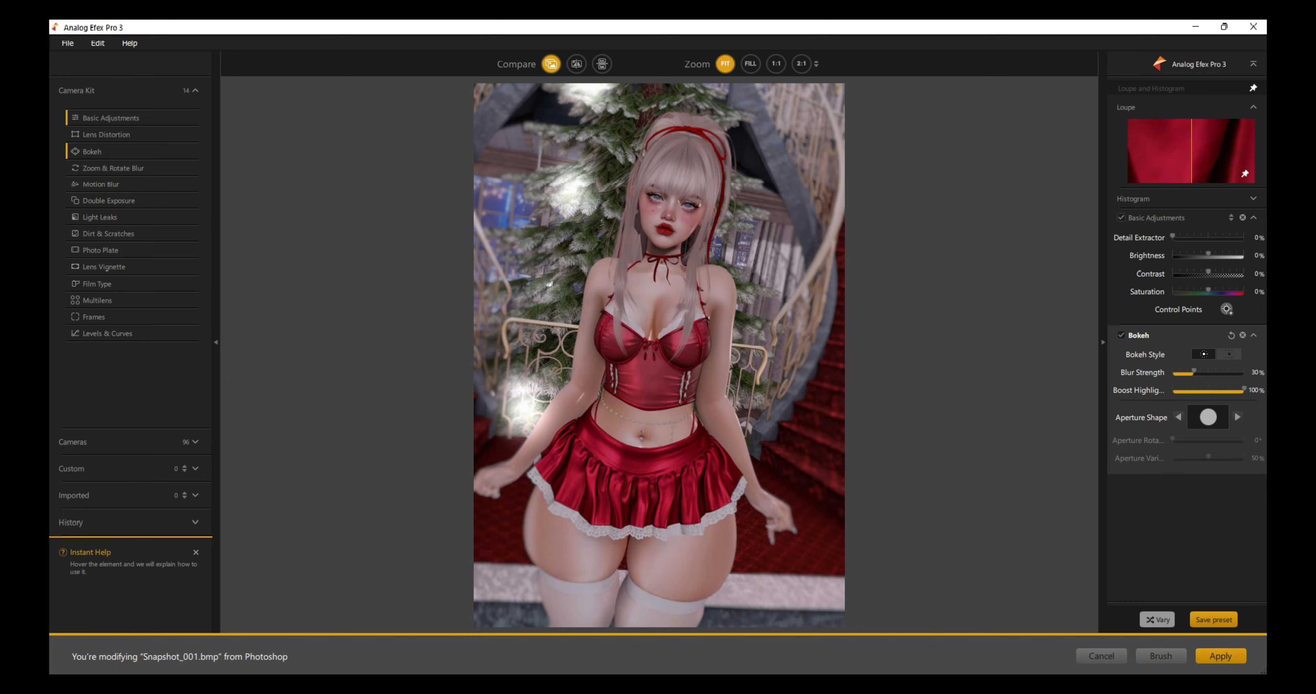
click(1220, 656)
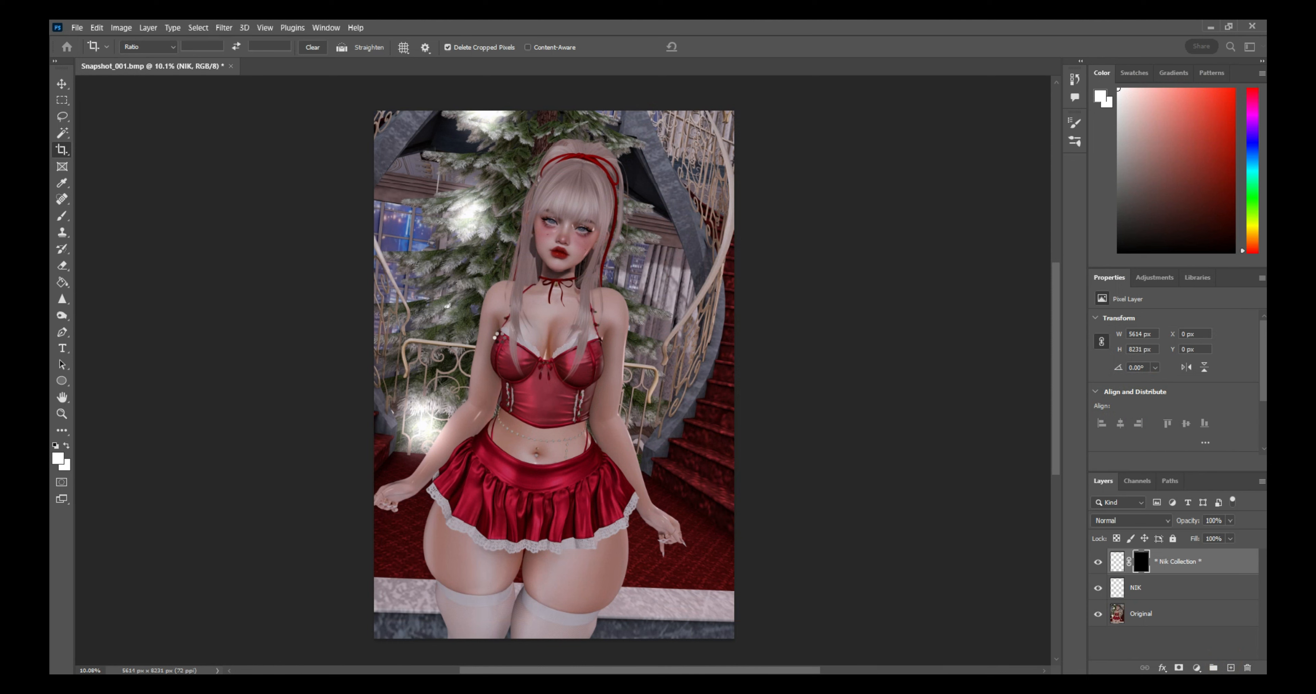
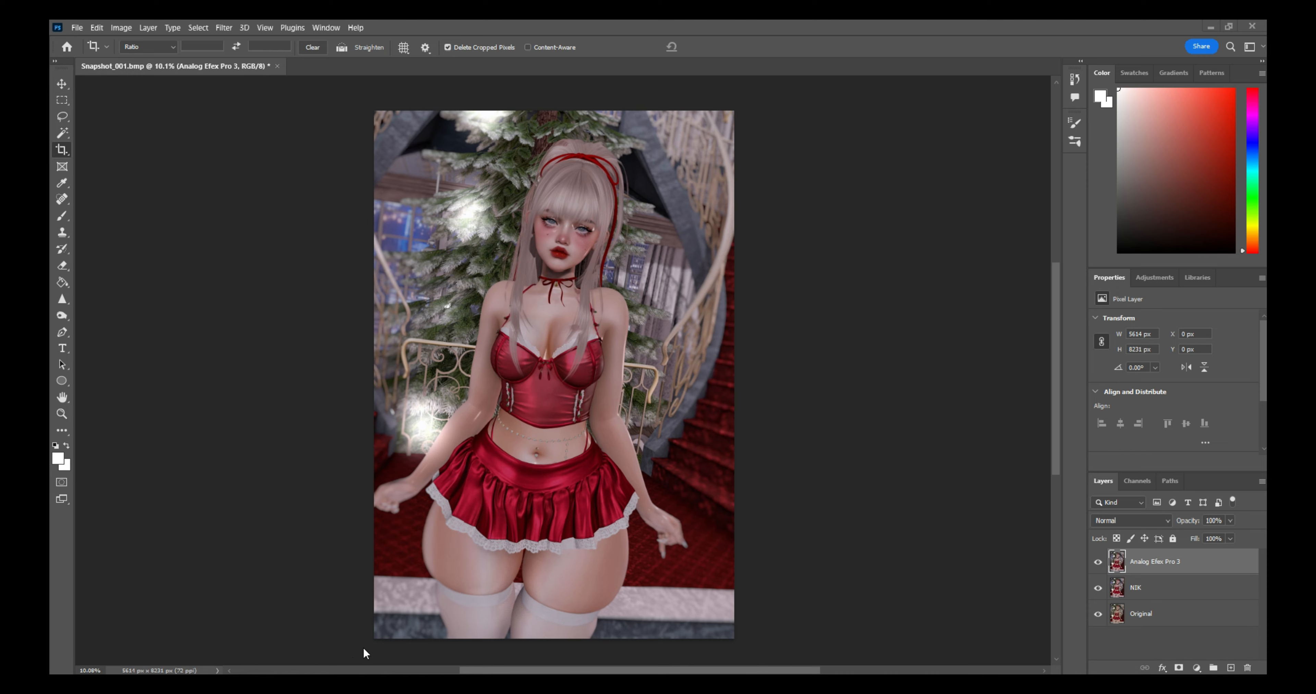
Step: Open the PICTURES\SKY folder in File Explorer and delete Snapshot_001 and Snapshot_002 from it
key(super+e)
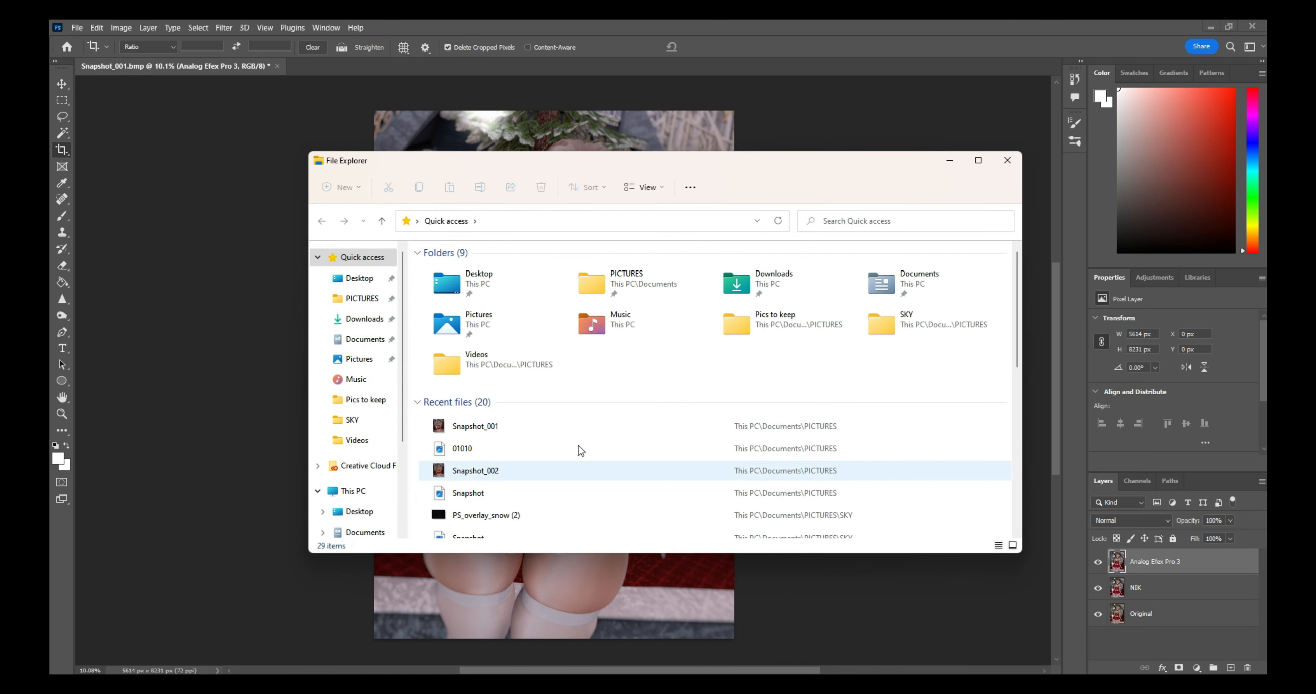
click(352, 298)
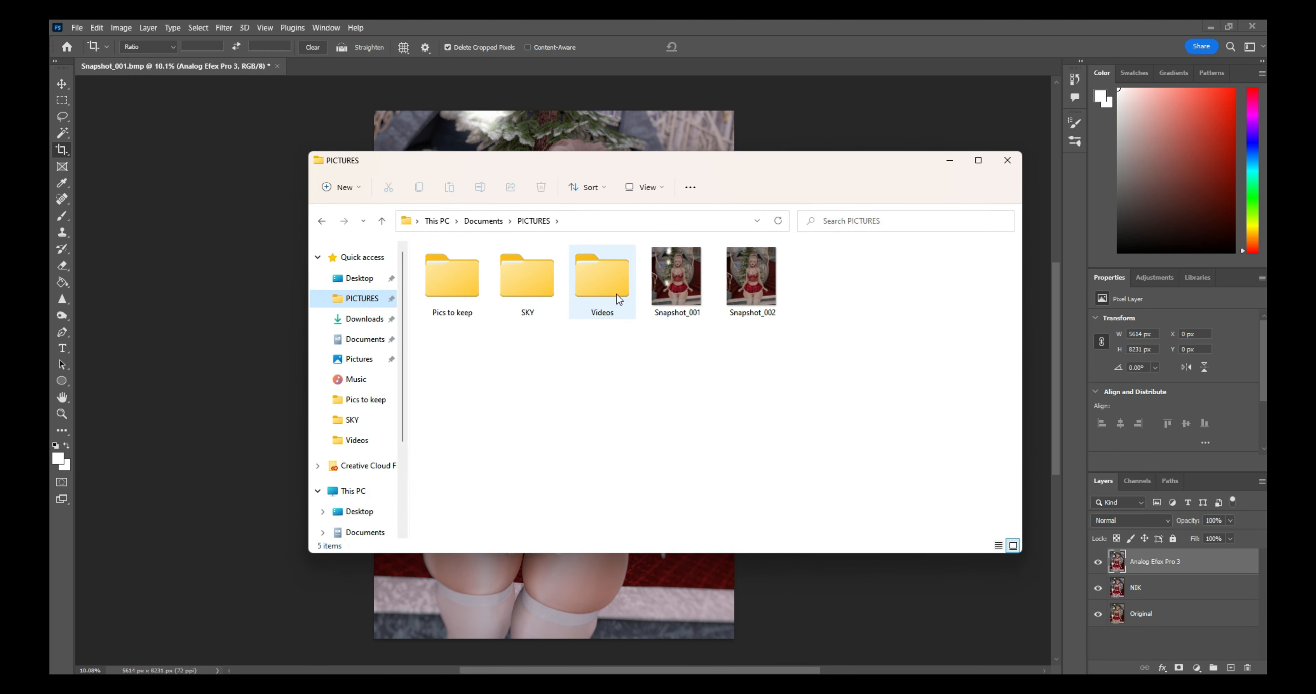
double_click(521, 283)
click(736, 304)
ctrl+click(674, 291)
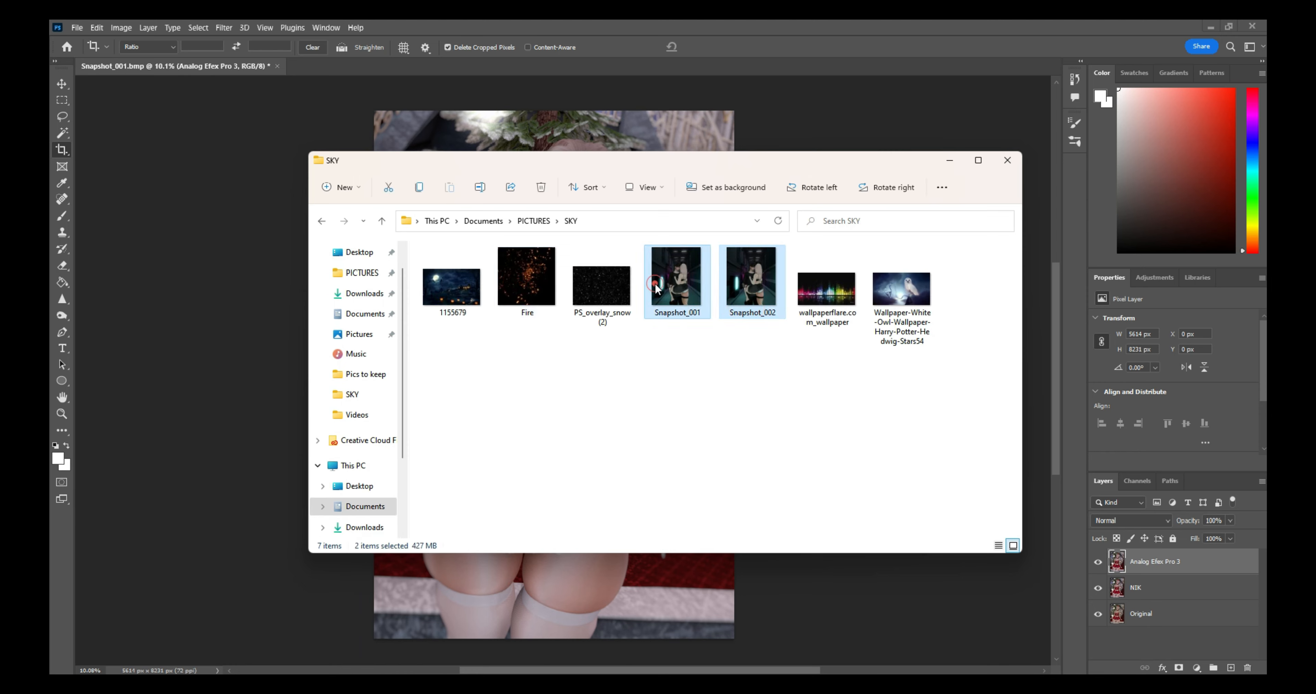
key(Delete)
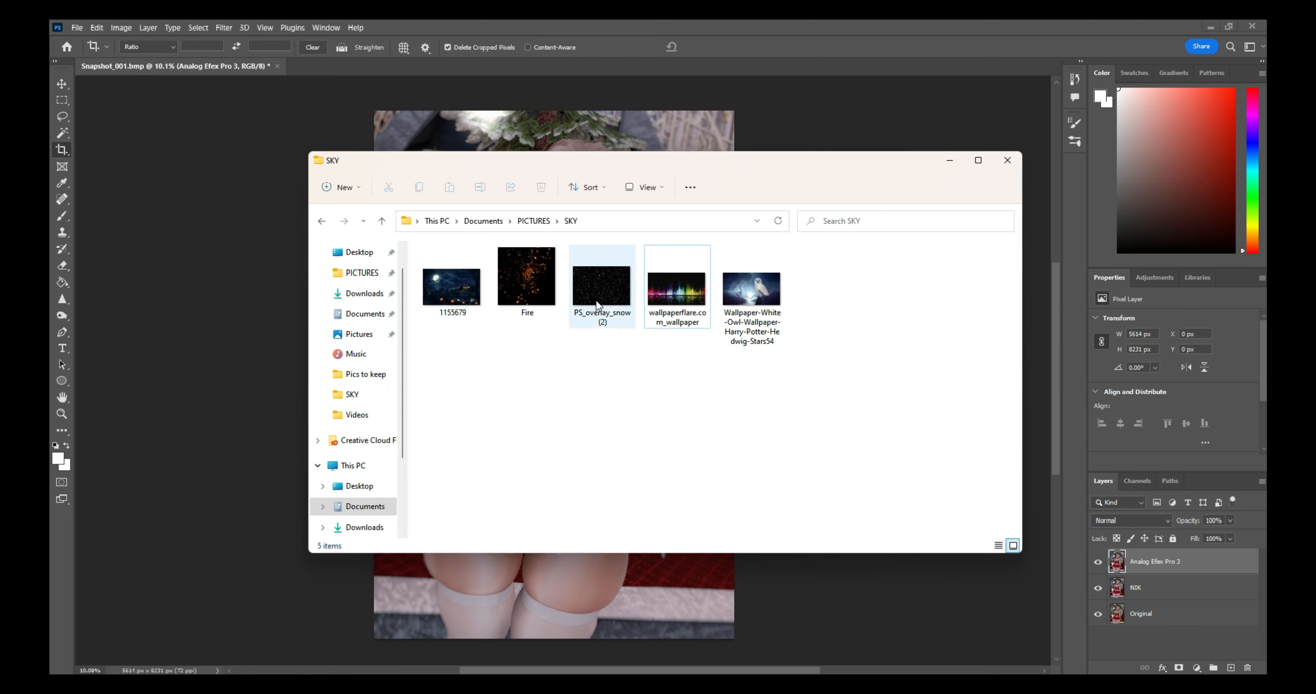
Step: Look over the Fire and PS_overlay_snow (2) overlay images in the SKY folder and return to Photoshop
click(521, 282)
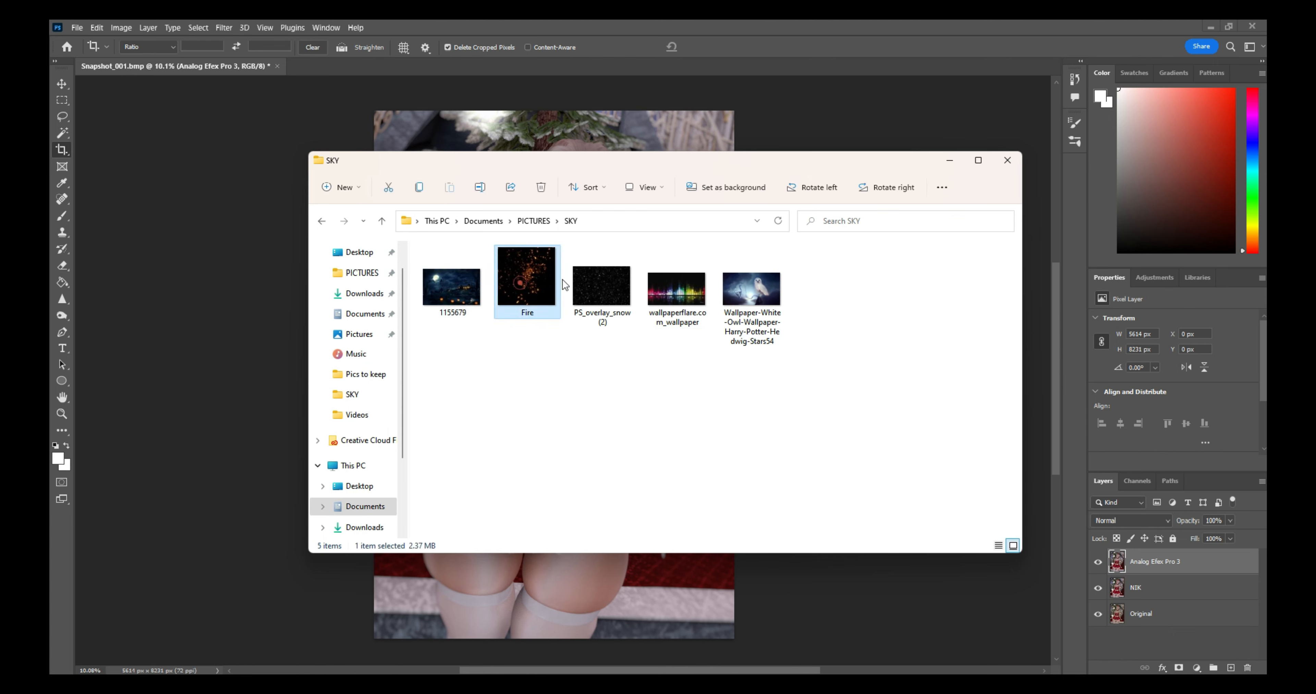
click(599, 281)
click(536, 284)
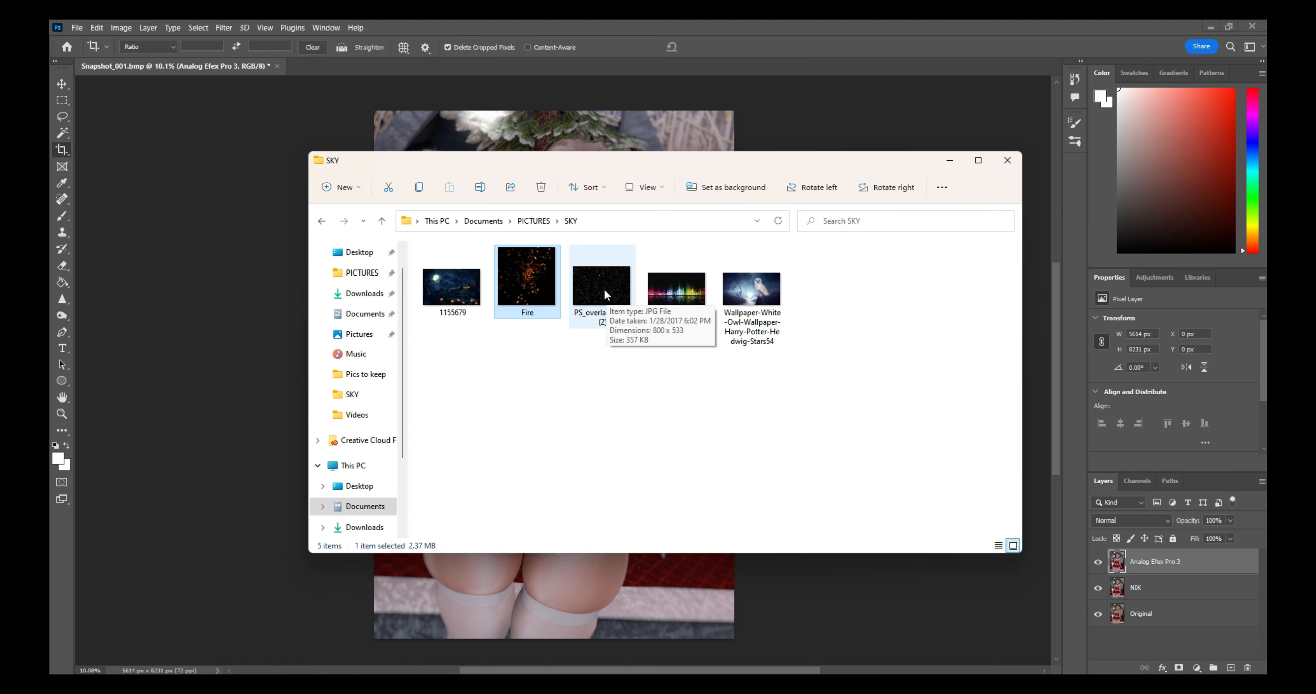
click(951, 161)
Step: Open the PS_overlay_snow (2) image from the SKY folder as a separate document
click(76, 26)
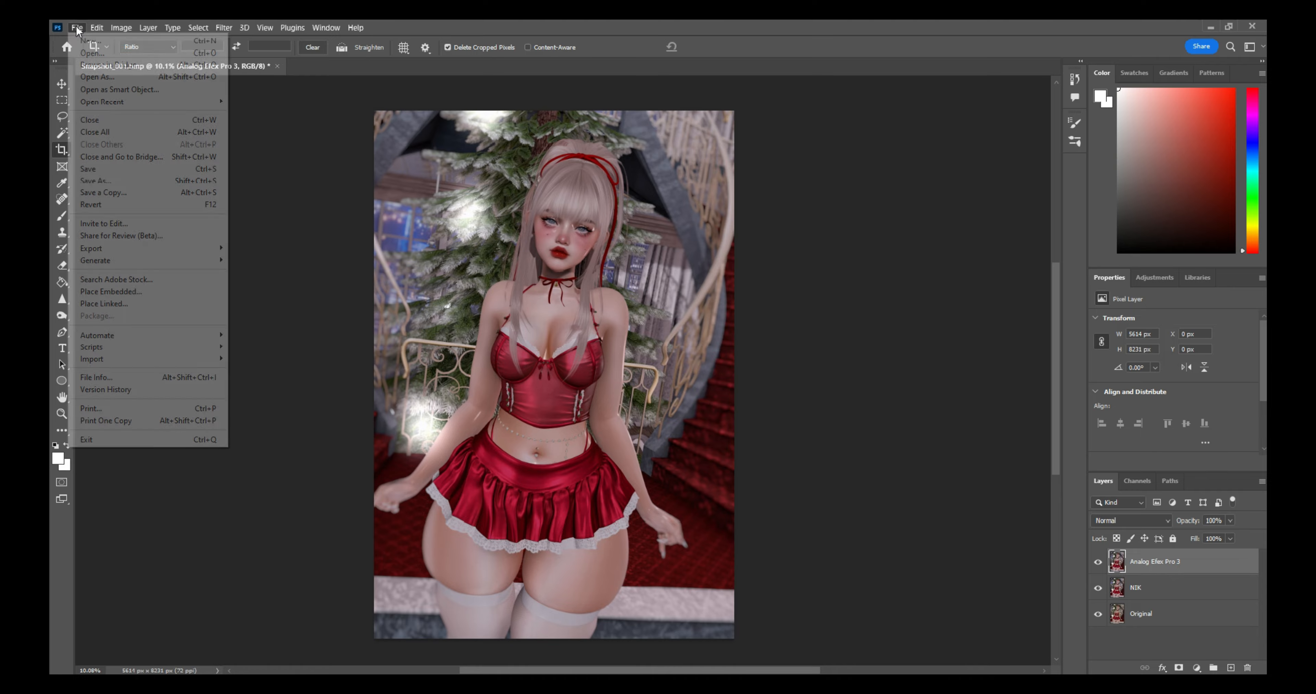
click(89, 54)
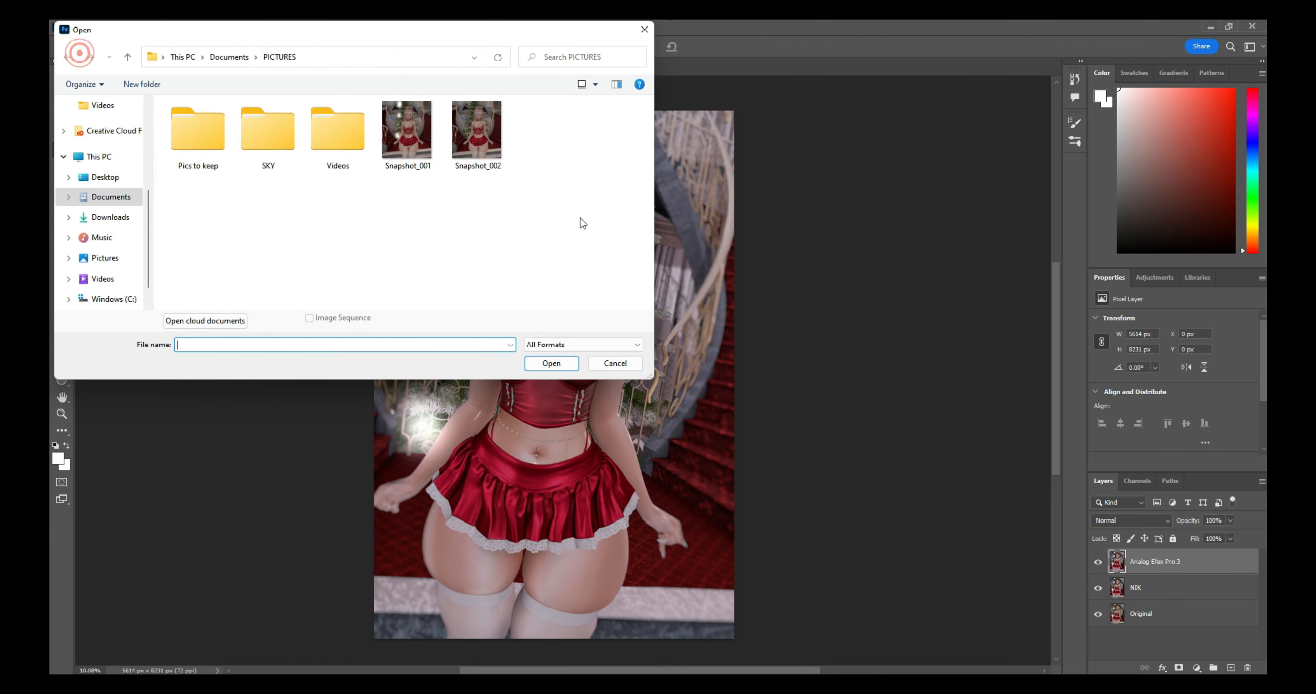
double_click(268, 137)
double_click(342, 139)
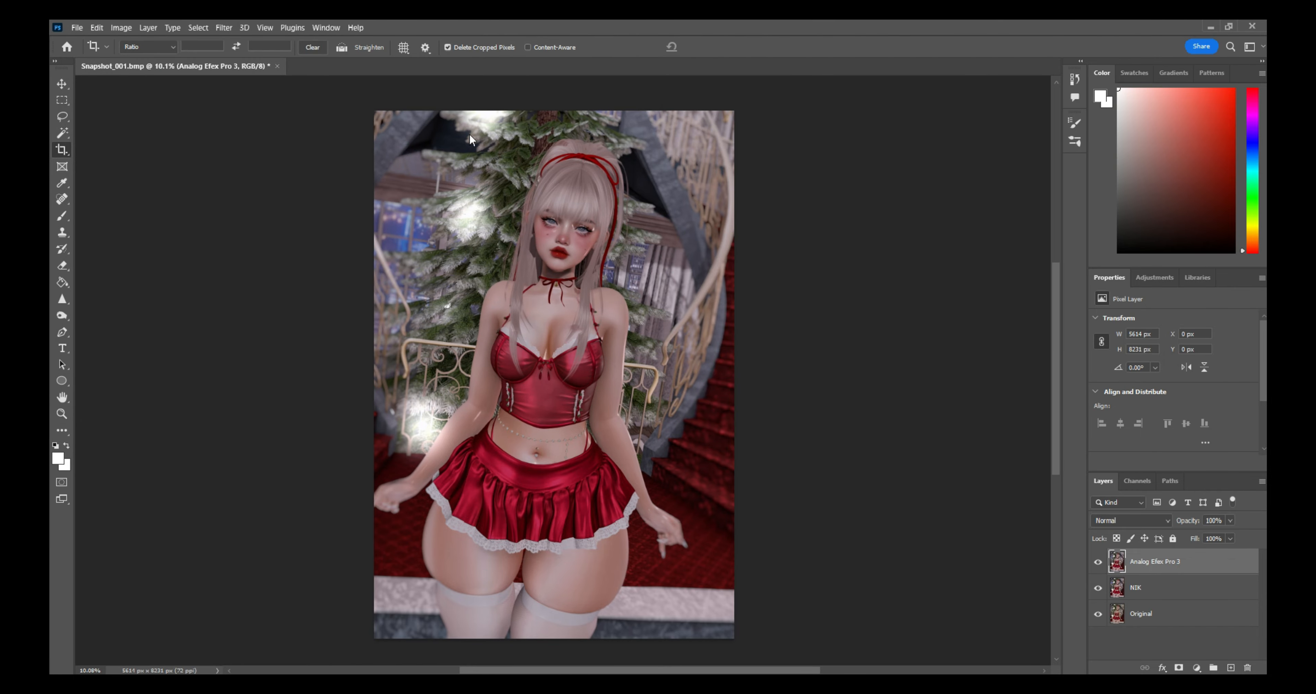
Step: Copy the entire snow overlay and paste it as a new layer into Snapshot_001.bmp
click(199, 27)
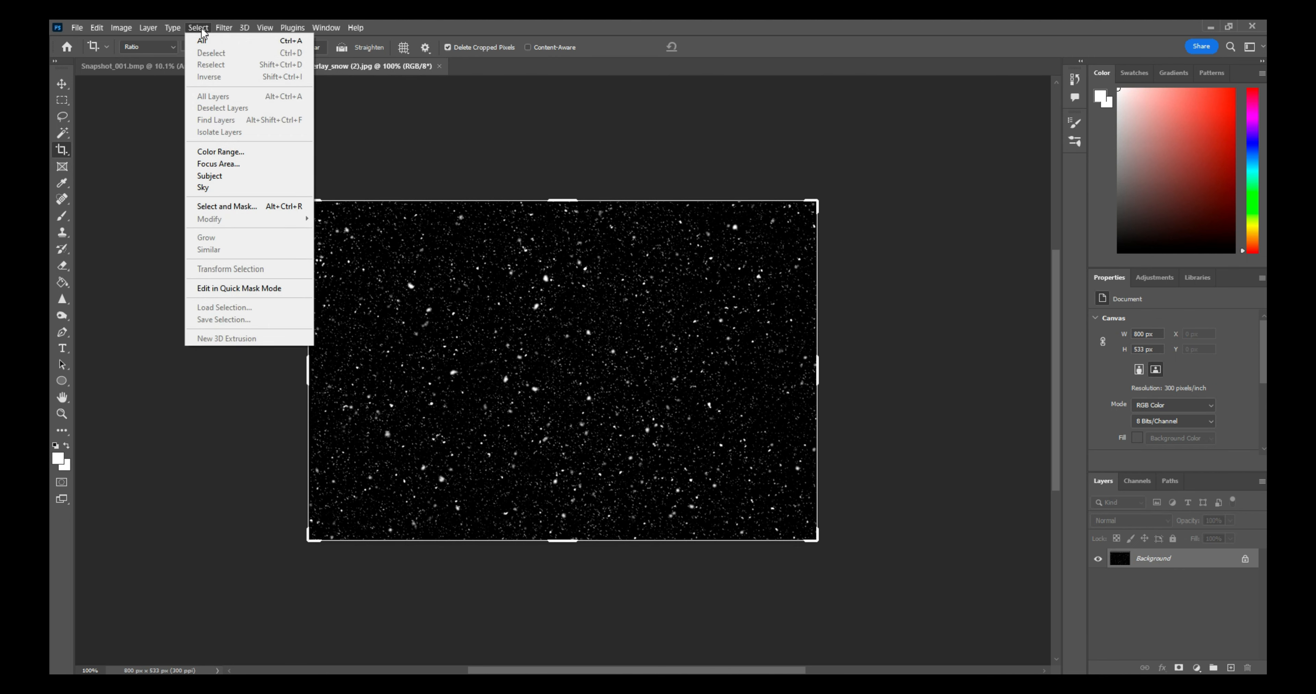
click(199, 27)
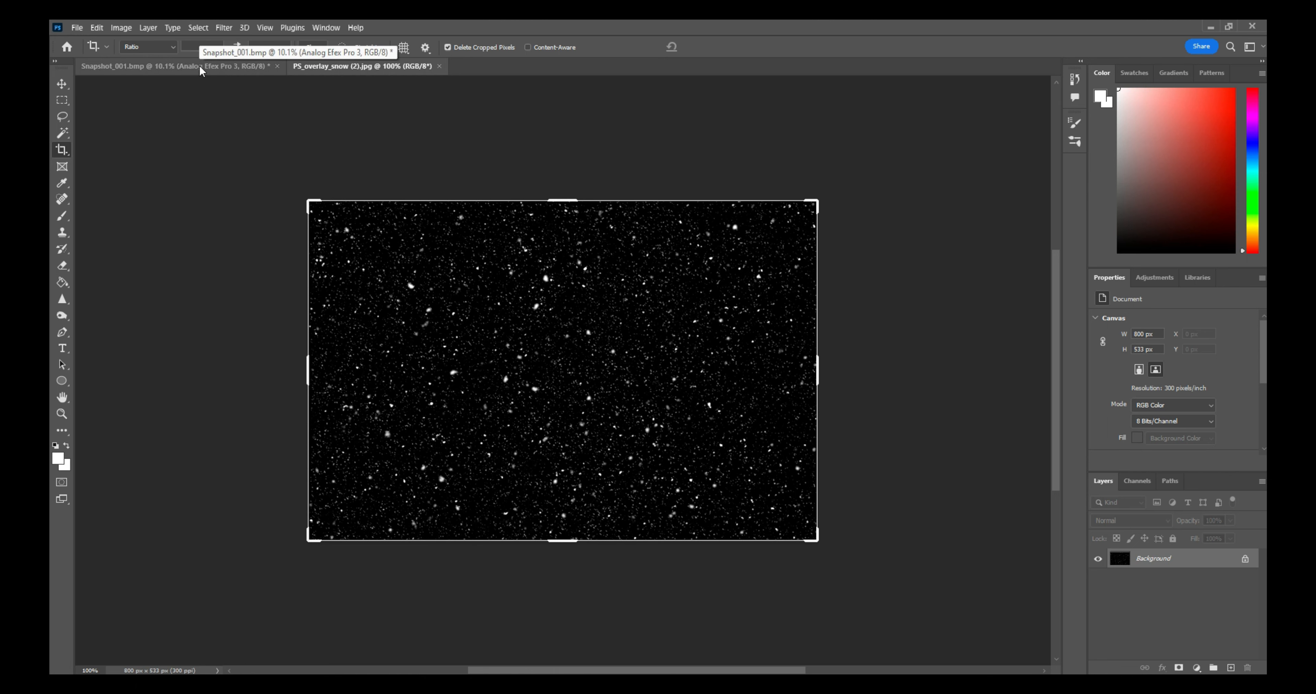
click(210, 68)
key(ctrl+v)
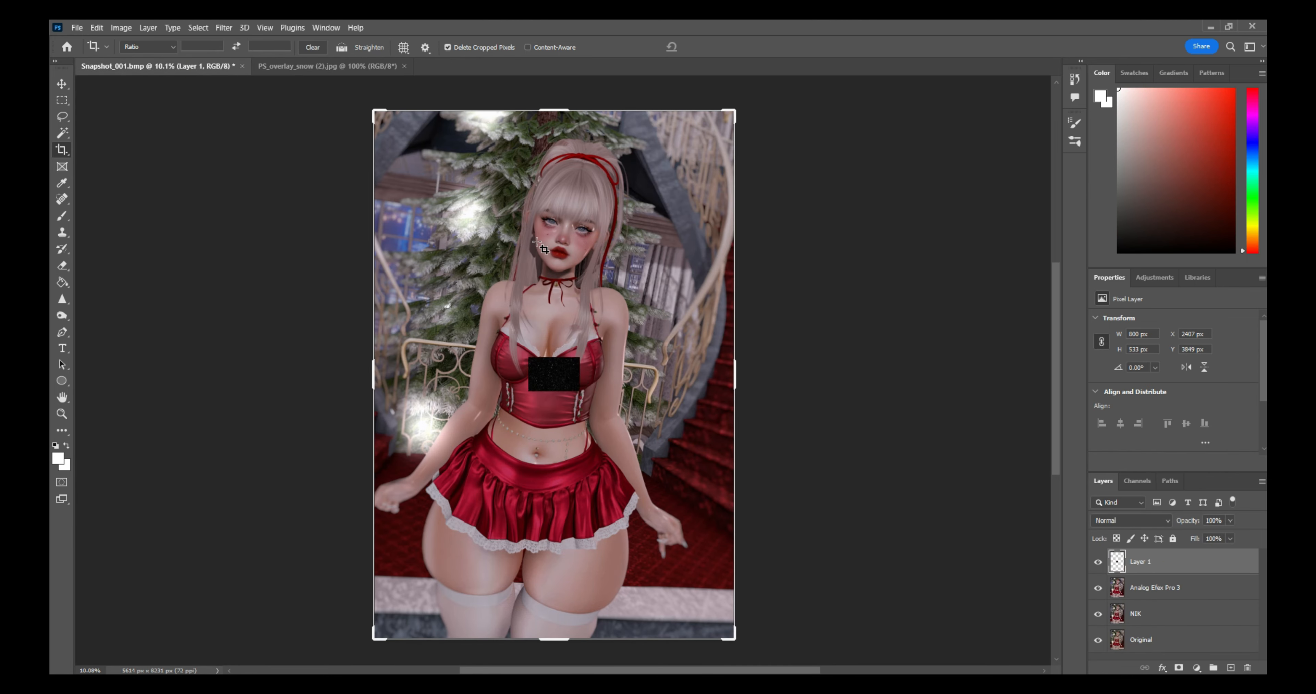
Step: Scale the snow layer to about 6550 × 4364 px across the image's upper half and set its blend mode to Screen
click(62, 85)
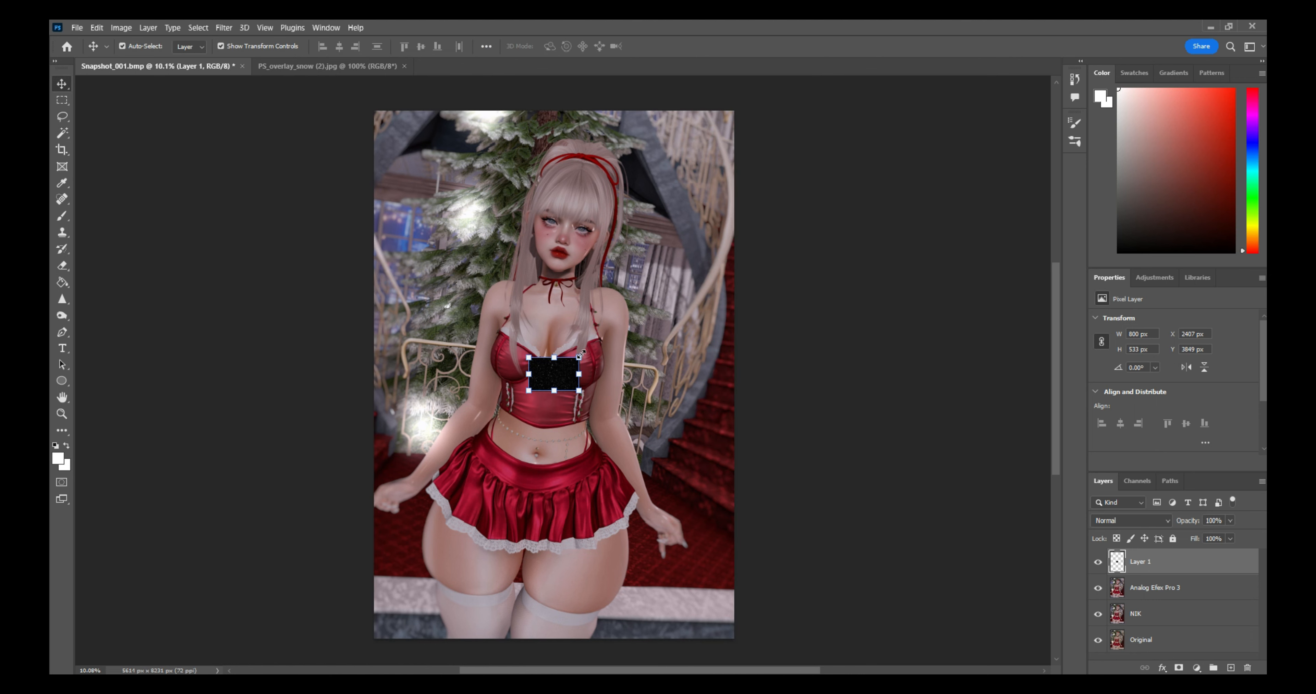
drag(659, 303, 777, 226)
drag(537, 233, 335, 149)
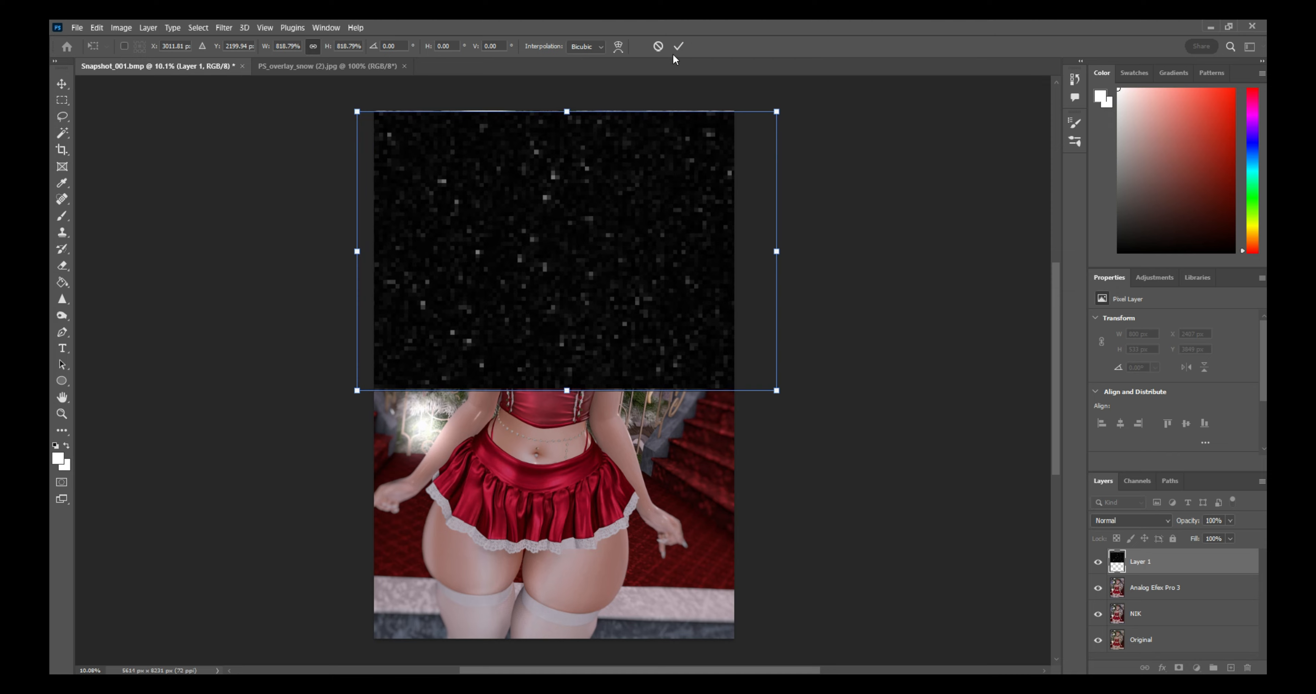
click(679, 46)
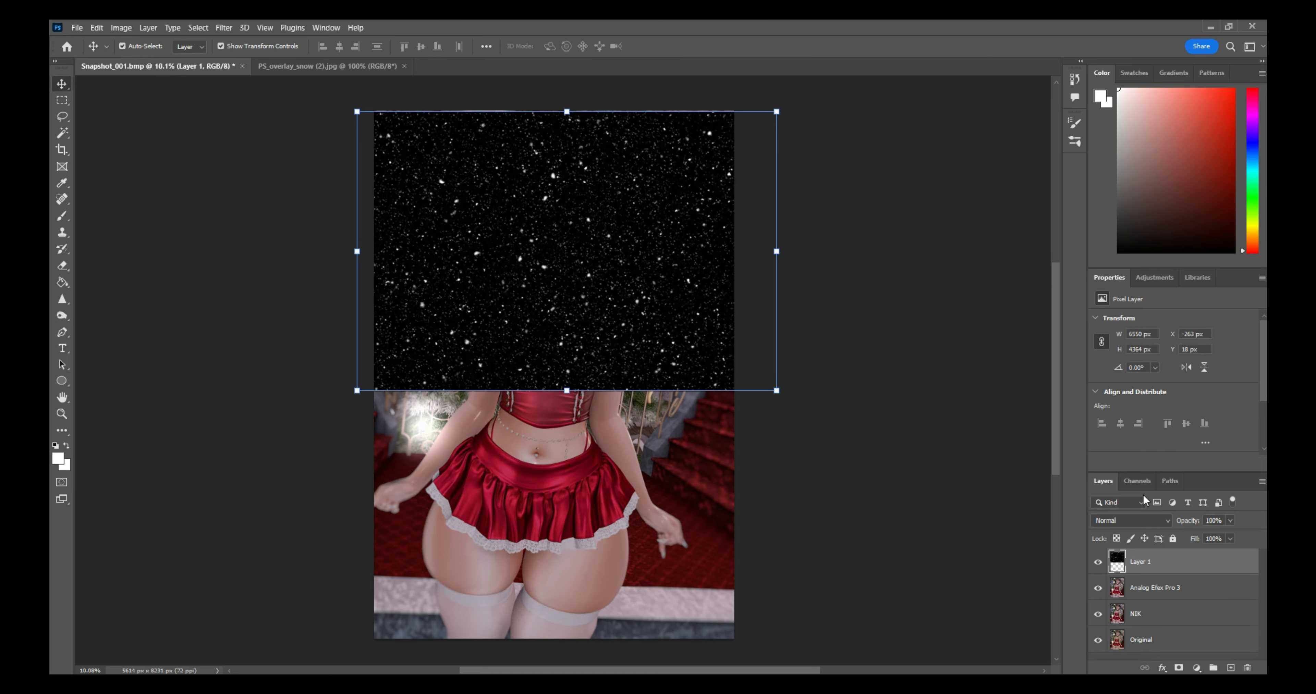
click(1170, 521)
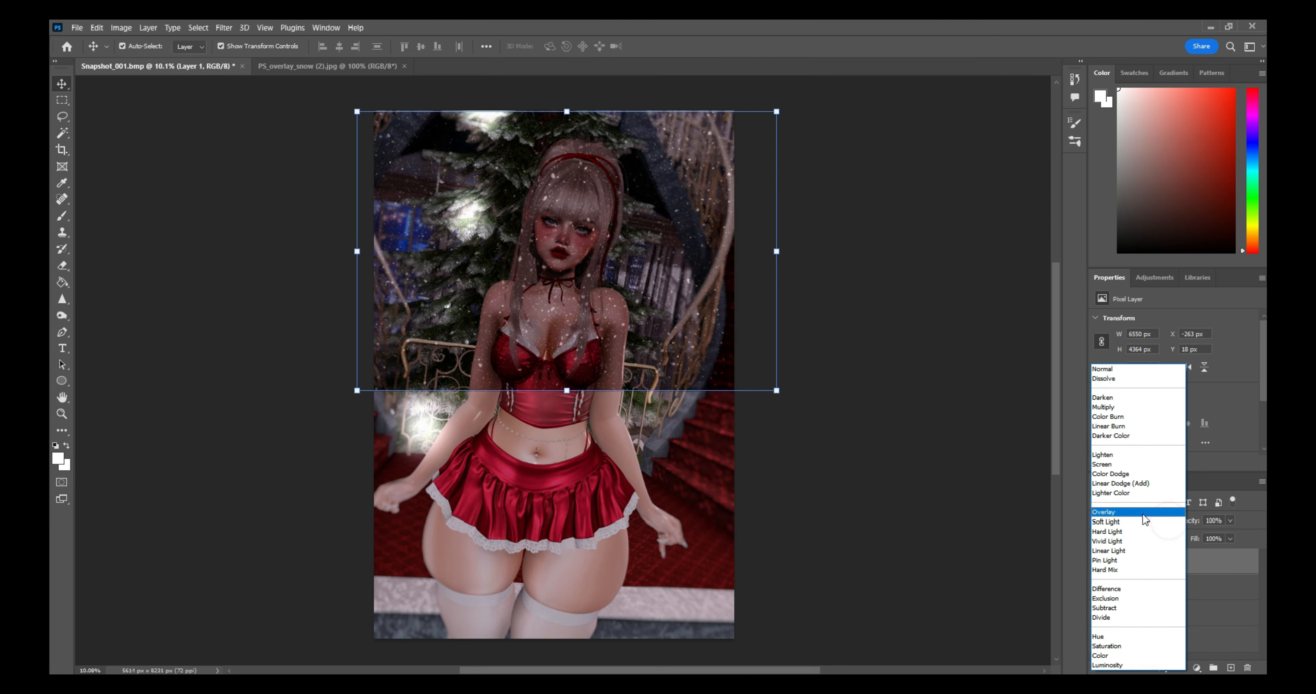
click(1115, 465)
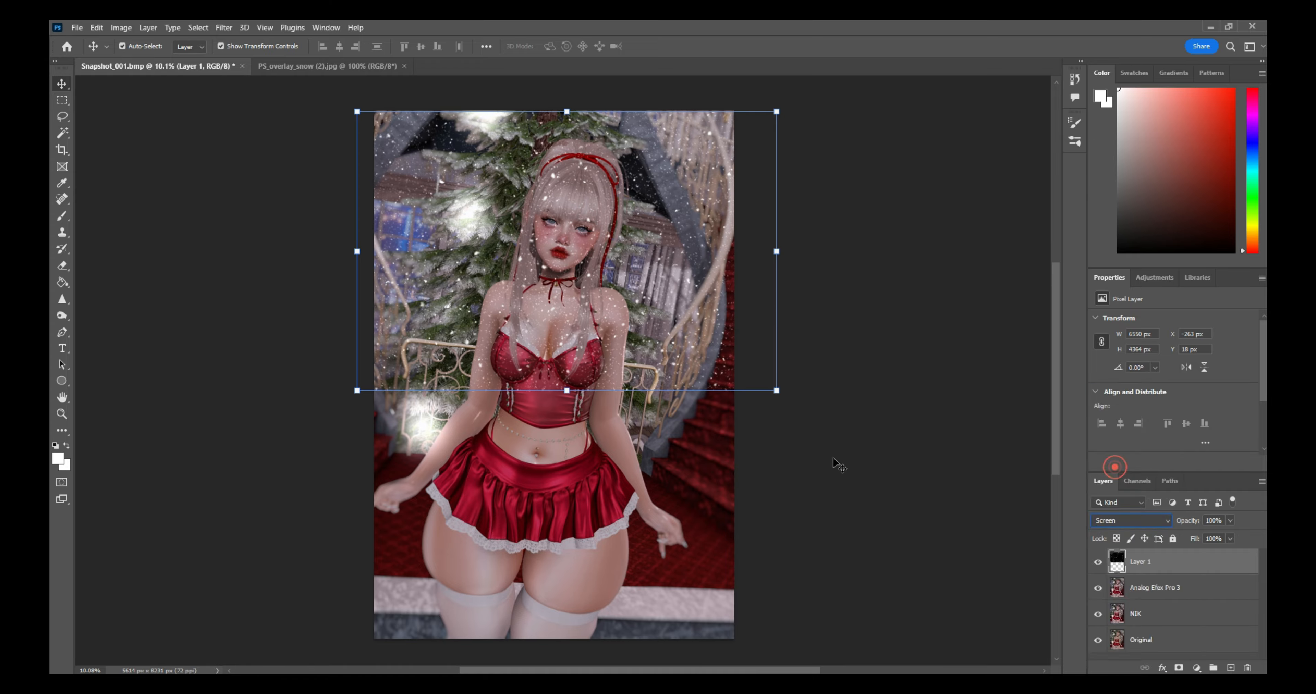
Step: Enlarge the snow layer to about 12328 × 8213 px so it covers the full image height, and set its opacity to 71%
drag(569, 392, 567, 638)
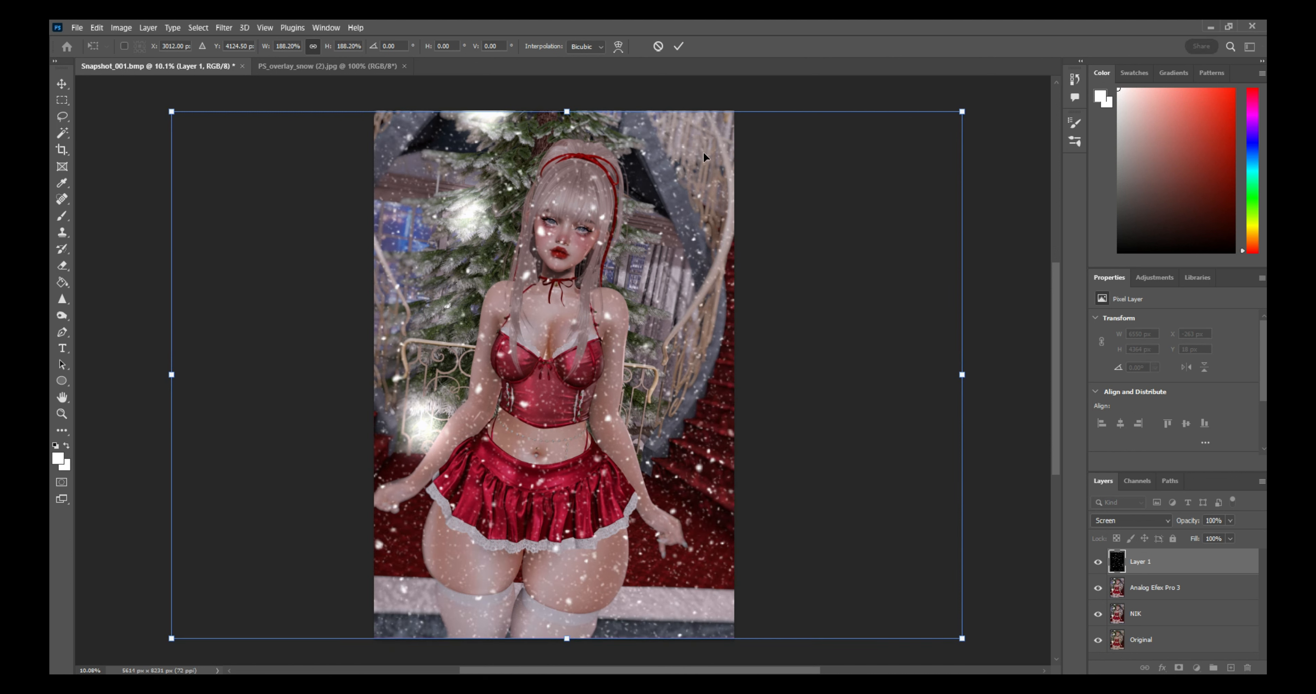
click(679, 46)
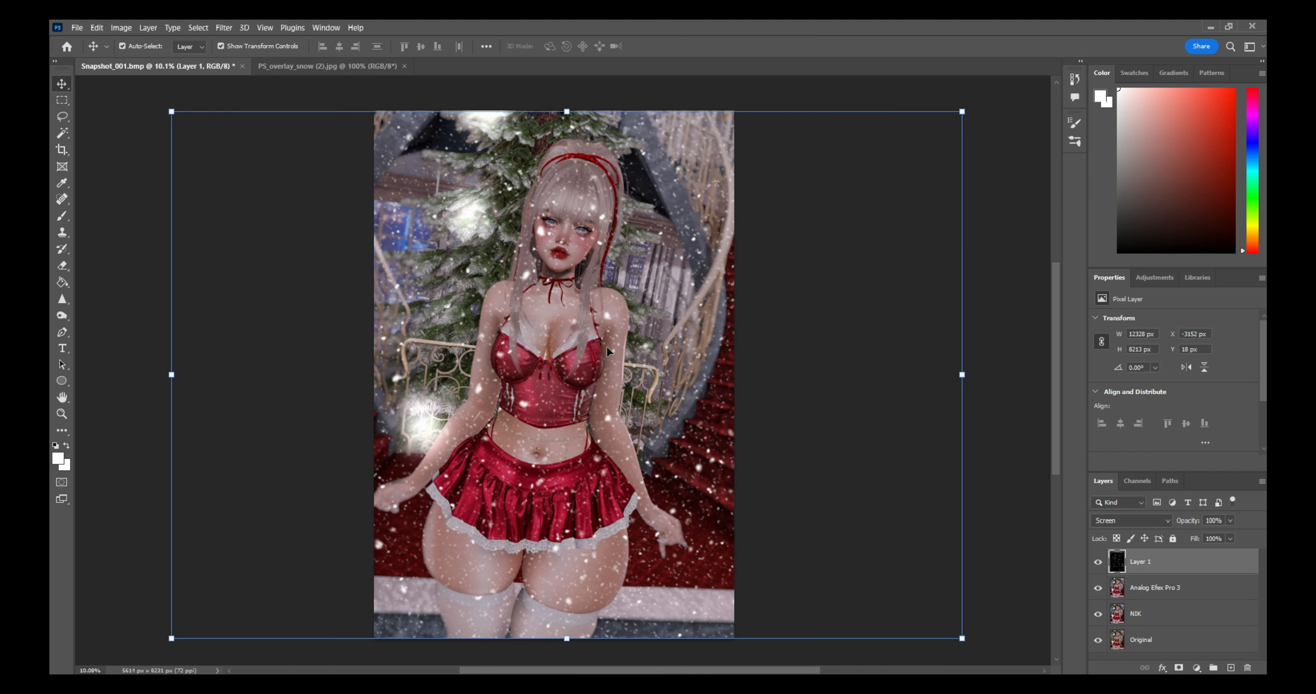
click(1231, 521)
drag(1225, 537, 1214, 537)
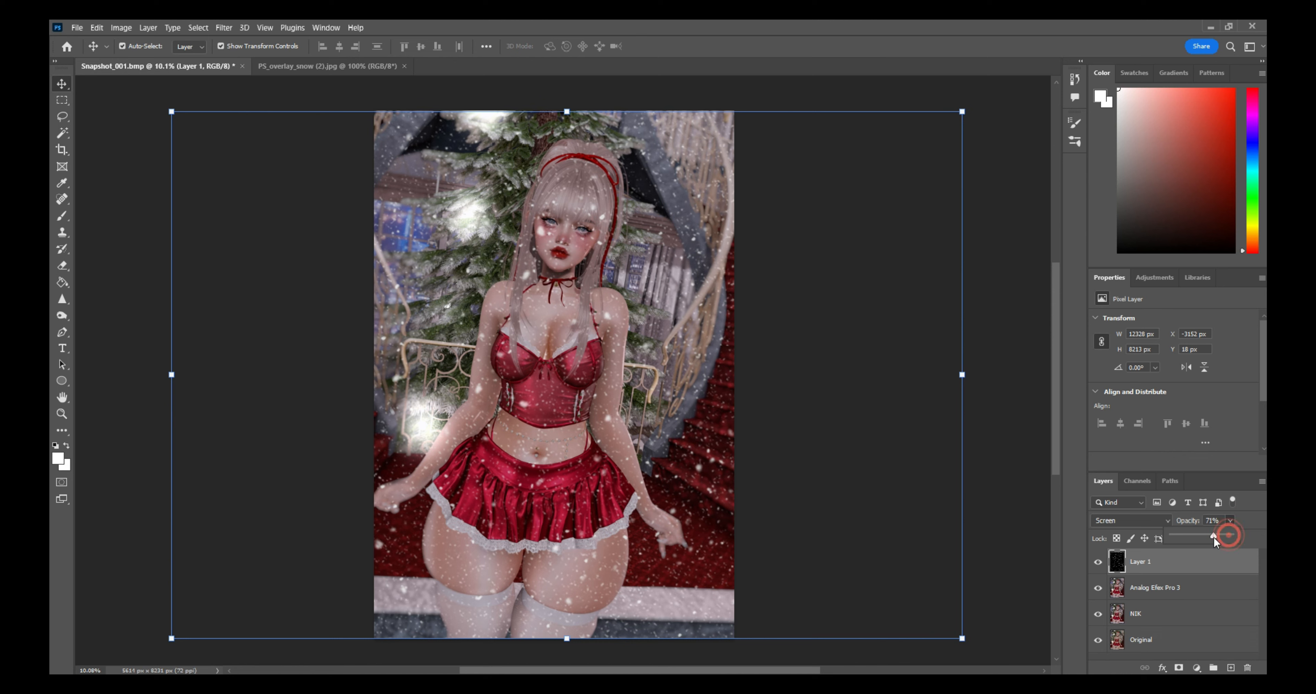
click(223, 29)
click(249, 192)
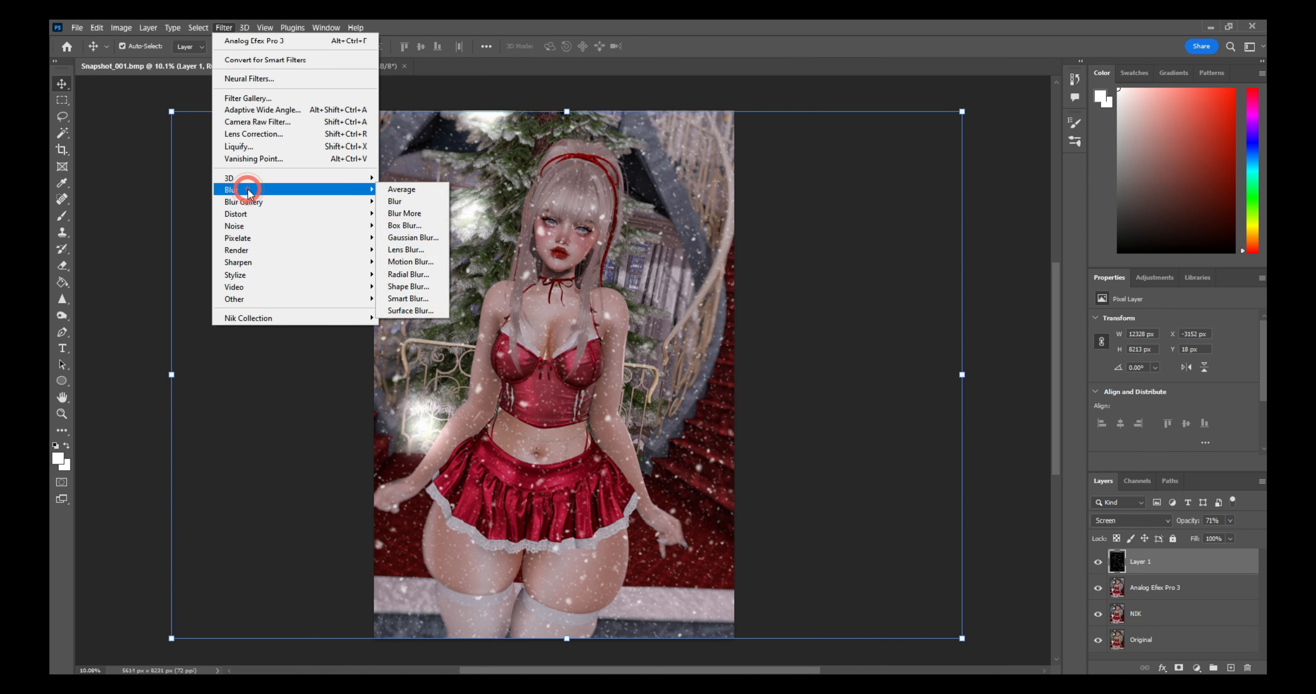
click(411, 262)
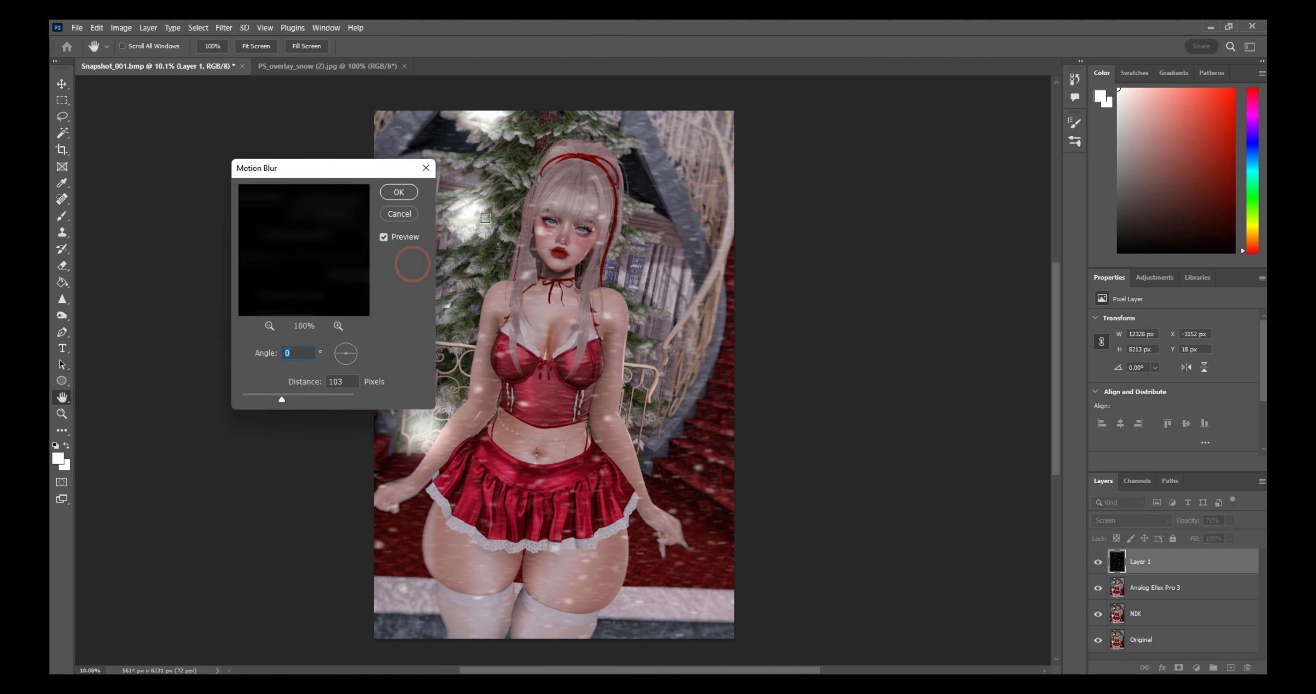
drag(383, 175, 906, 185)
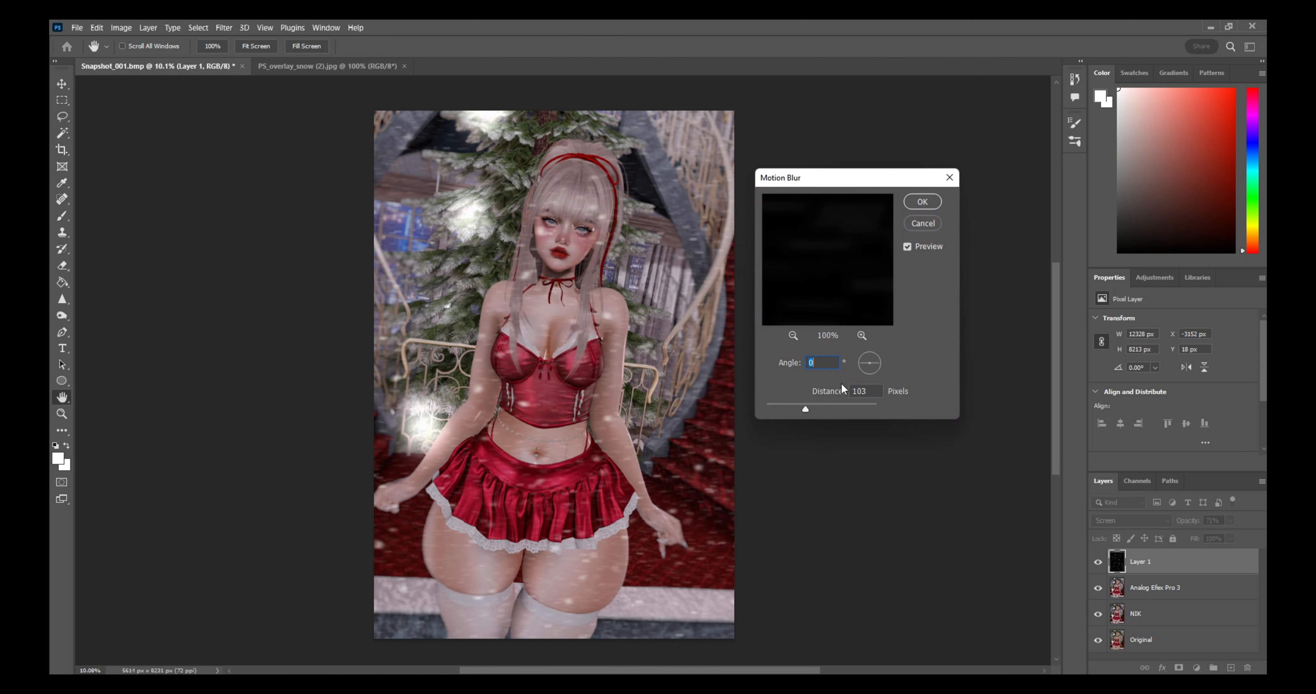
click(787, 410)
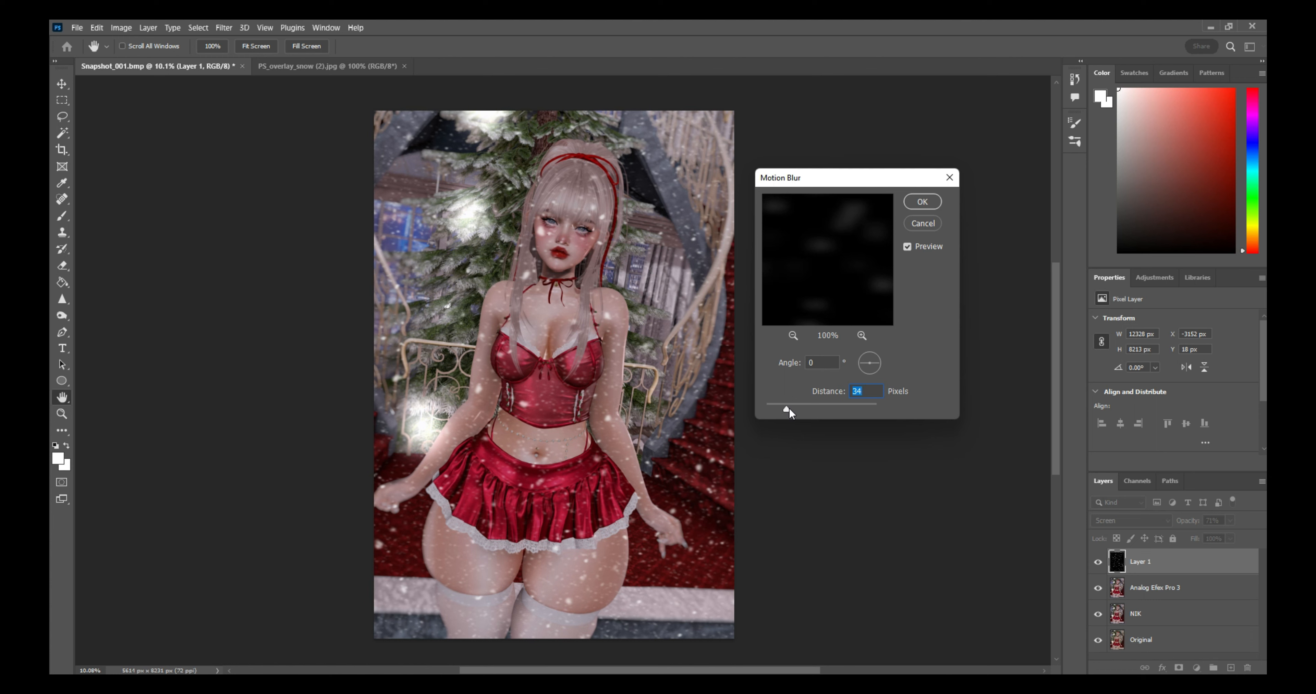
drag(789, 409, 783, 410)
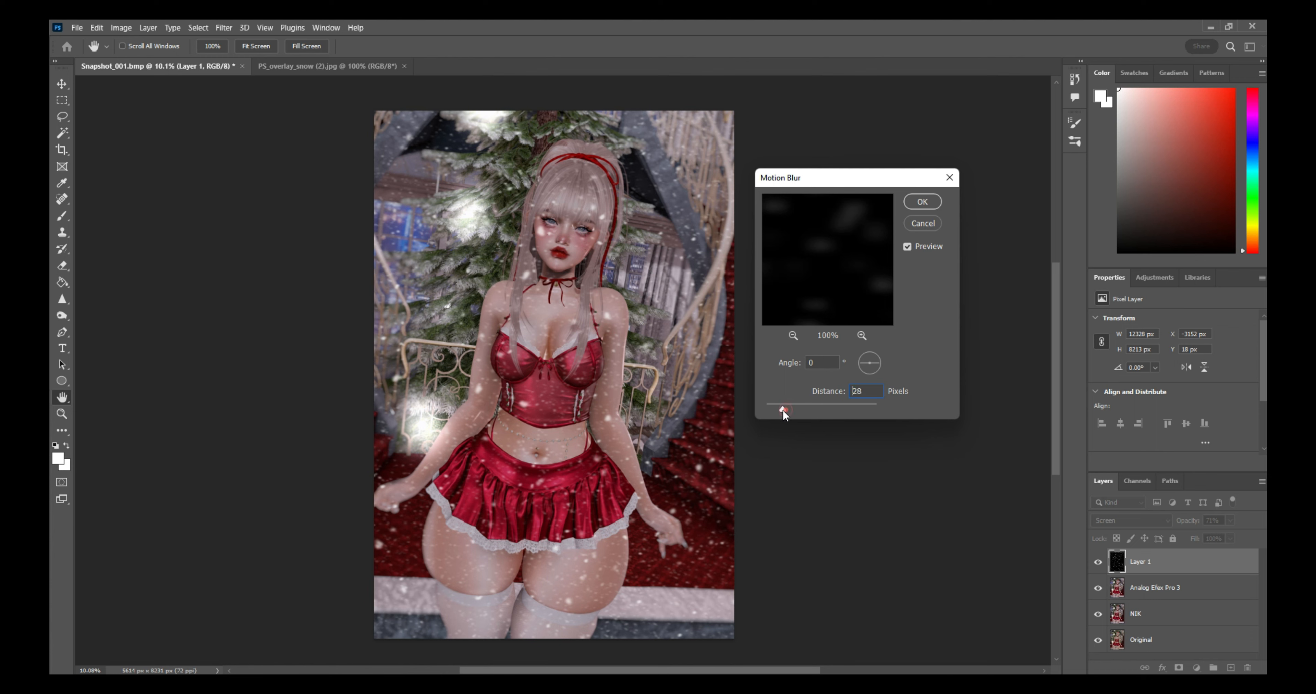
click(908, 247)
click(908, 247)
click(907, 247)
click(779, 409)
click(929, 226)
key(v)
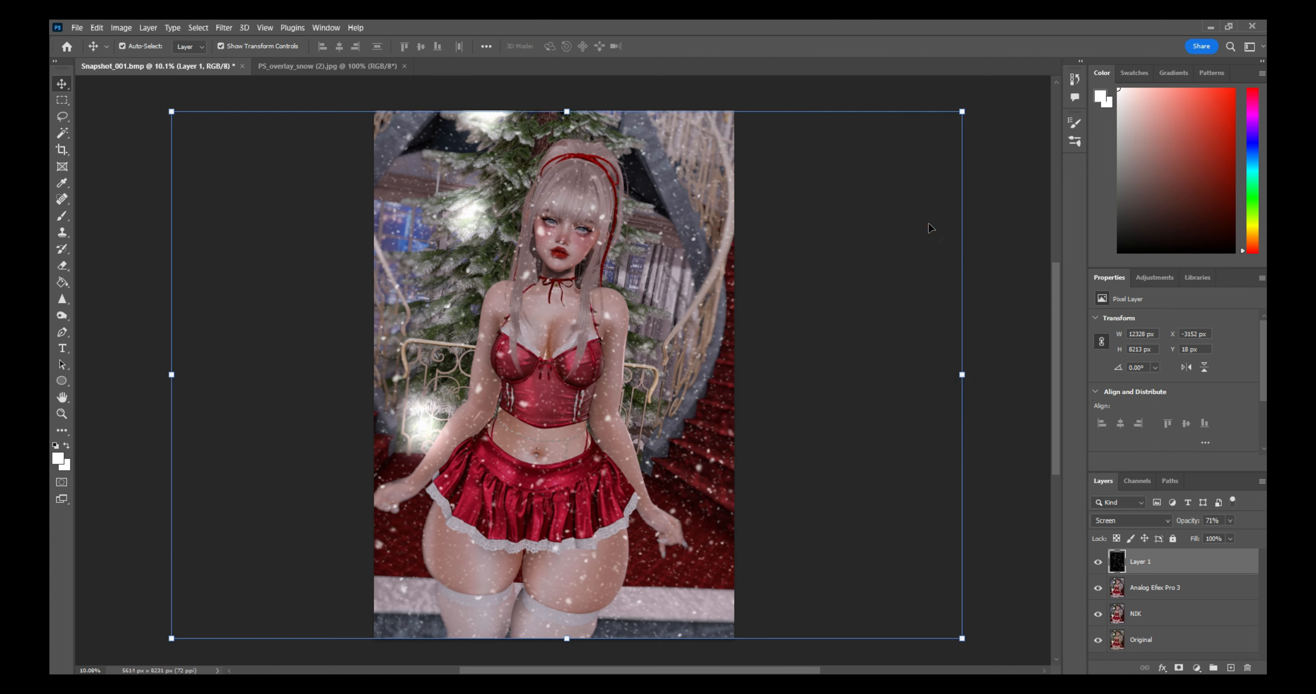
Step: Set the snow layer's opacity to 65% and erase the snow over the avatar's torso with a 1000 px soft Eraser
click(1230, 521)
click(867, 44)
click(62, 266)
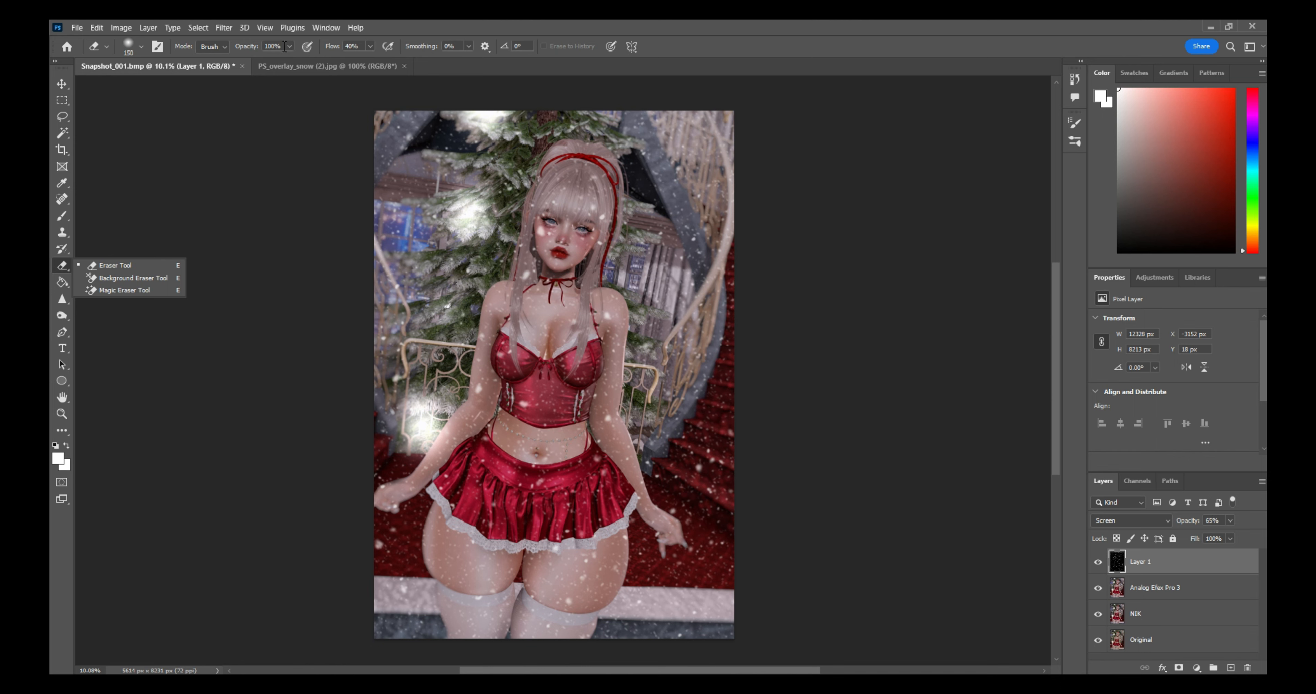
click(692, 49)
scroll(549, 305, up, 3)
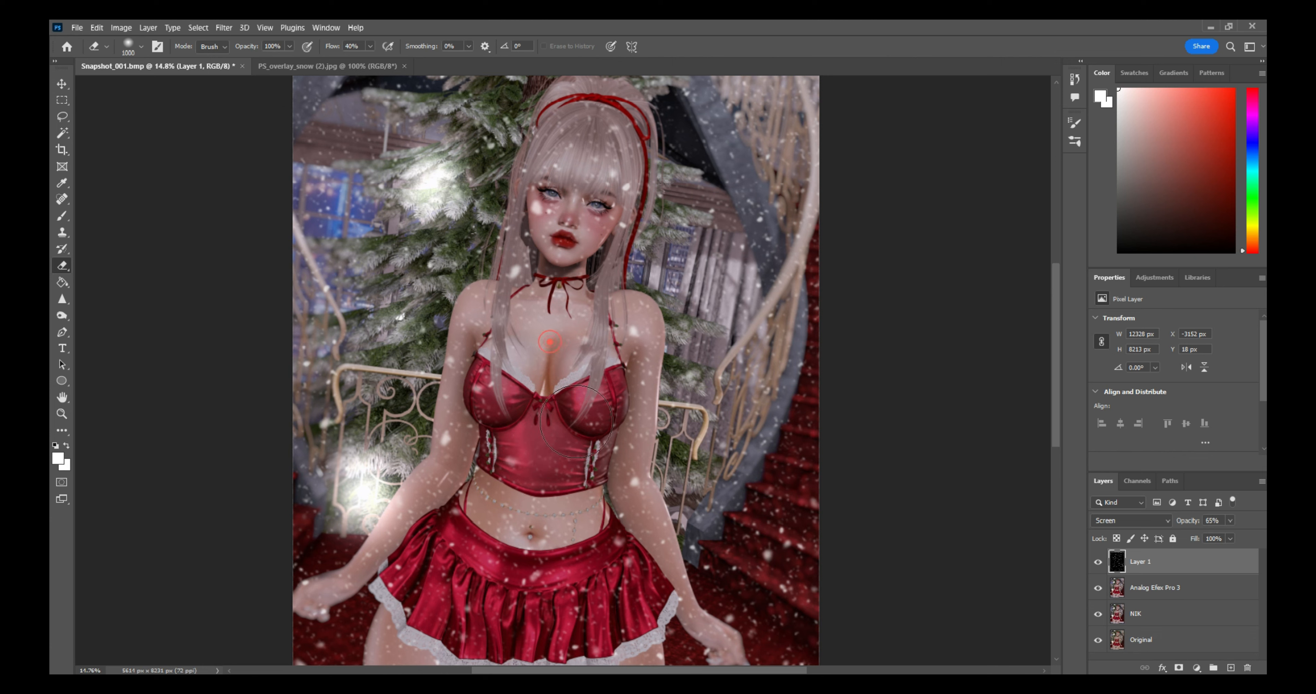
key(bracketright)
key(bracketright)
mouse_move(503, 374)
mouse_down()
mouse_move(521, 531)
mouse_move(506, 546)
mouse_up()
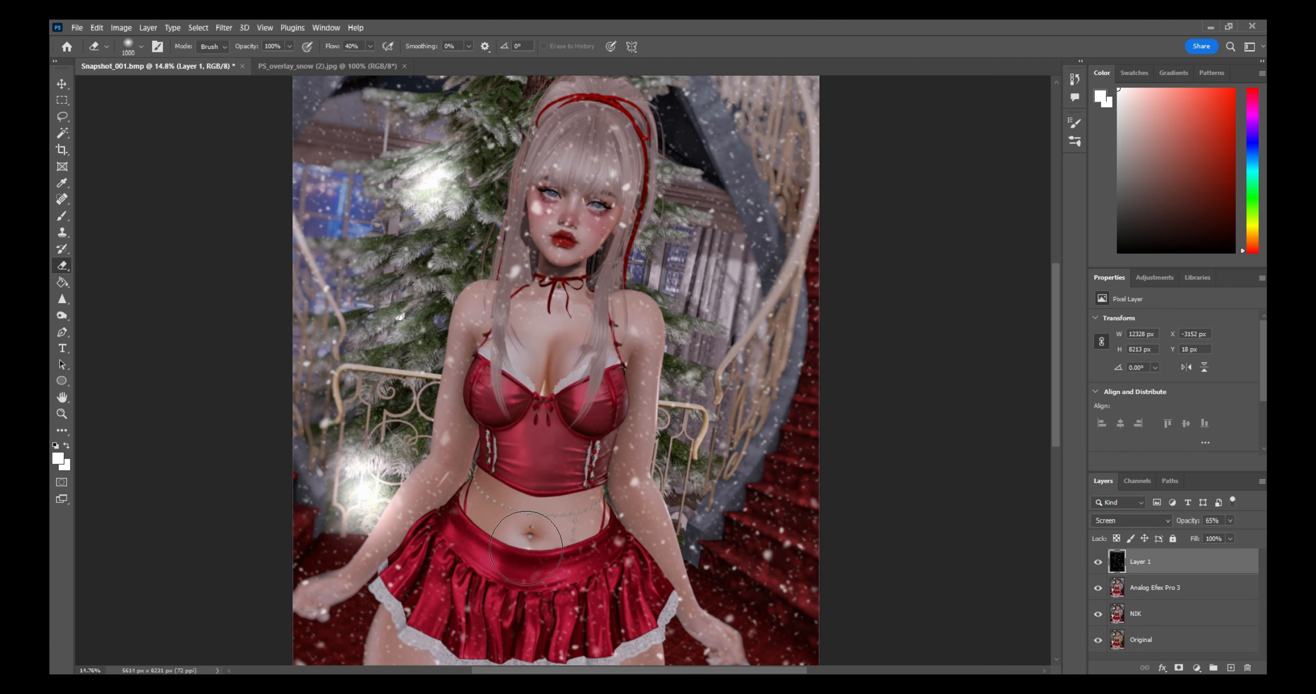
Step: Erase the remaining snow covering the avatar's skirt, legs, arms, face and hair, keeping it on the background
scroll(485, 511, down, 3)
mouse_move(460, 484)
mouse_down()
mouse_move(470, 439)
mouse_move(486, 541)
mouse_move(501, 490)
mouse_move(539, 543)
mouse_move(618, 577)
mouse_move(598, 469)
mouse_move(614, 210)
mouse_move(478, 279)
mouse_move(411, 423)
mouse_move(424, 383)
mouse_move(499, 313)
mouse_up()
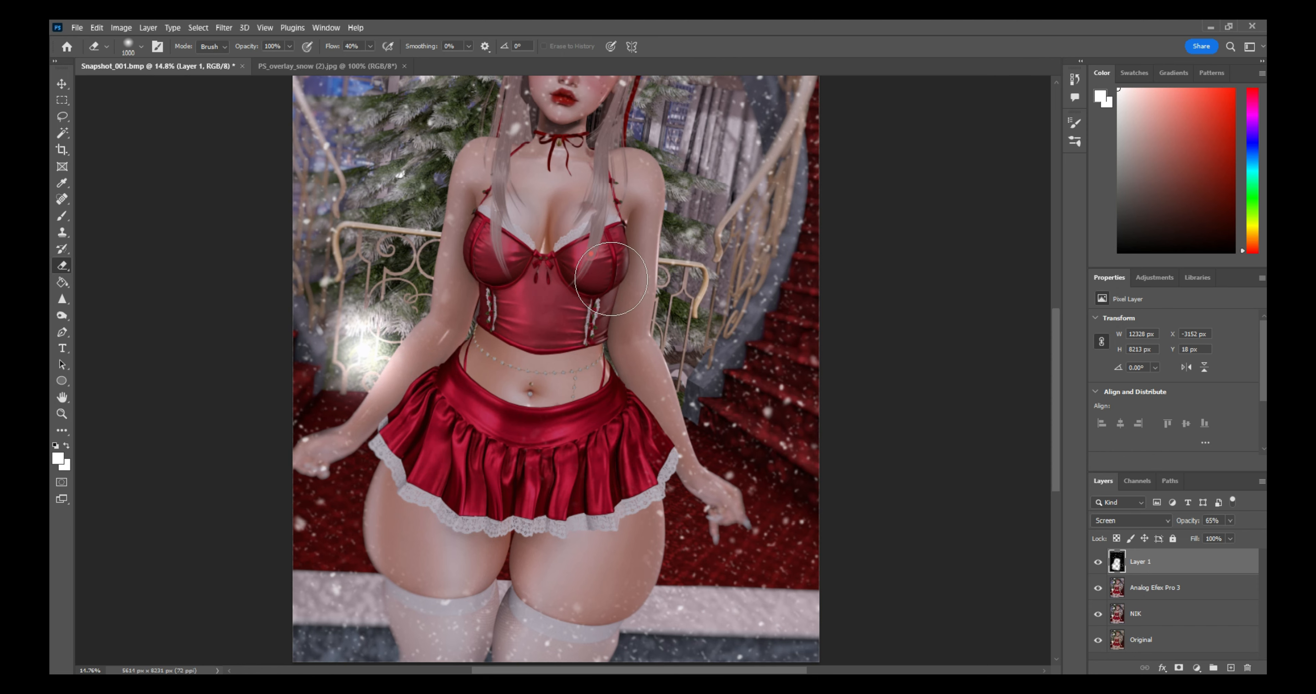
mouse_move(543, 510)
mouse_down()
mouse_move(582, 559)
mouse_move(634, 533)
mouse_move(638, 567)
mouse_up()
click(534, 286)
scroll(531, 281, up, 3)
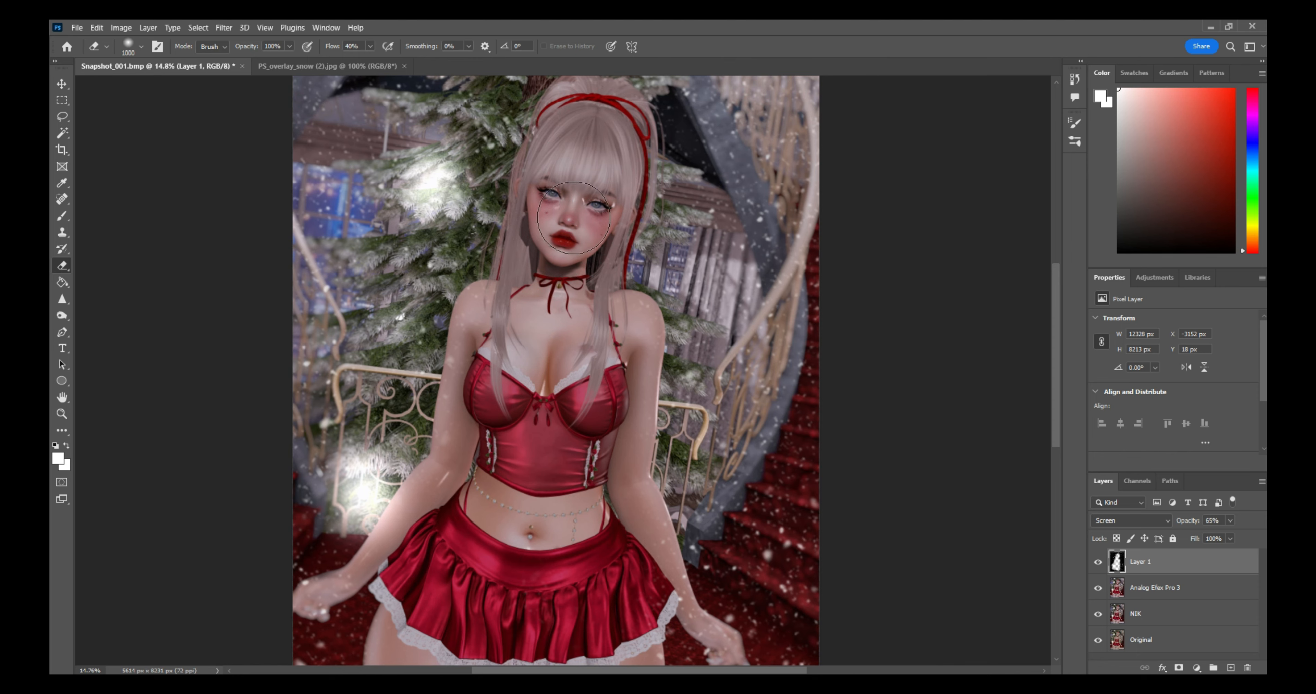
scroll(580, 238, down, 2)
scroll(583, 240, up, 2)
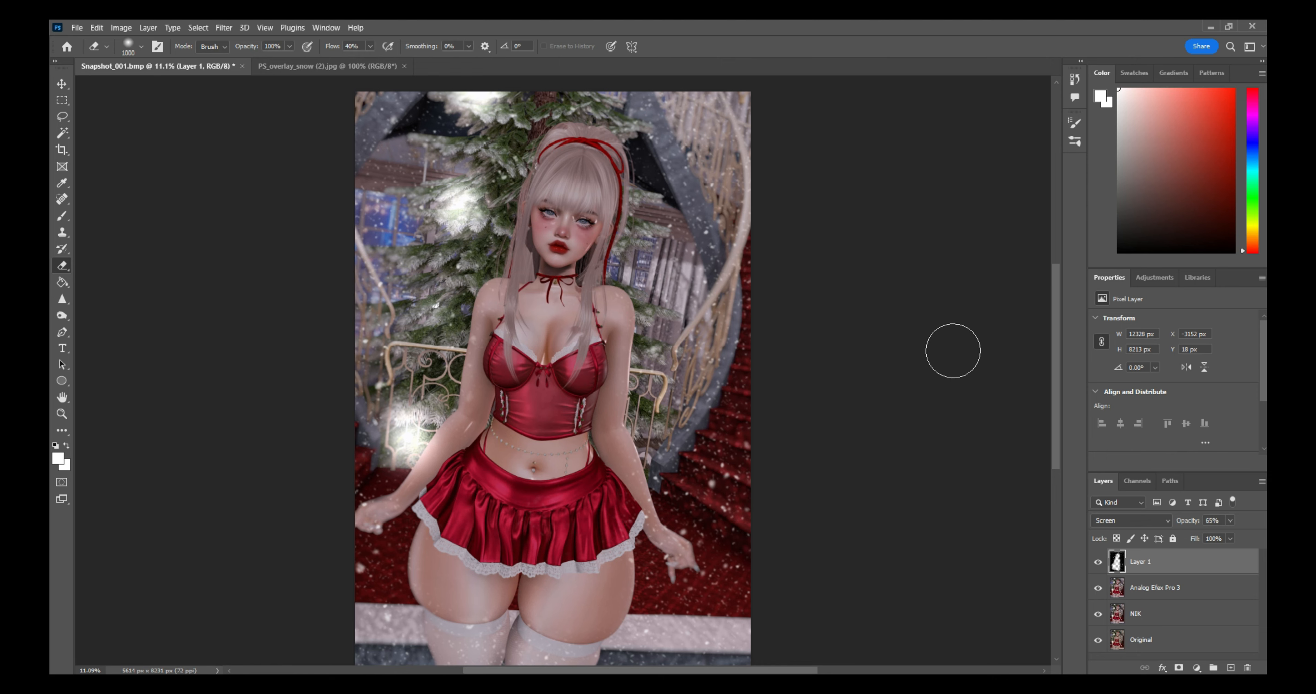
Step: Open the Fire image from the SKY folder as a separate document
click(77, 28)
click(83, 58)
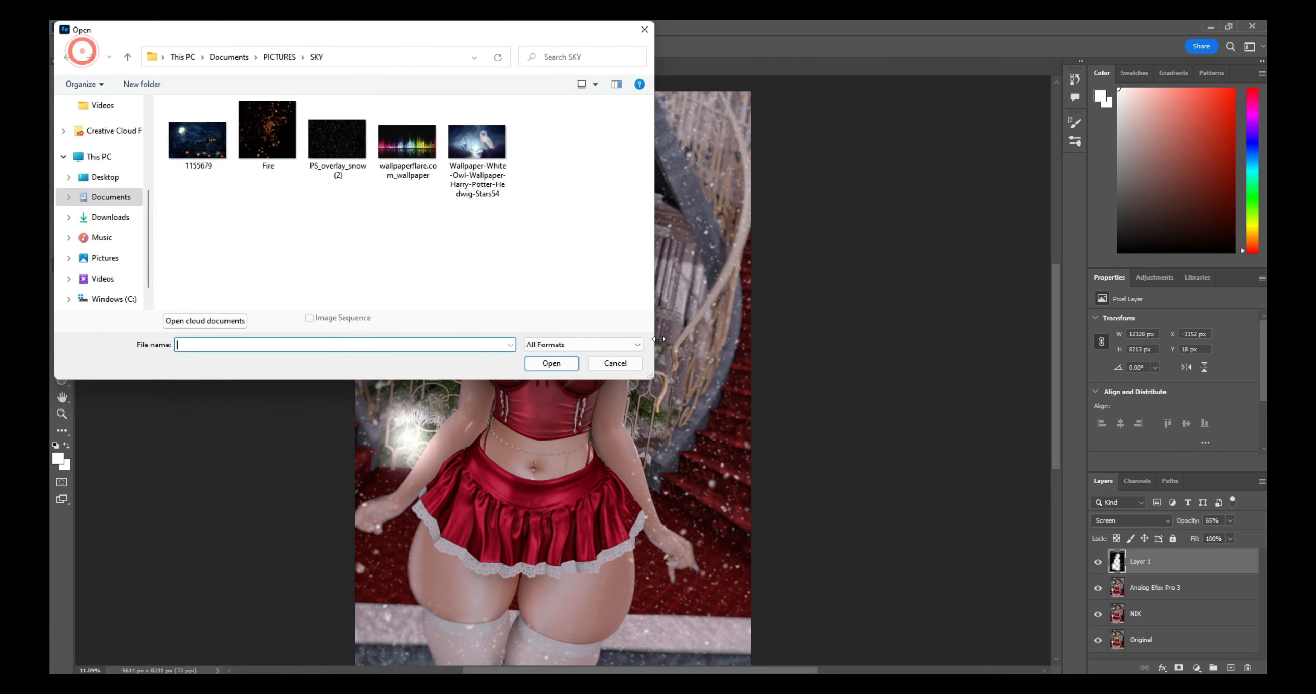
double_click(275, 140)
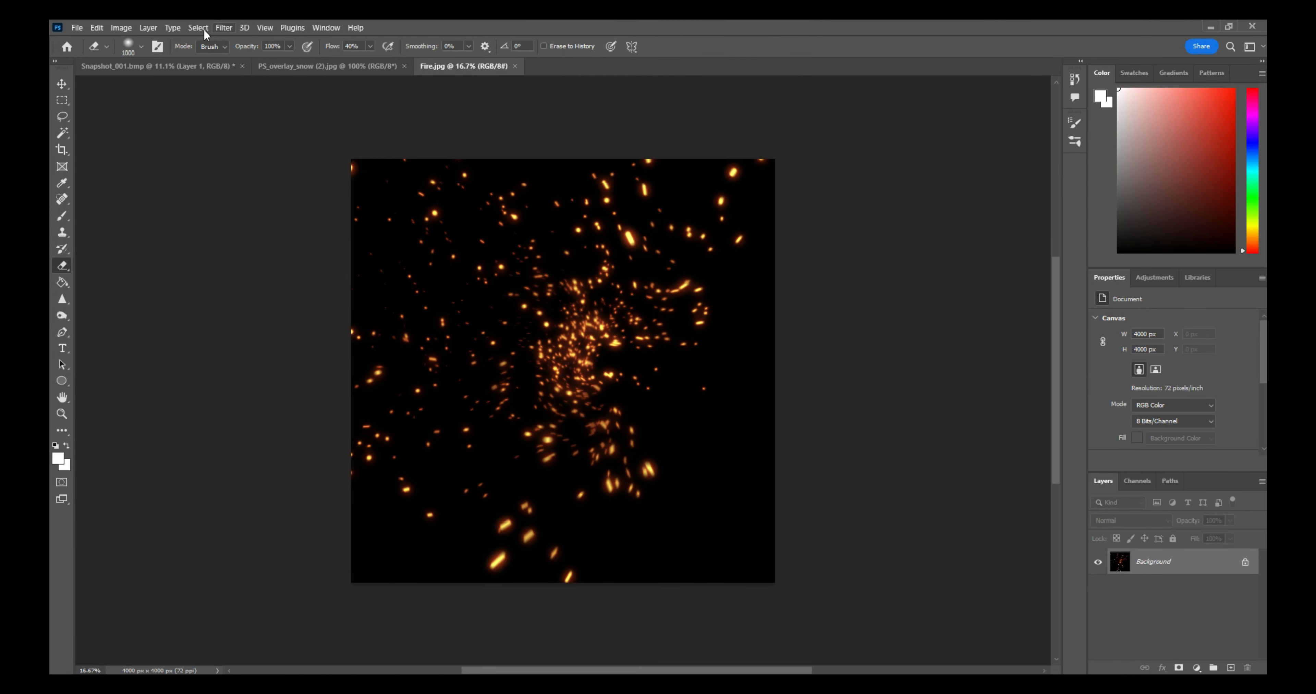
Step: Copy the entire fire image into Snapshot_001.bmp as a new layer and hide the snow layer
click(198, 28)
click(201, 40)
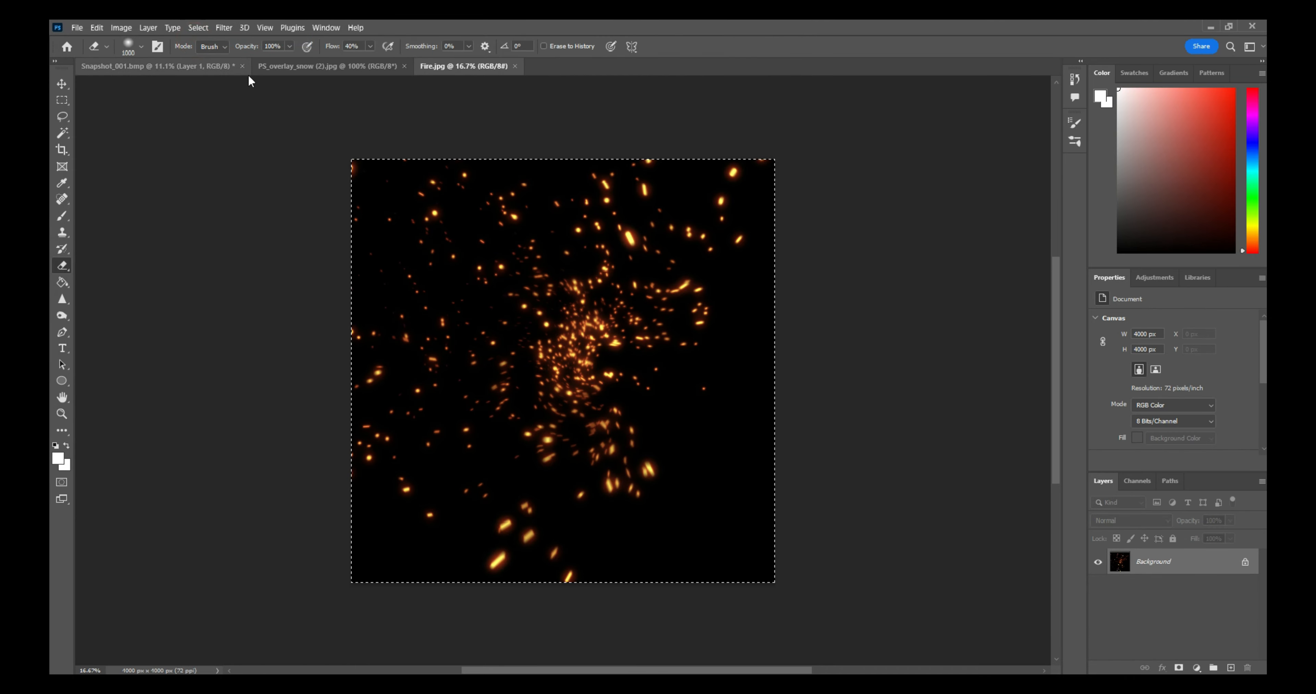
click(235, 66)
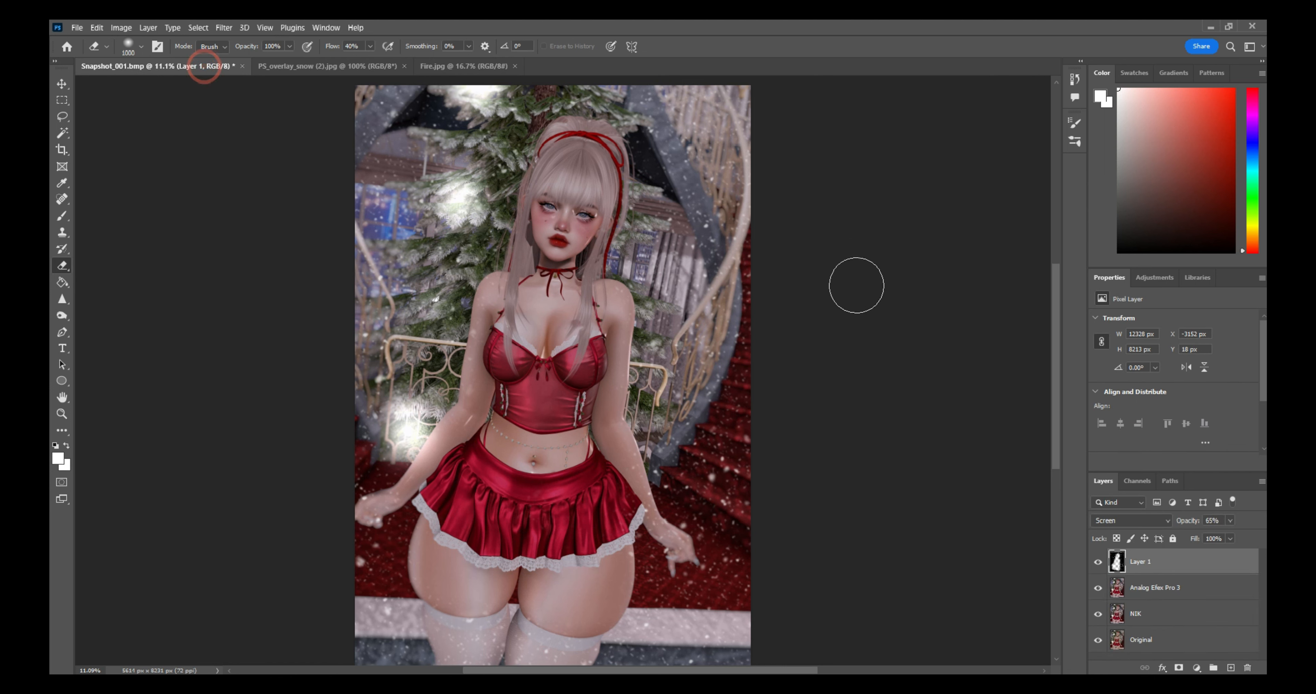
key(ctrl+v)
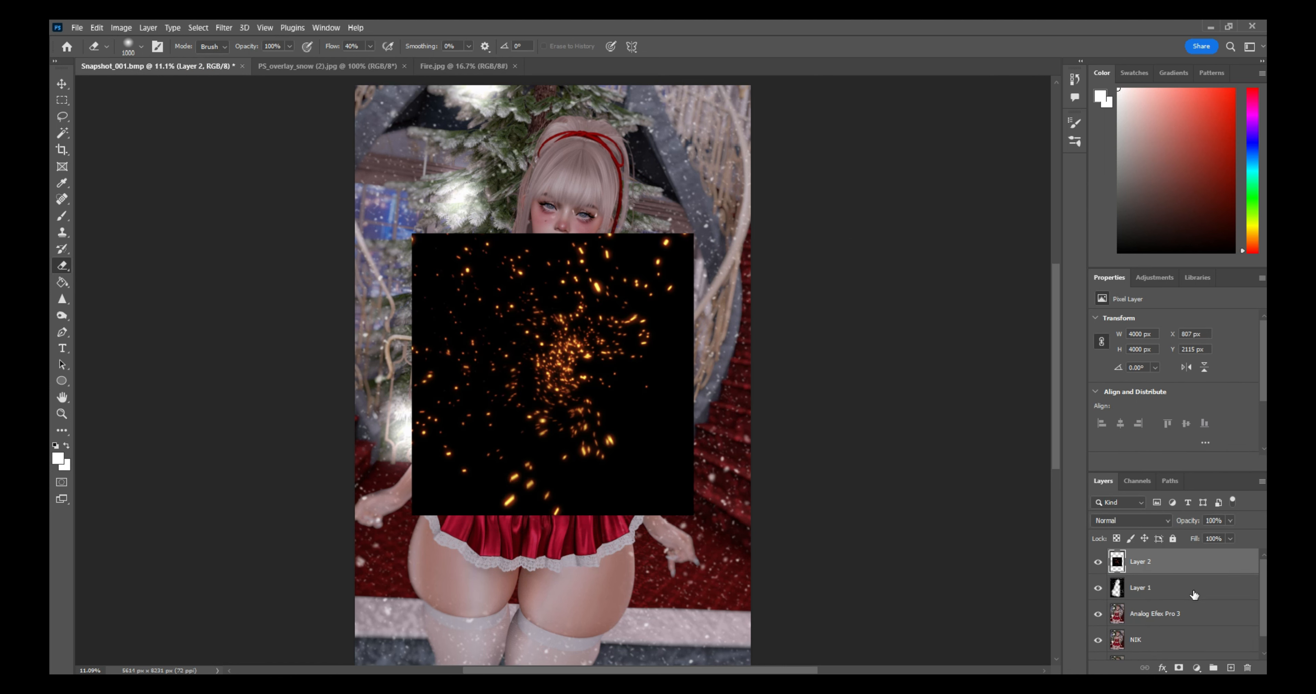
click(1098, 588)
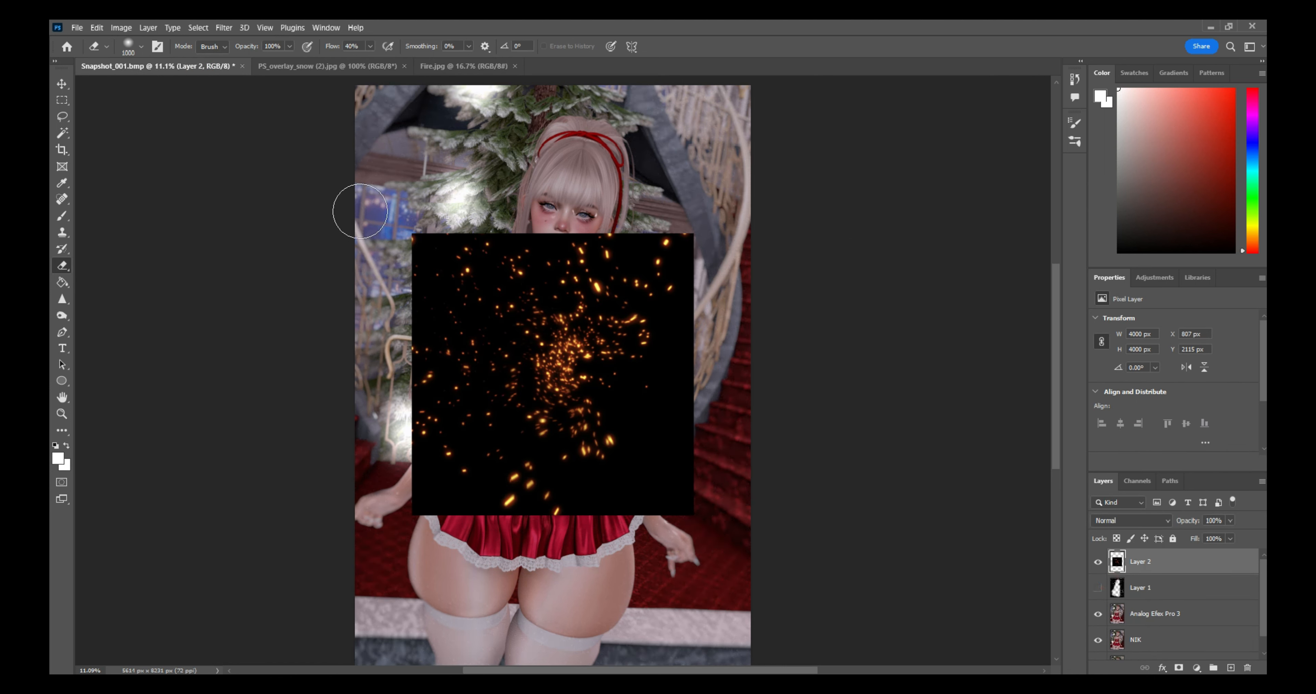
Step: Scale the fire layer to about 5740 × 5740 px across the image's lower half and set its blend mode to Screen
click(61, 84)
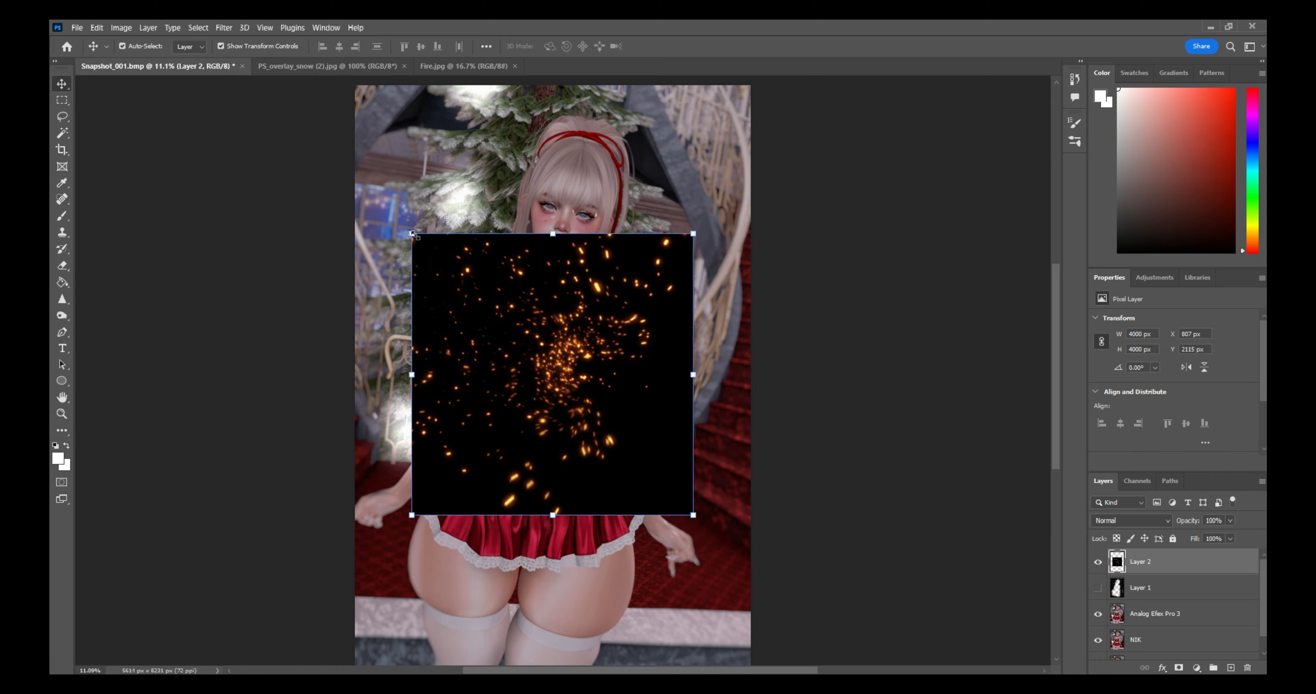
drag(412, 234, 306, 130)
drag(542, 322, 593, 575)
drag(749, 614, 759, 609)
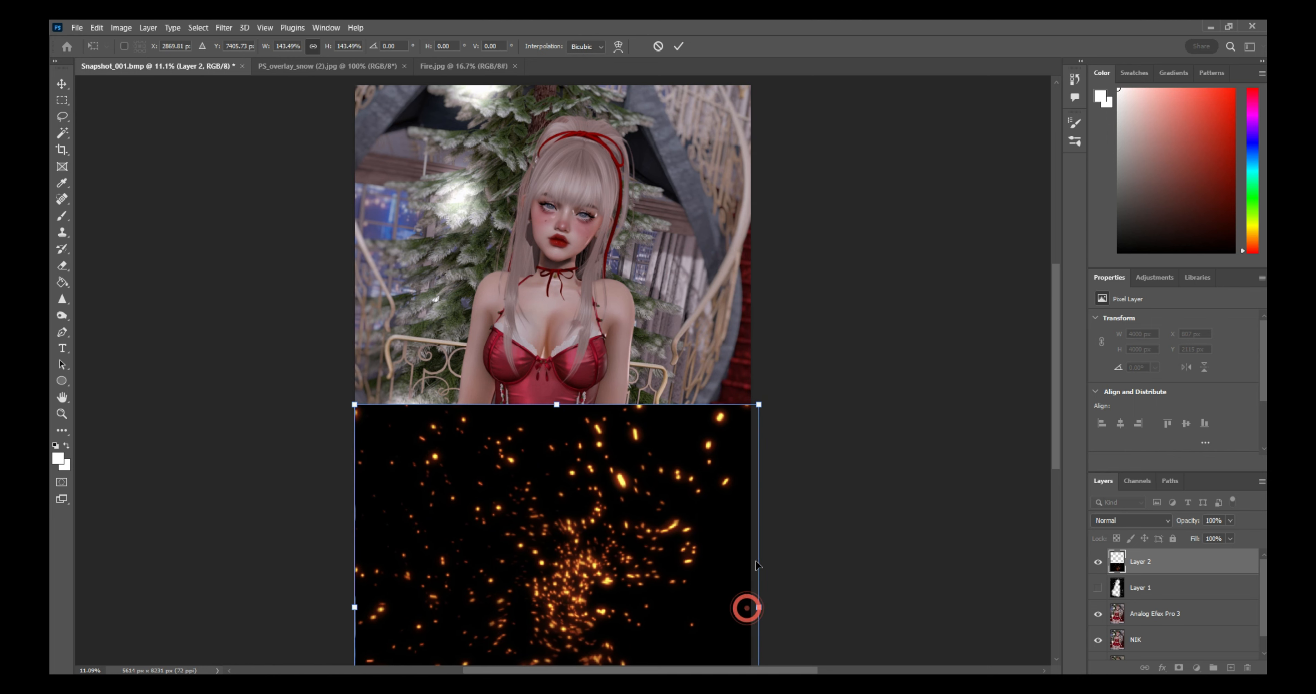
click(675, 47)
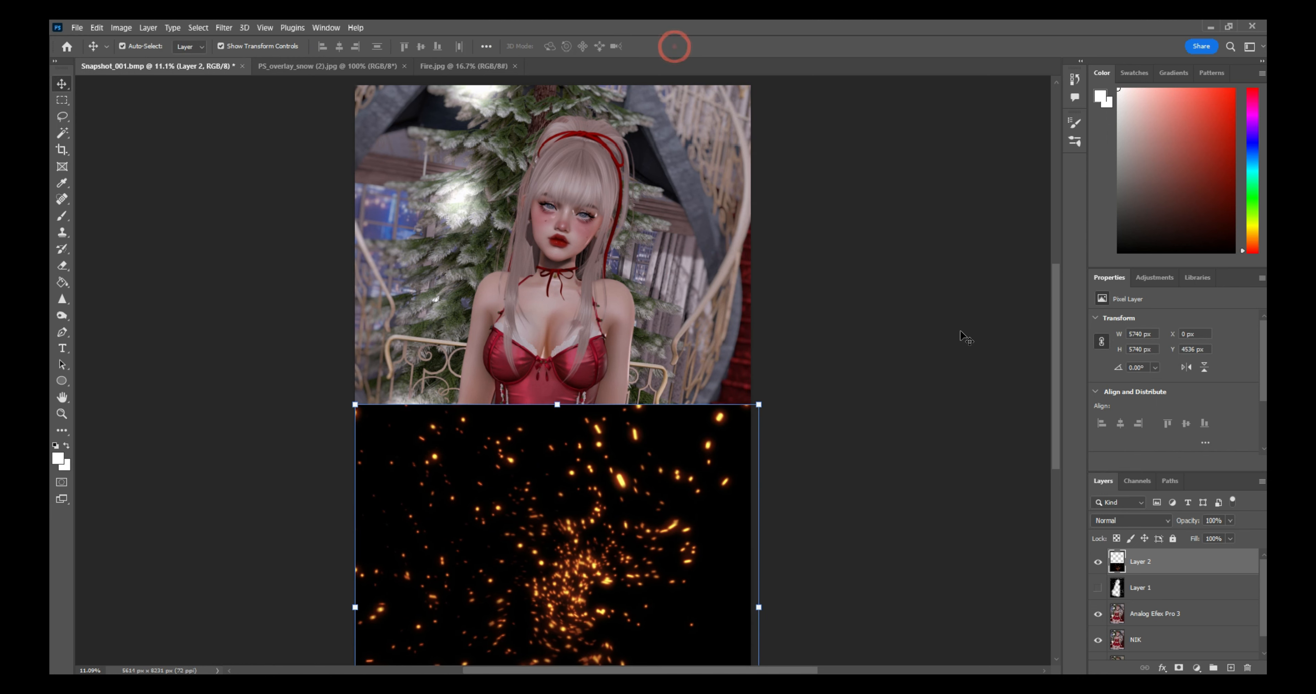
click(1172, 528)
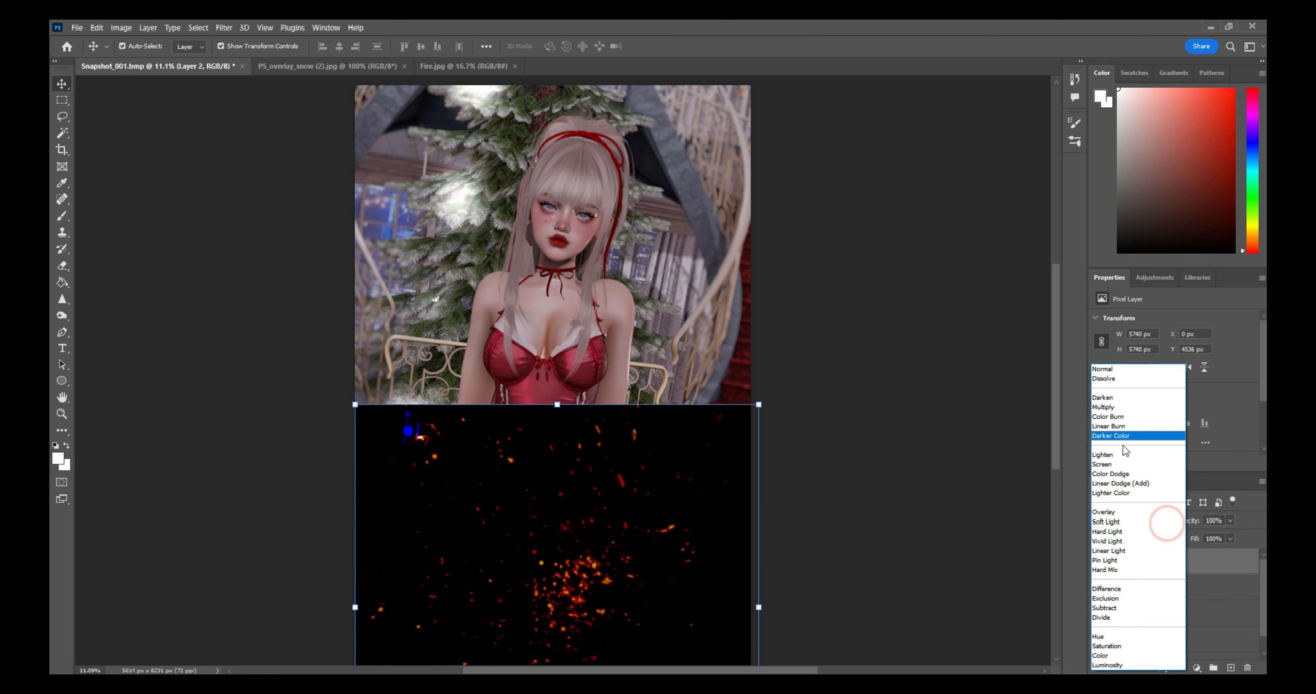
click(1117, 466)
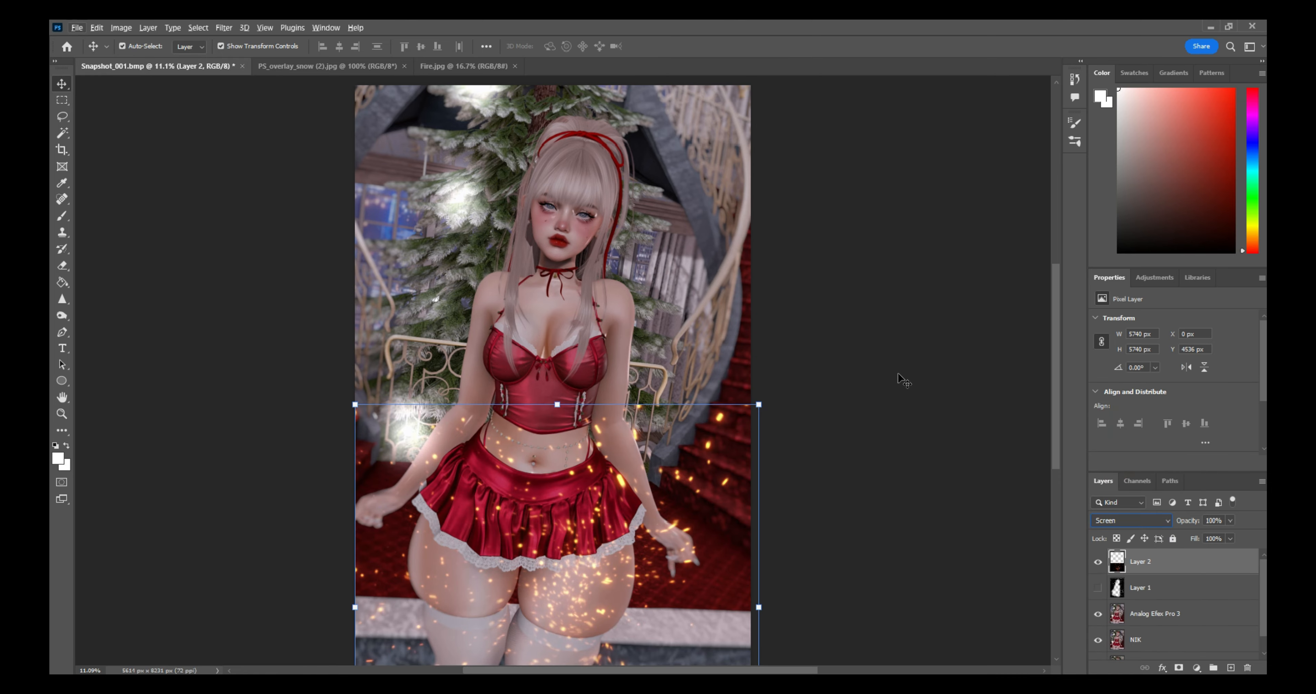
Step: Erase the cut-off sparks along the fire layer's upper edge, beside the railing and on the stairs, with a 300 px Eraser
click(971, 387)
scroll(798, 407, down, 2)
scroll(793, 415, up, 4)
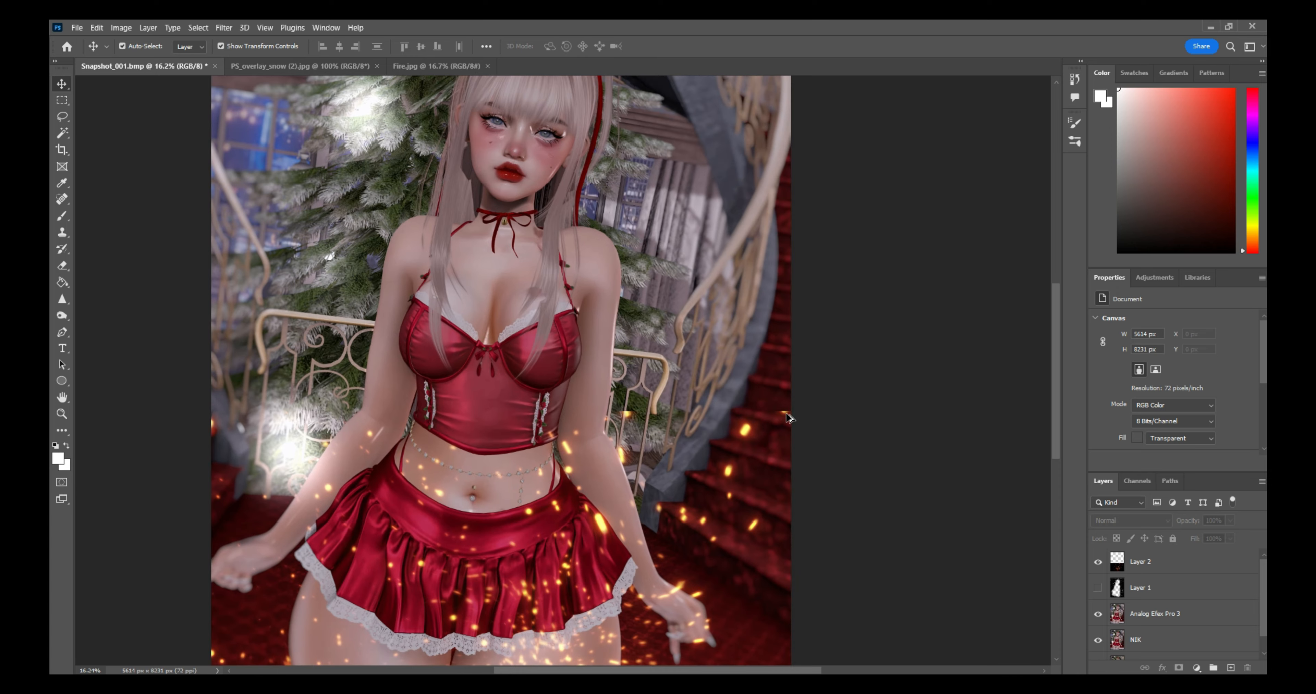
scroll(788, 418, down, 3)
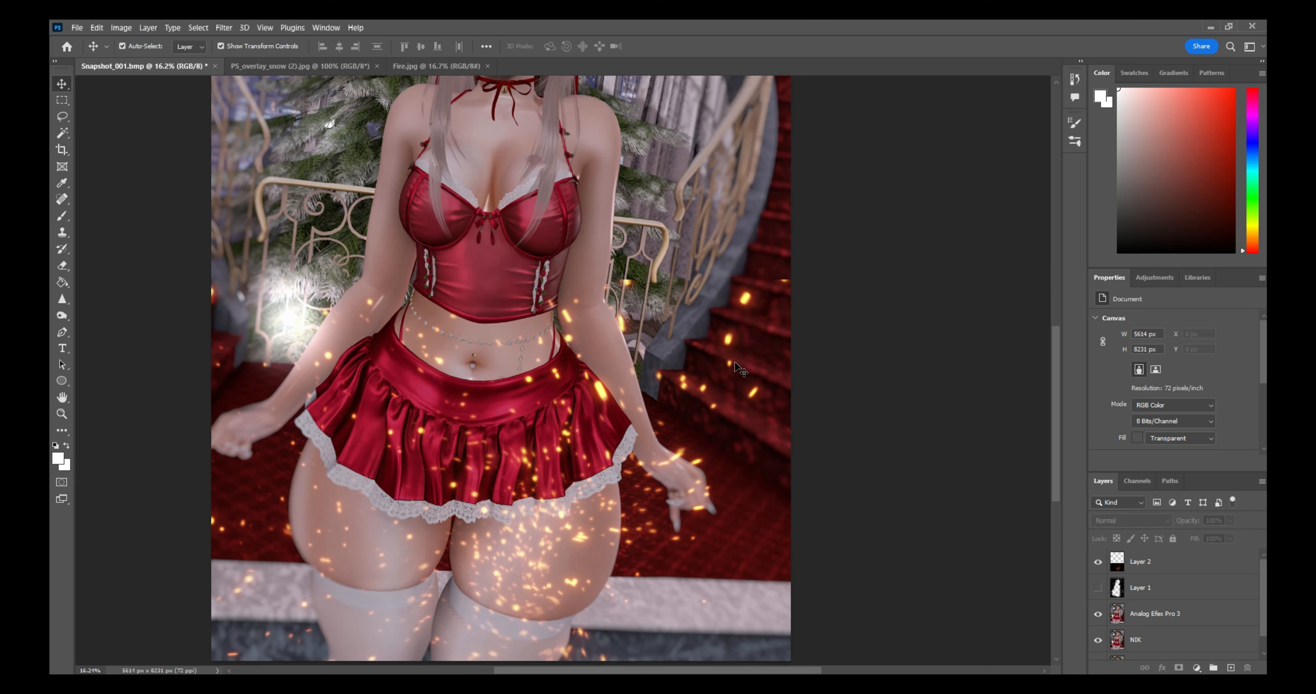
scroll(730, 360, down, 2)
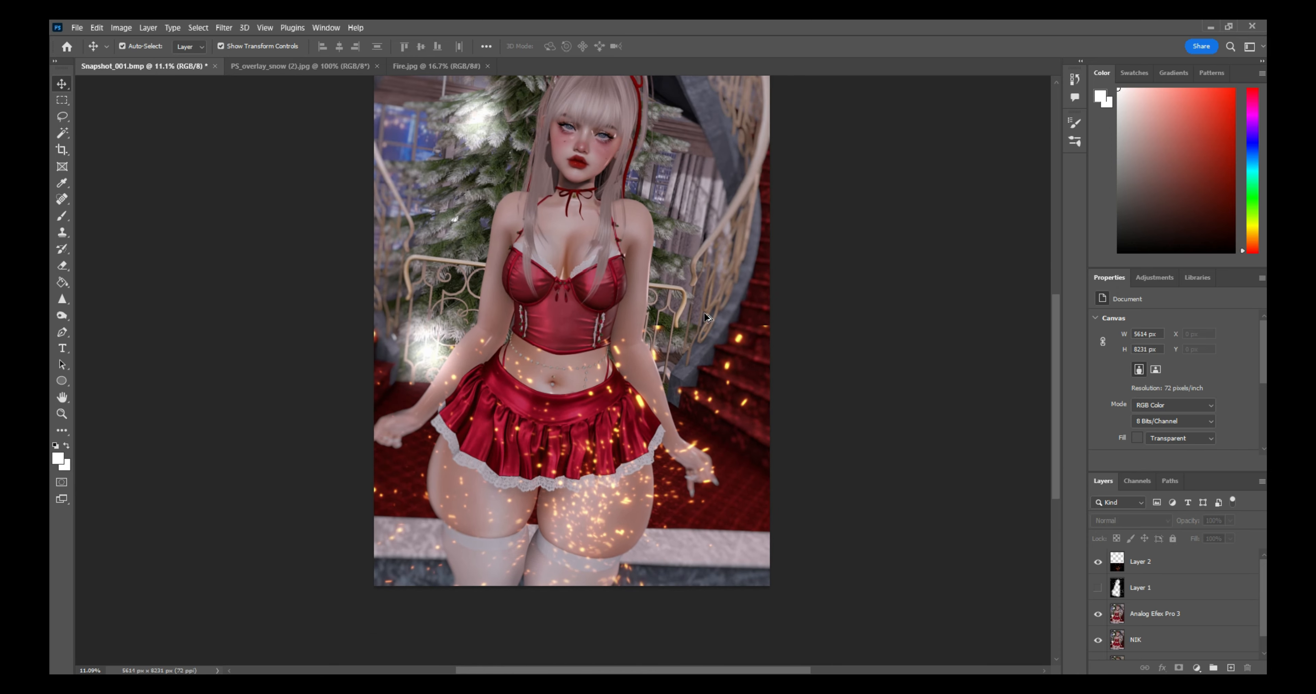
scroll(704, 315, up, 4)
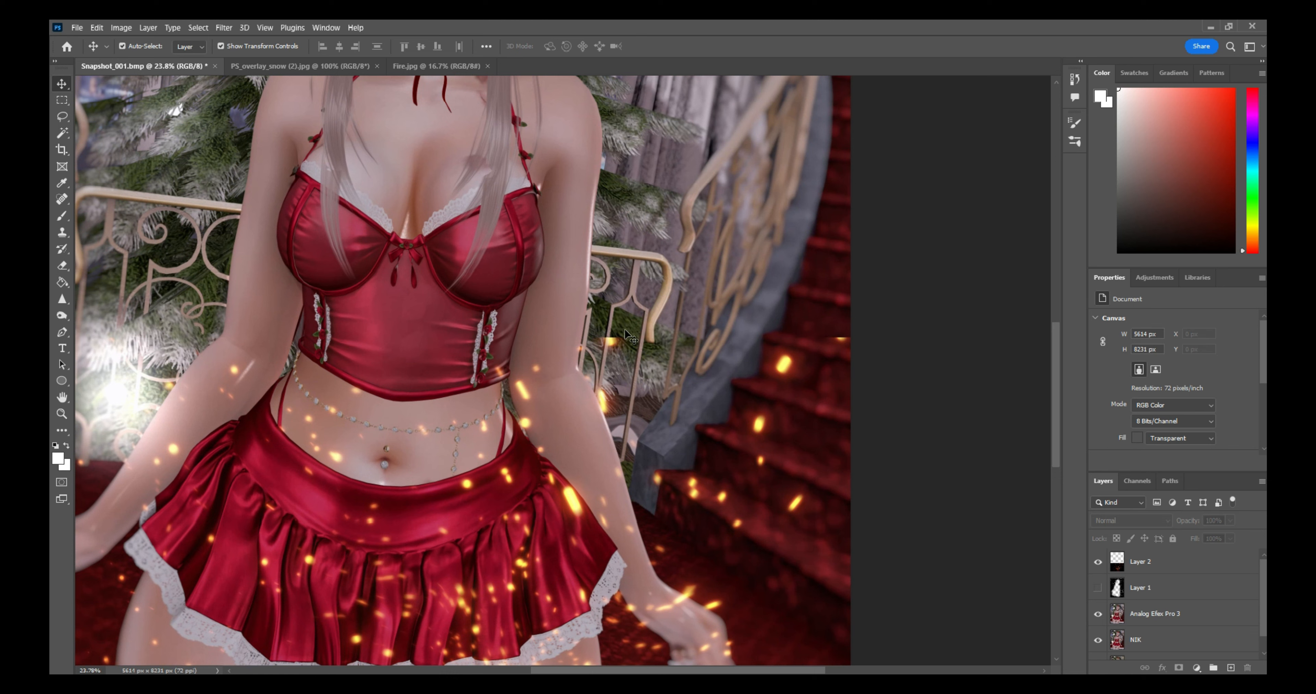
click(62, 200)
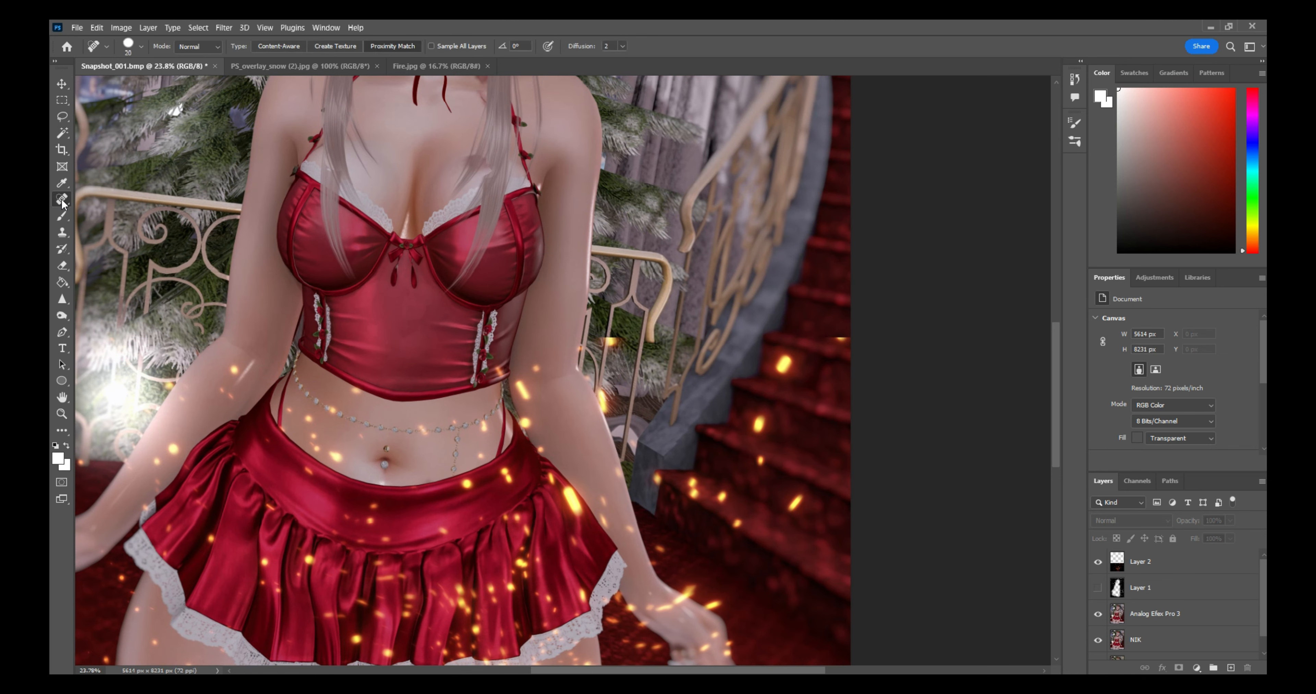
click(62, 266)
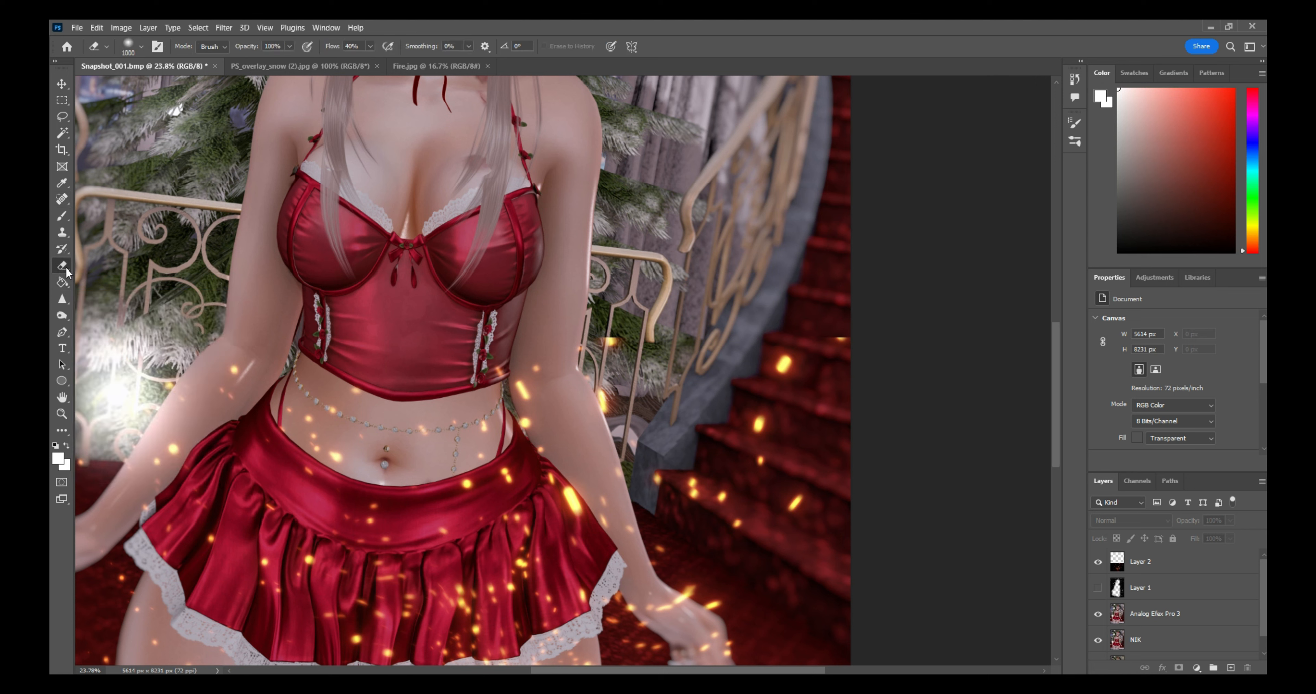
click(1160, 566)
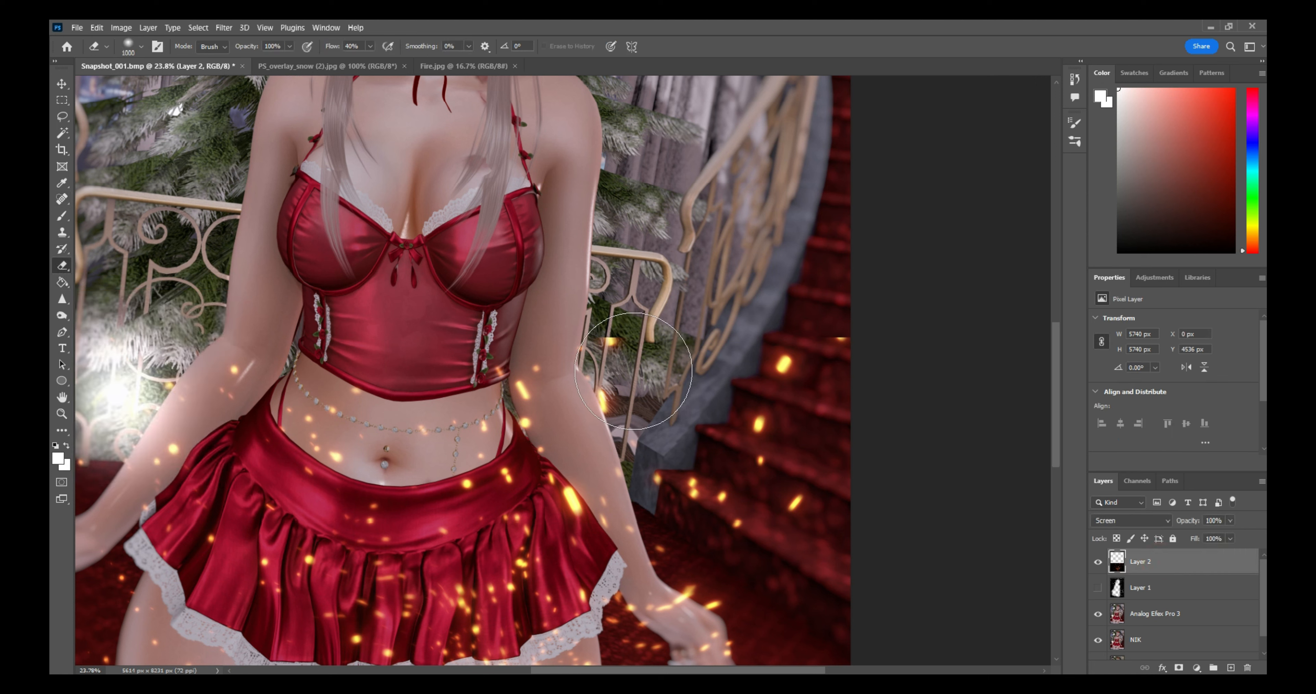
key(bracketleft)
key(bracketleft)
key(bracketleft)
key(bracketleft)
key(bracketleft)
key(bracketleft)
key(bracketleft)
key(bracketleft)
key(bracketleft)
drag(622, 342, 618, 337)
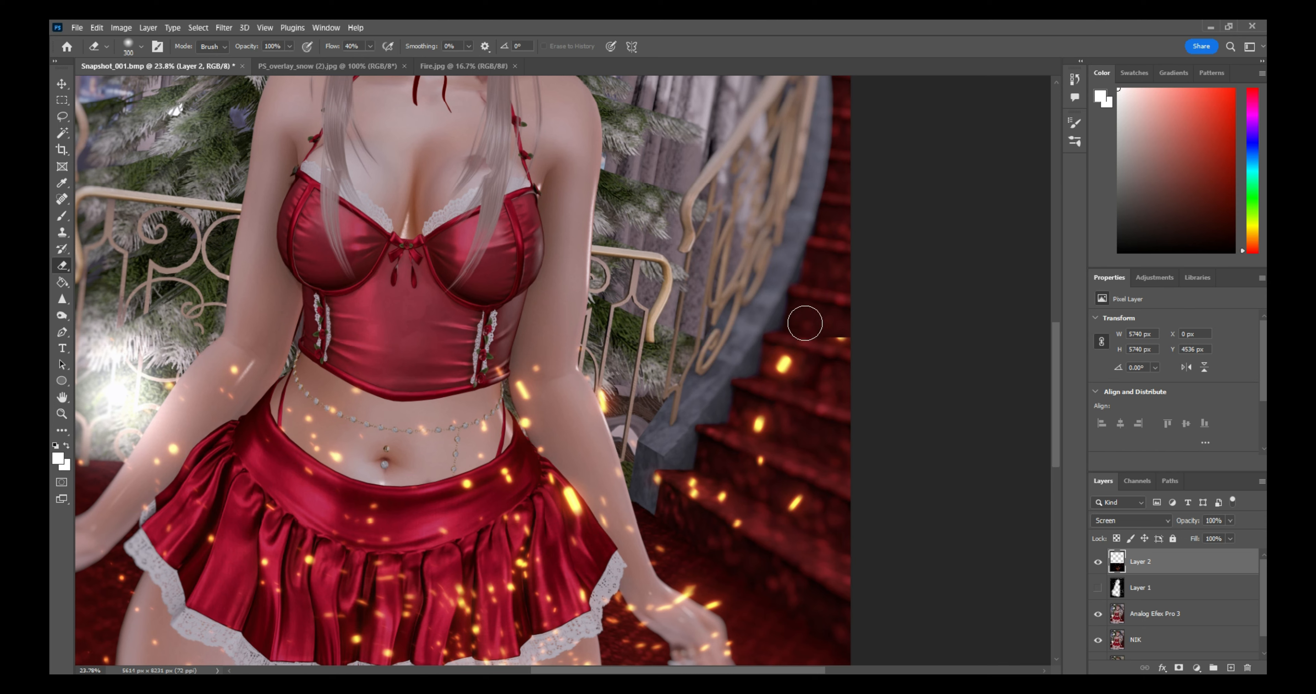
drag(805, 324, 852, 350)
Step: Move the fire layer over the image's upper-left corner, to about X -2584 px, Y -1077 px
scroll(749, 664, left, 10)
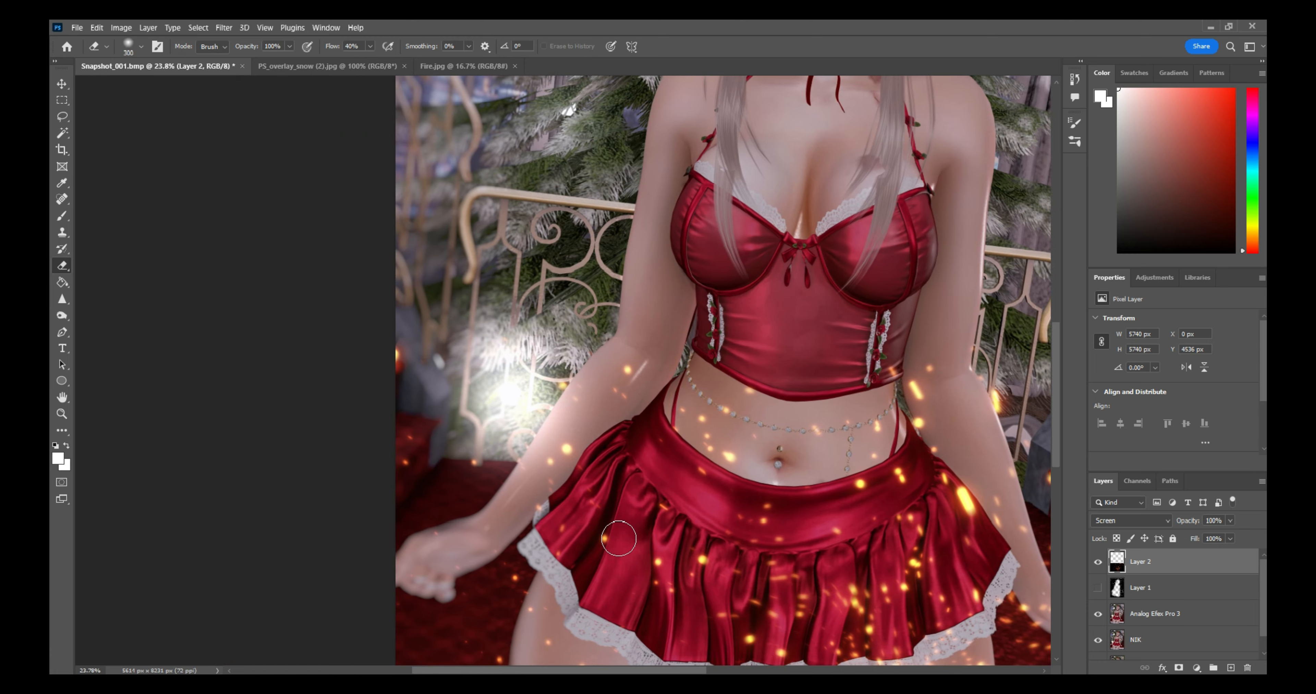
scroll(692, 495, down, 5)
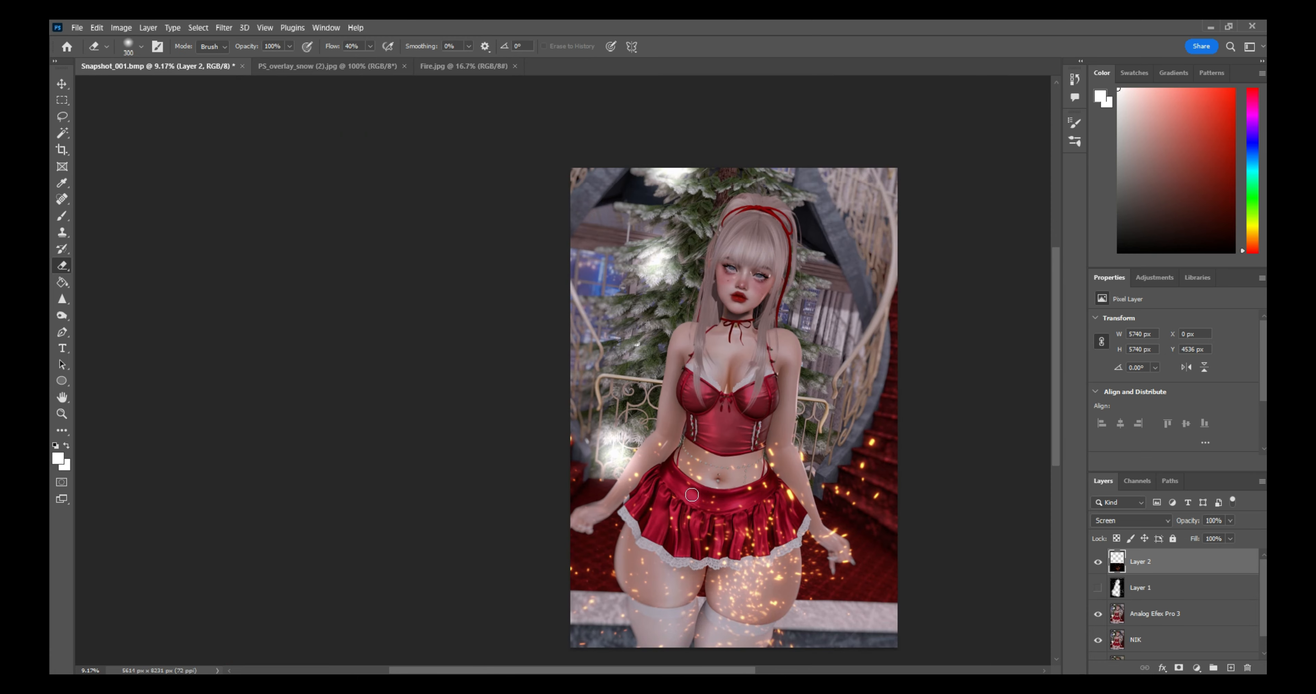
scroll(737, 478, down, 1)
scroll(802, 595, up, 1)
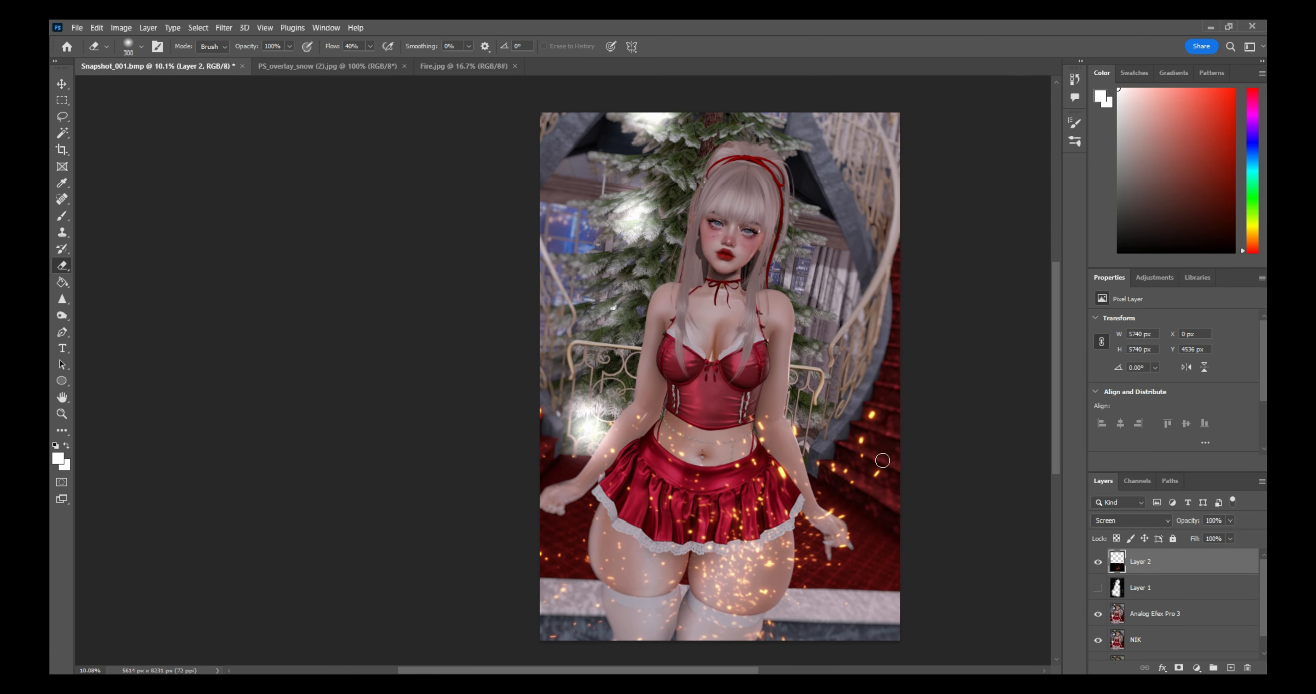
click(63, 84)
mouse_move(782, 503)
mouse_down()
mouse_move(807, 549)
mouse_move(755, 563)
mouse_move(740, 586)
mouse_move(820, 261)
mouse_move(742, 189)
mouse_move(587, 153)
mouse_up()
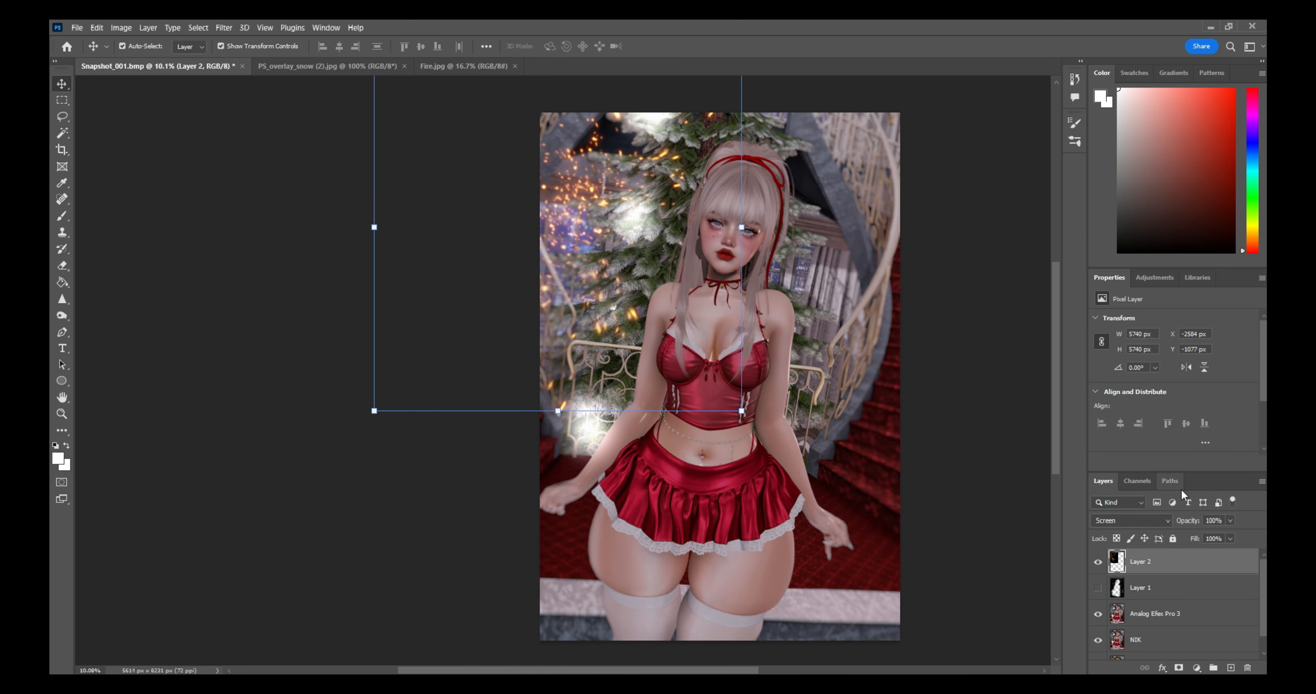
scroll(574, 152, up, 5)
scroll(735, 233, down, 3)
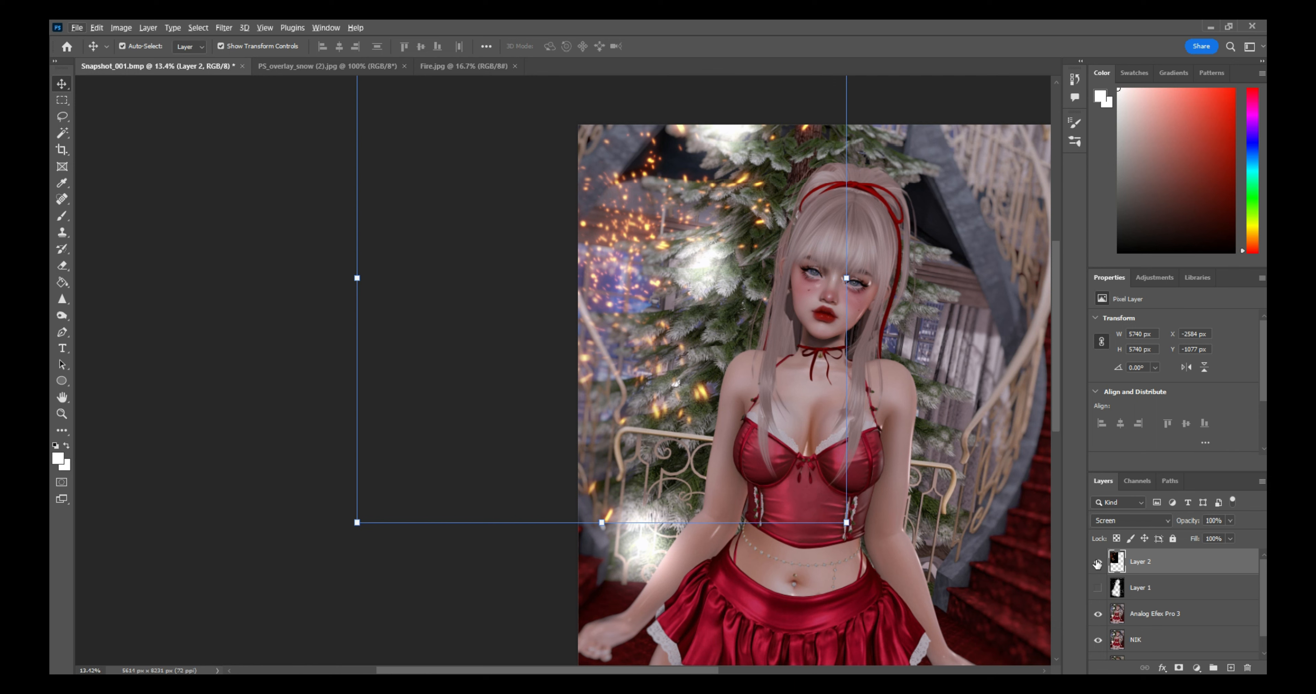
scroll(920, 335, down, 2)
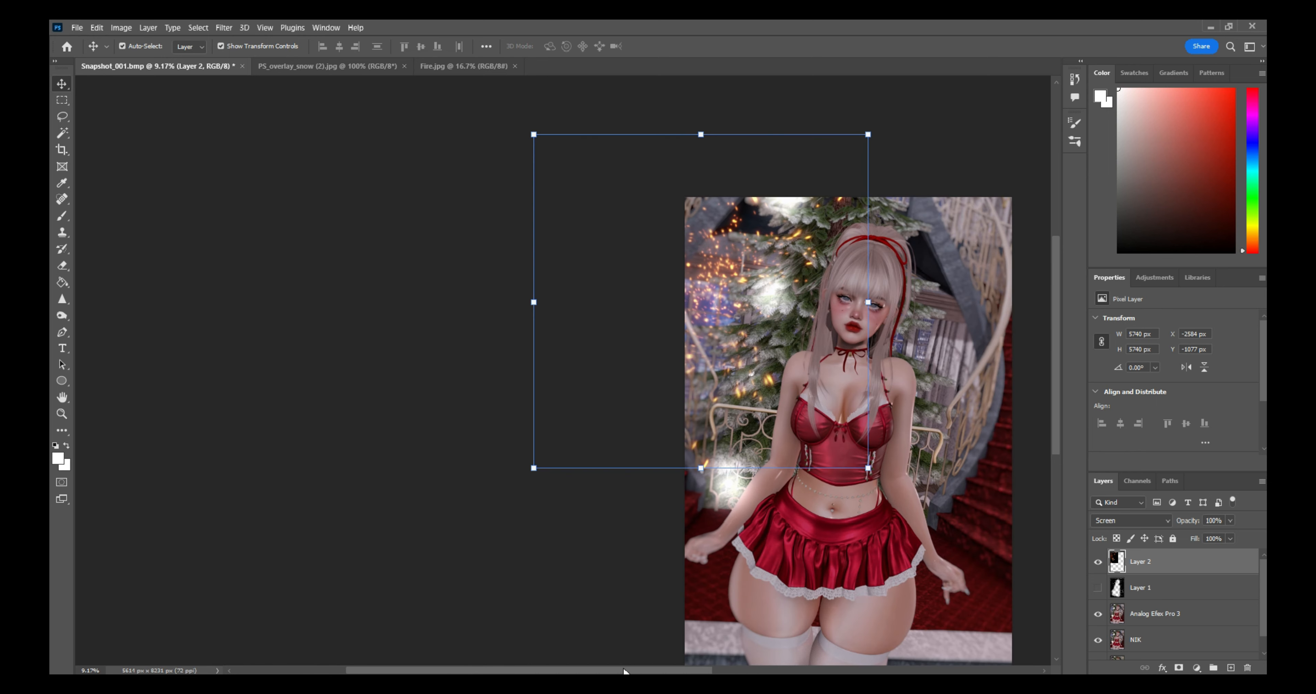
drag(624, 670, 671, 670)
scroll(916, 479, down, 2)
scroll(917, 478, up, 1)
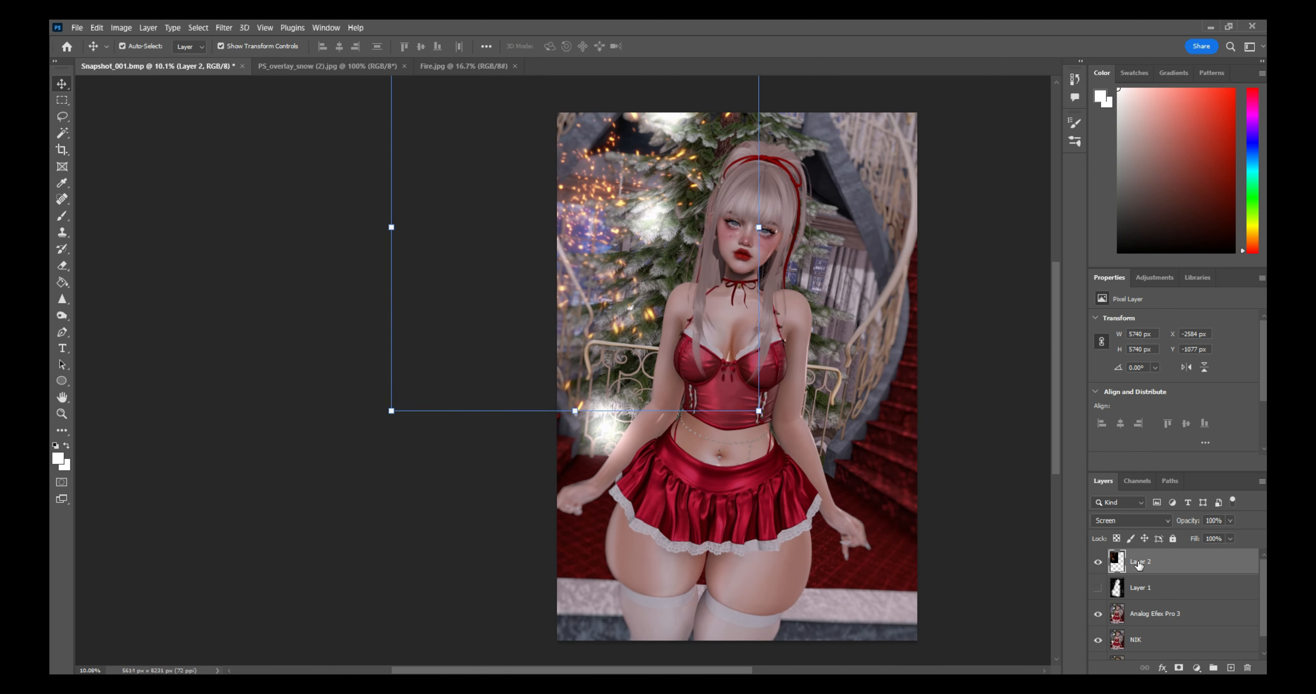
Step: Delete the fire and snow overlay layers, Layer 2 and Layer 1, from Snapshot_001.bmp
click(1098, 562)
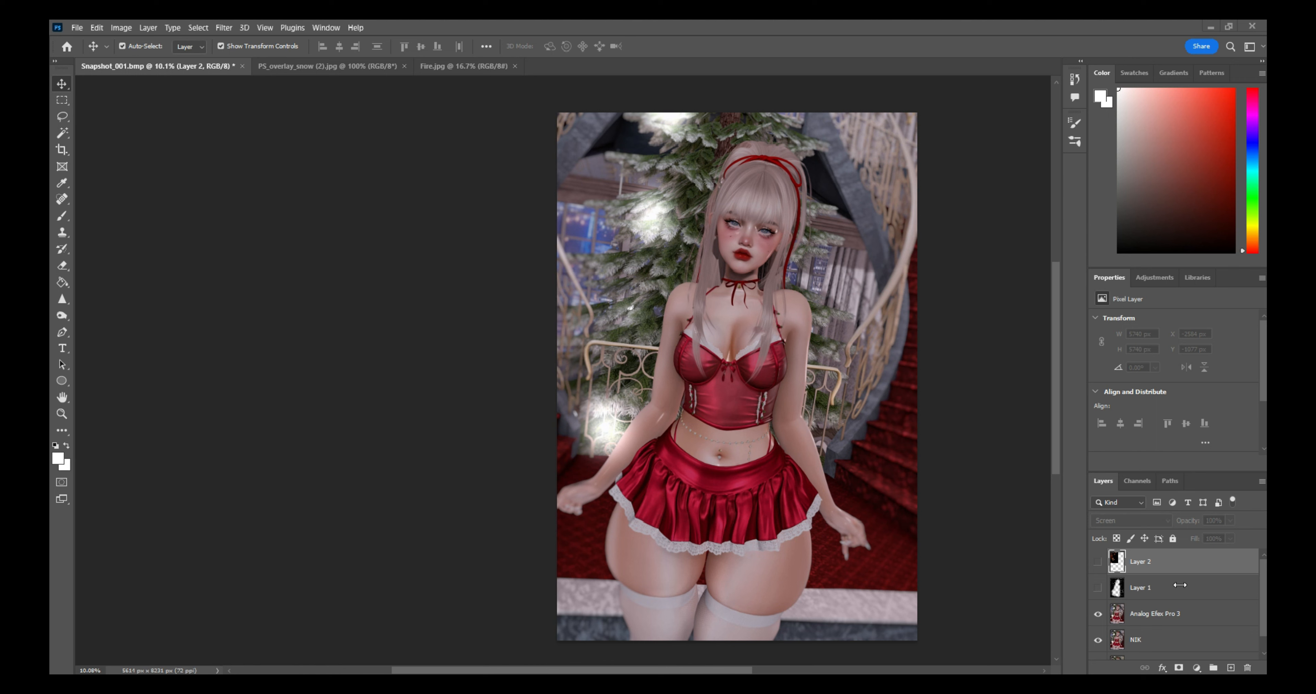
shift+click(1150, 587)
key(Delete)
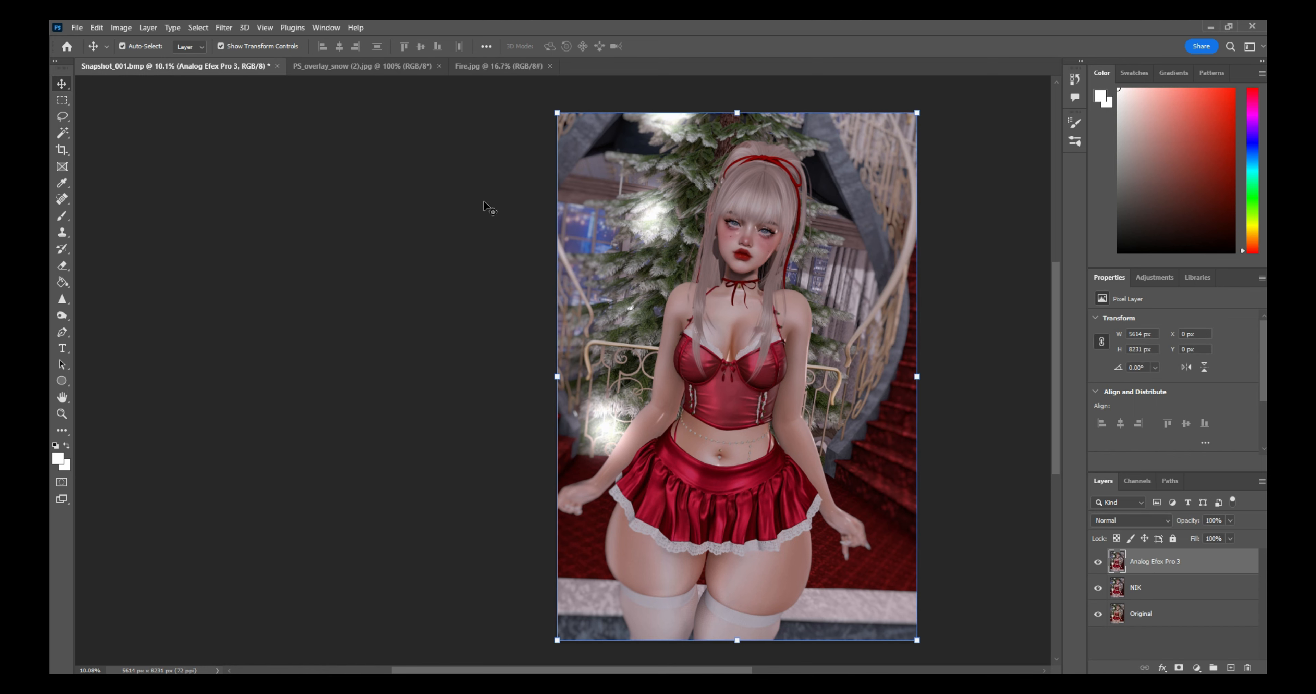
Step: Activate the Magic Wand tool and open Snapshot_002.bmp
click(59, 137)
right_click(59, 136)
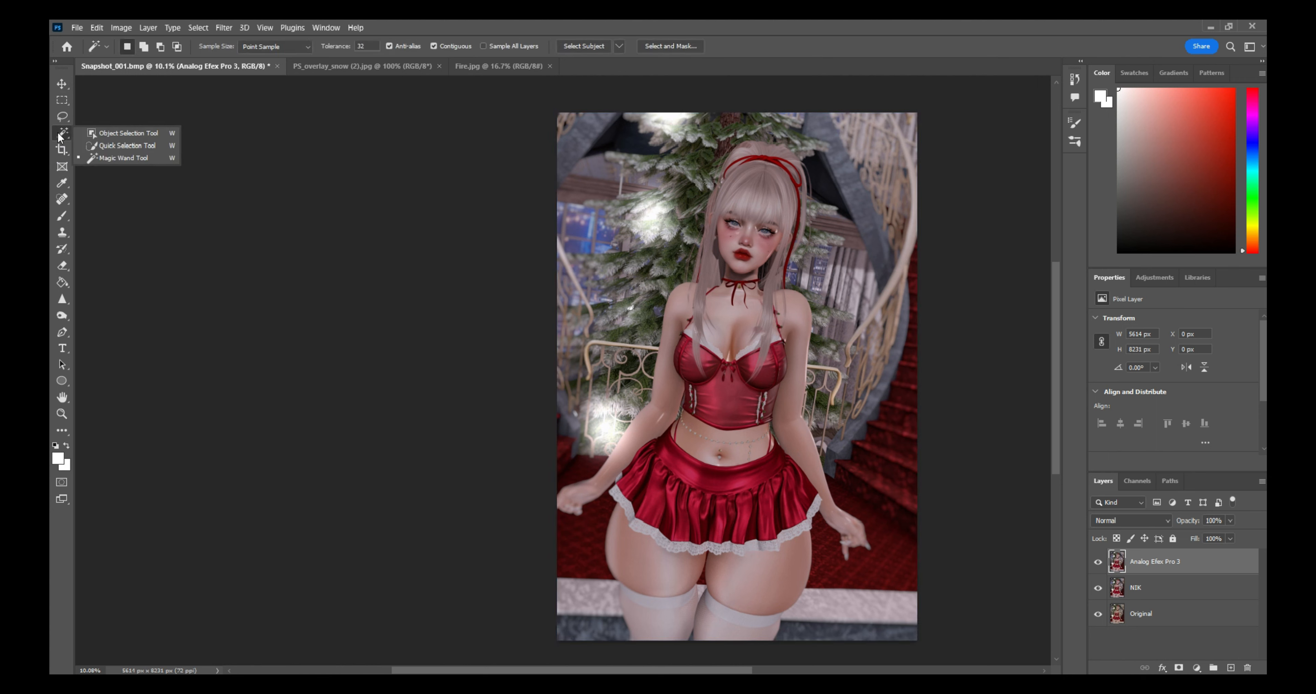
click(109, 157)
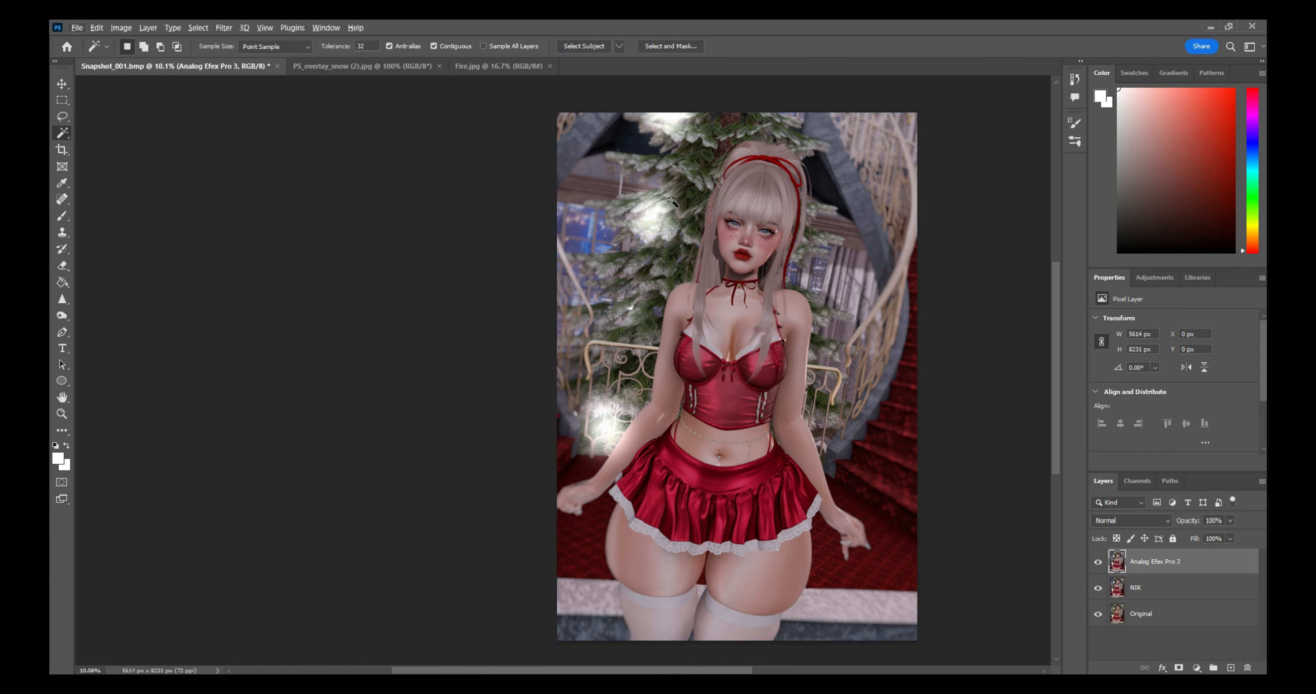
click(78, 27)
click(90, 48)
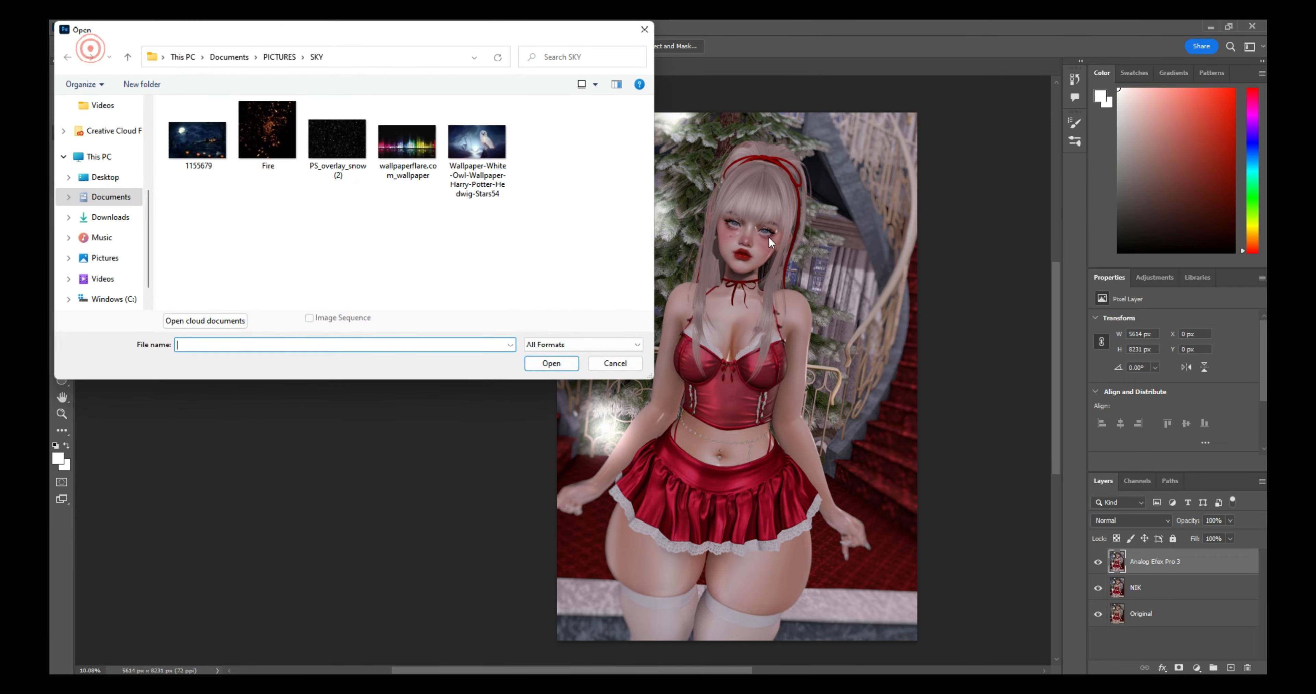
click(284, 55)
double_click(471, 130)
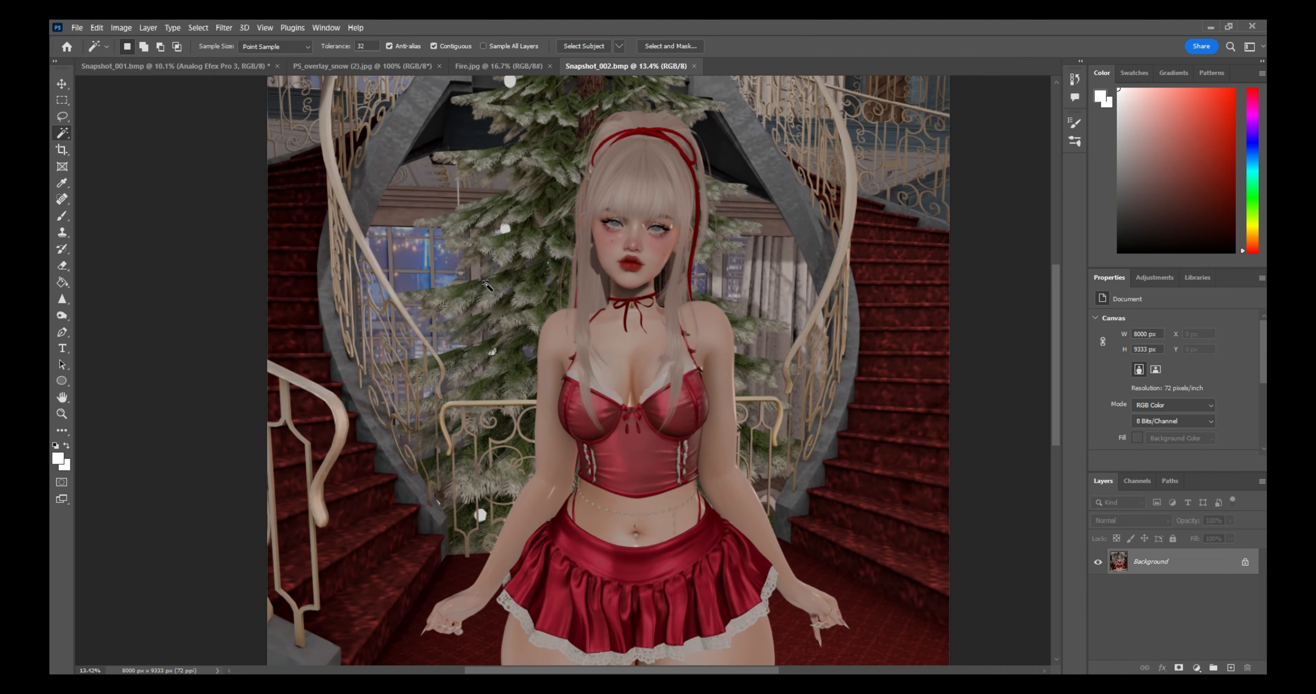
Step: Select the white lights on the tree above the railing with the Magic Wand, including the fragments half hidden by branches
scroll(437, 248, up, 2)
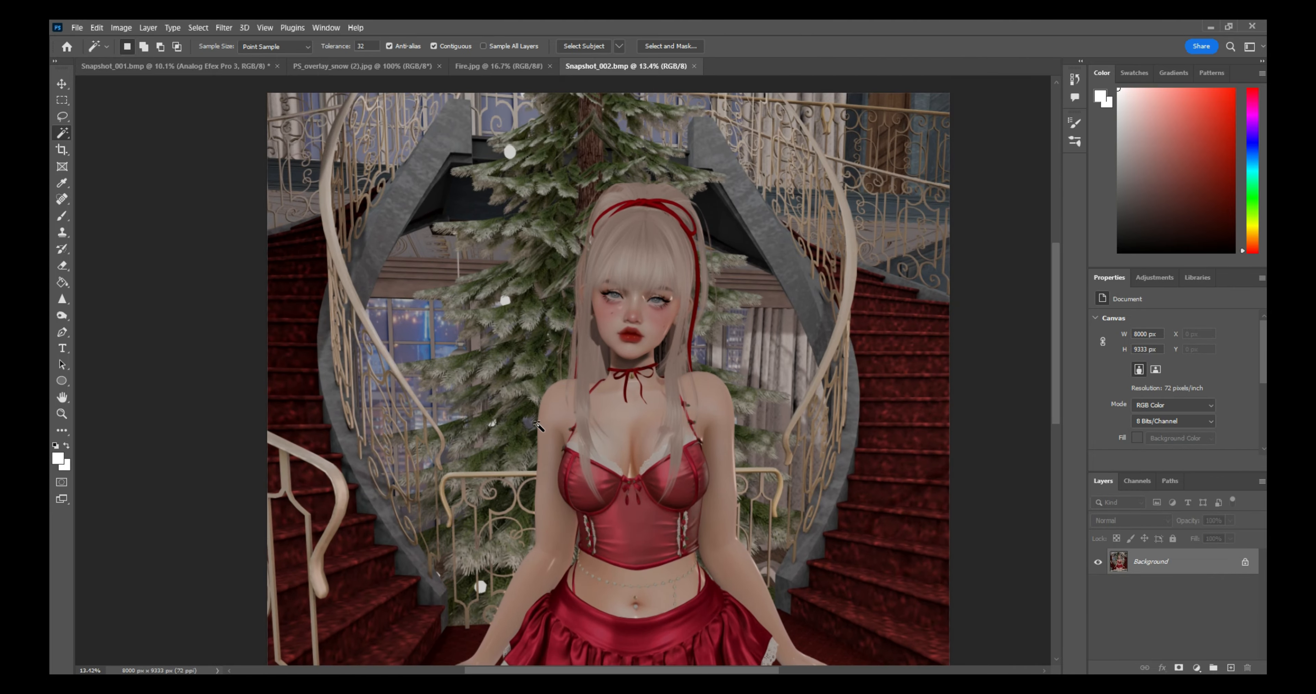
scroll(527, 214, up, 8)
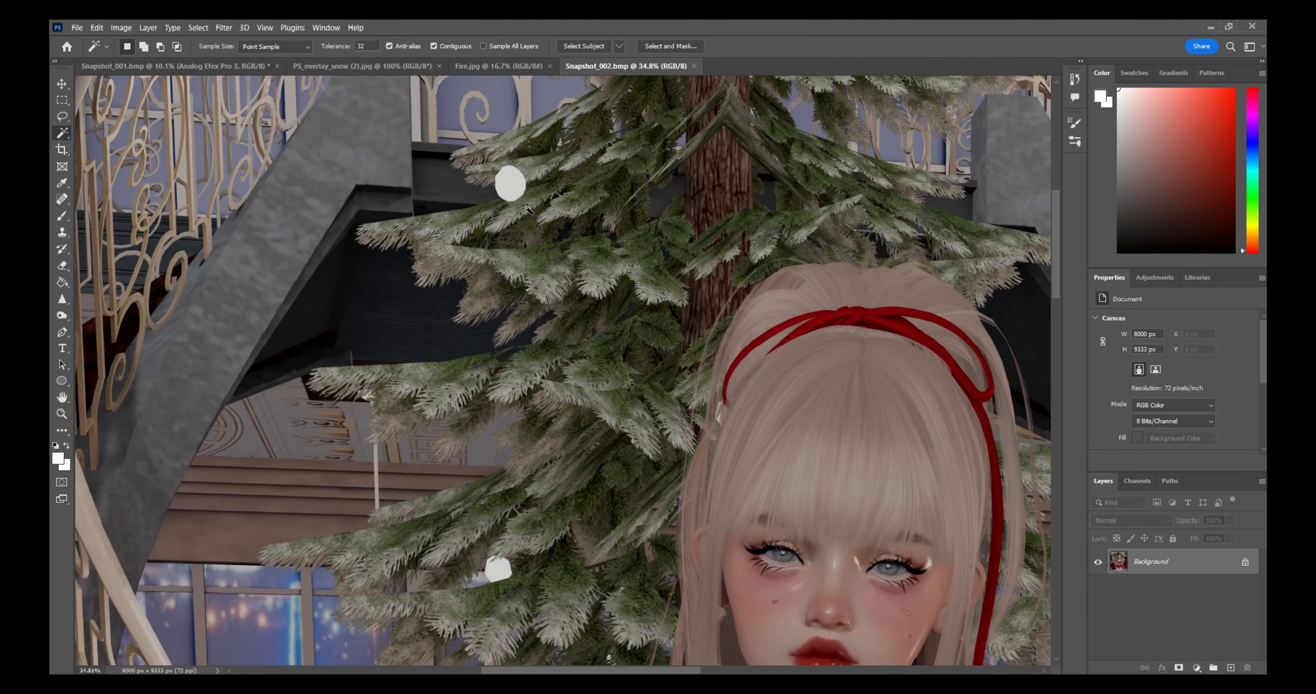
scroll(526, 208, up, 2)
click(503, 177)
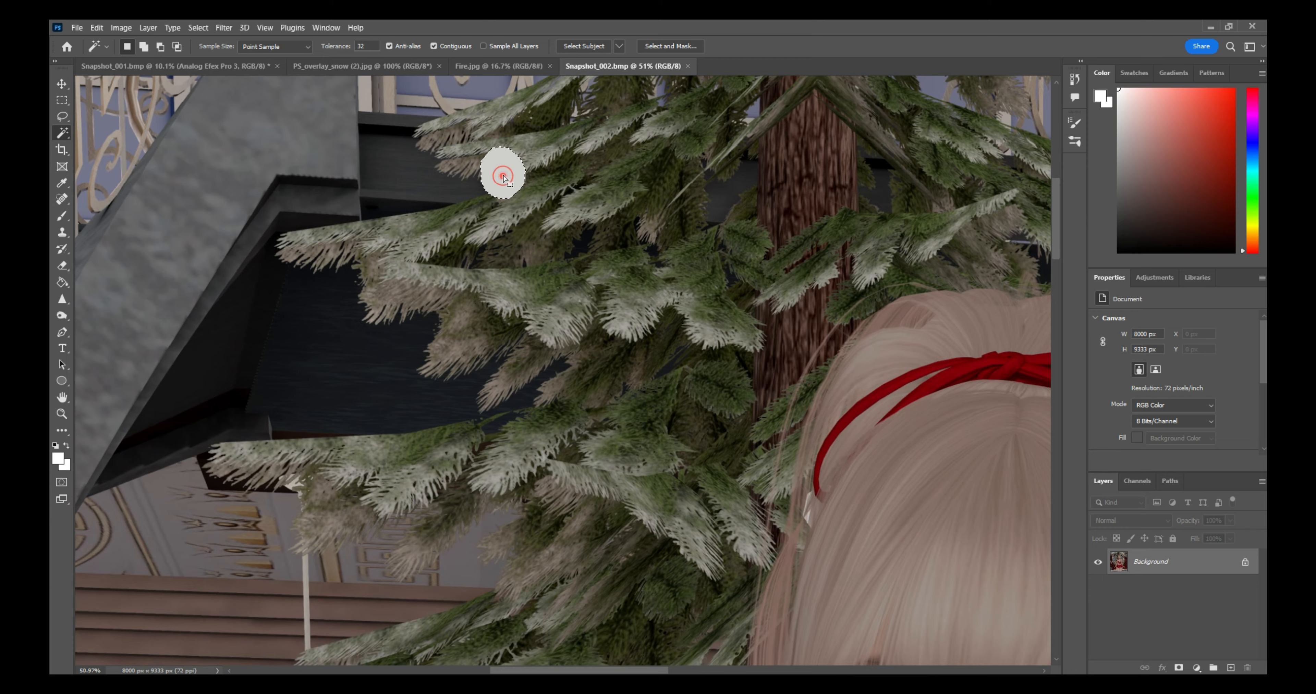
scroll(470, 456, down, 5)
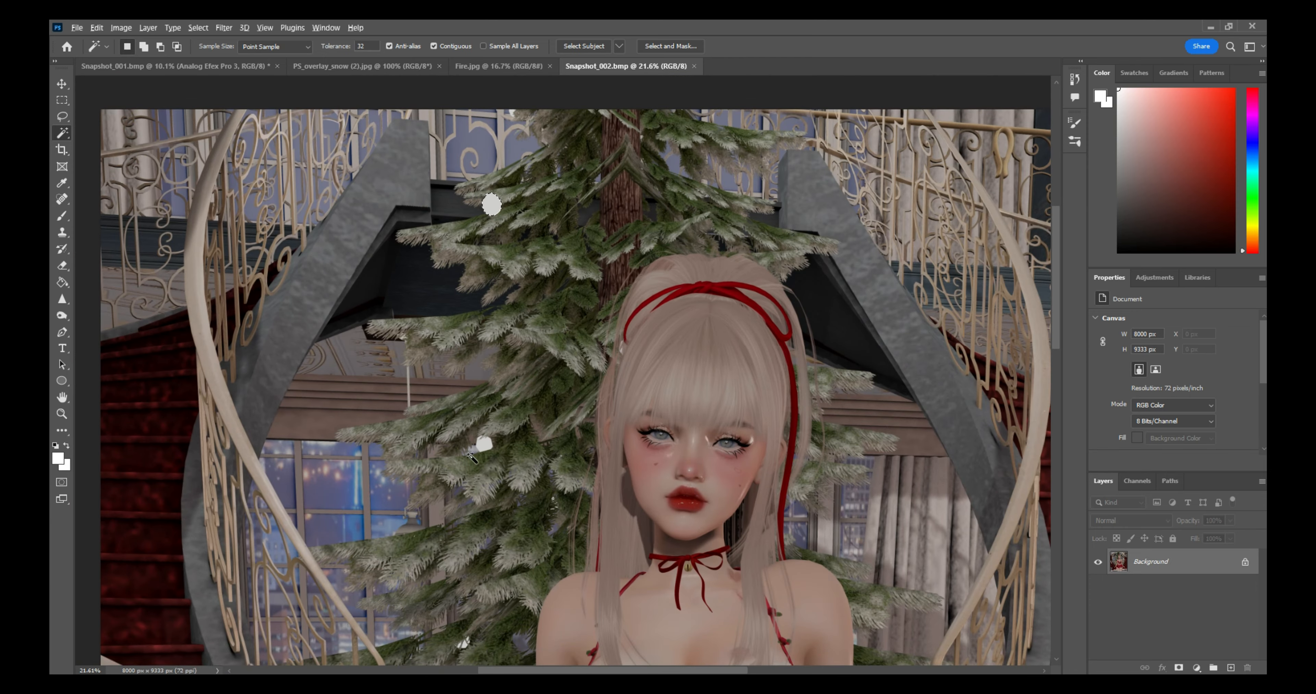
scroll(471, 457, up, 6)
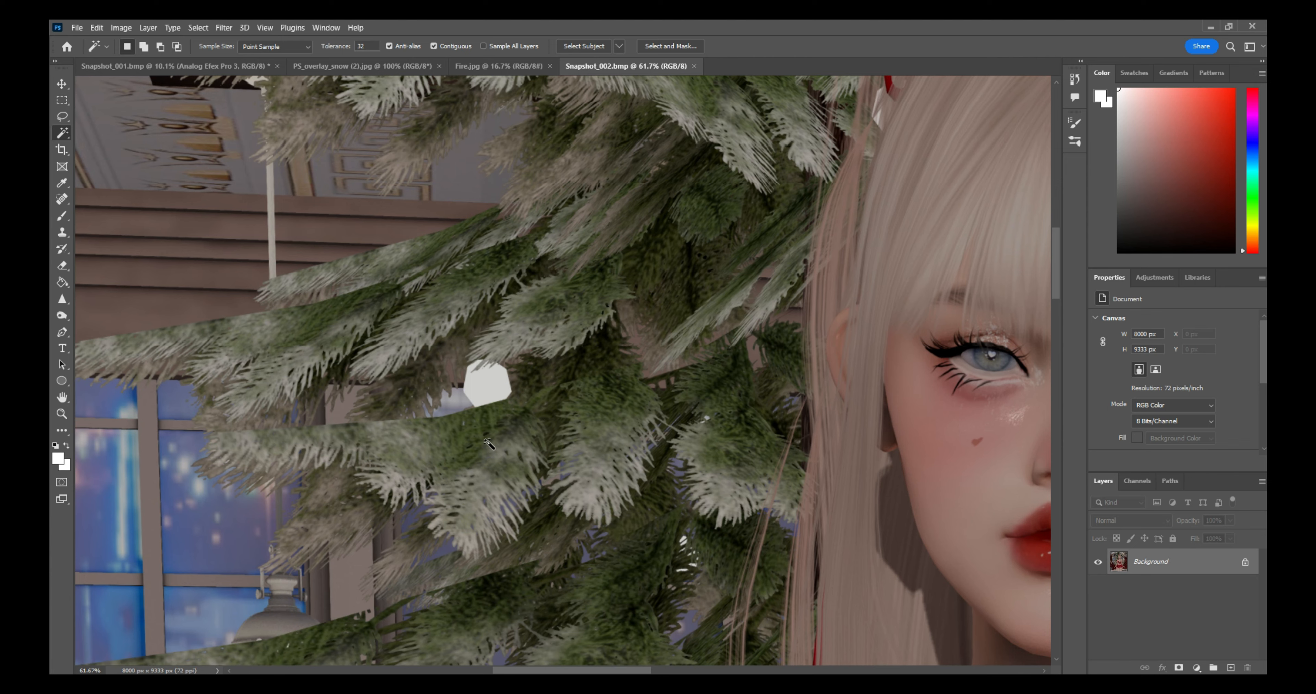
key(shift)
scroll(485, 393, down, 3)
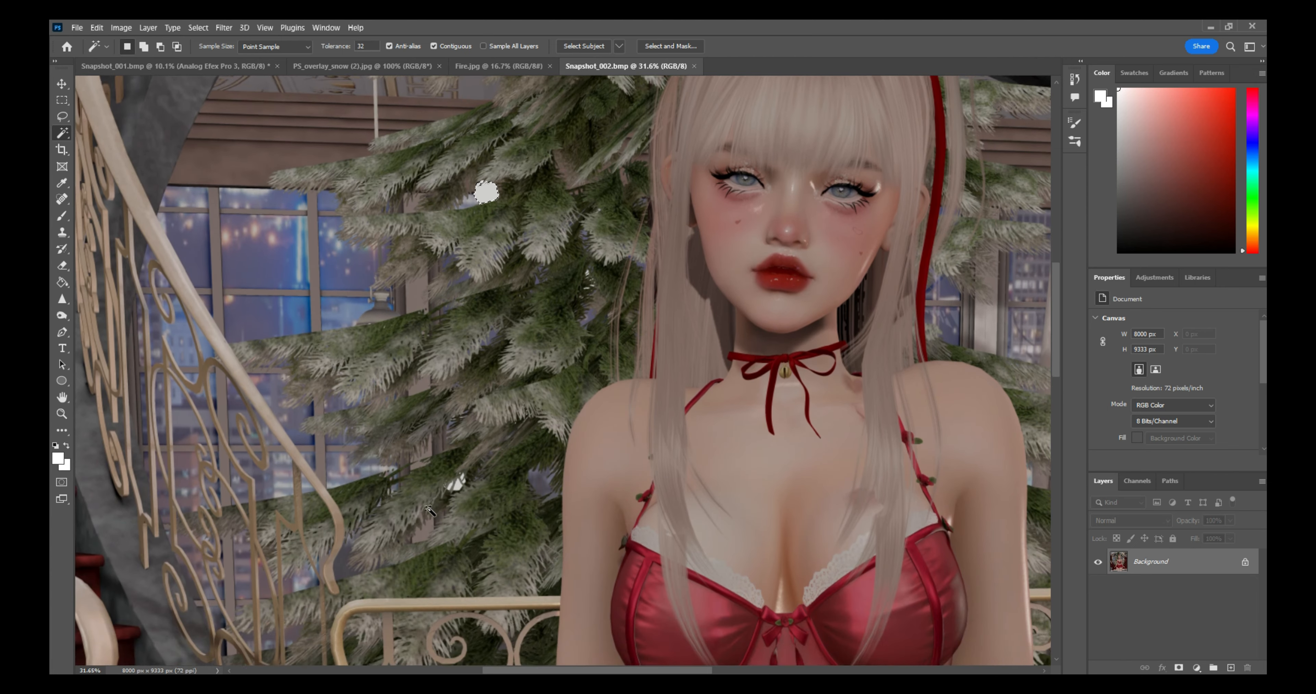
scroll(430, 511, up, 8)
key(shift)
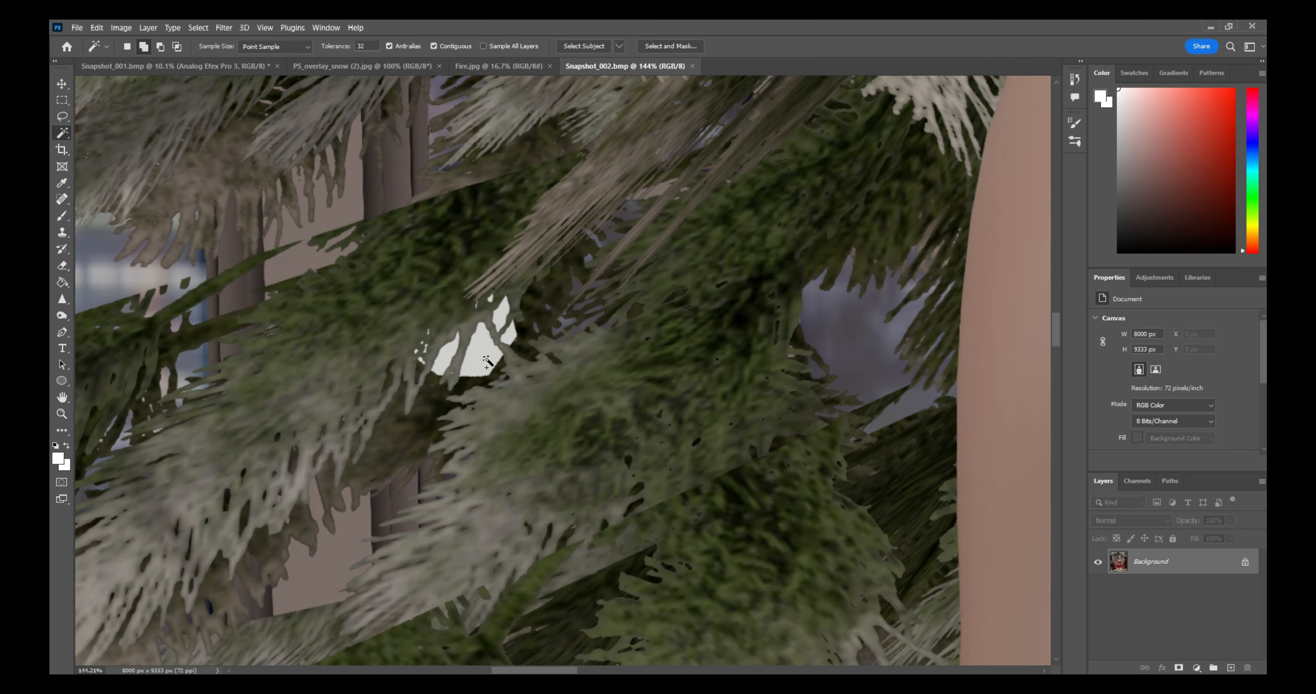
click(449, 352)
click(450, 352)
Step: Add both parts of the white light behind the railing and the white sliver beside the stair edge to the selection
key(alt)
scroll(247, 466, down, 3)
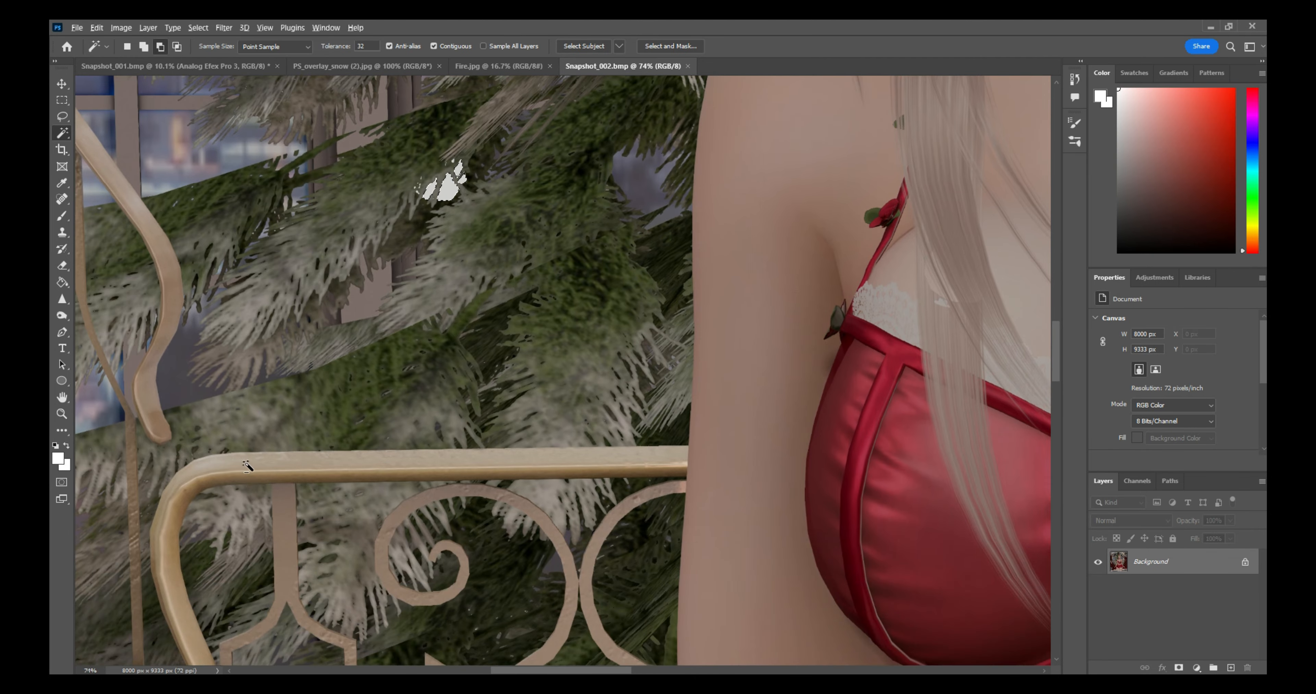
scroll(247, 466, down, 2)
scroll(306, 561, down, 4)
scroll(212, 577, up, 4)
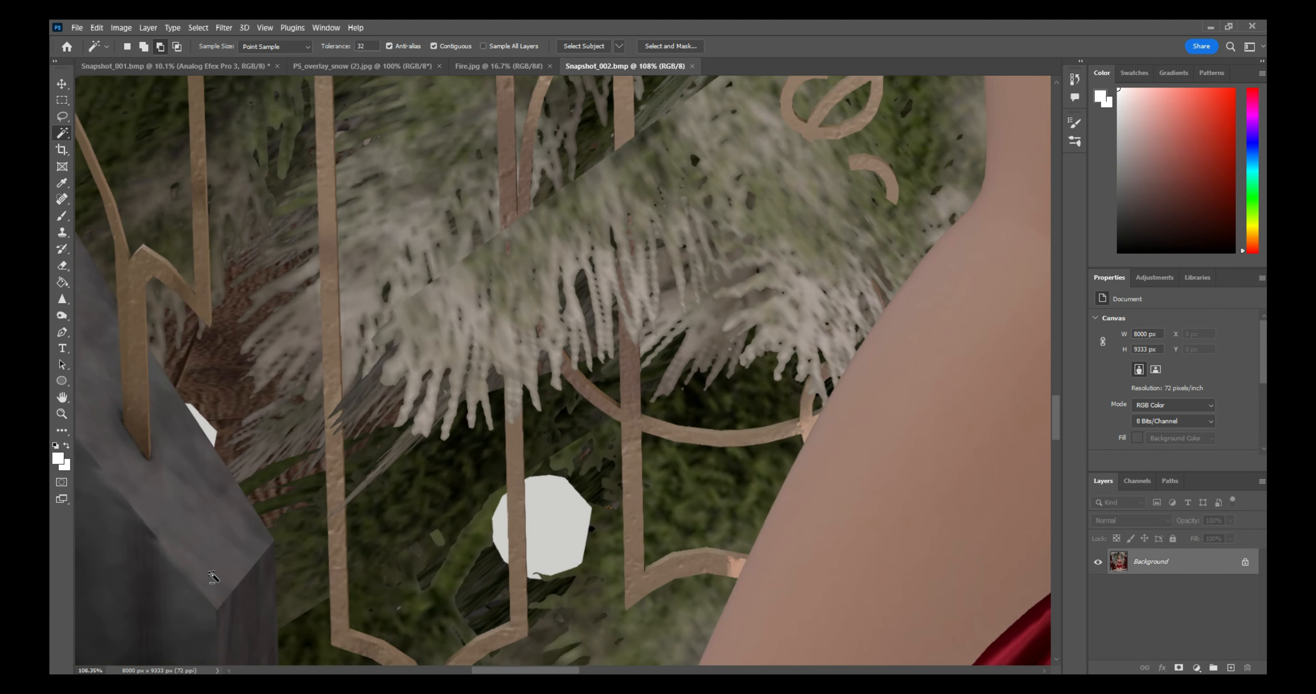
shift+click(543, 534)
shift+click(505, 533)
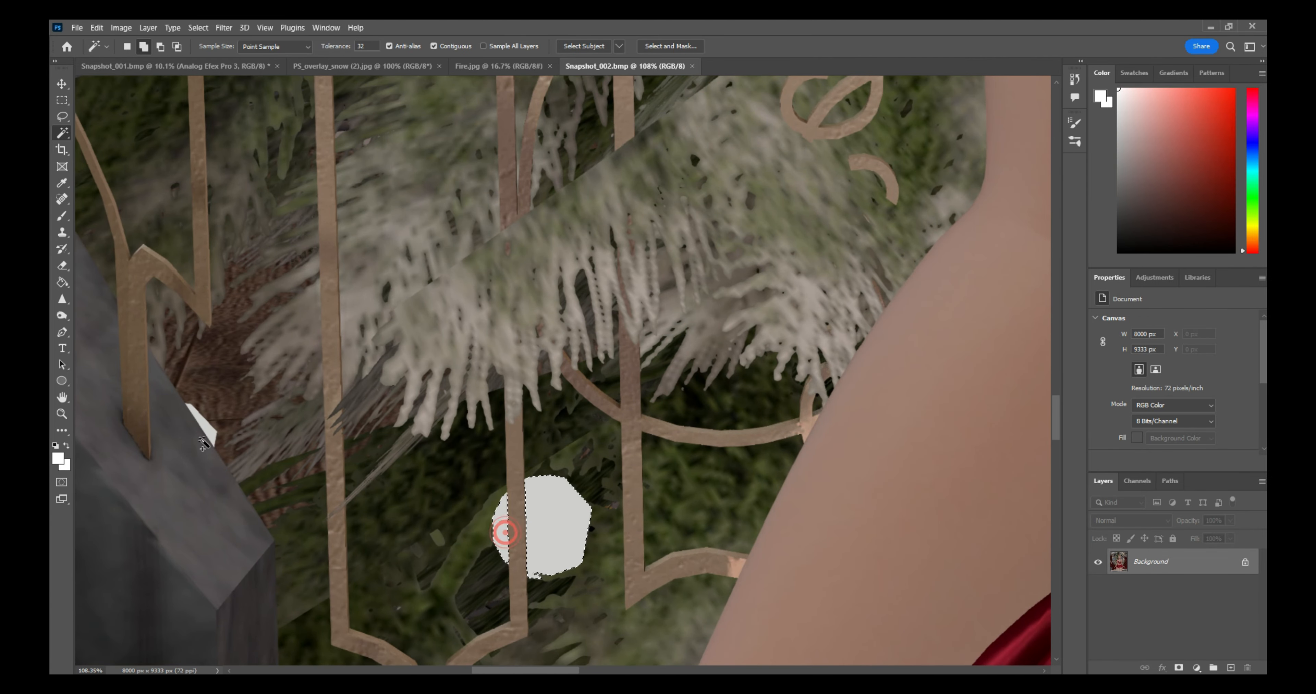
shift+click(205, 426)
key(alt)
scroll(603, 505, down, 7)
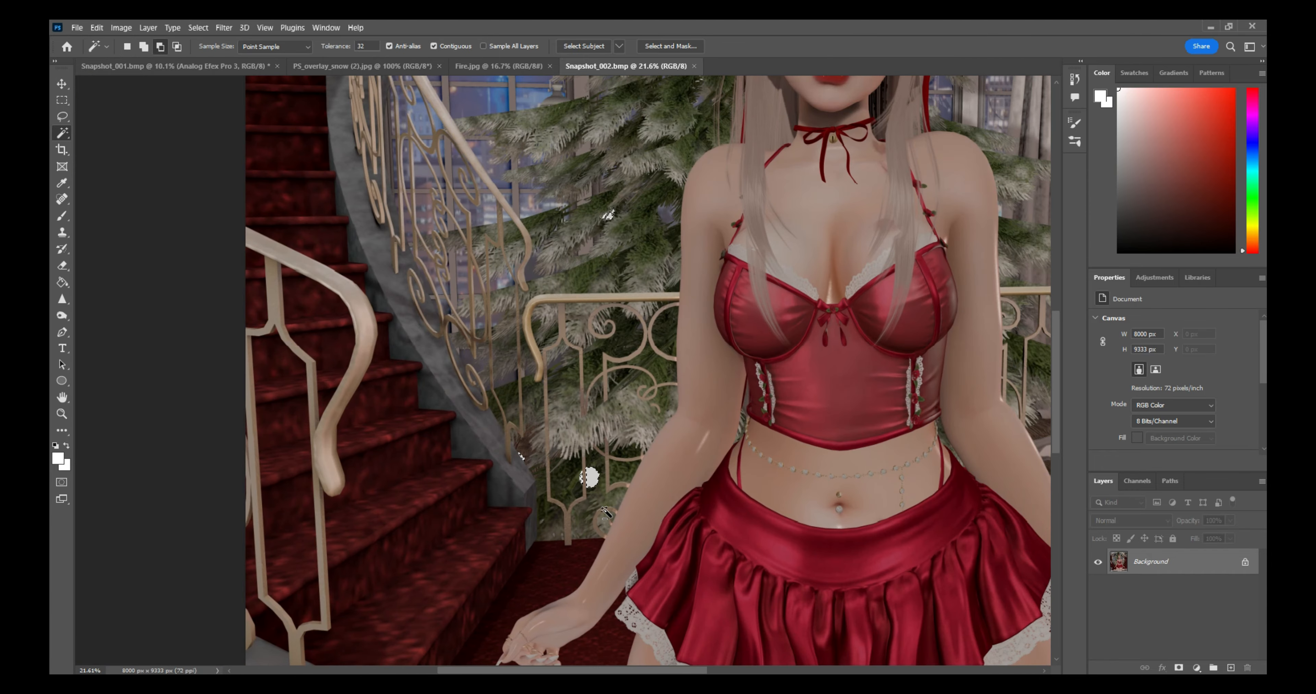
Step: Copy the selected tree lights from the Background to a new layer
scroll(605, 513, down, 3)
scroll(625, 447, up, 2)
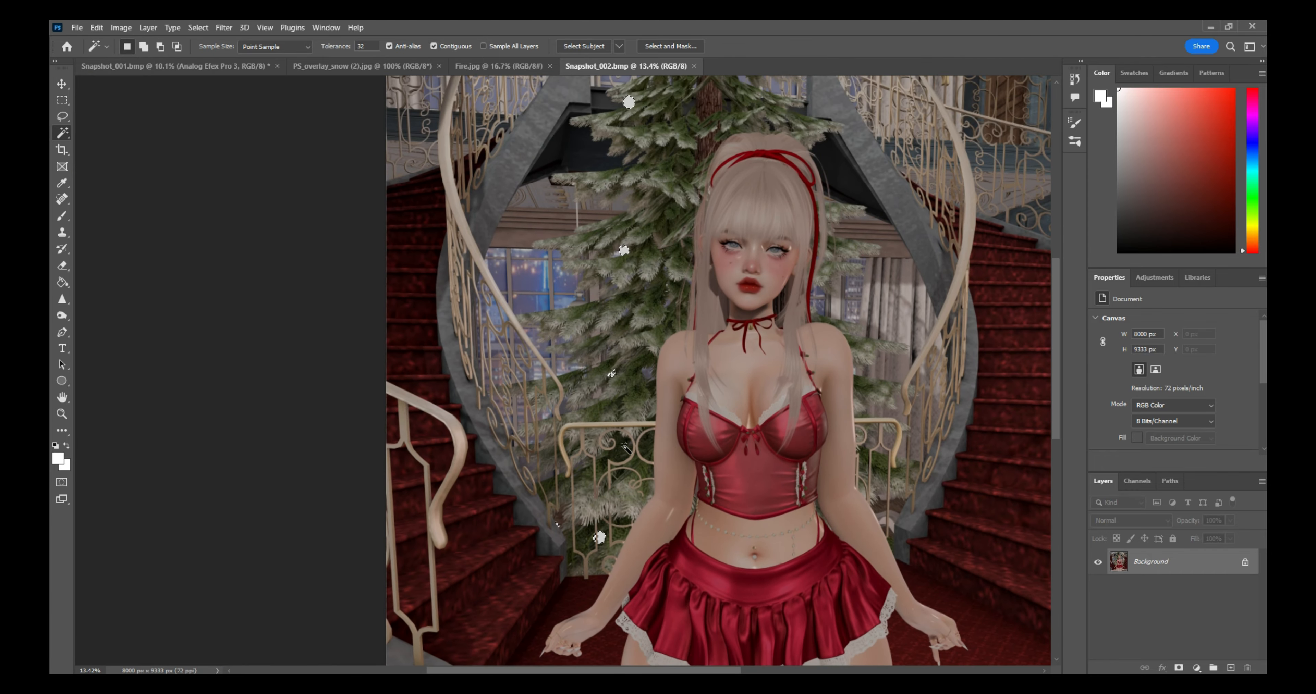
scroll(626, 449, up, 2)
scroll(603, 510, down, 2)
key(alt)
scroll(592, 528, up, 3)
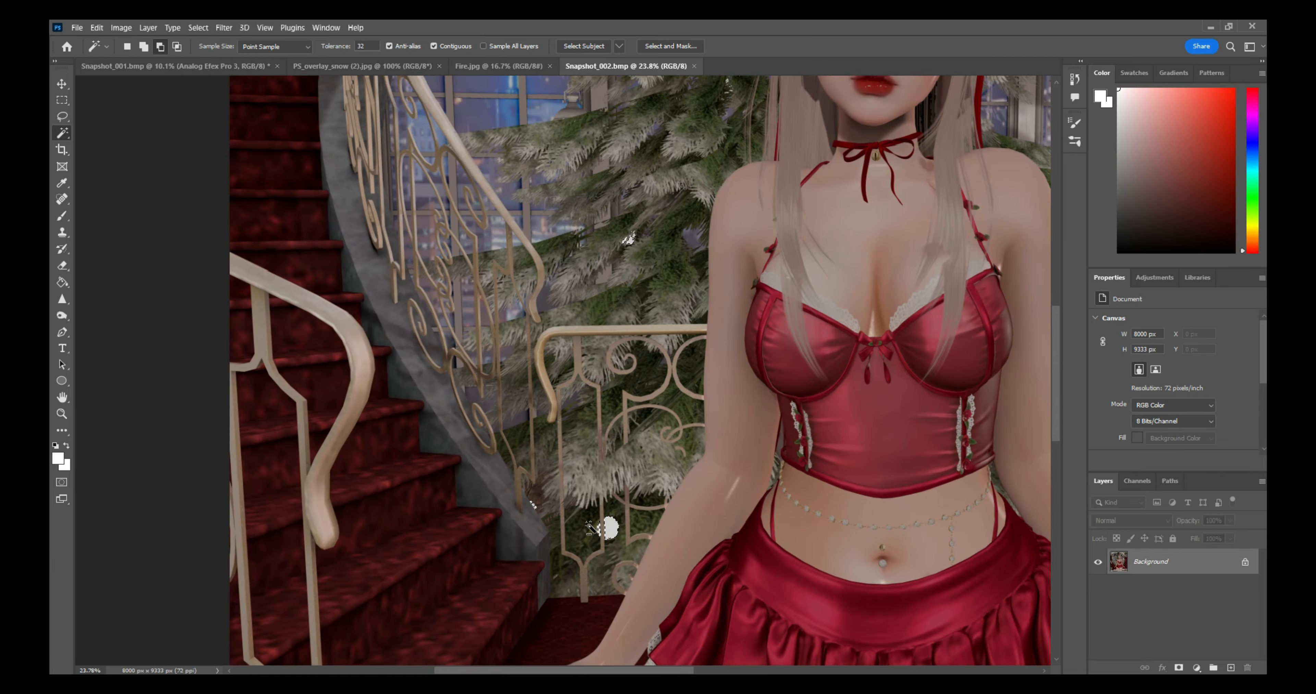
scroll(591, 529, up, 3)
right_click(610, 526)
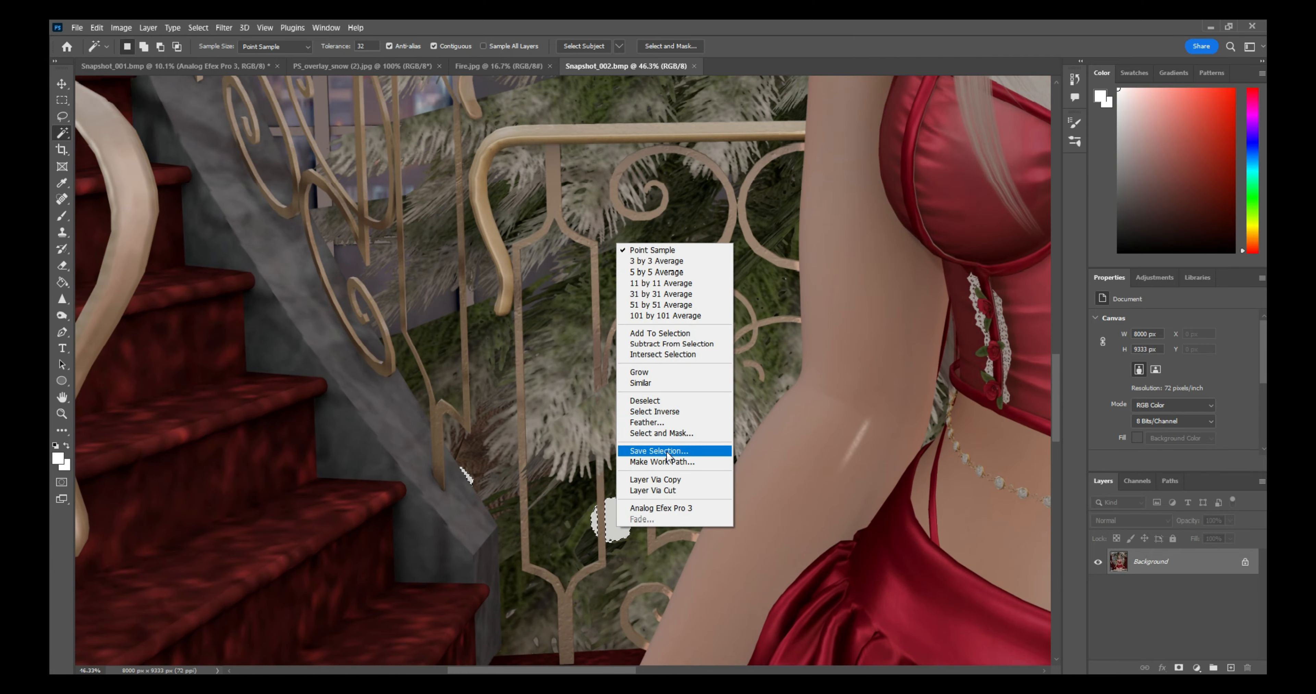
click(661, 480)
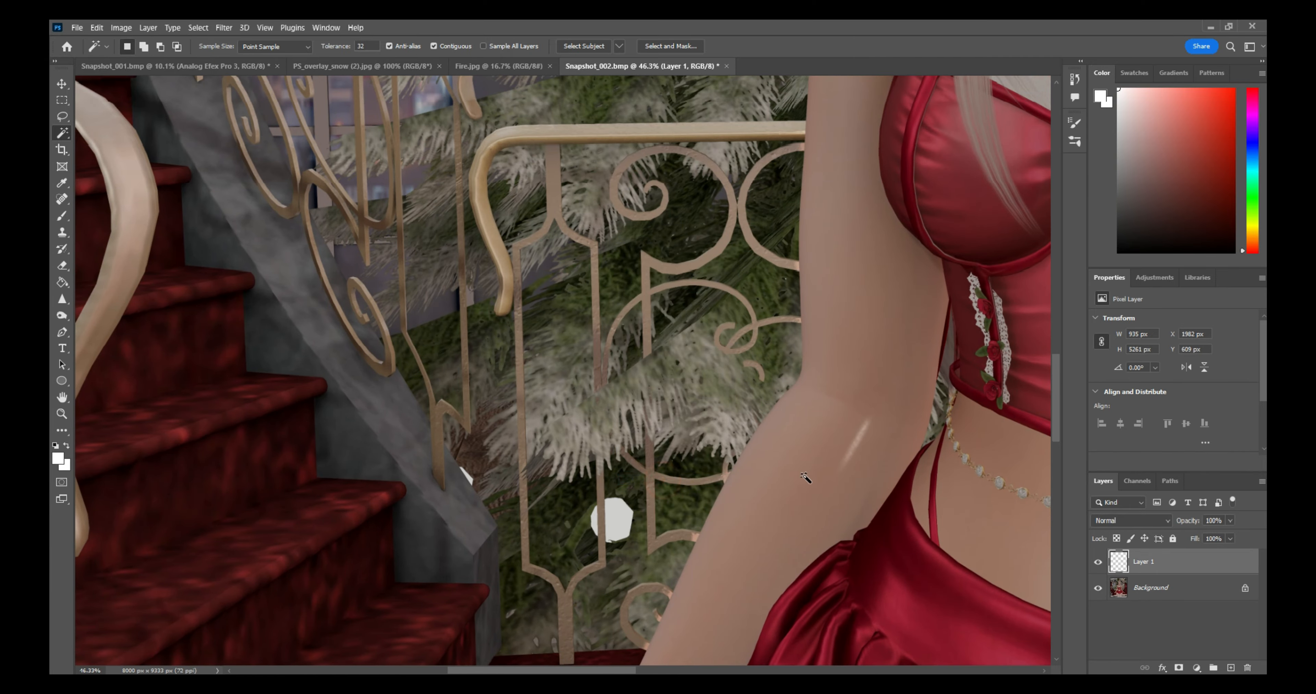
Step: Convert the tree lights layer to a smart object and place it in a new group
right_click(1171, 566)
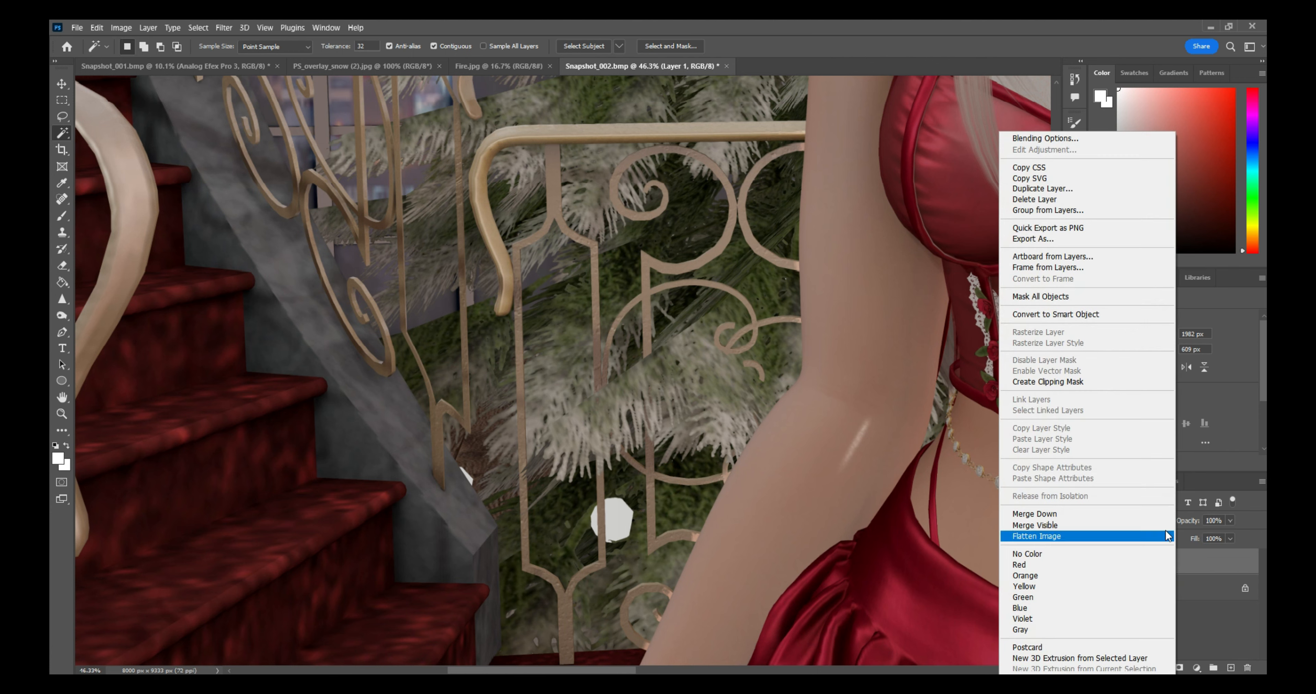
click(1099, 314)
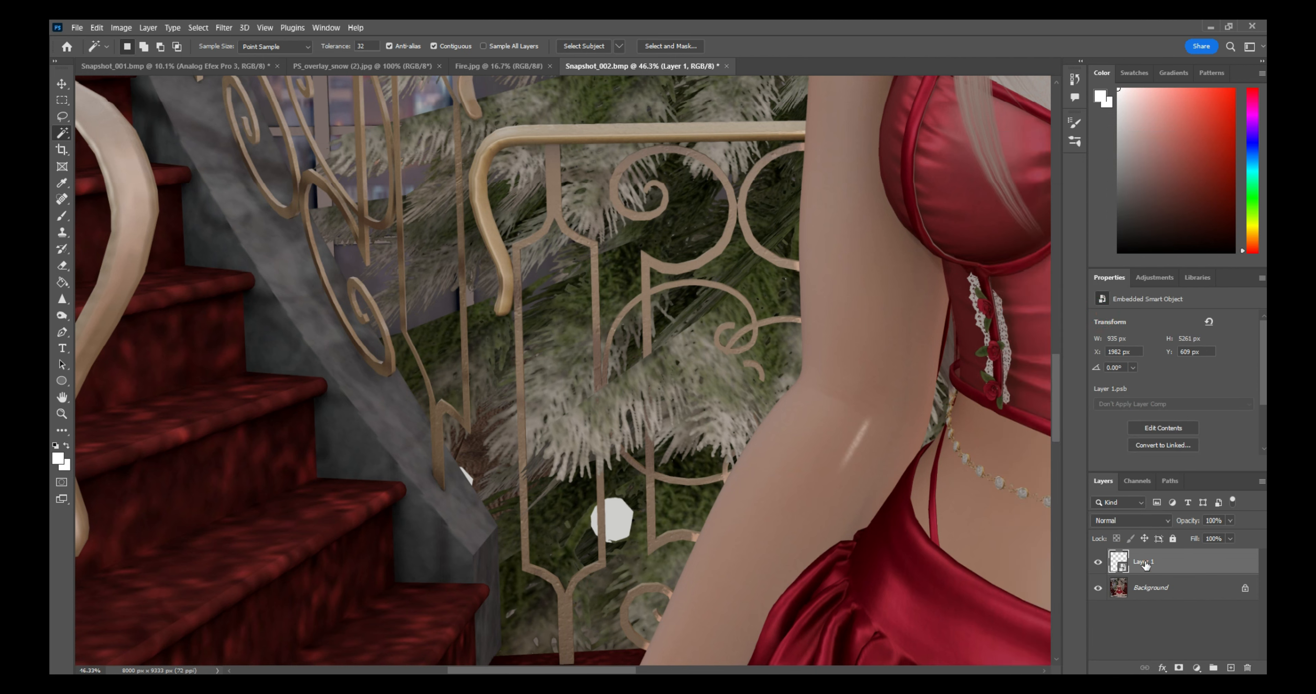
key(ctrl+g)
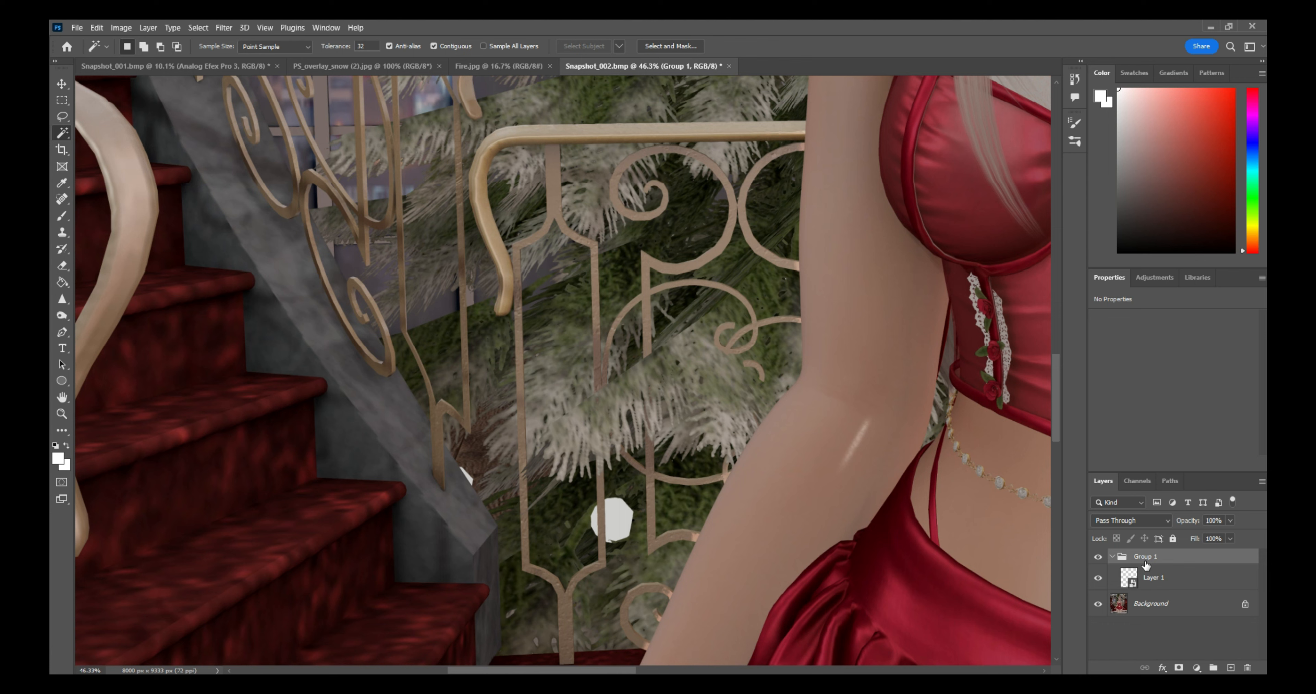
Step: Duplicate the lights smart object inside the group, set the copy's blend mode to Screen, and compare it hidden and shown
click(1170, 582)
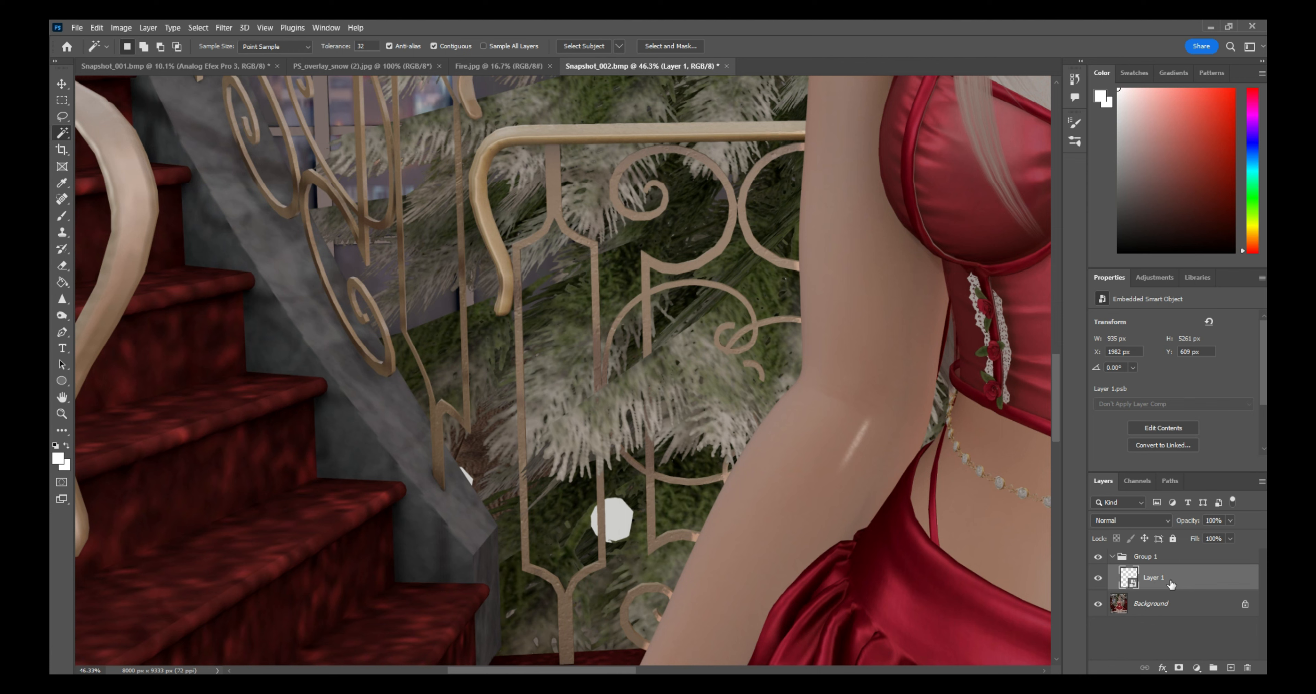
key(ctrl+j)
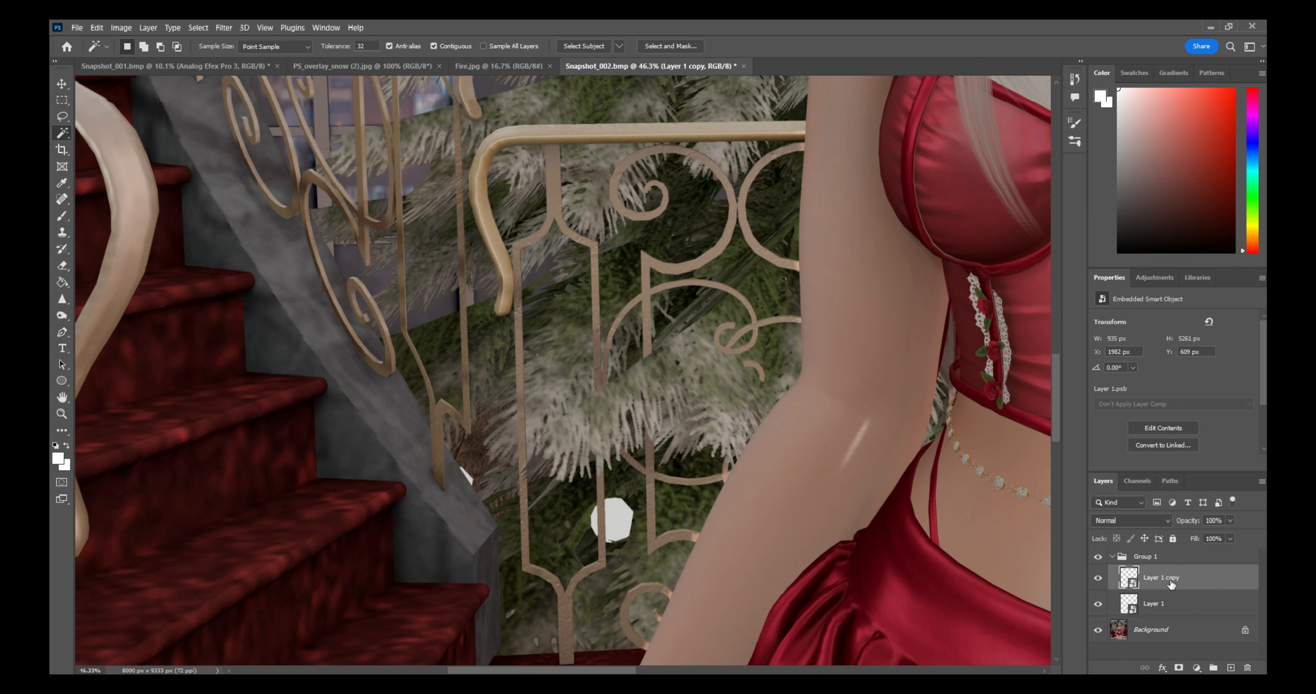
click(1169, 519)
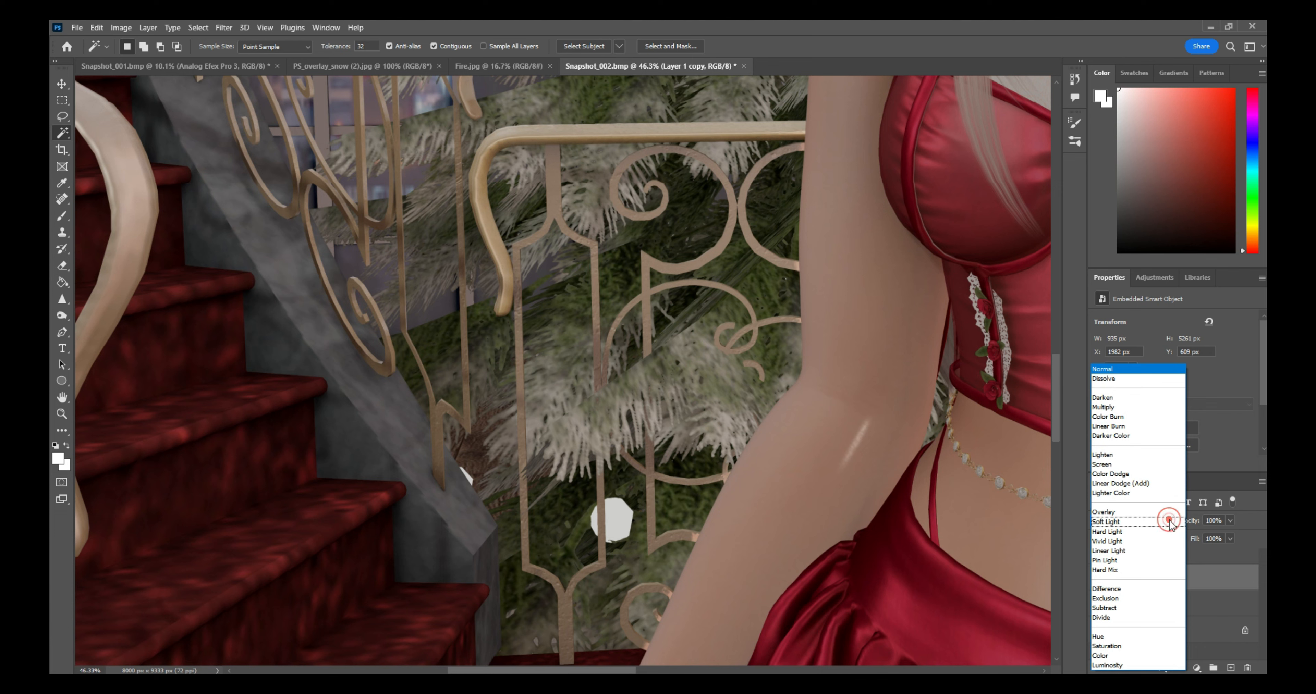
click(1137, 464)
click(1098, 578)
click(1098, 577)
click(1098, 578)
click(1098, 577)
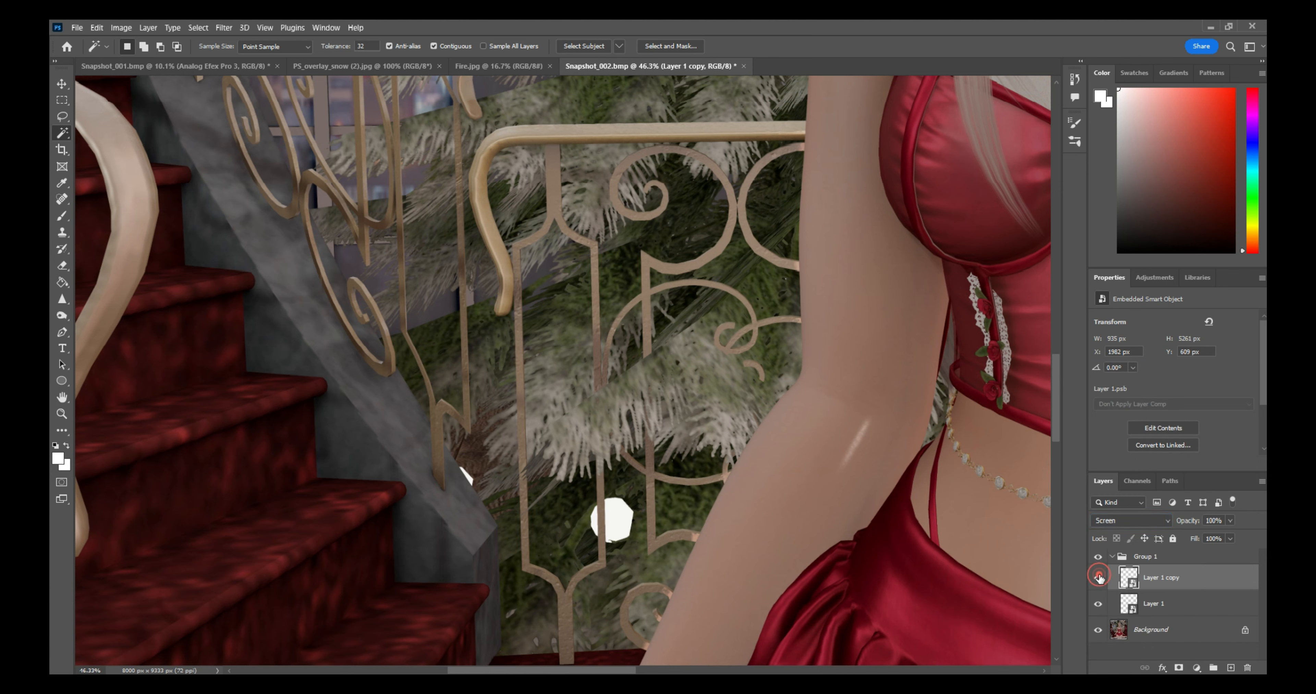
Step: Apply a Gaussian Blur with a 15 pixel radius to the Screen-blended copy of the lights smart object
scroll(914, 290, down, 5)
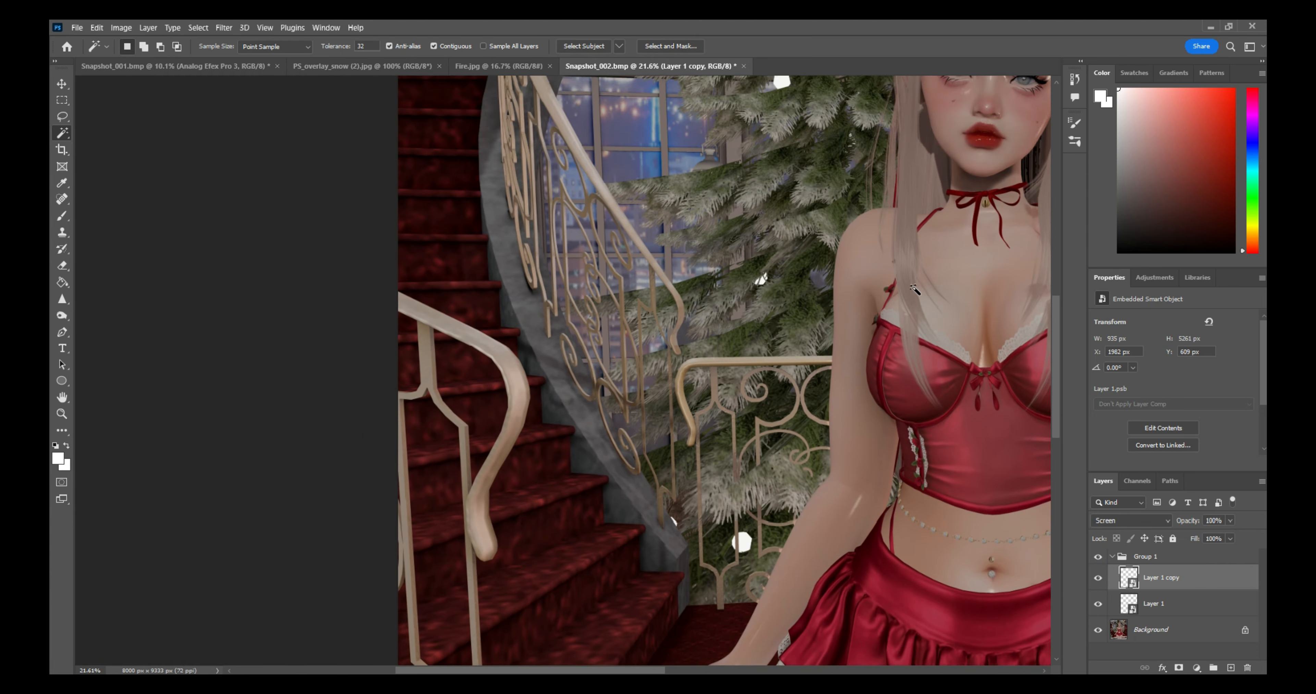
scroll(915, 289, down, 4)
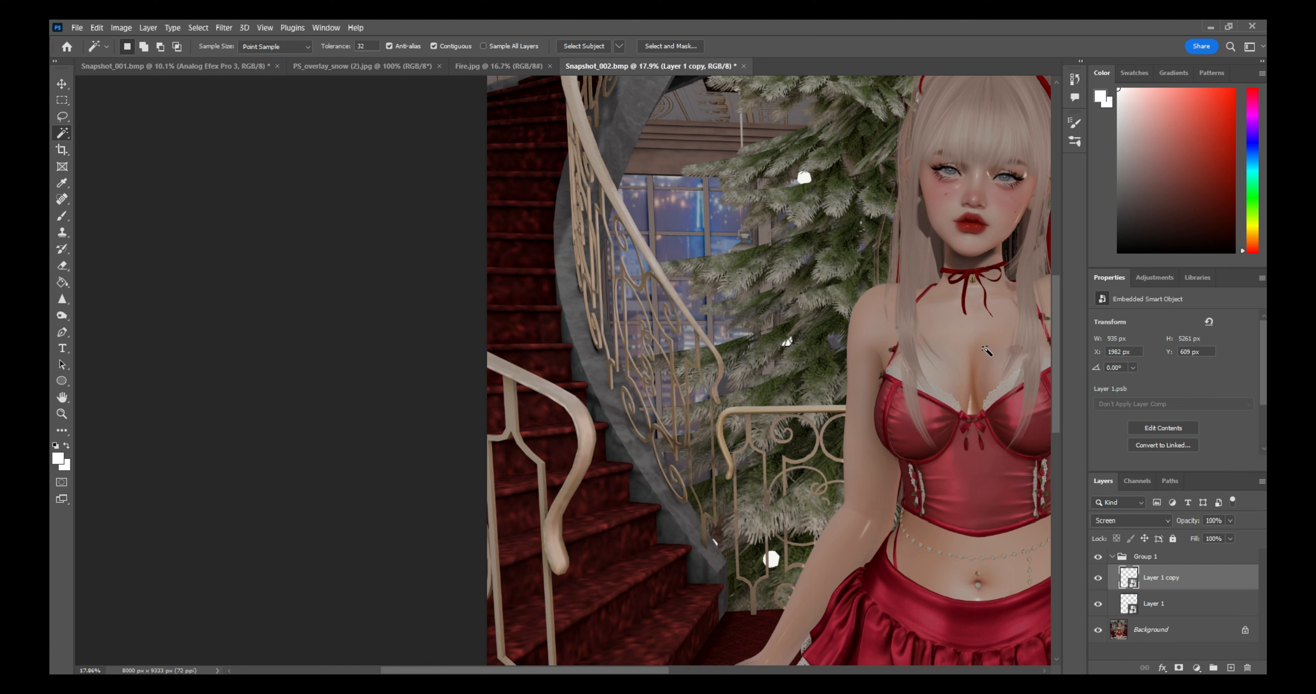
click(224, 28)
mouse_move(233, 190)
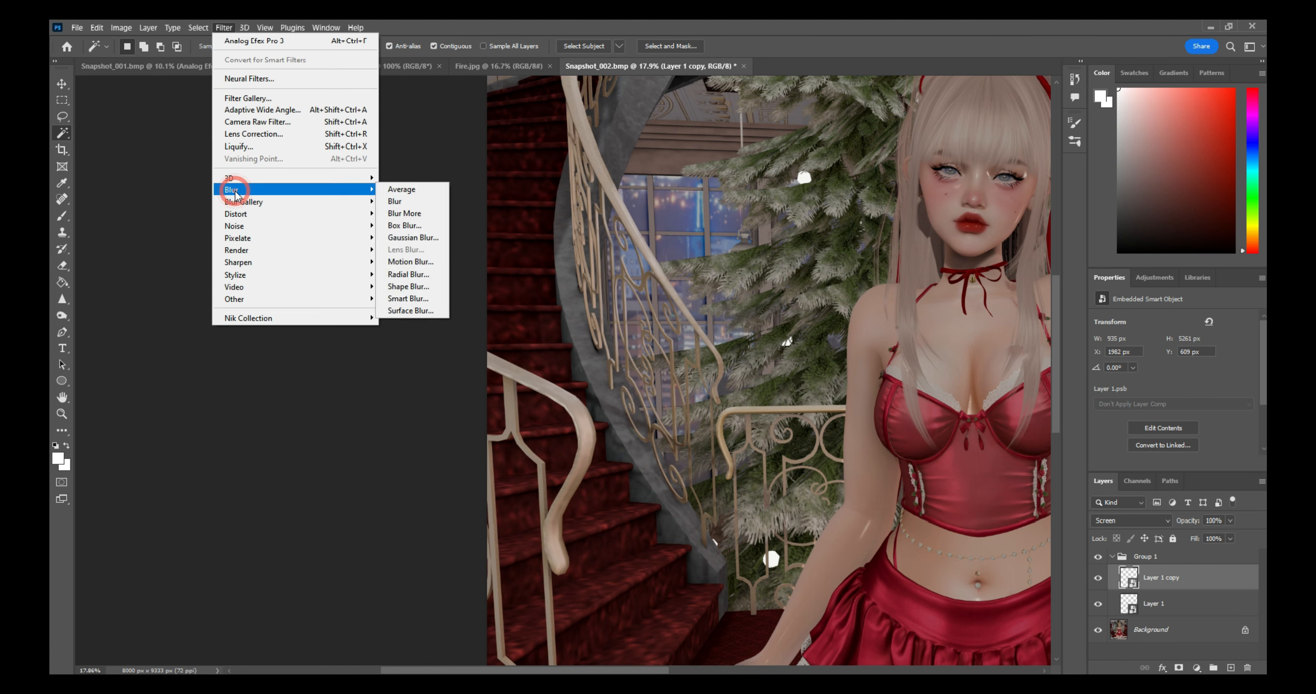
click(408, 238)
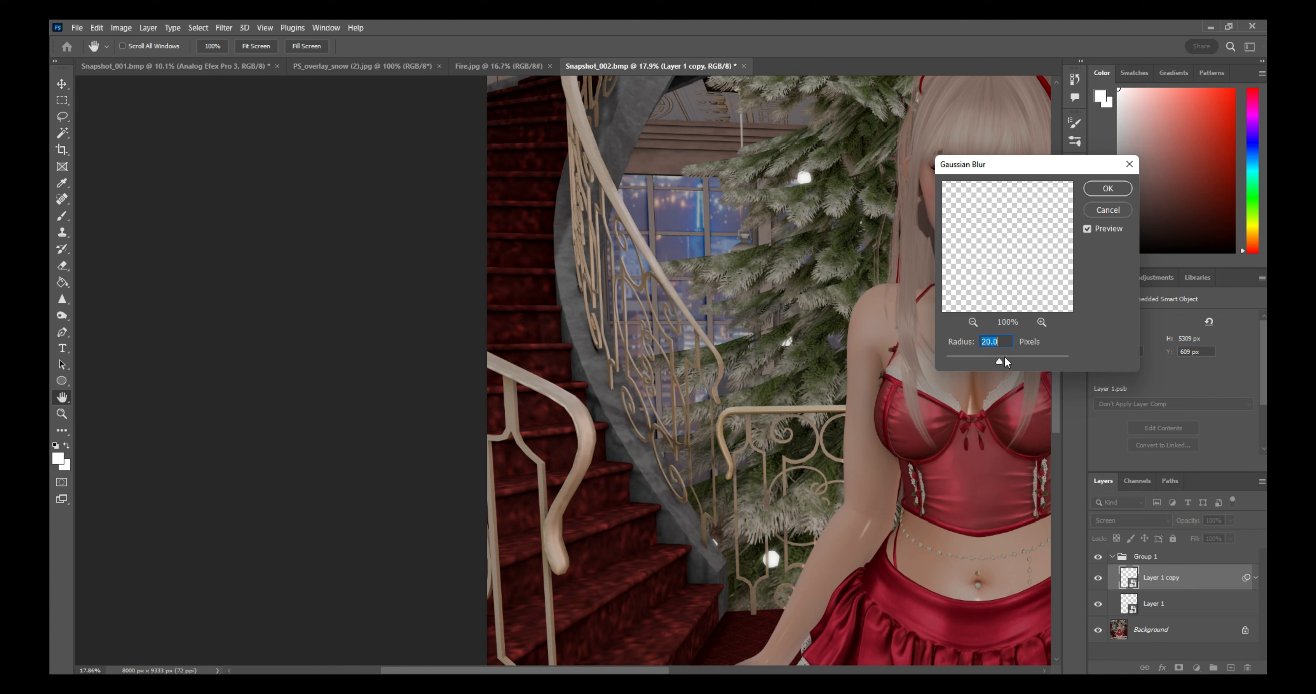
text(10)
double_click(1005, 344)
text(15)
key(Return)
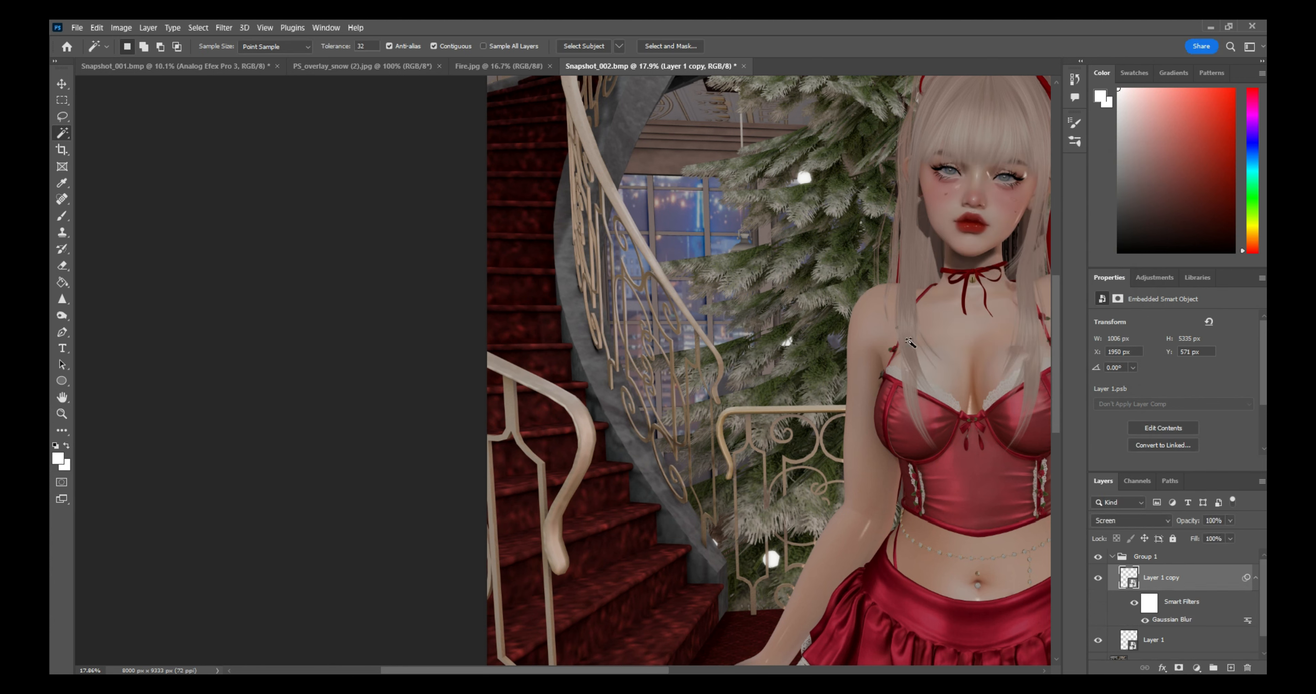
Step: Duplicate the blurred lights copy three times and set the topmost copy's Gaussian Blur radius to 20 pixels
click(1173, 577)
key(ctrl+j)
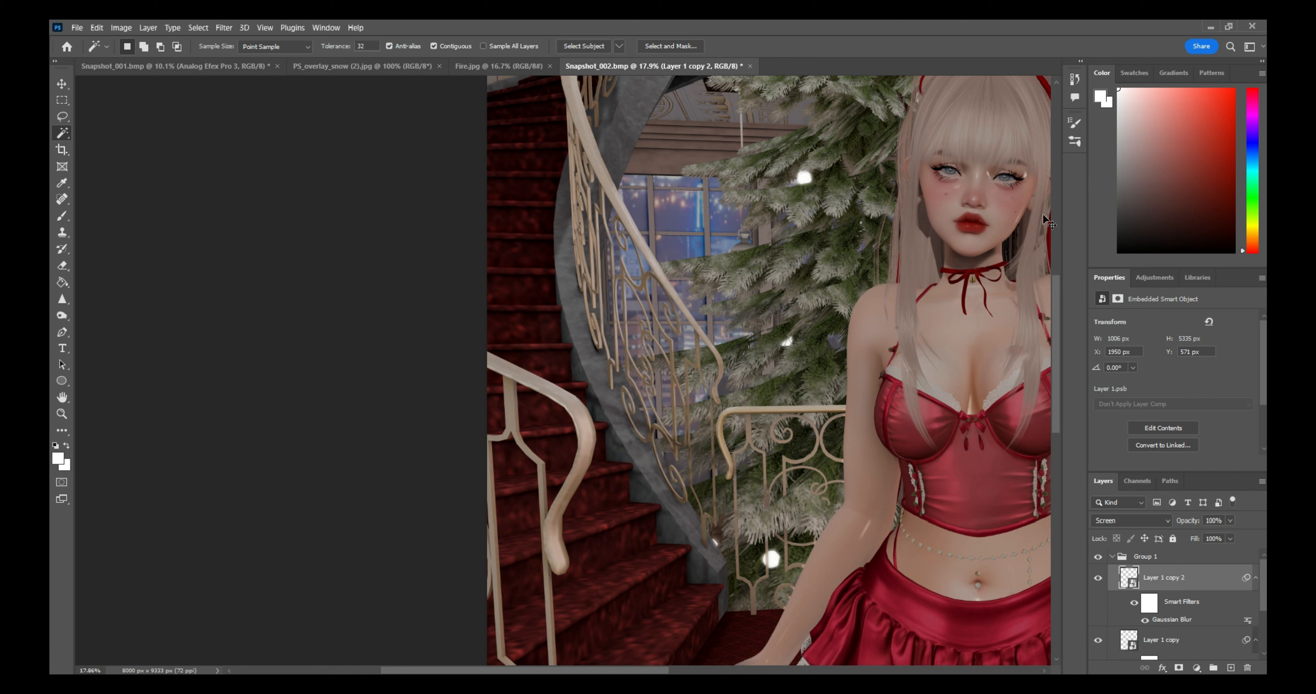
key(ctrl+j)
key(ctrl+j)
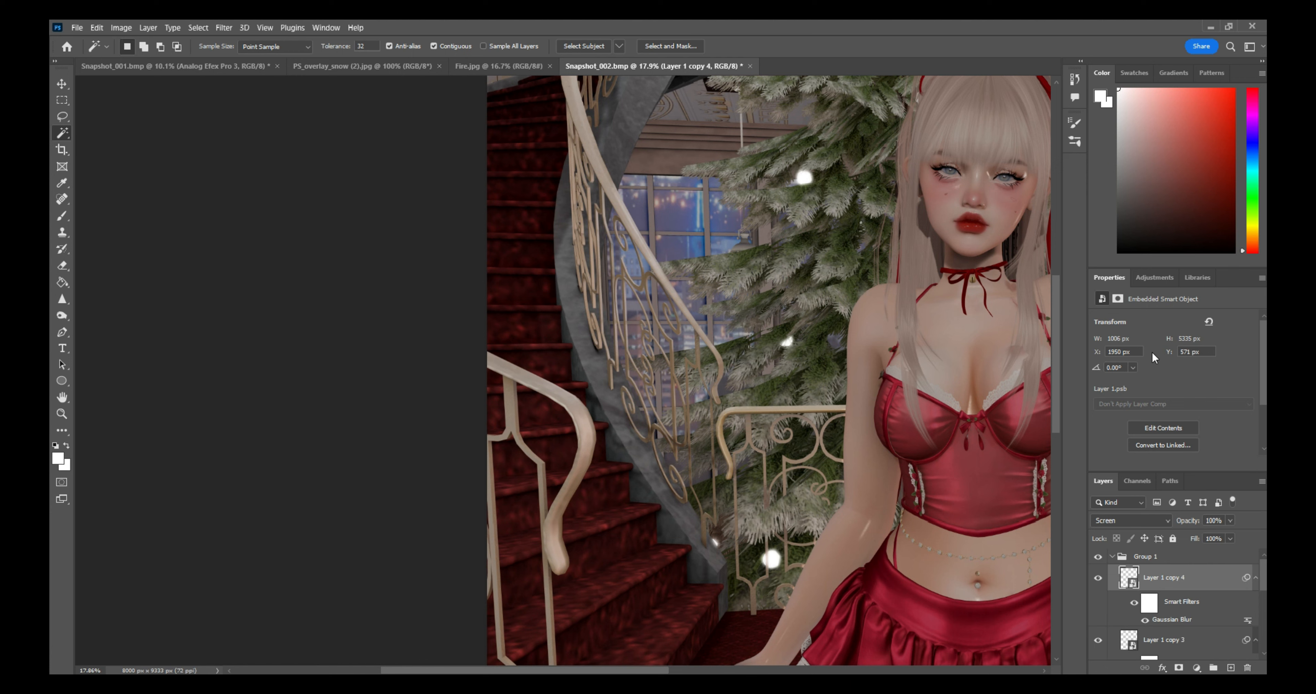
double_click(1171, 620)
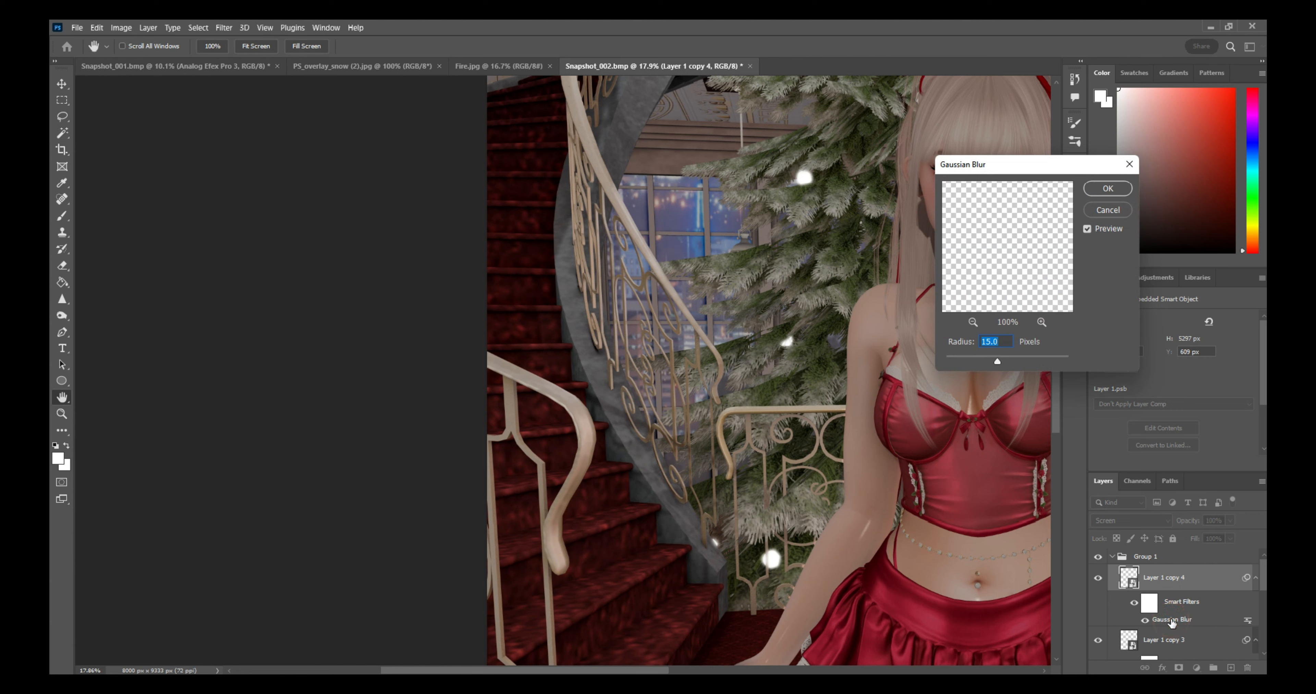
text(20)
key(Return)
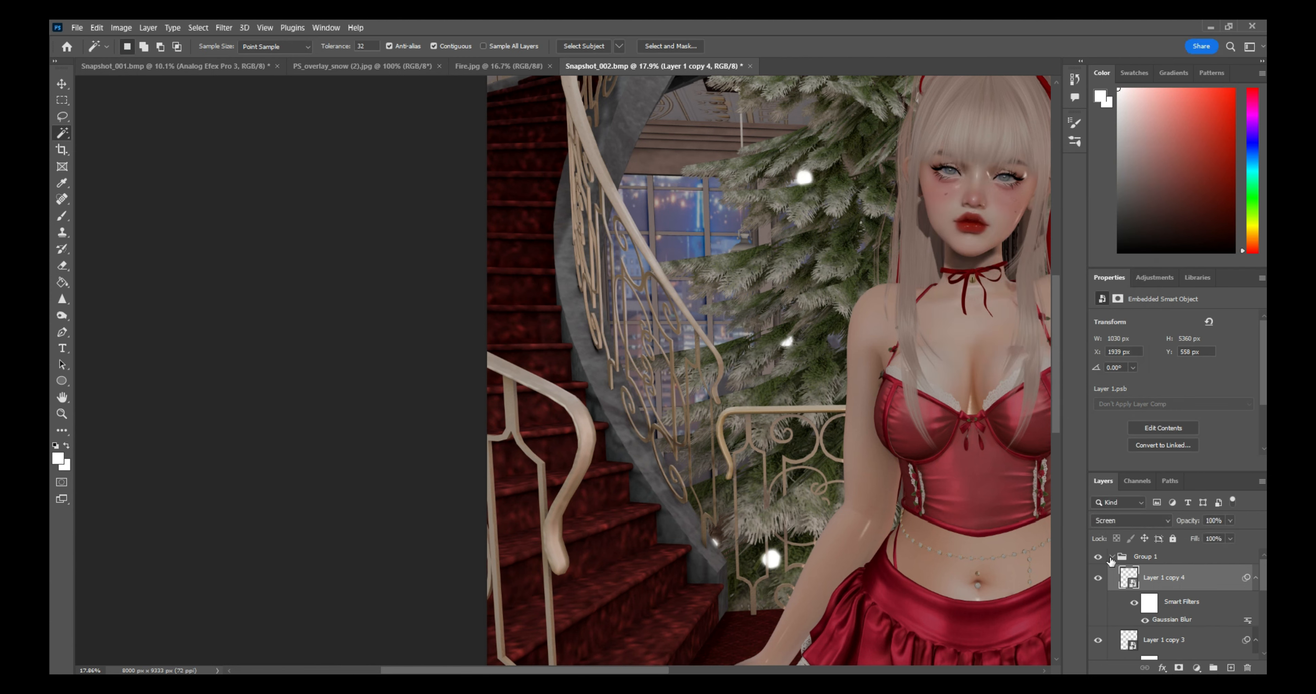
Step: Close the Properties display to make room for the full layer stack, and merge Group 1 into a single layer
click(1262, 278)
click(1241, 301)
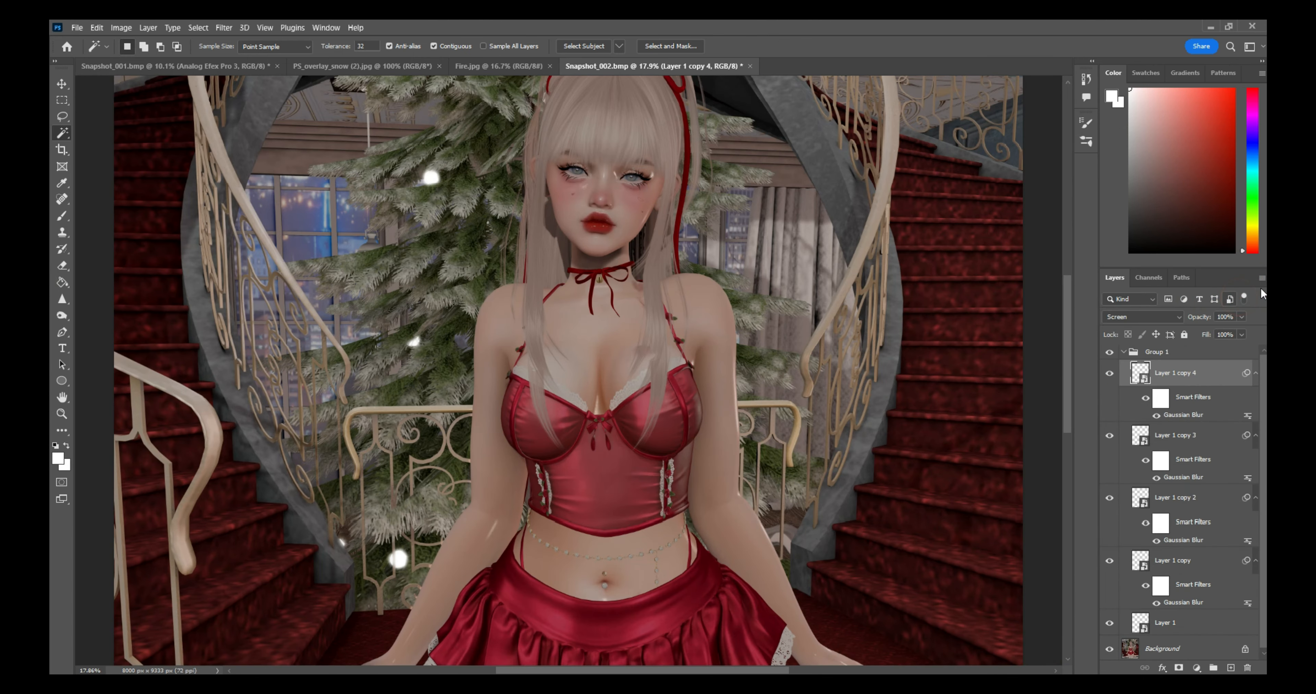
click(1157, 352)
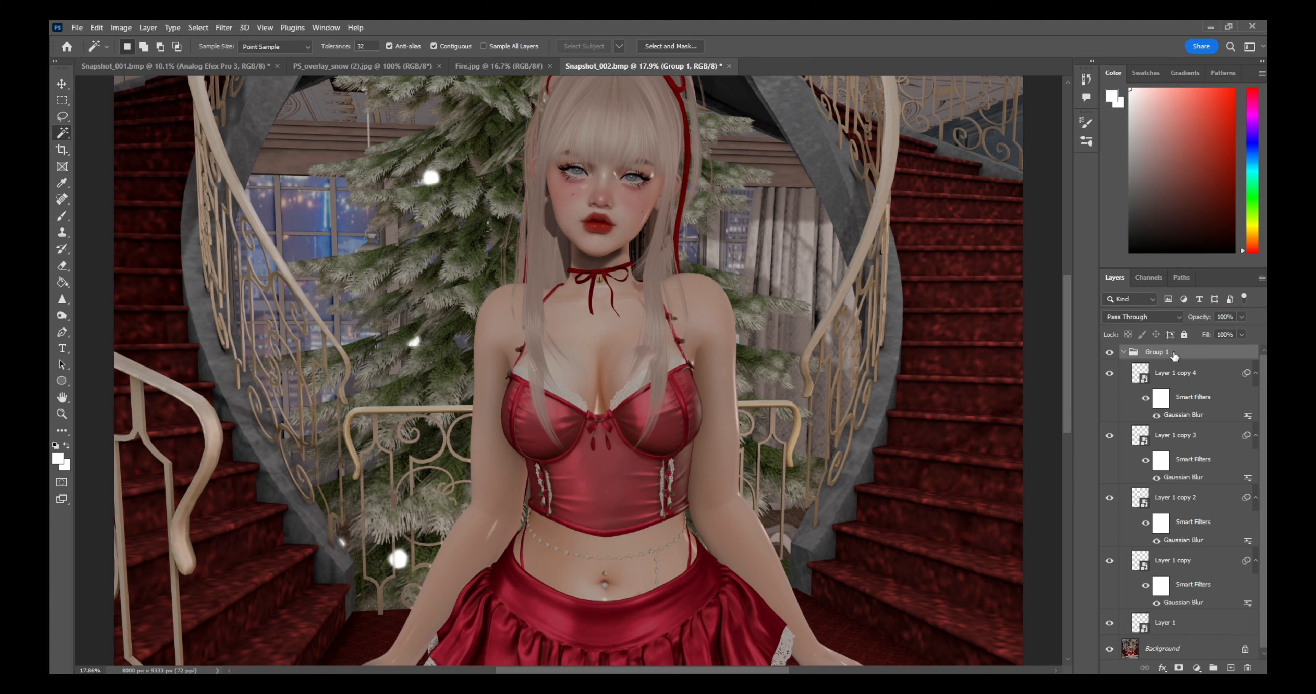
right_click(1174, 356)
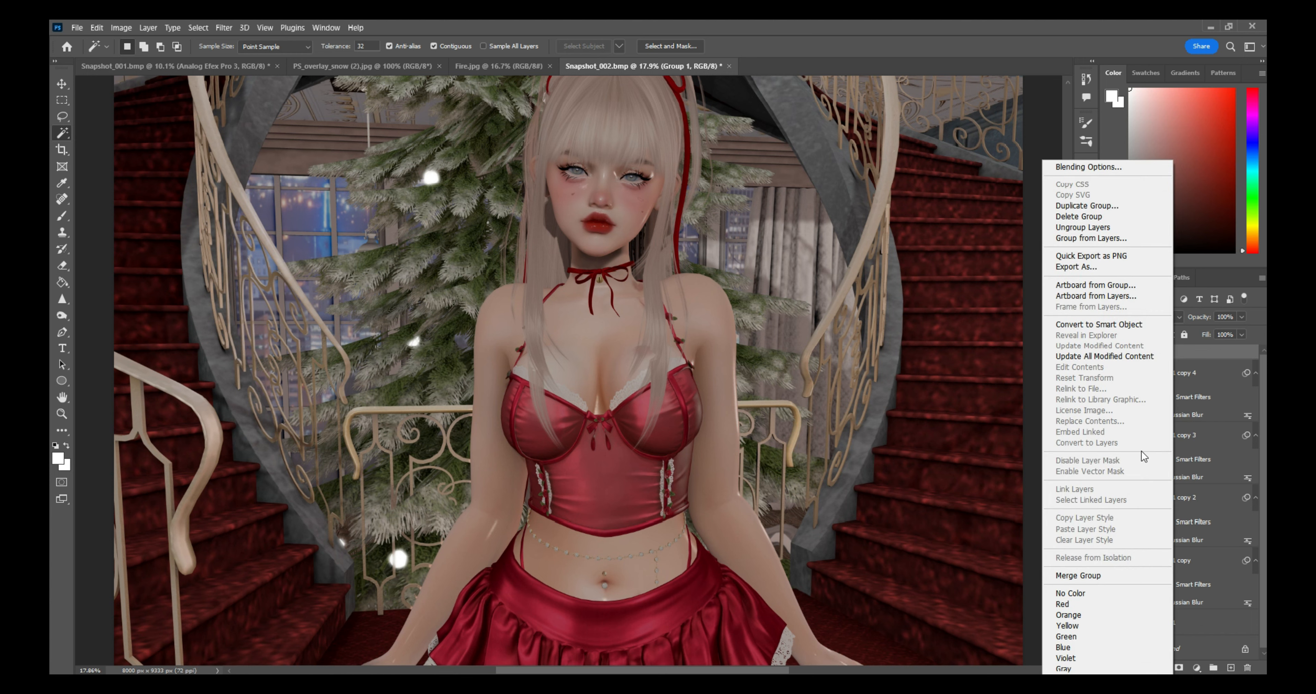
click(1073, 575)
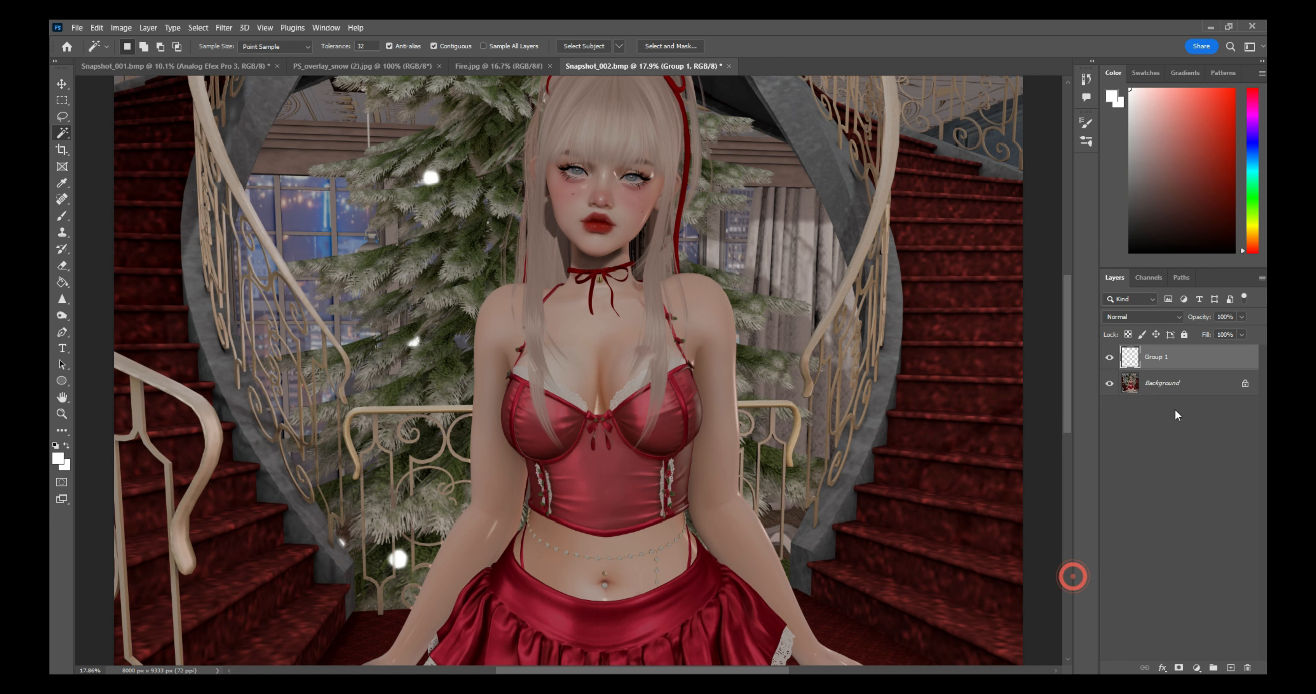
Step: Set the merged lights layer's blend mode to Screen and apply a Gaussian Blur with a 20 pixel radius to it
click(1181, 321)
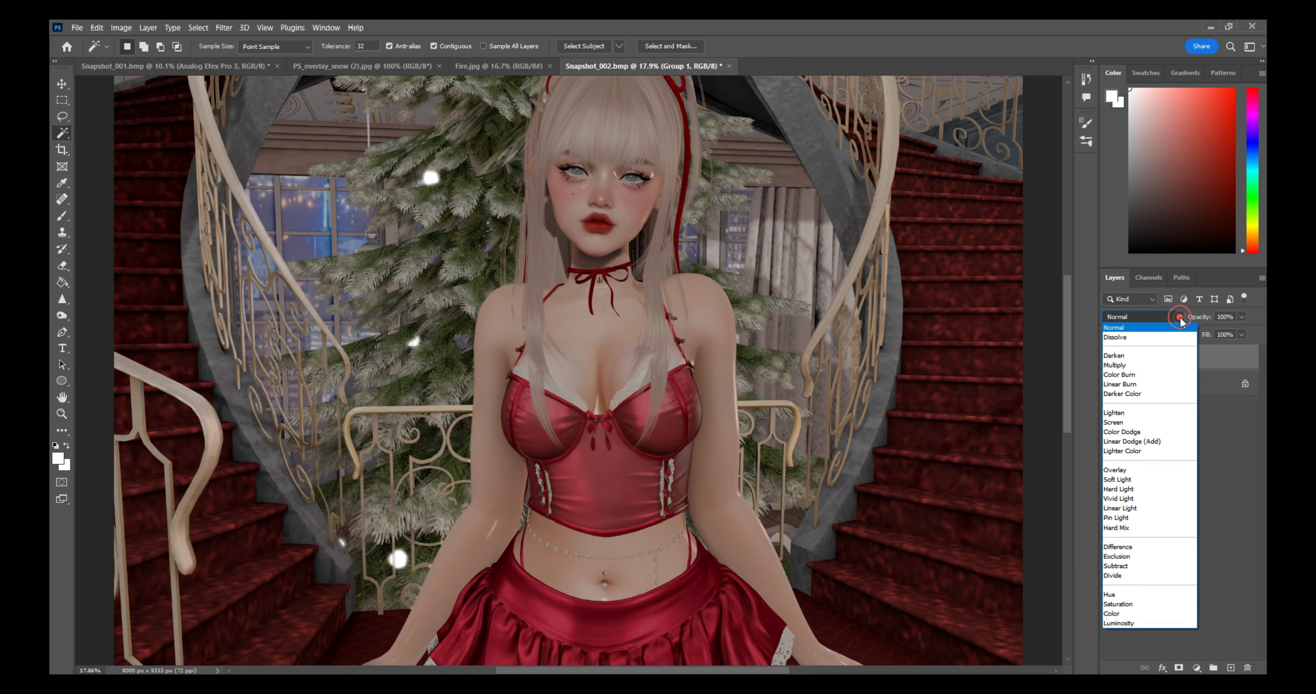
click(1125, 424)
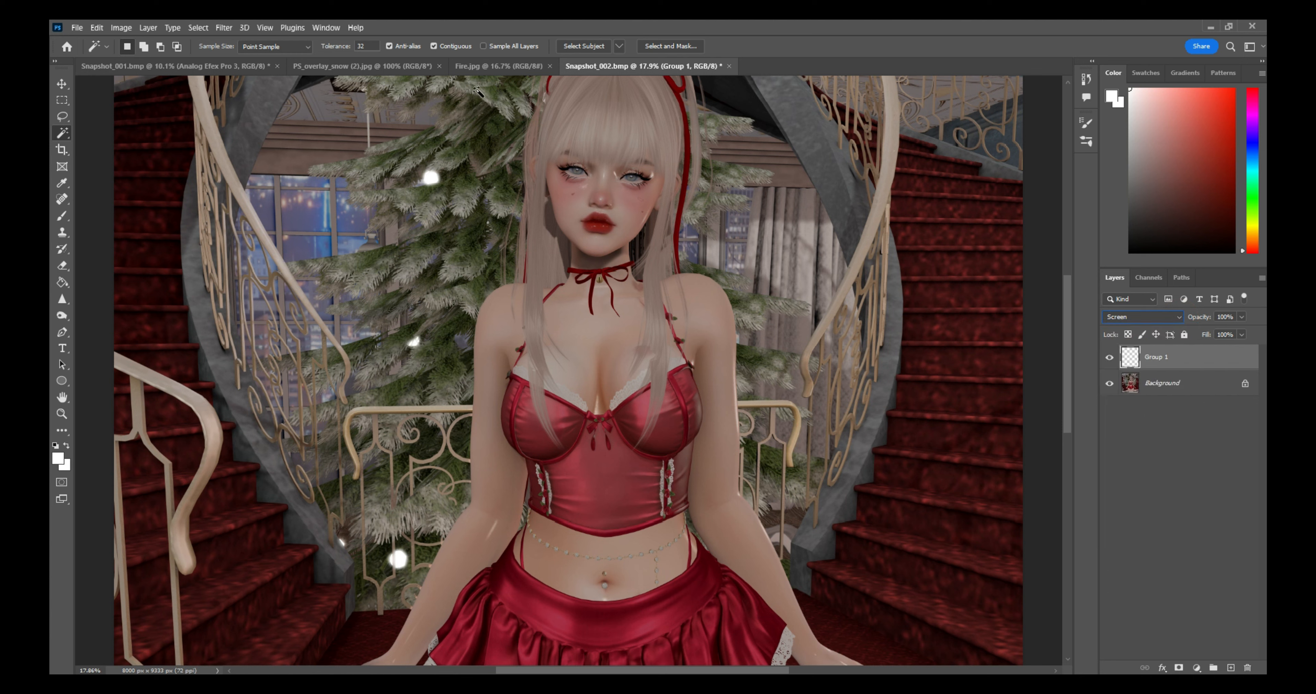
click(224, 28)
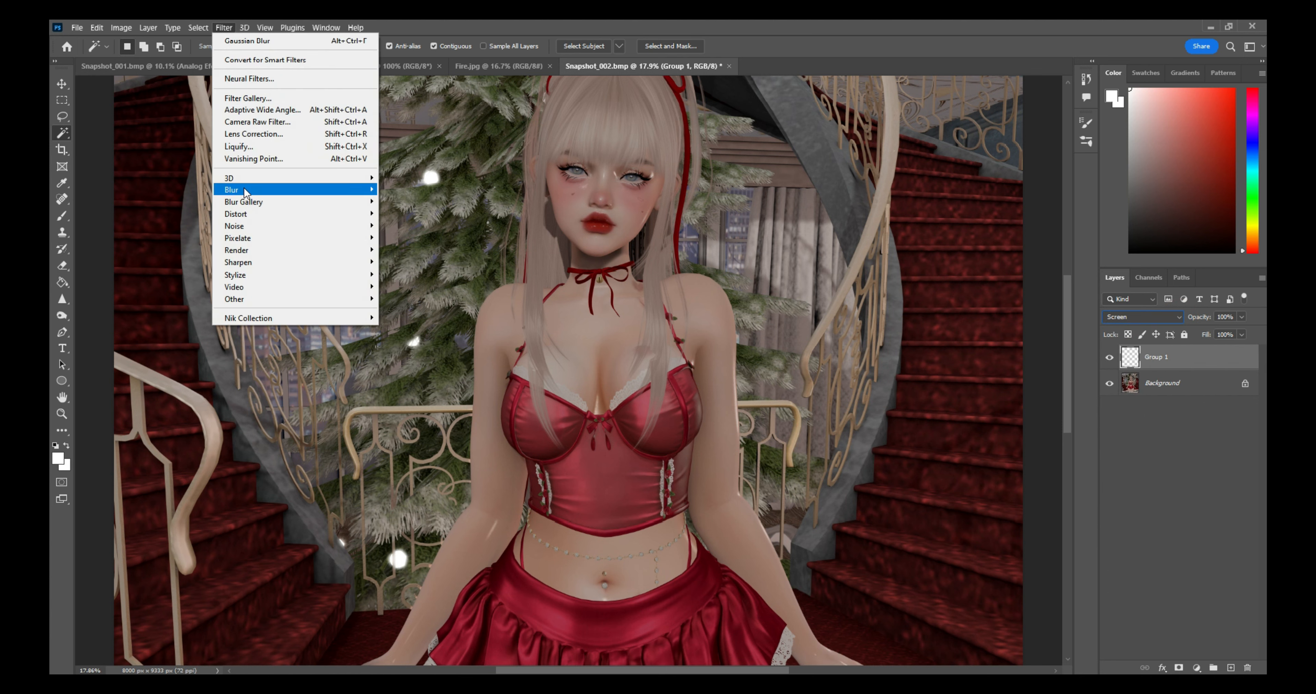
mouse_move(245, 193)
click(434, 247)
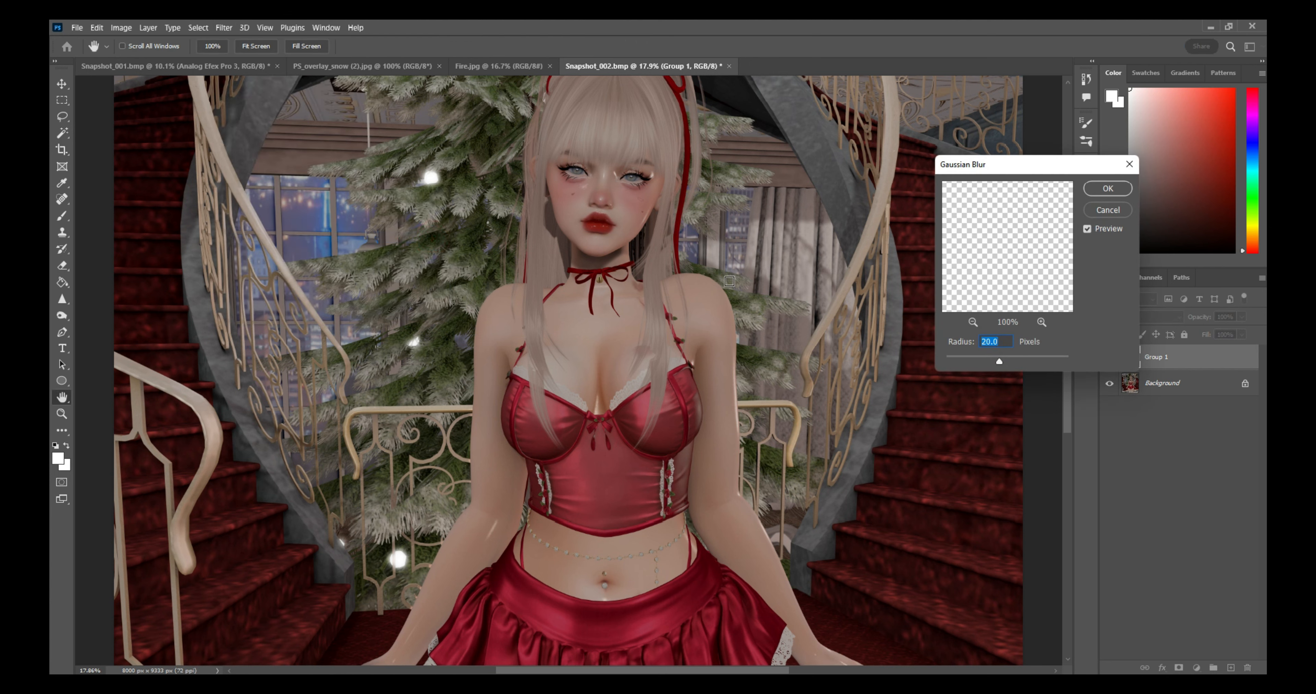
text(105)
key(BackSpace)
key(BackSpace)
text(25)
key(BackSpace)
key(BackSpace)
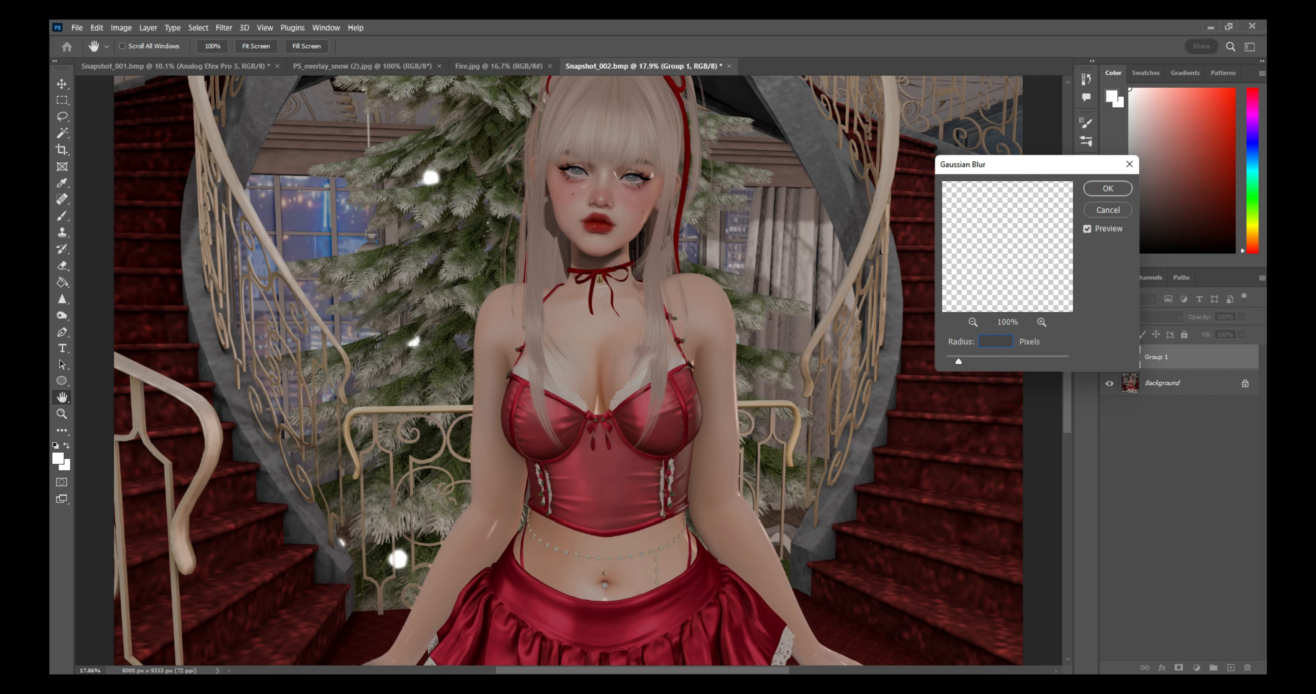
text(20)
key(Return)
Step: Lower the merged lights layer's opacity to about 79% and compare the image with the glow hidden and shown
key(w)
scroll(496, 300, down, 1)
scroll(495, 299, down, 1)
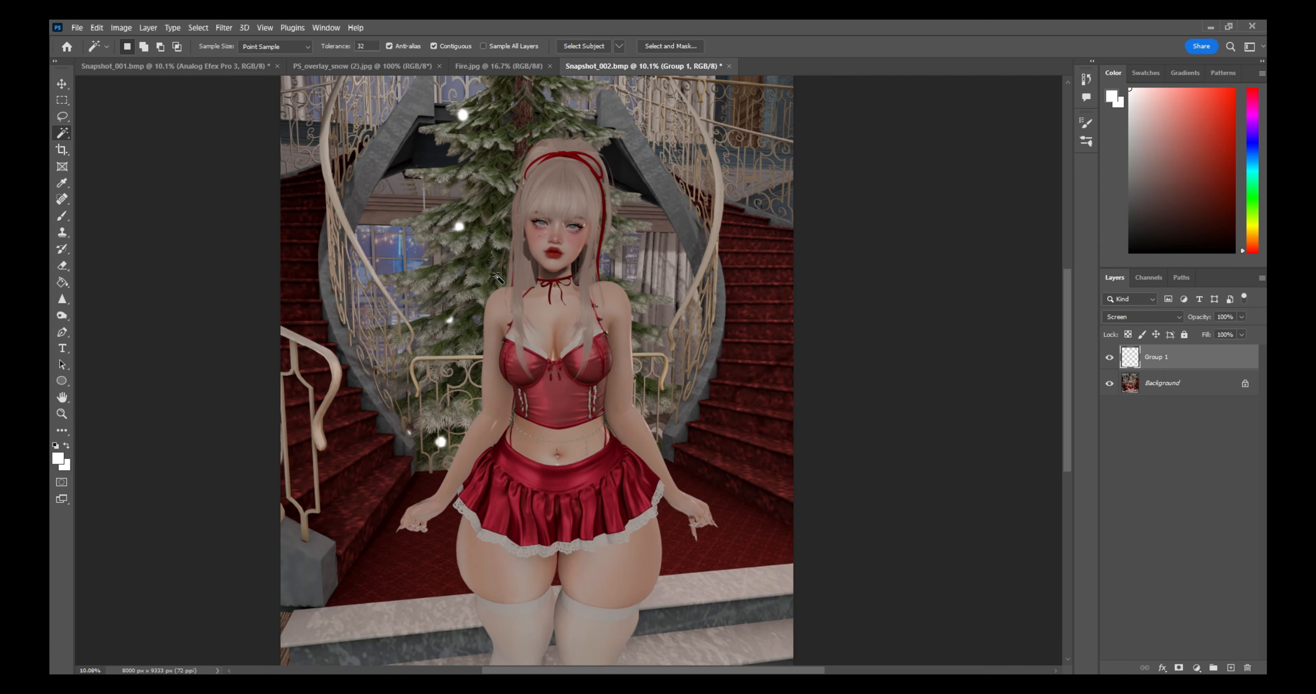
scroll(485, 224, down, 1)
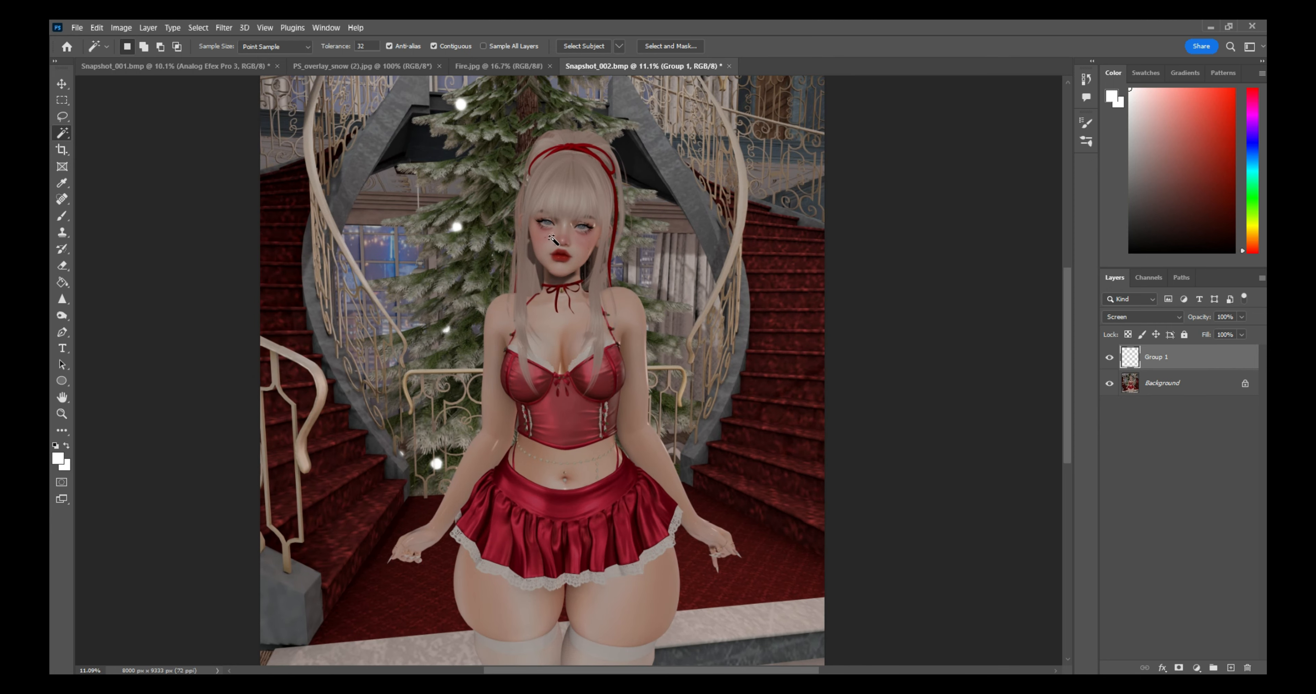
scroll(555, 241, up, 1)
click(1241, 317)
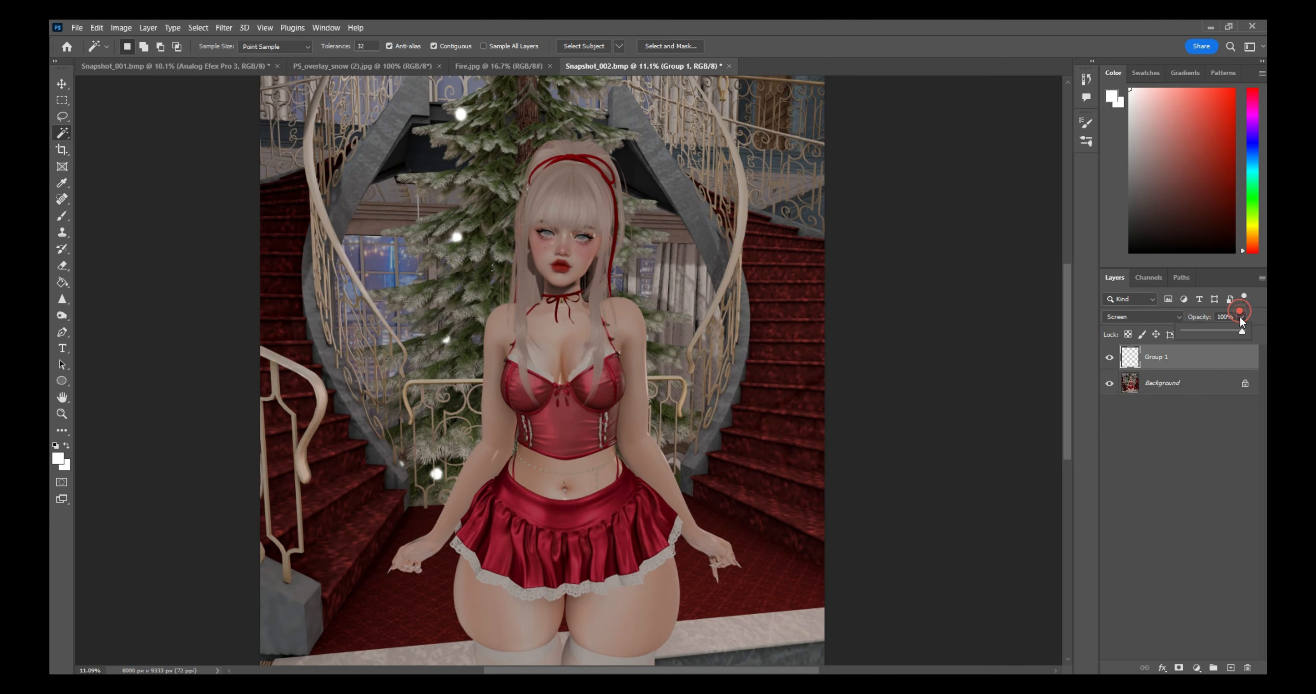
drag(1229, 330, 1228, 331)
click(1110, 358)
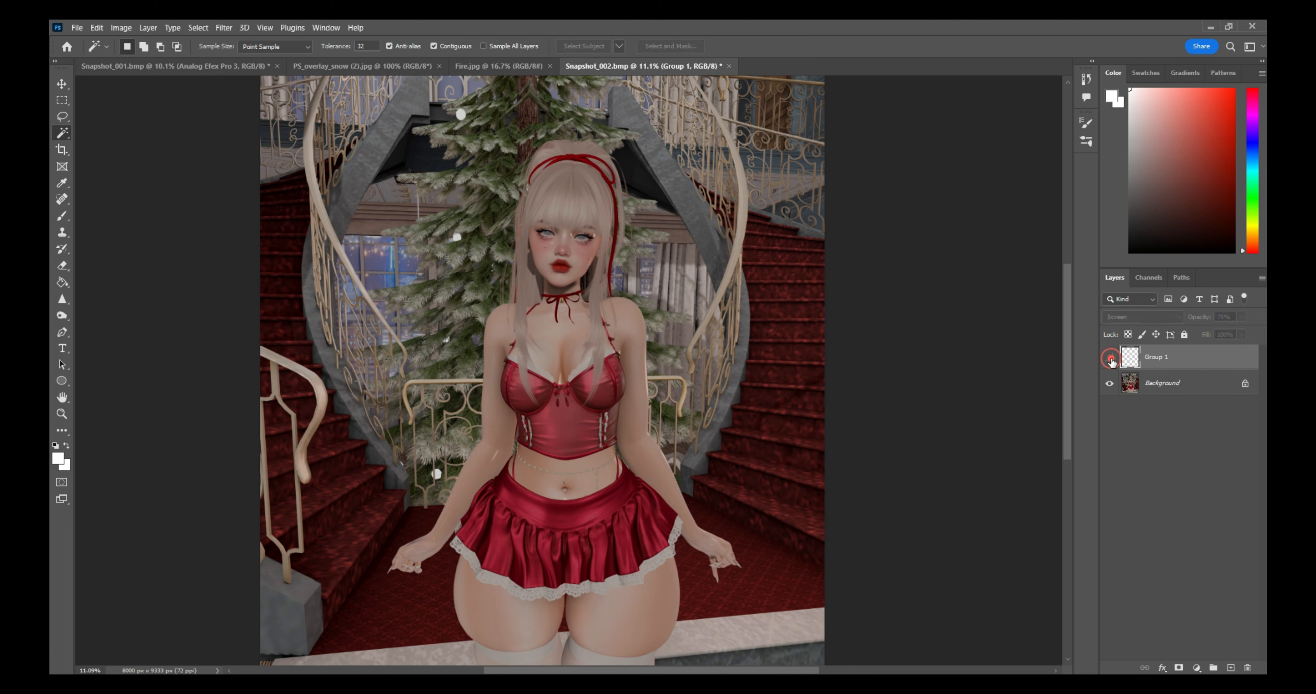
Step: Merge the glowing lights layer with the Background
click(1170, 359)
click(1167, 383)
right_click(1167, 382)
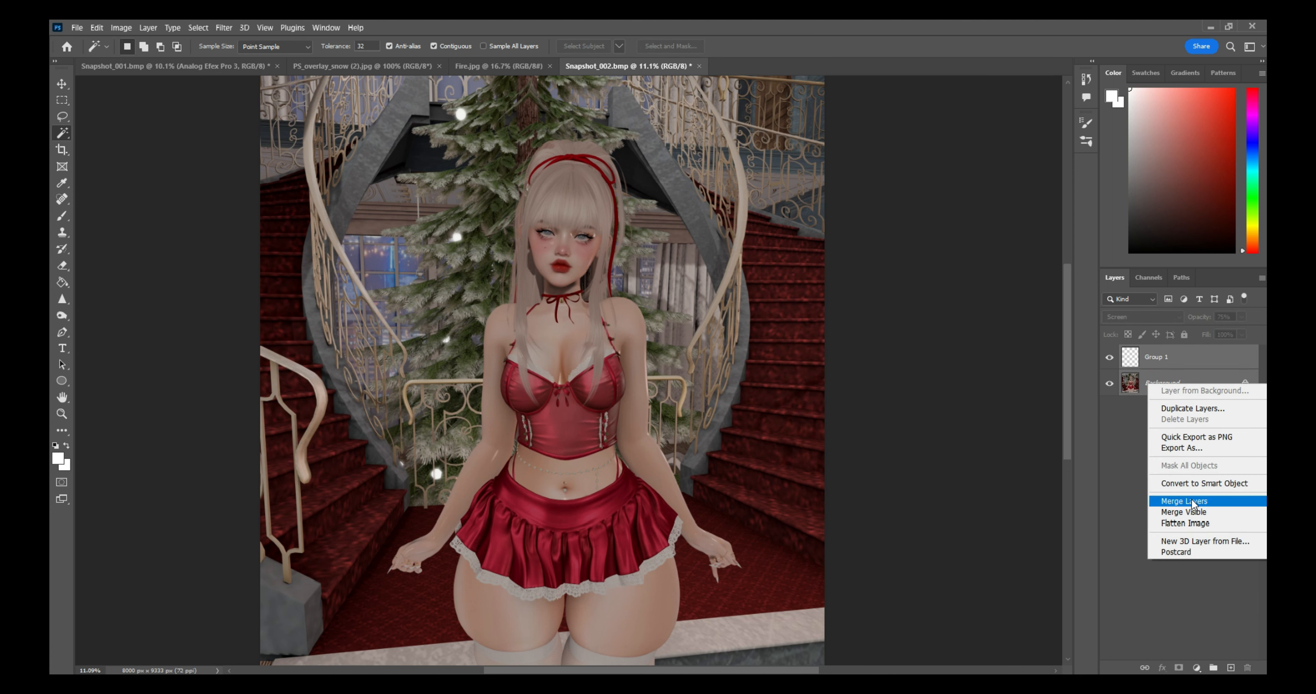
click(1192, 506)
scroll(369, 163, up, 1)
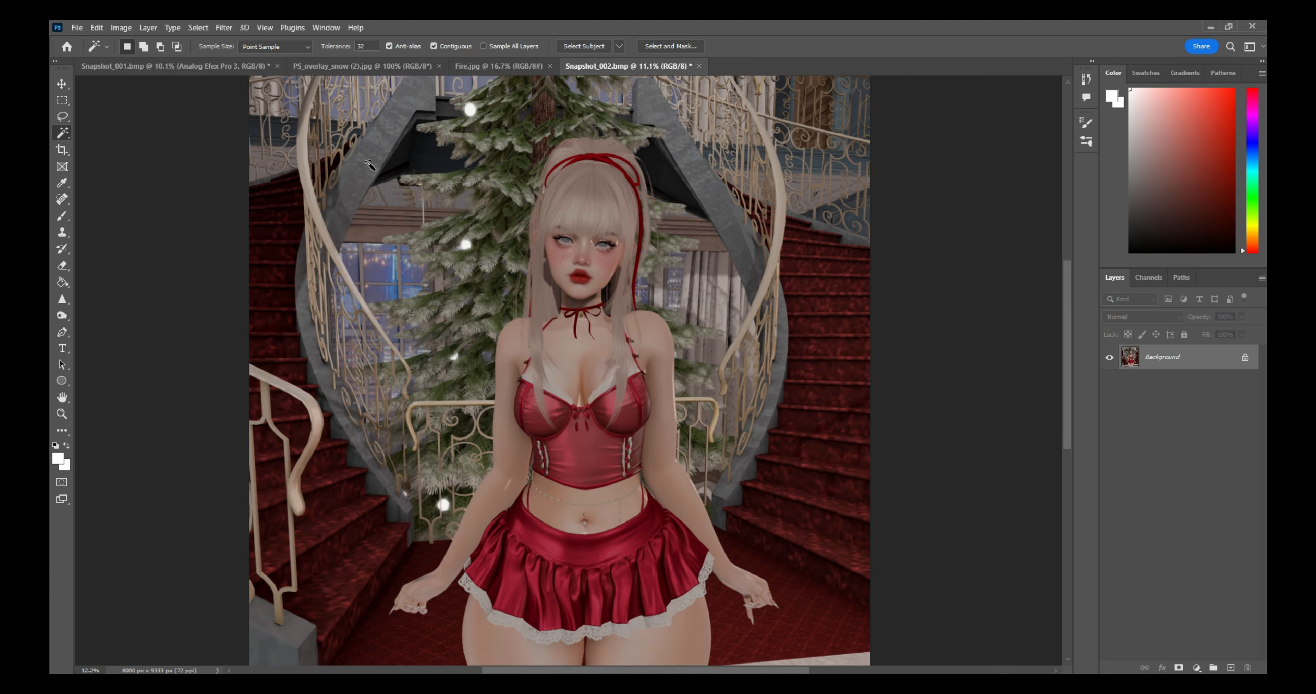
scroll(369, 163, up, 1)
scroll(508, 230, up, 2)
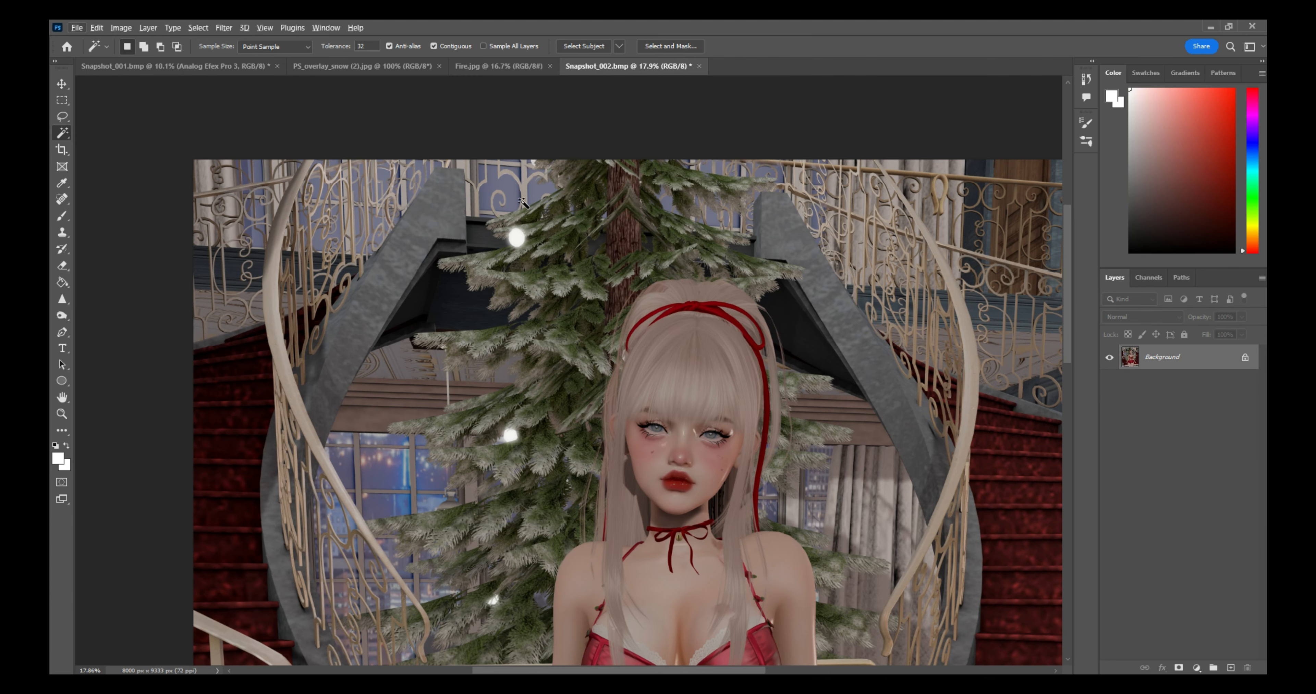
scroll(566, 286, down, 3)
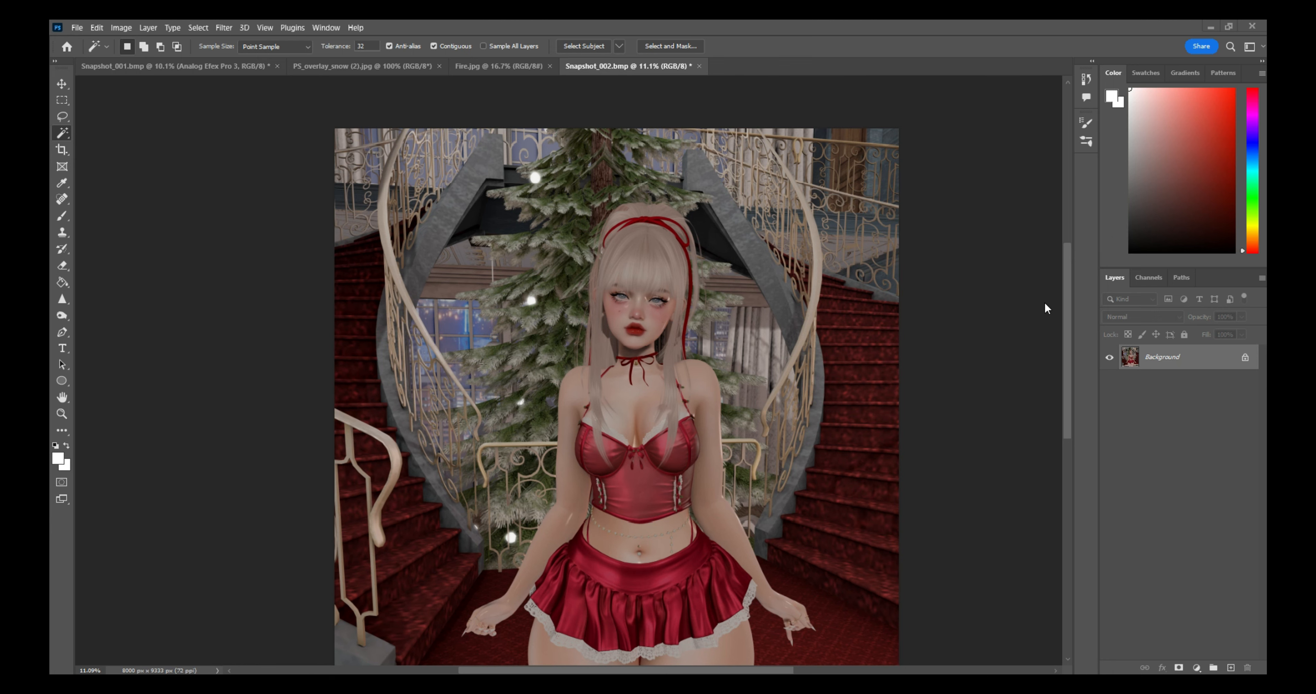
scroll(869, 296, down, 1)
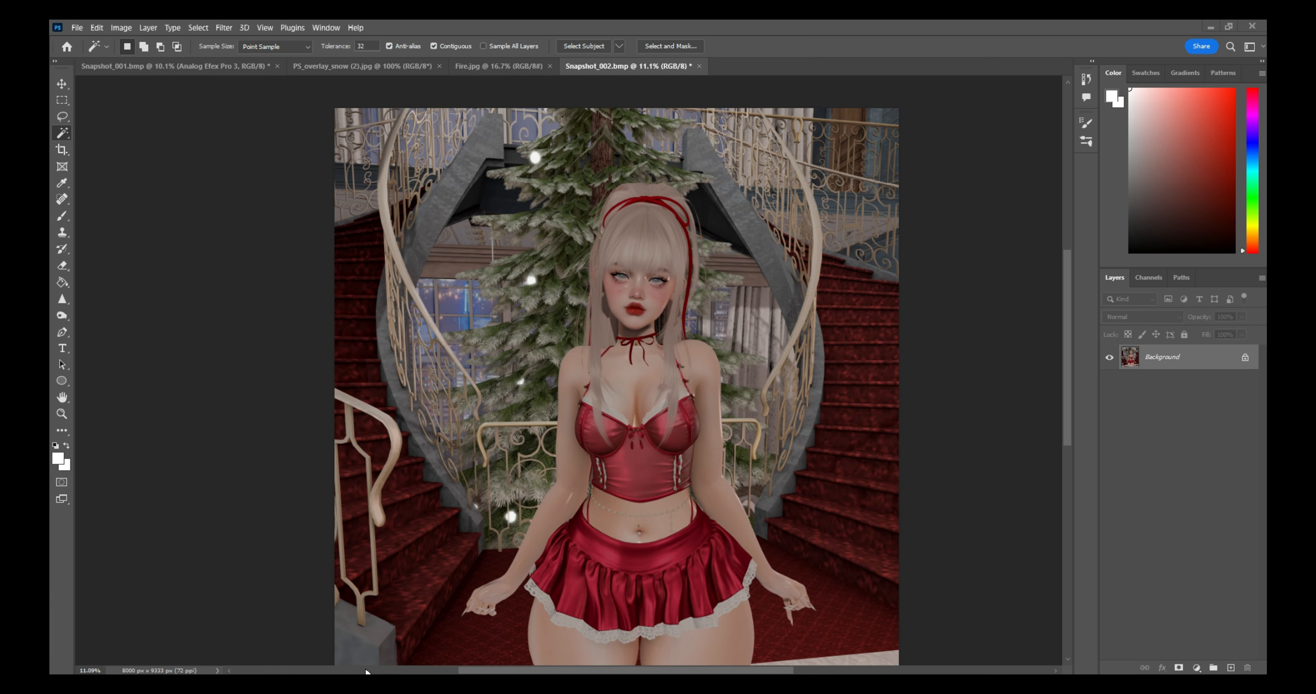
Step: Switch to the Black Dragon viewer, bring the inventory with the misato results into view, and collapse its Trash folder
key(alt+Tab)
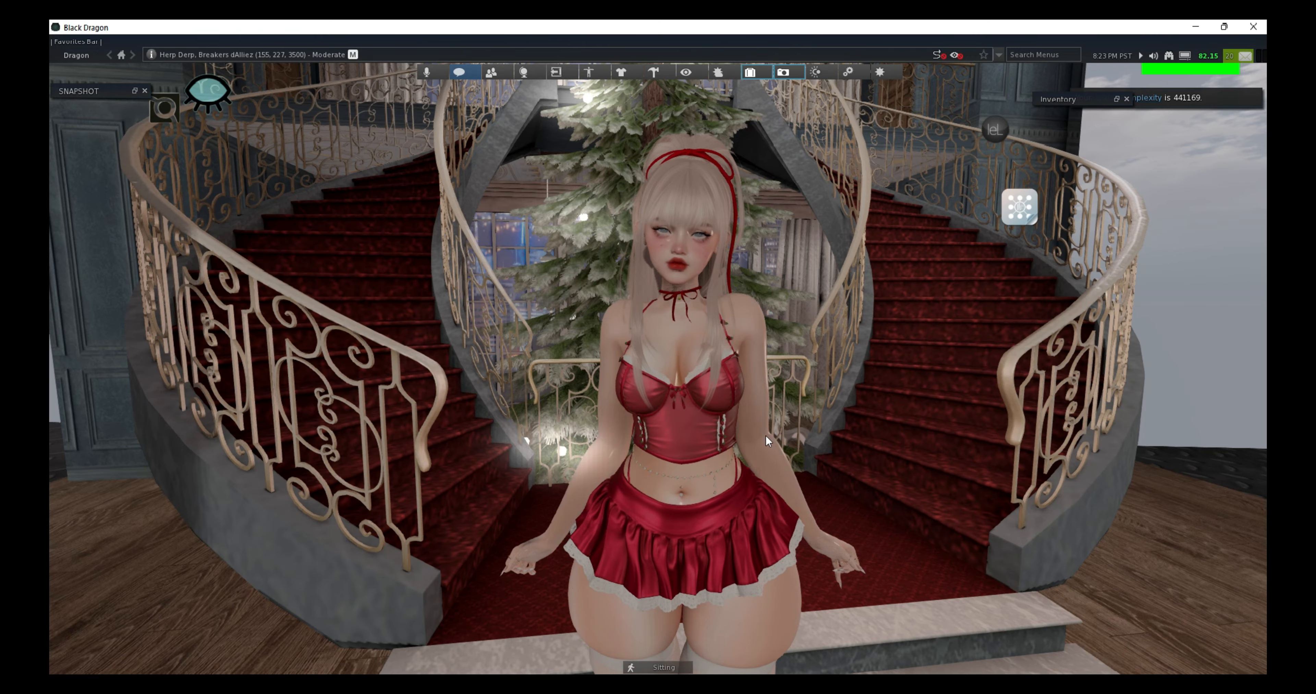
click(760, 71)
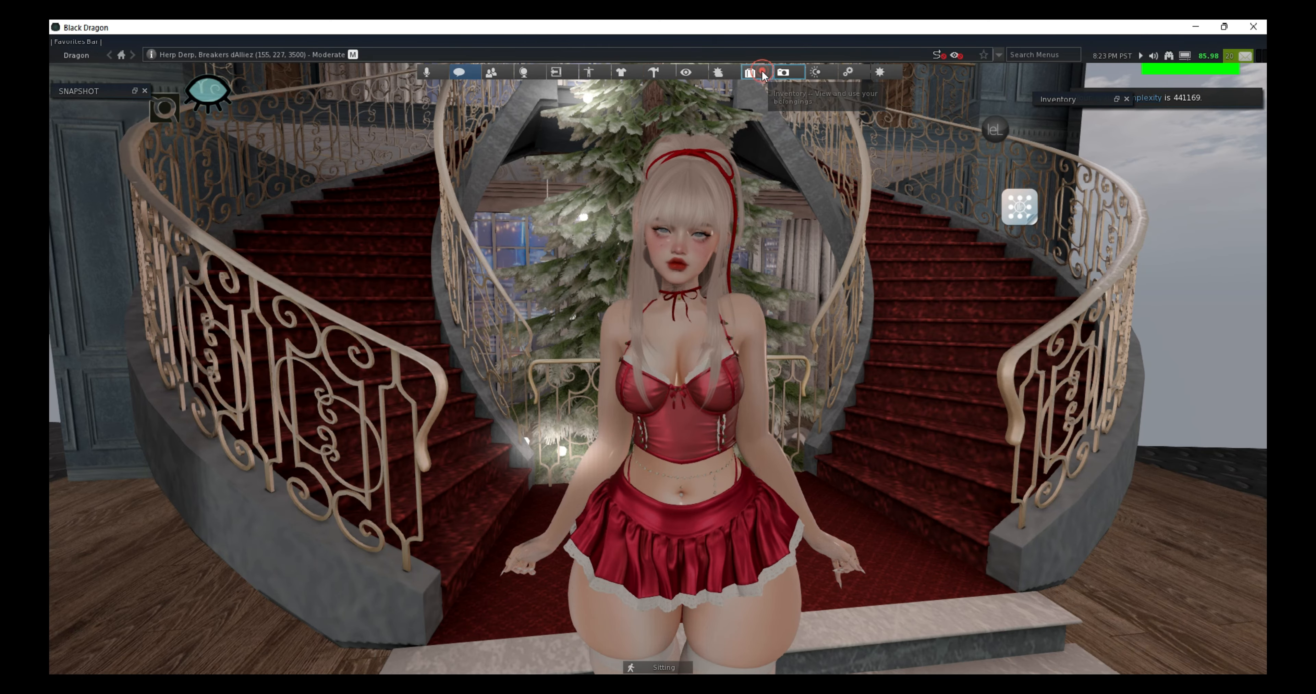
drag(963, 137, 1124, 118)
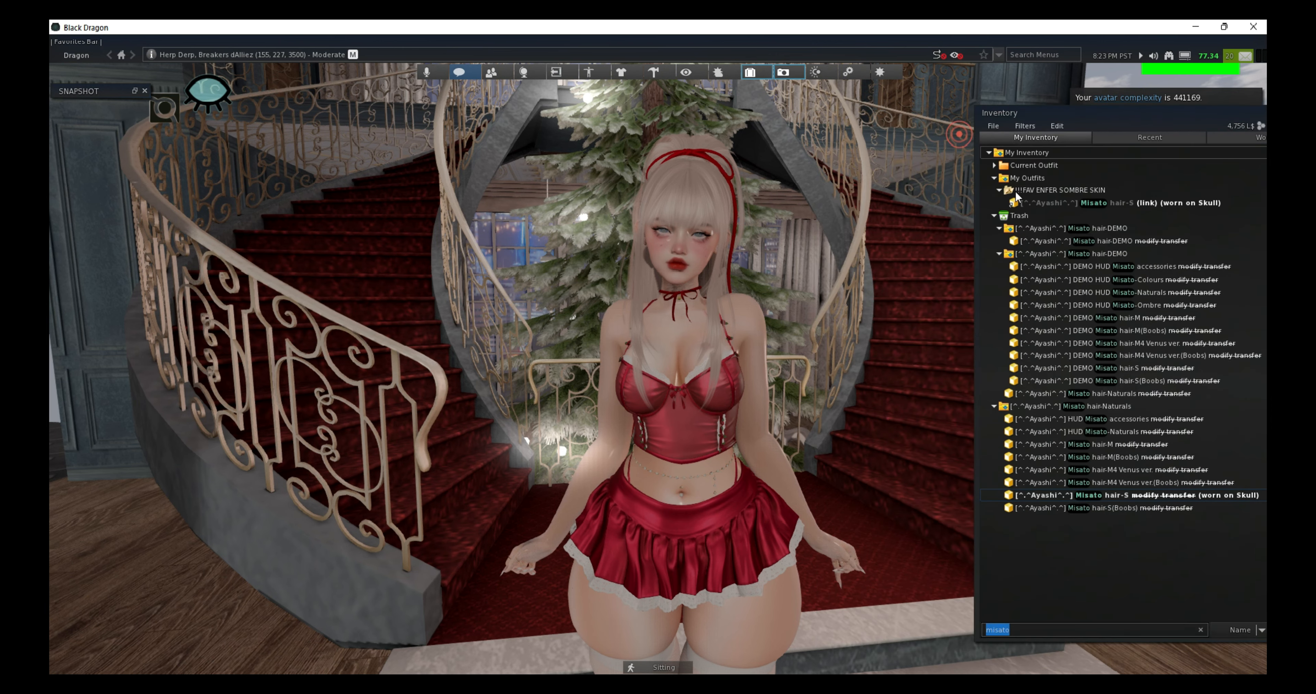
click(994, 216)
Step: Detach the worn Misato hair-S from the avatar and add it back
right_click(1059, 318)
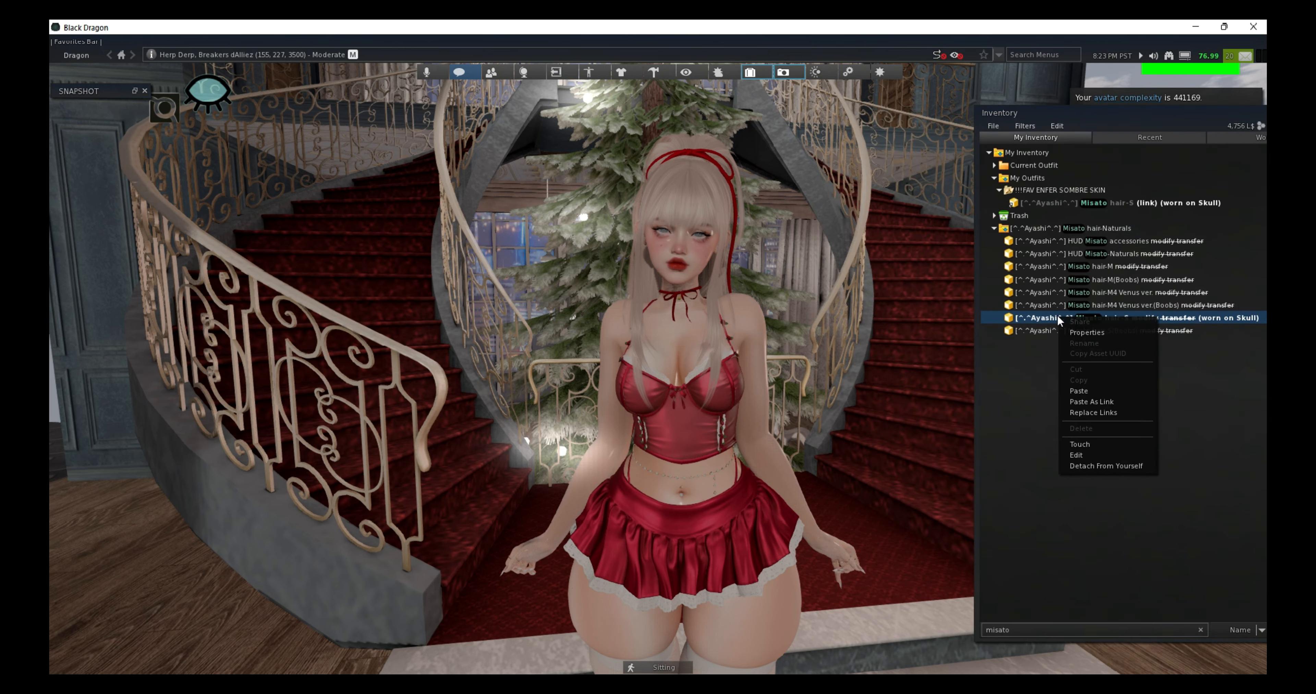
click(1088, 466)
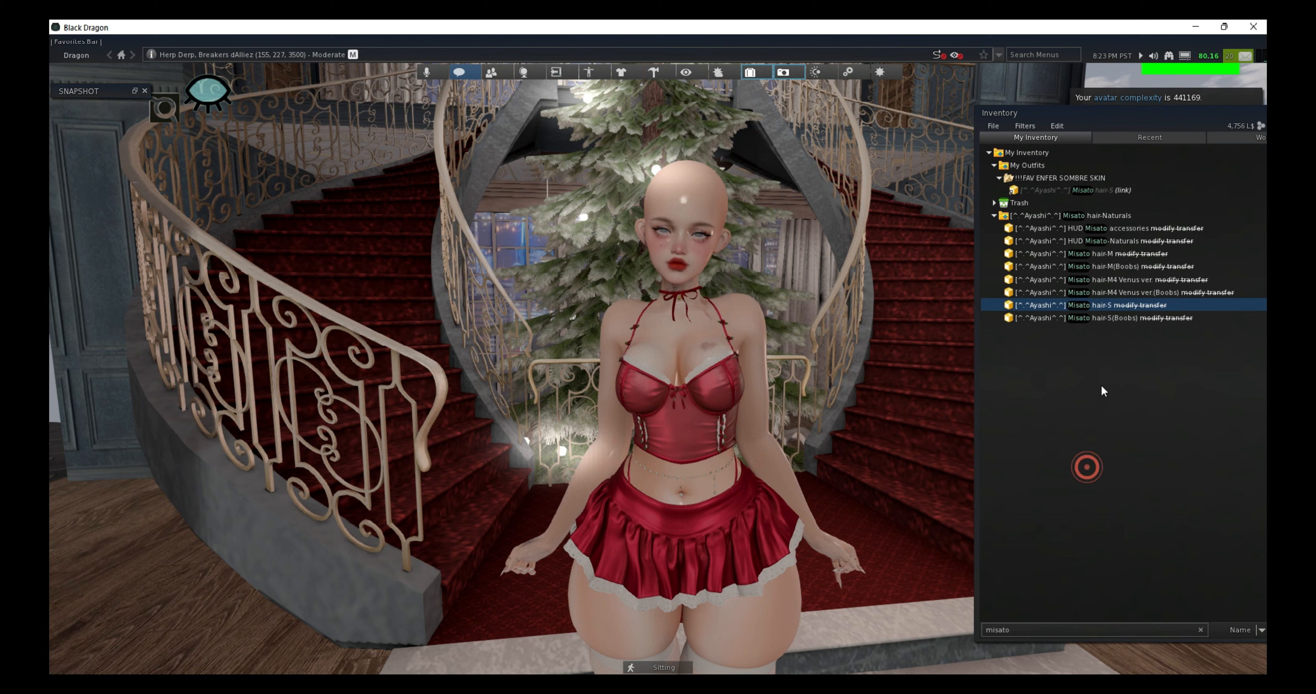
right_click(1075, 307)
click(1099, 466)
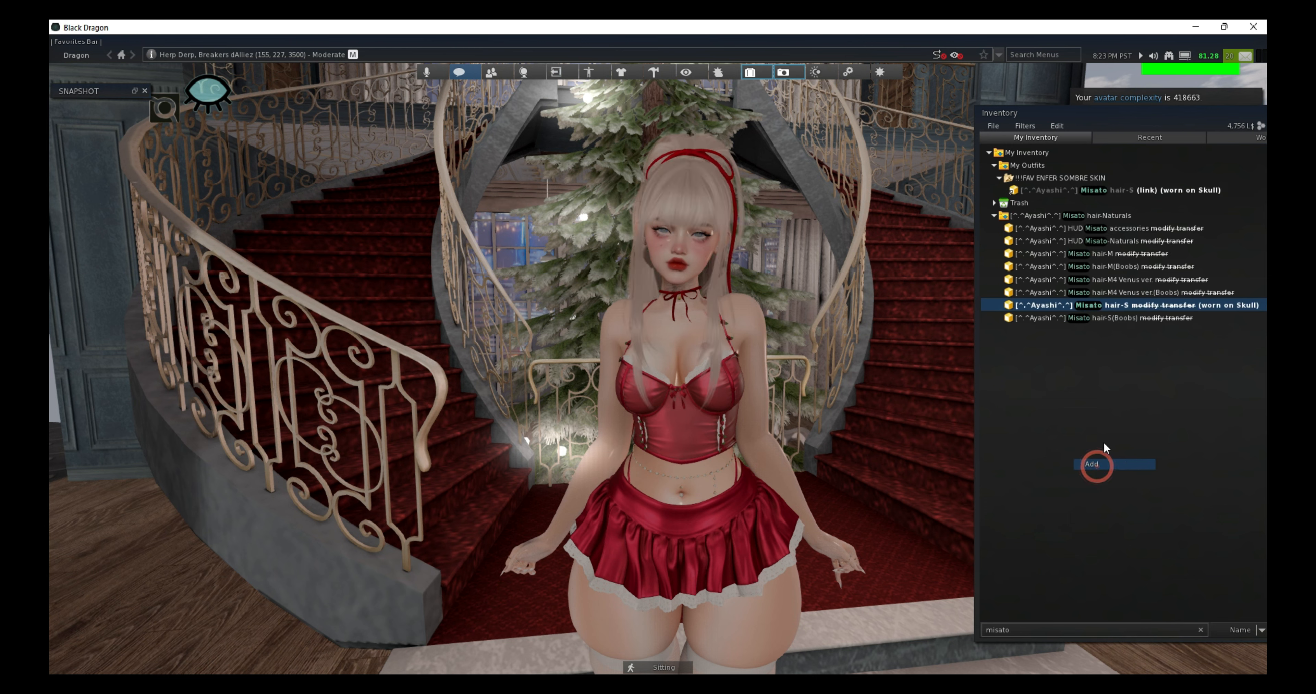
Step: Add the HUD Misato-Naturals hair colour HUD to the avatar
right_click(1098, 253)
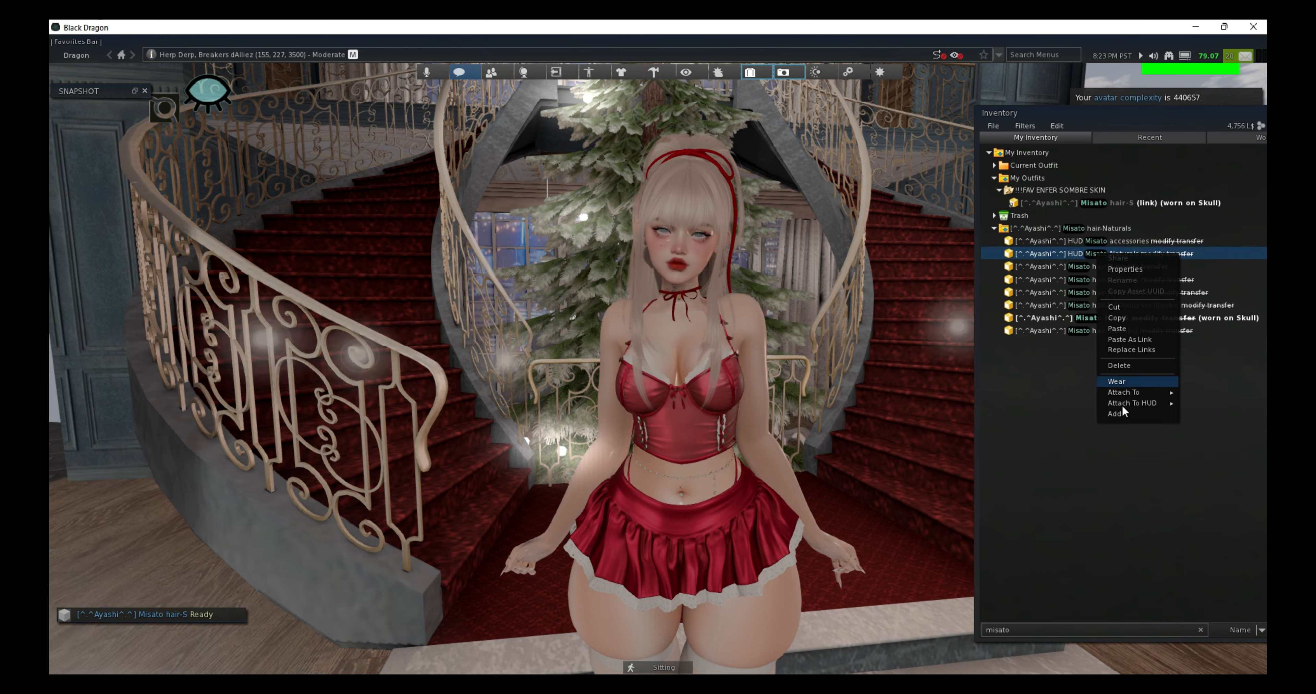
click(1116, 414)
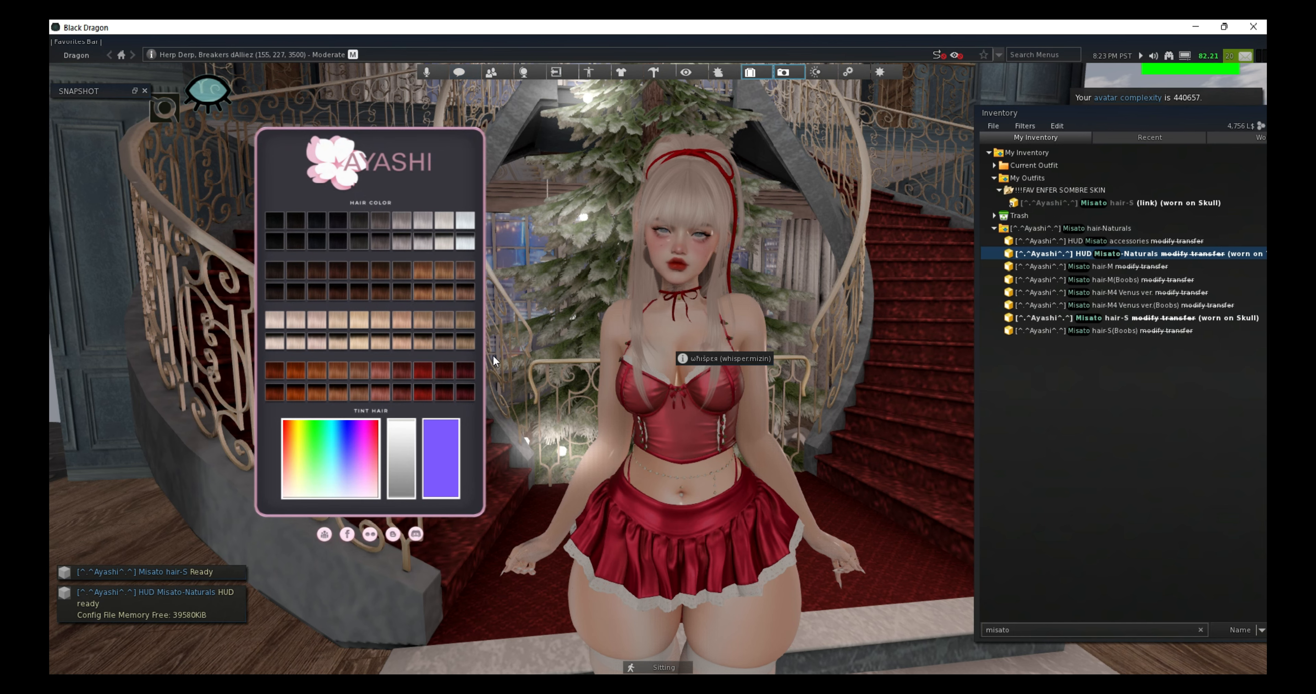
Step: Recolour the Misato hair with light blonde swatches from the Ayashi hair colour HUD, check it on the avatar, and detach the HUD
click(286, 332)
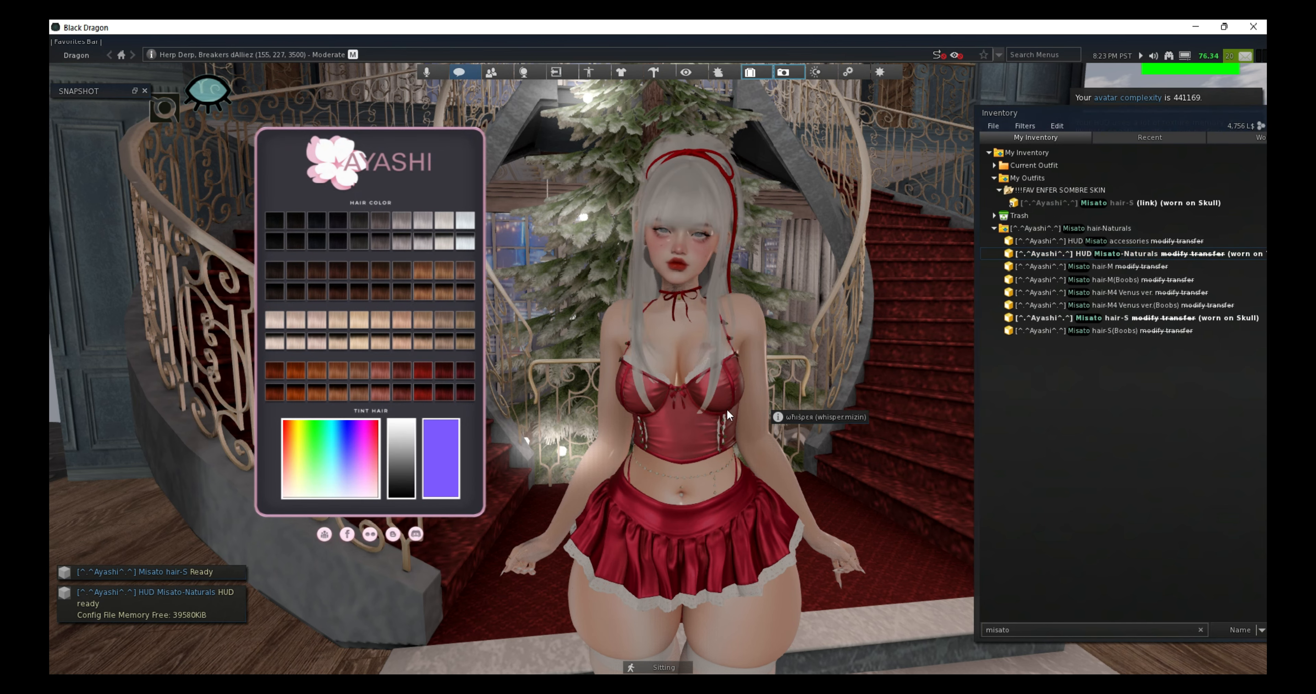
scroll(691, 404, up, 3)
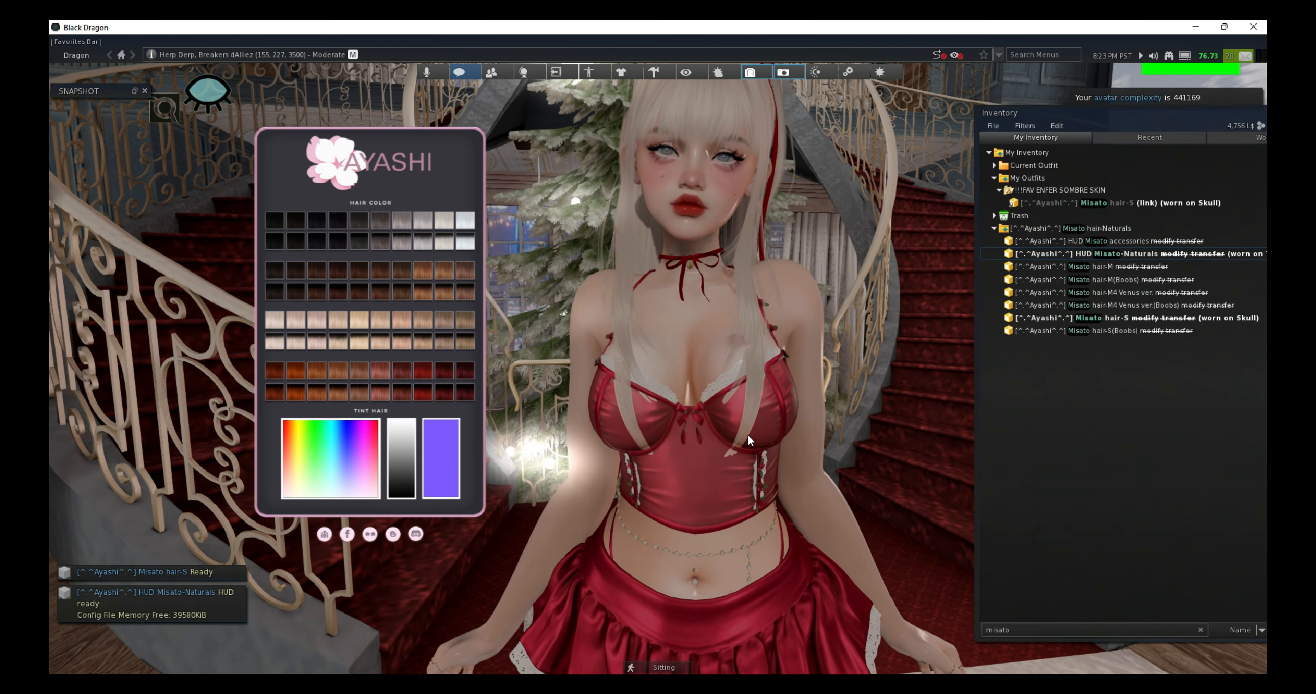
scroll(708, 403, down, 5)
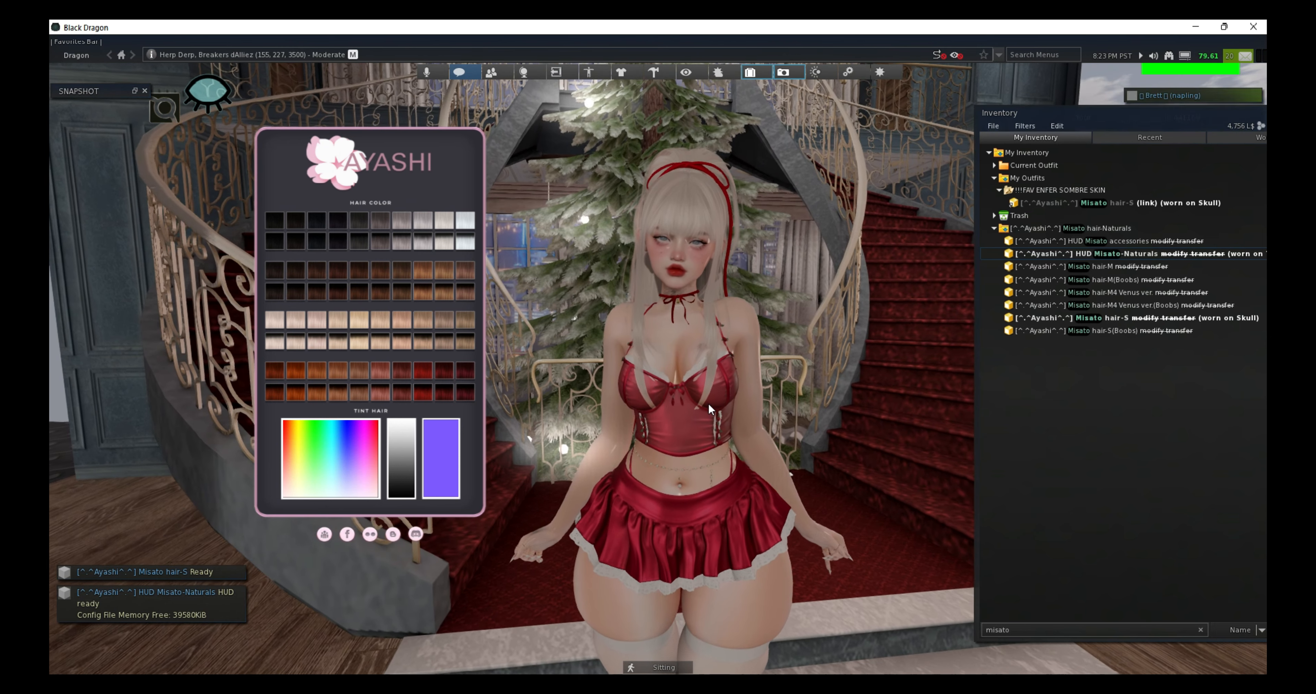
click(317, 322)
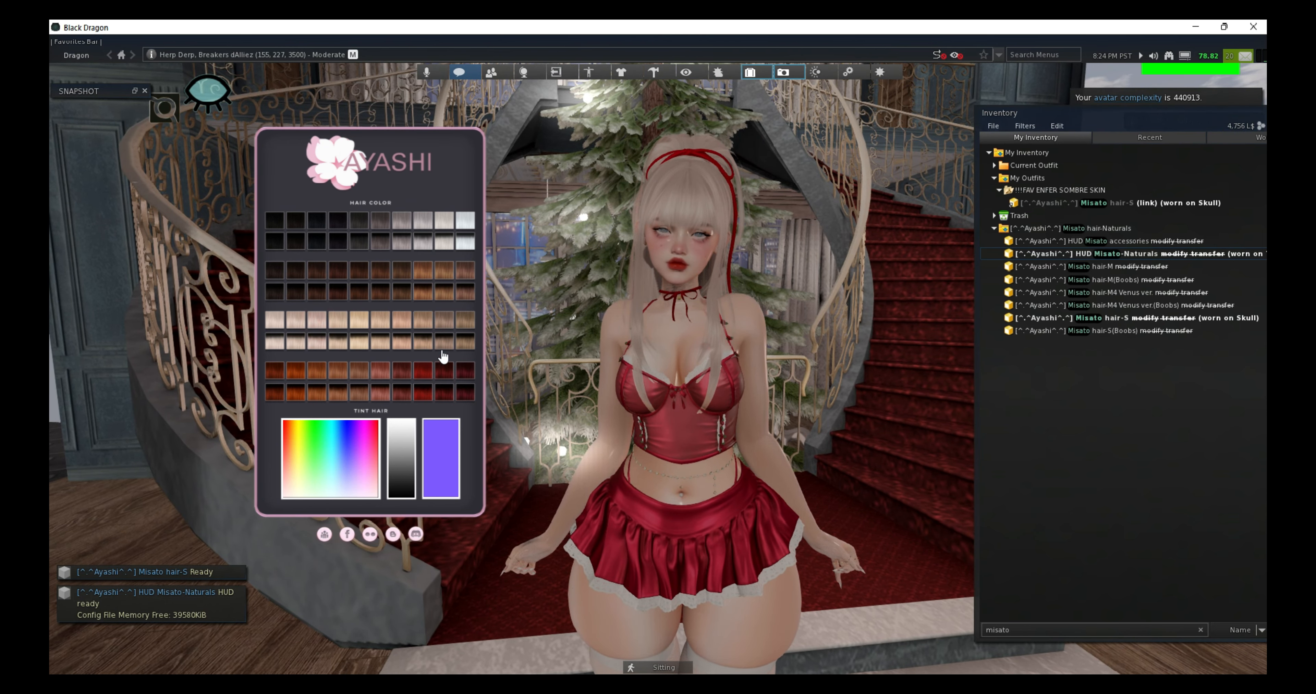
right_click(442, 353)
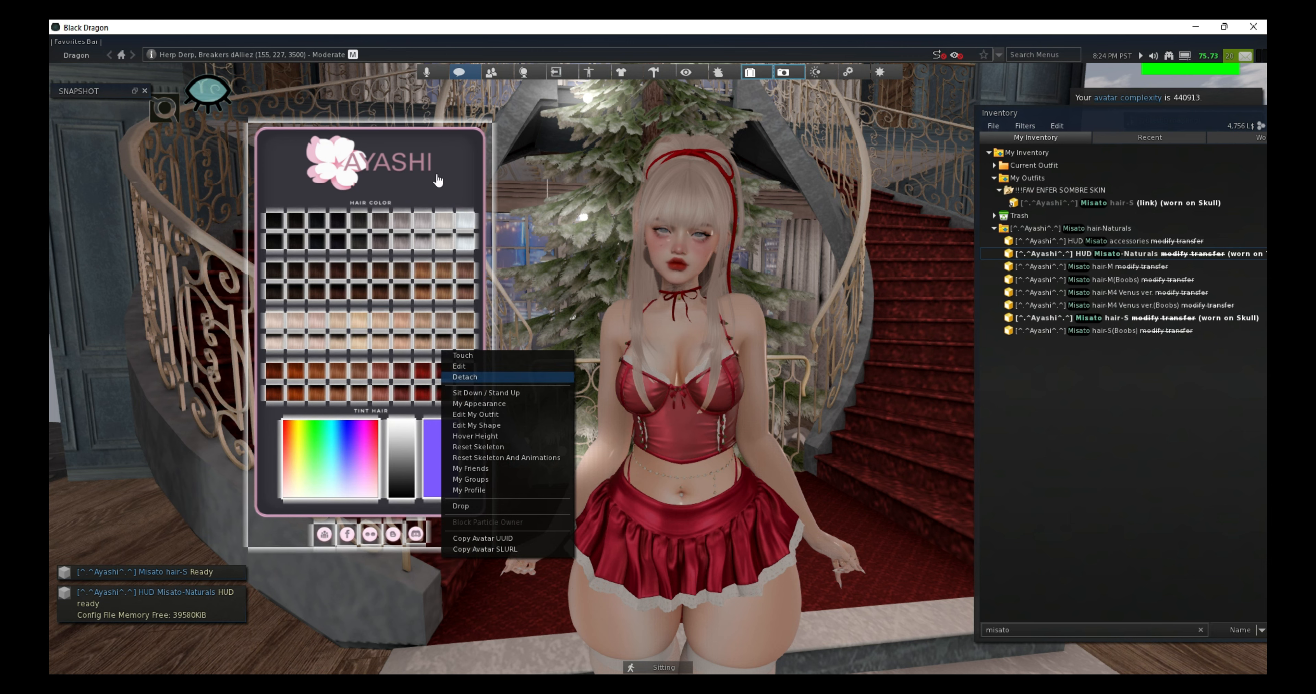
click(473, 376)
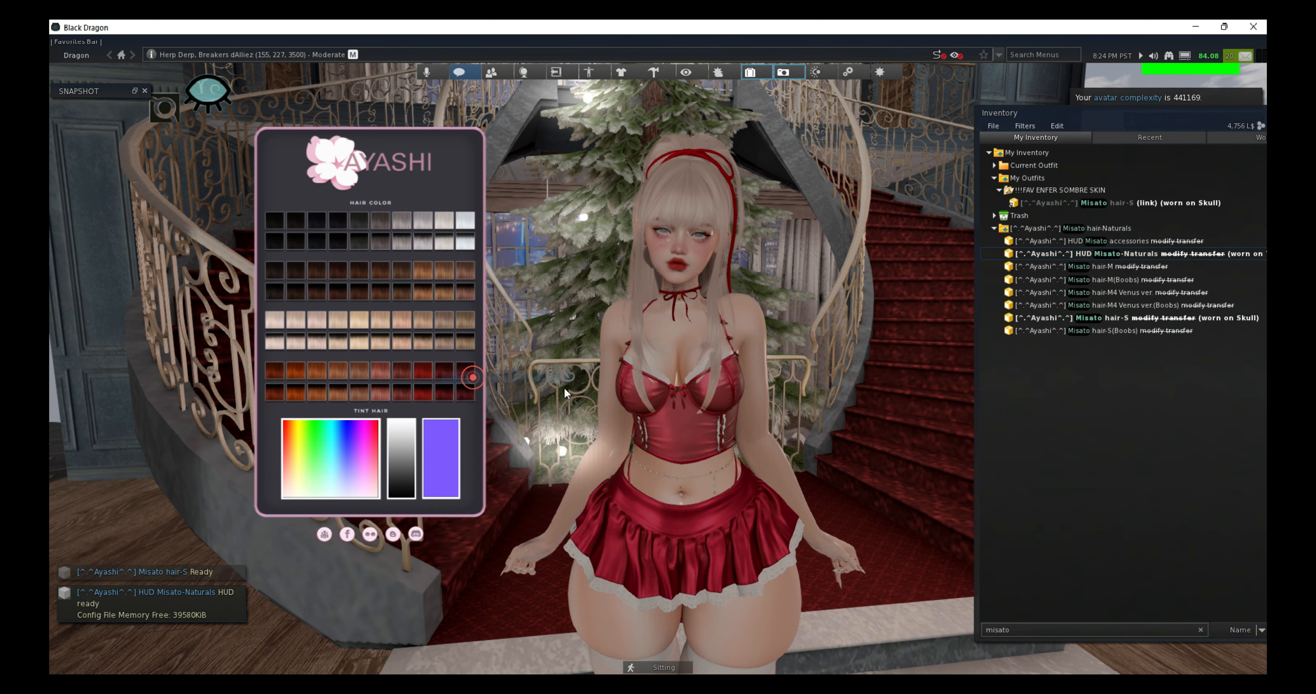
Step: Detach the worn Misato hair-S and add it back to the avatar
right_click(1123, 319)
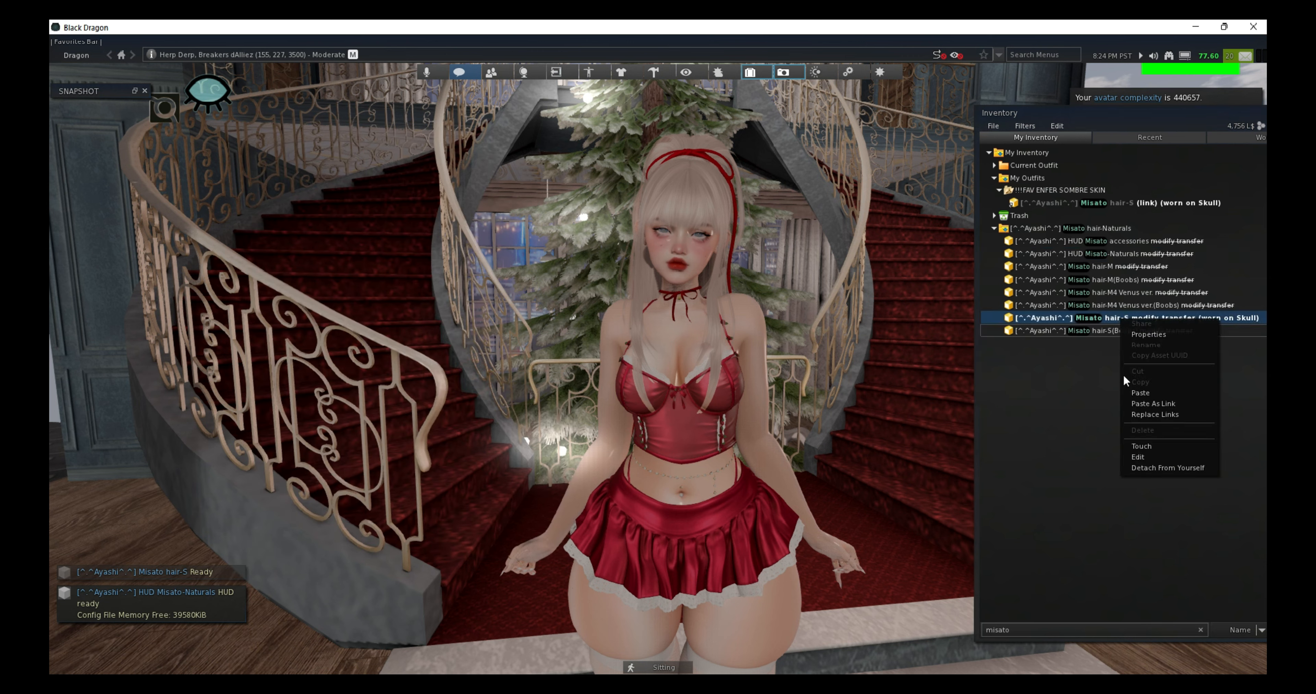
click(1153, 468)
right_click(1095, 307)
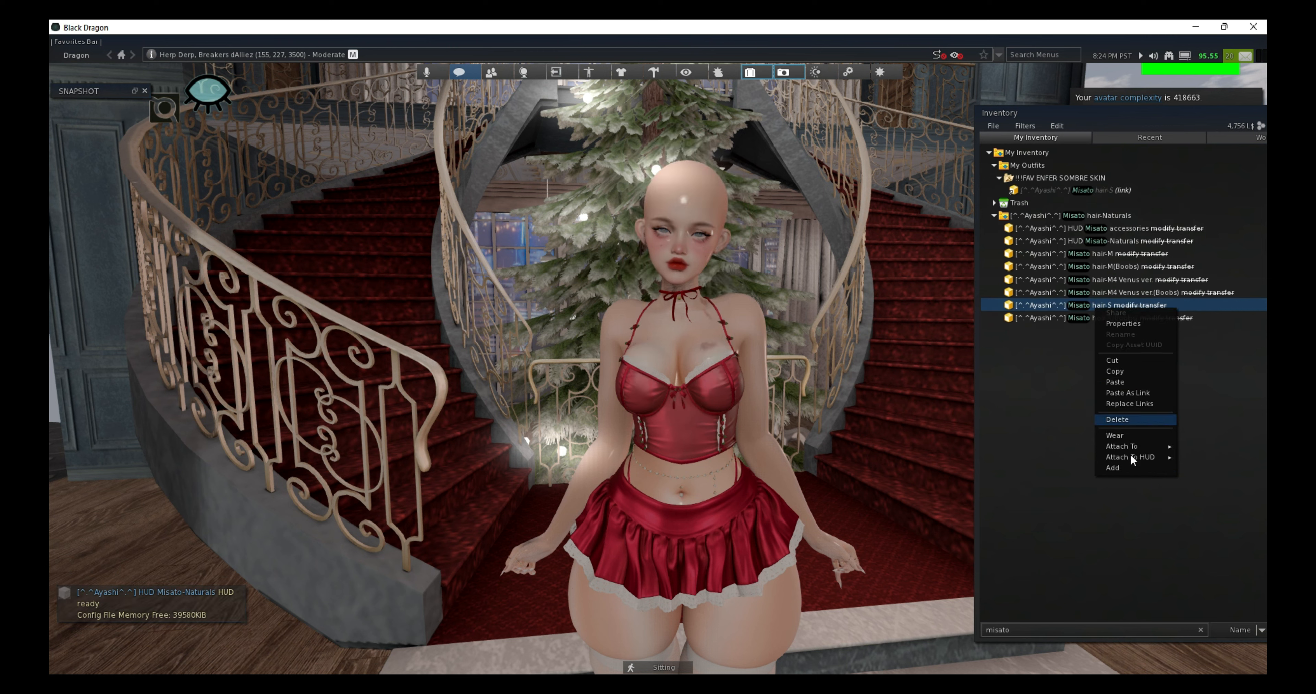
click(1127, 468)
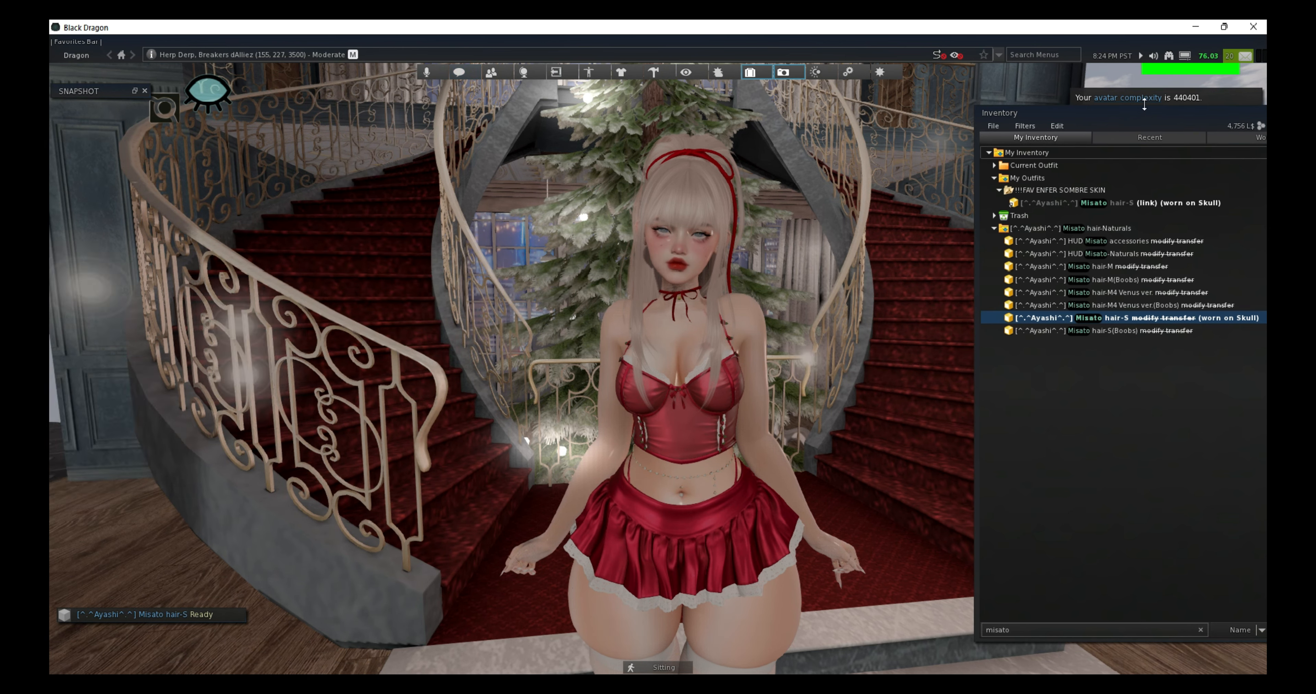
Step: Bring the inventory window fully into view and detach the Misato hair-S from the avatar
drag(1144, 106, 1085, 110)
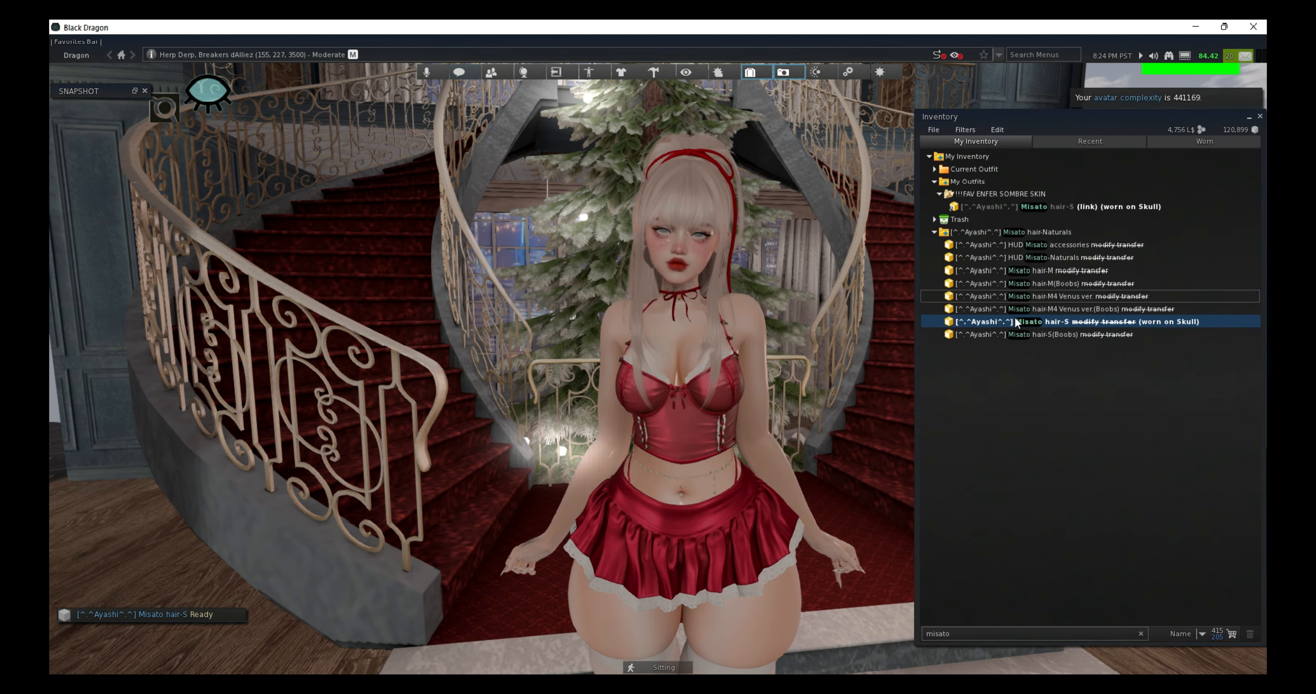
right_click(1004, 323)
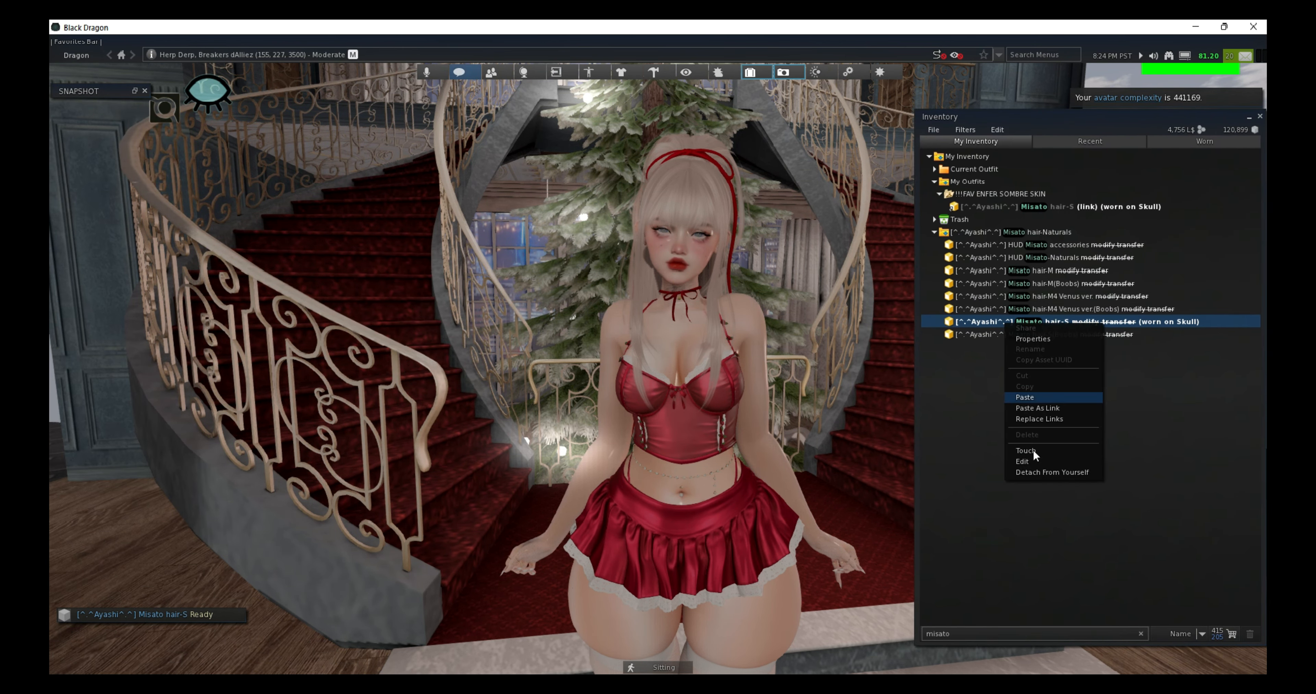
click(1037, 472)
Step: Search the inventory for netta and add the DOUX Netta Hairstyle [S/Boobs] to the avatar
click(935, 634)
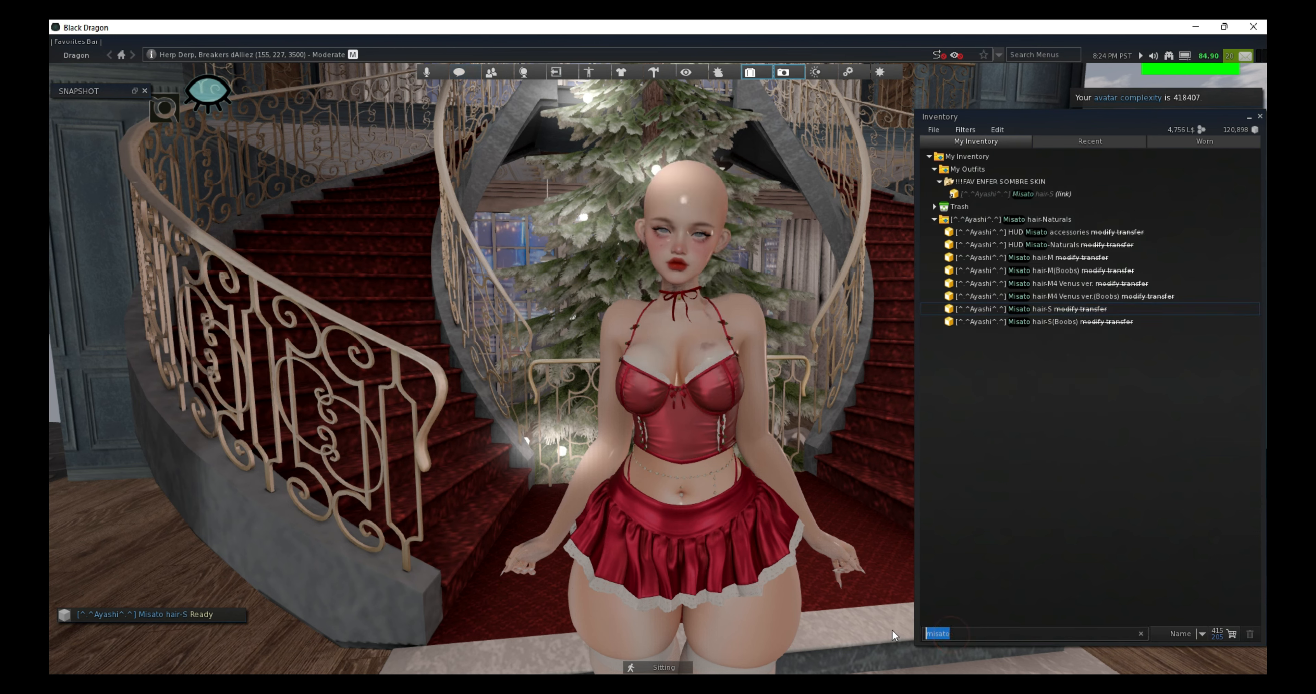
text(netta)
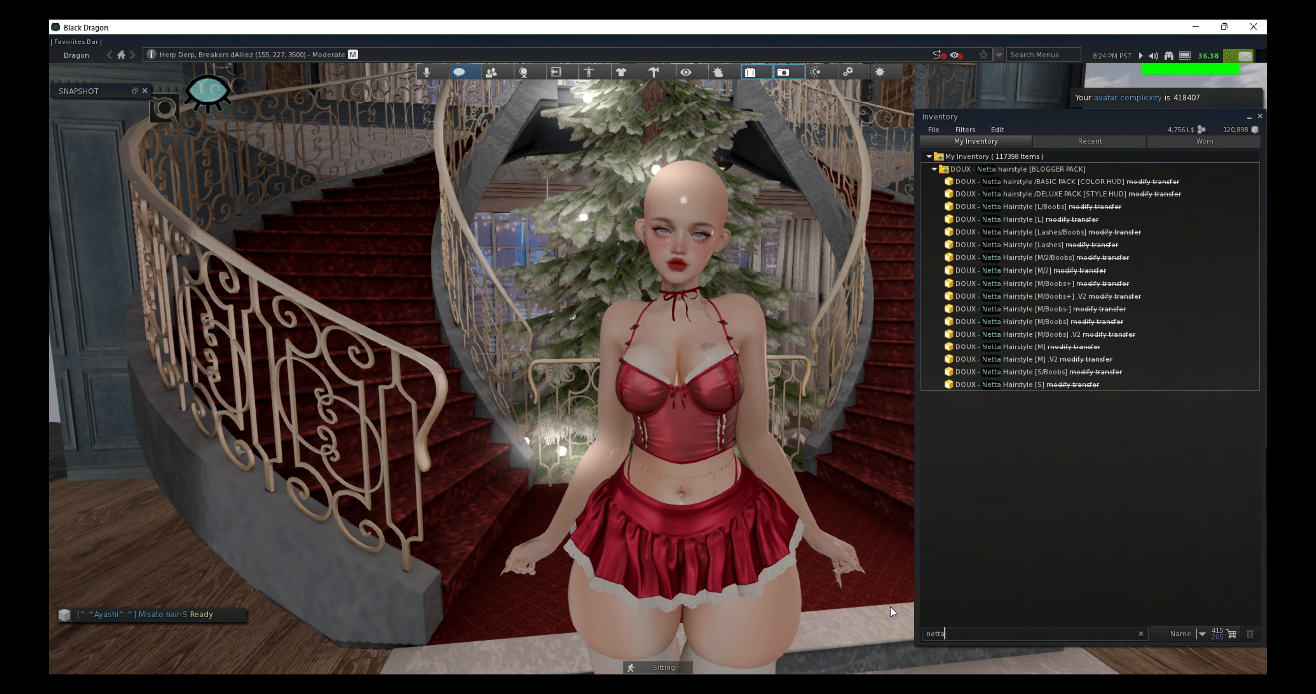
right_click(1034, 451)
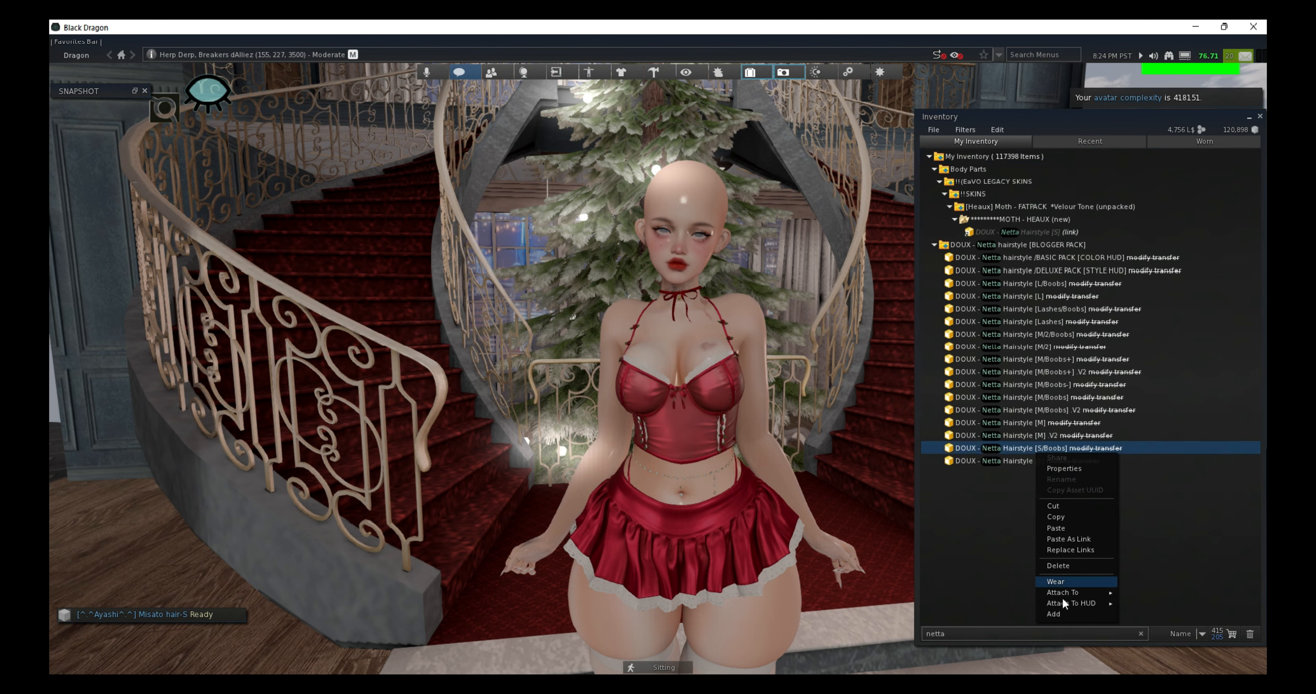
click(1065, 614)
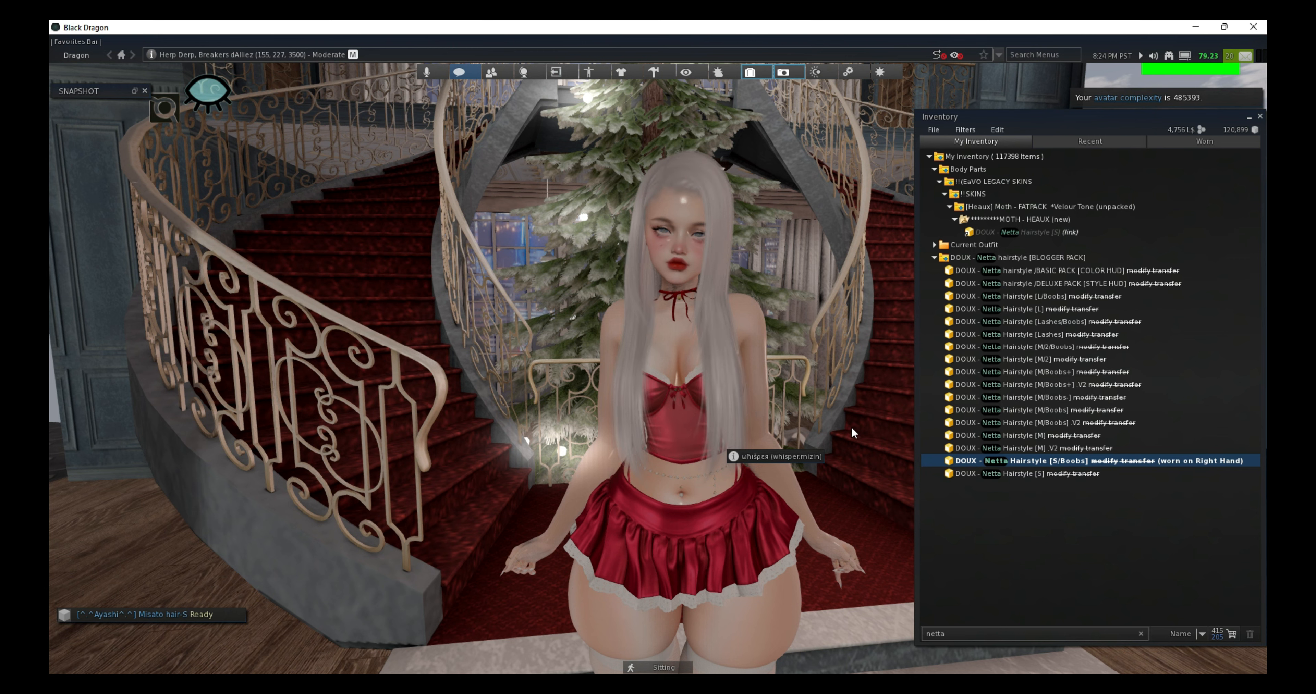
Step: Detach the Netta Hairstyle [S/Boobs] and add it back to the avatar
right_click(1018, 268)
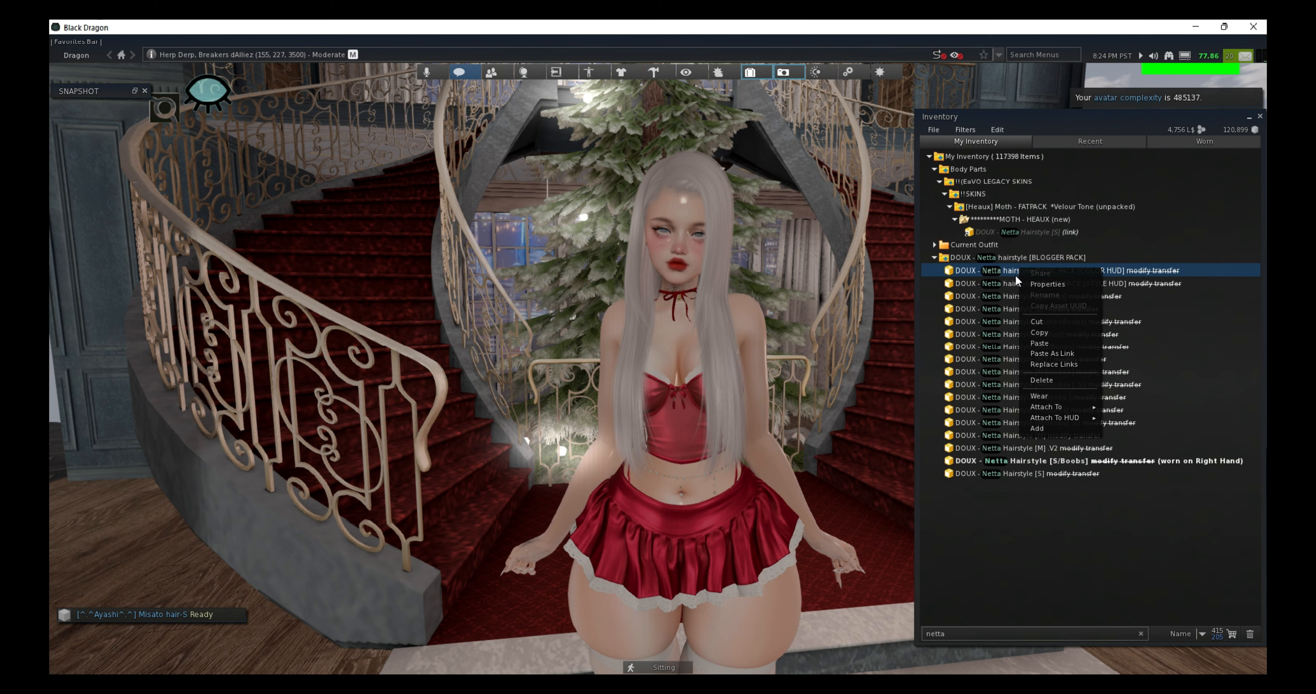
right_click(1014, 461)
click(1047, 614)
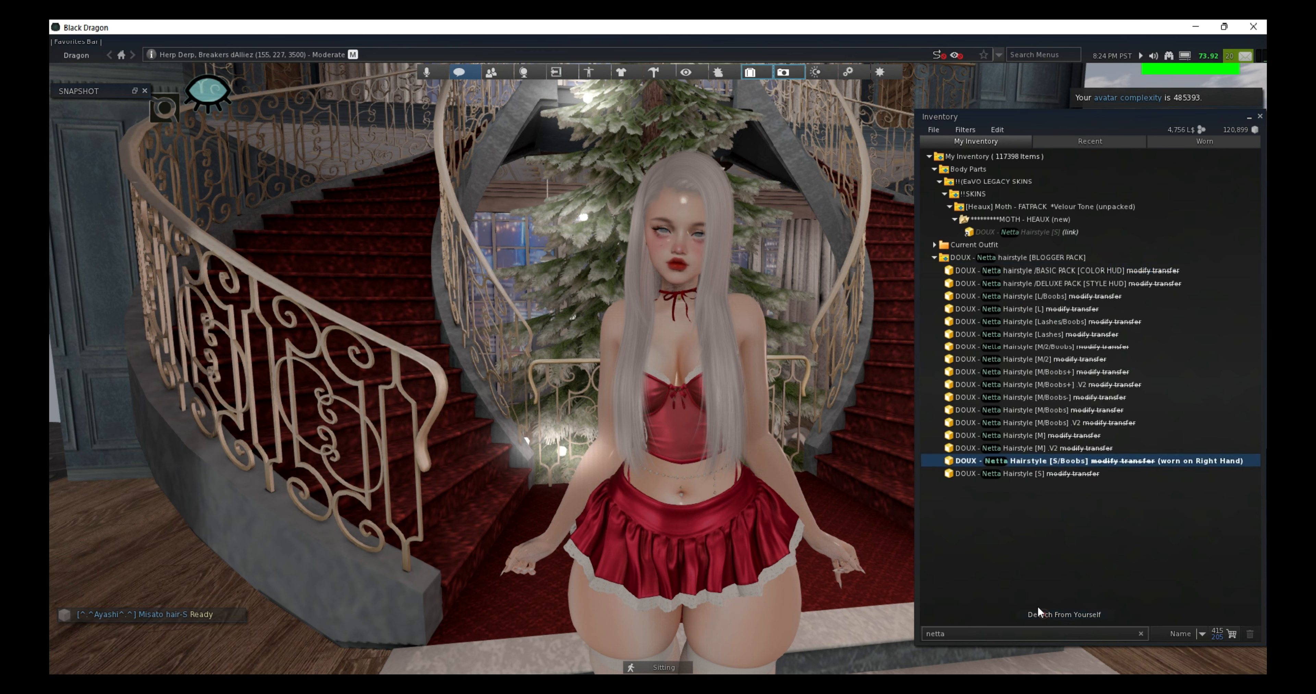
right_click(988, 448)
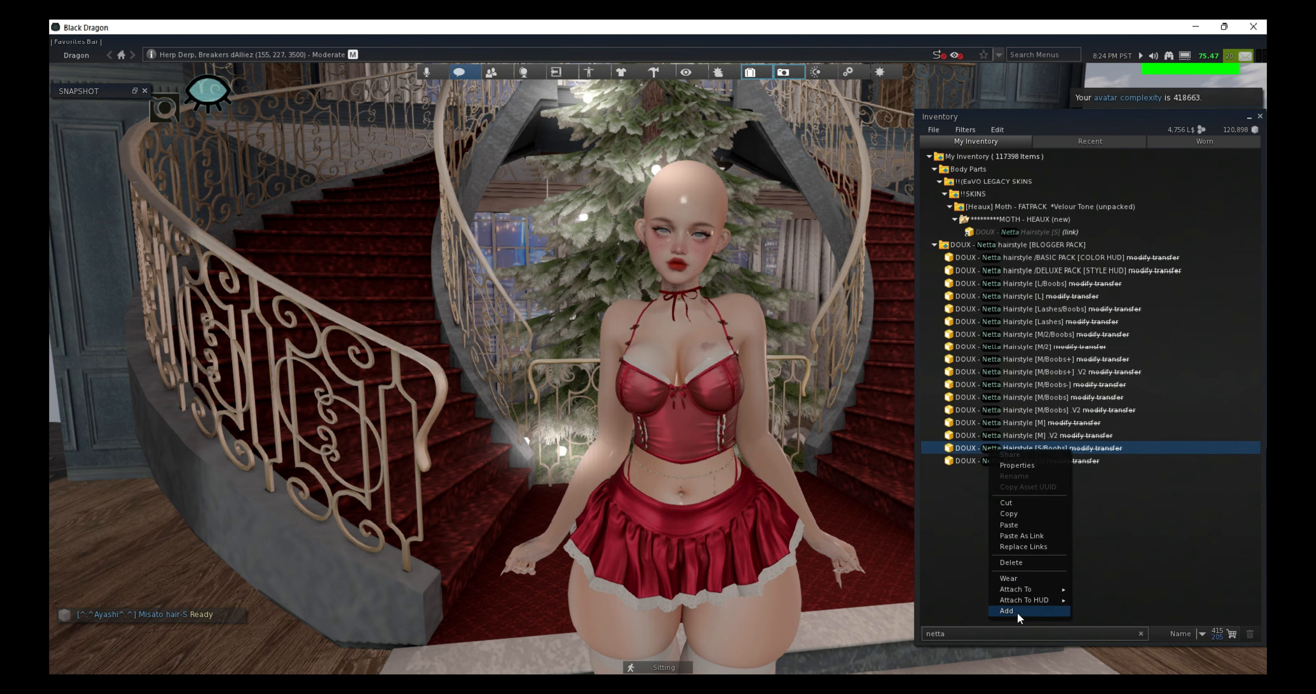
click(1017, 611)
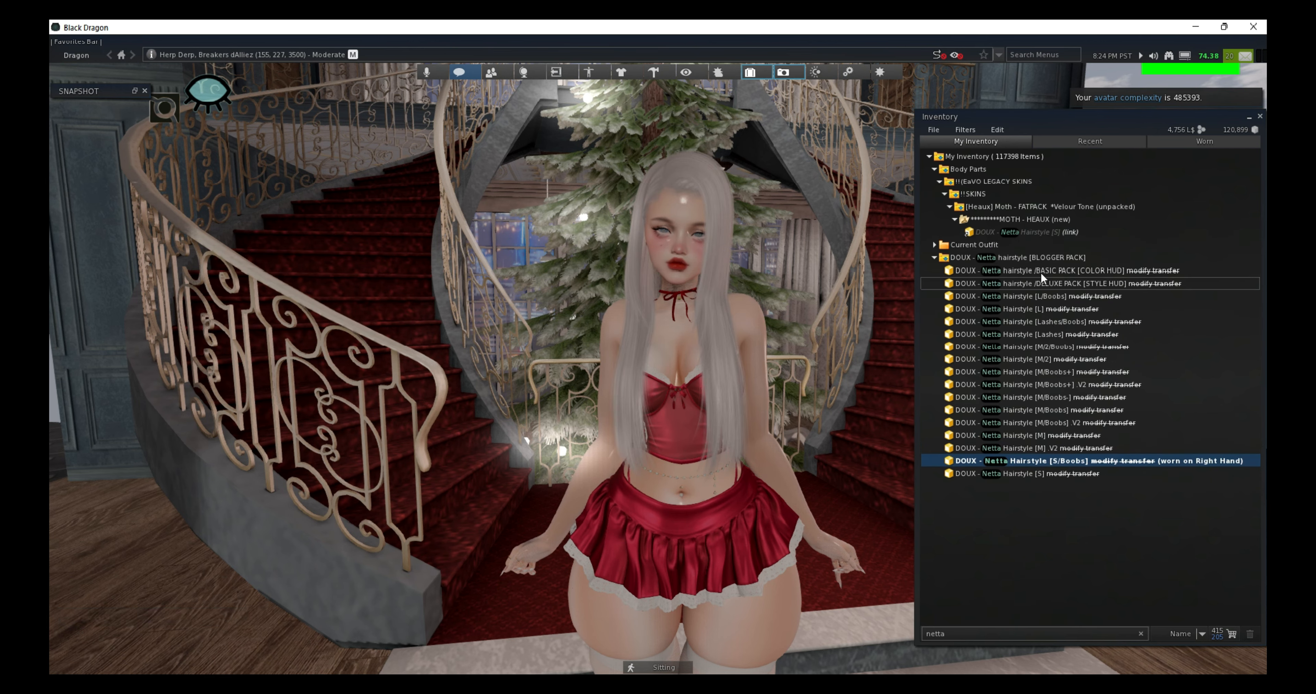
Step: Add the Netta hairstyle BASIC PACK [COLOR HUD] and move the inventory window clear of it
right_click(1041, 272)
click(1060, 431)
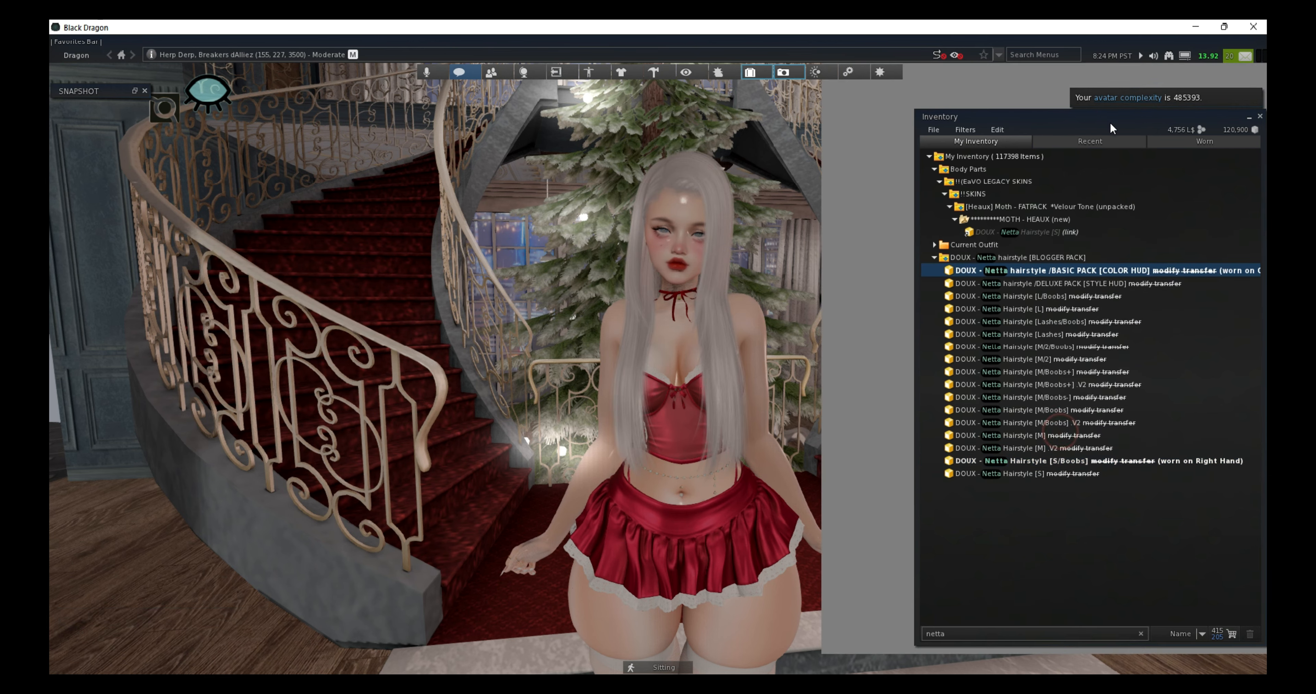
drag(1109, 121, 342, 117)
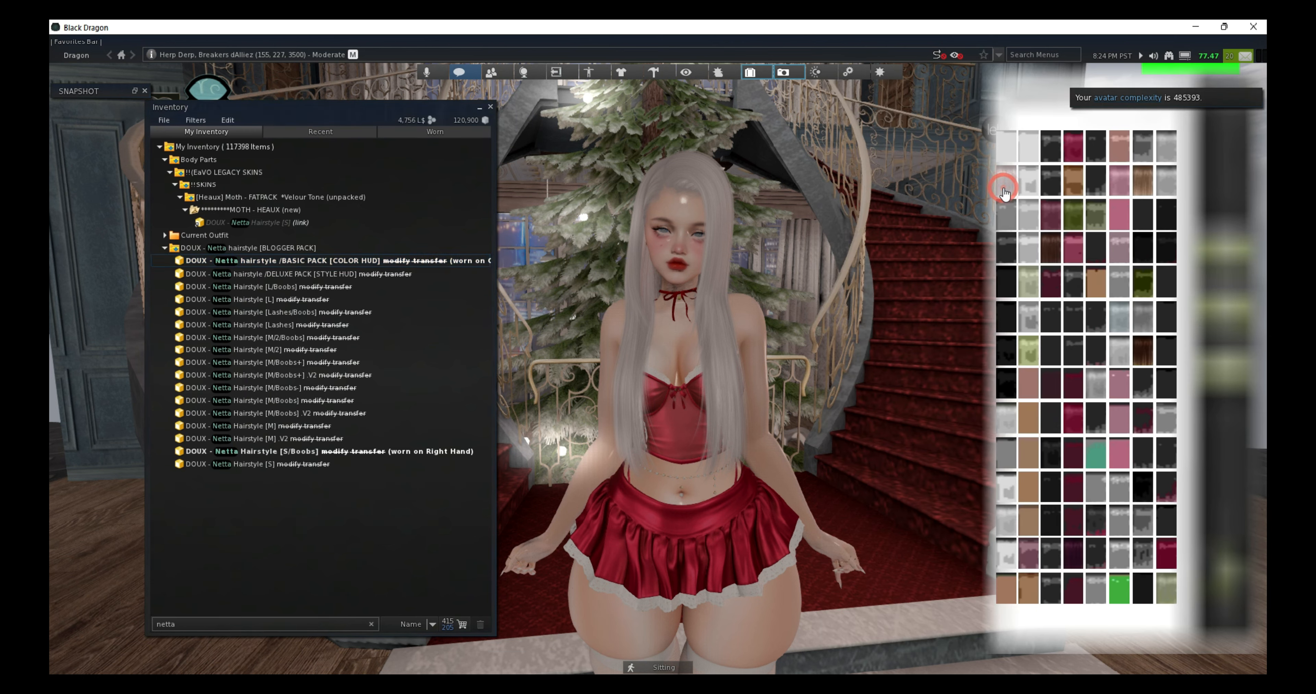
Step: Try the grey and pale silver swatches of the BASIC HUD on the Netta hair
click(1005, 220)
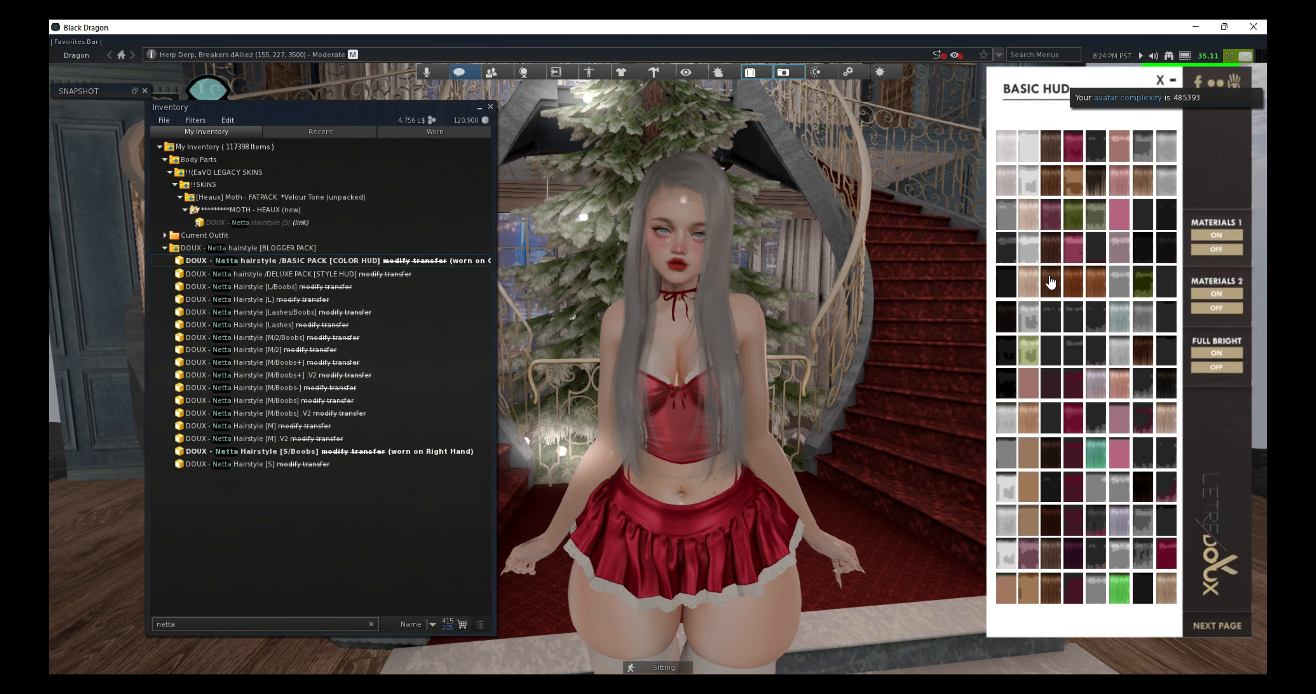
click(1004, 188)
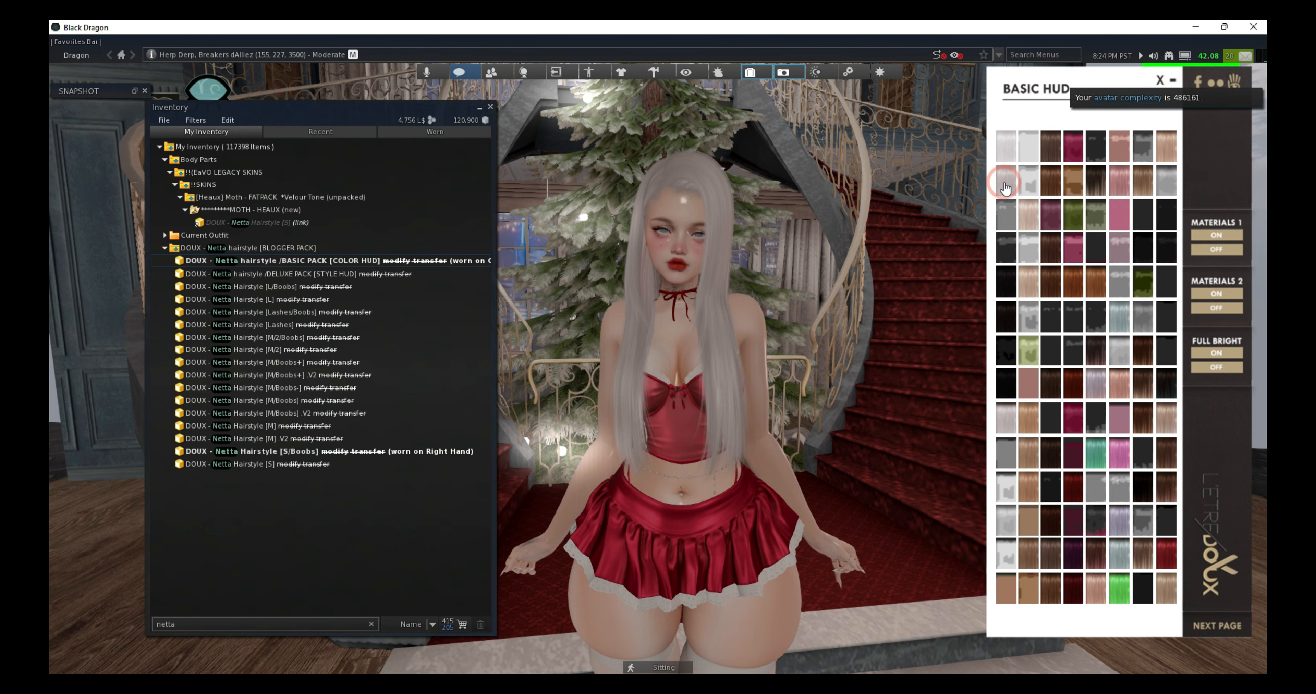
click(1010, 222)
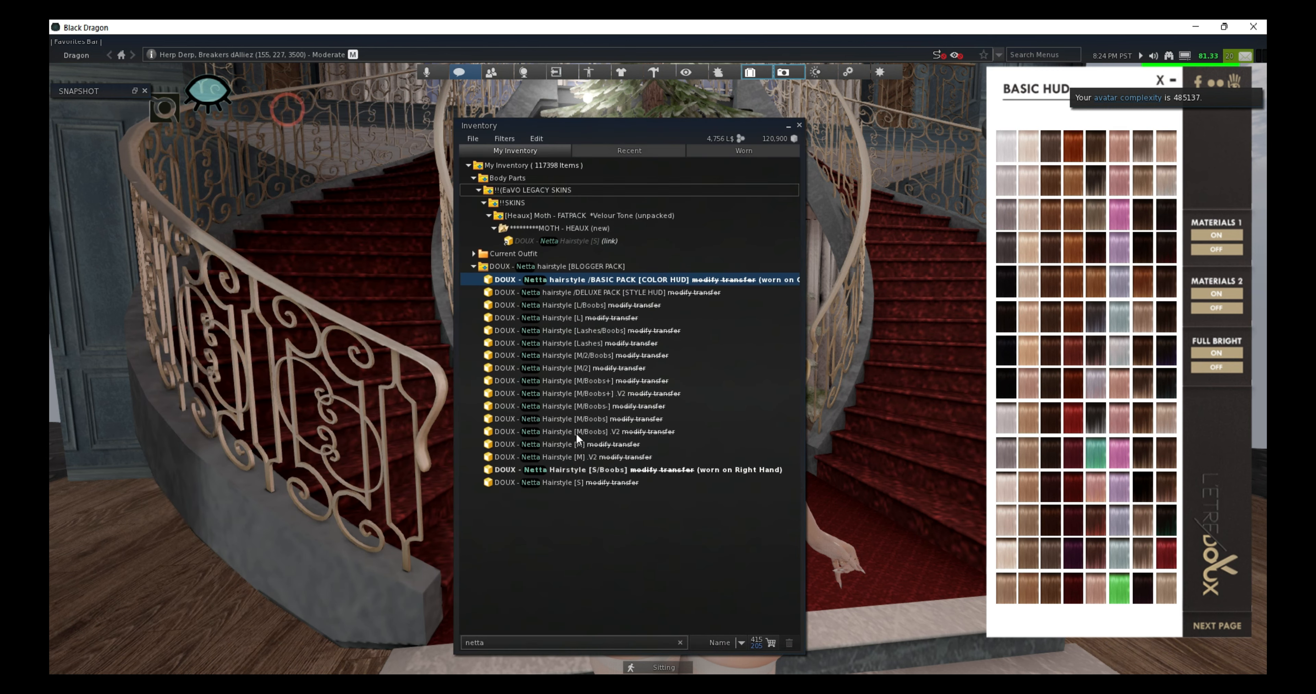
Step: Take off the Netta Hairstyle [S/Boobs], move the inventory window off the avatar, and add the same hairstyle again
right_click(583, 470)
click(603, 621)
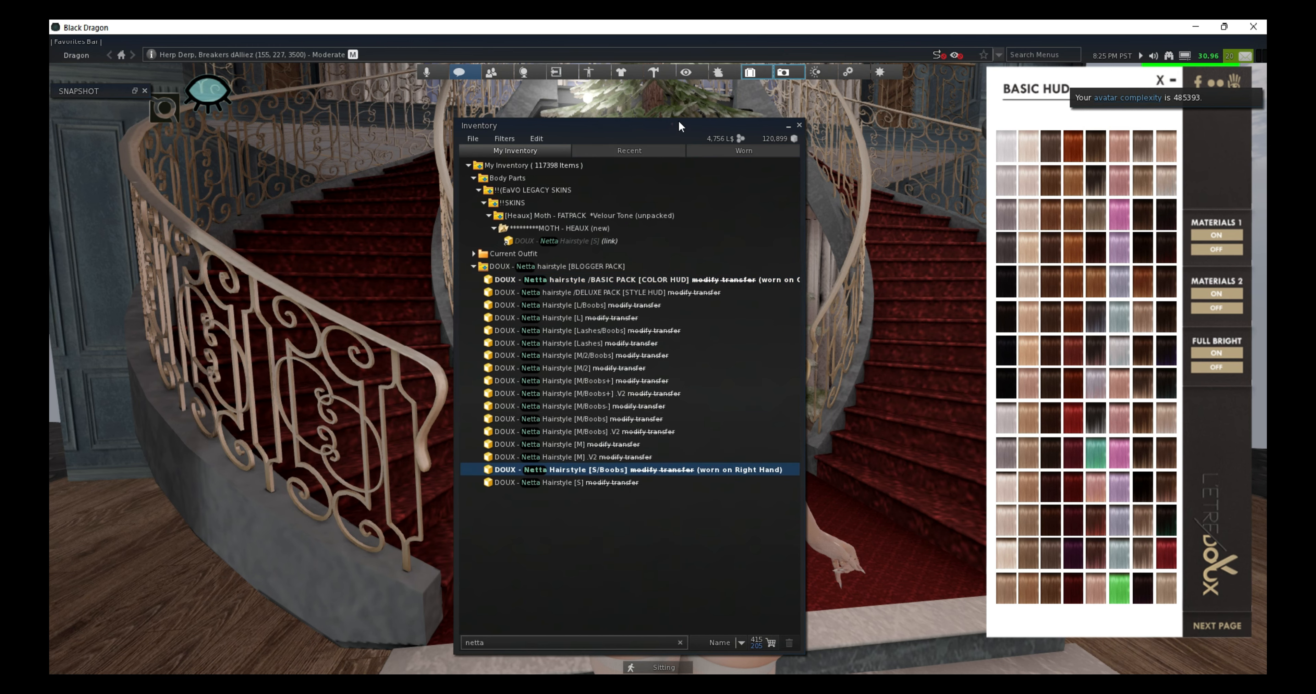
drag(679, 122, 516, 177)
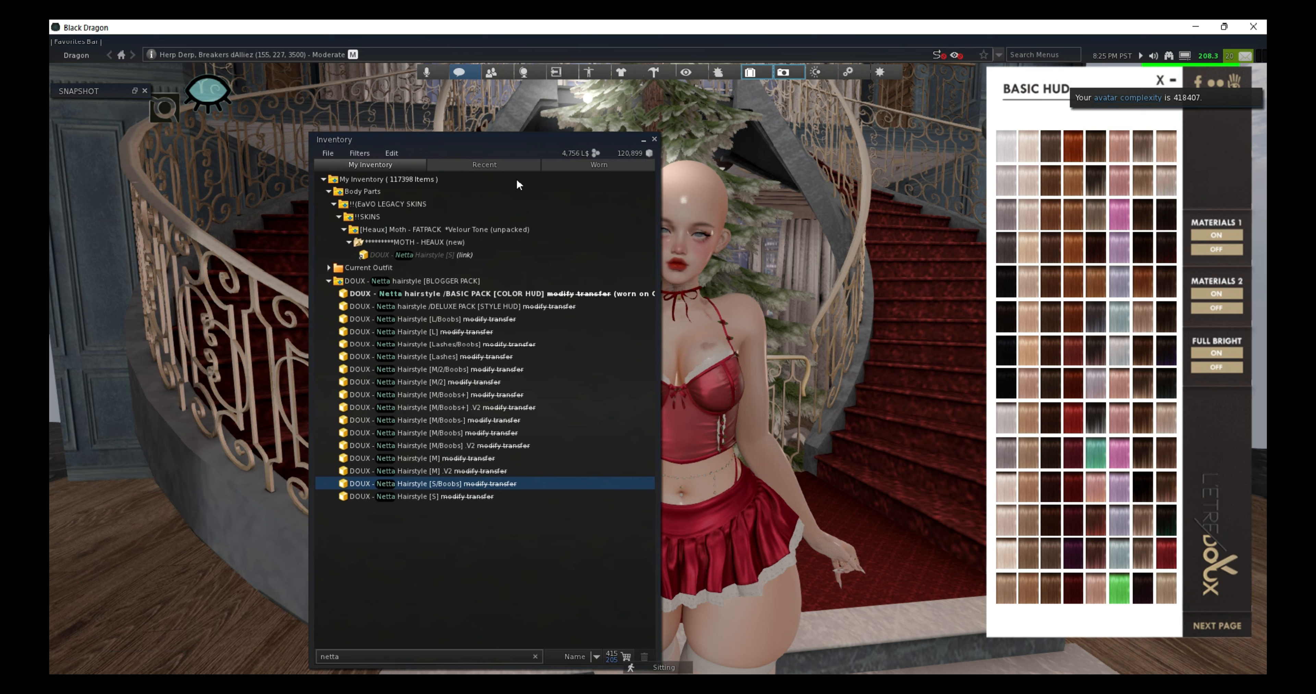
right_click(441, 484)
click(483, 646)
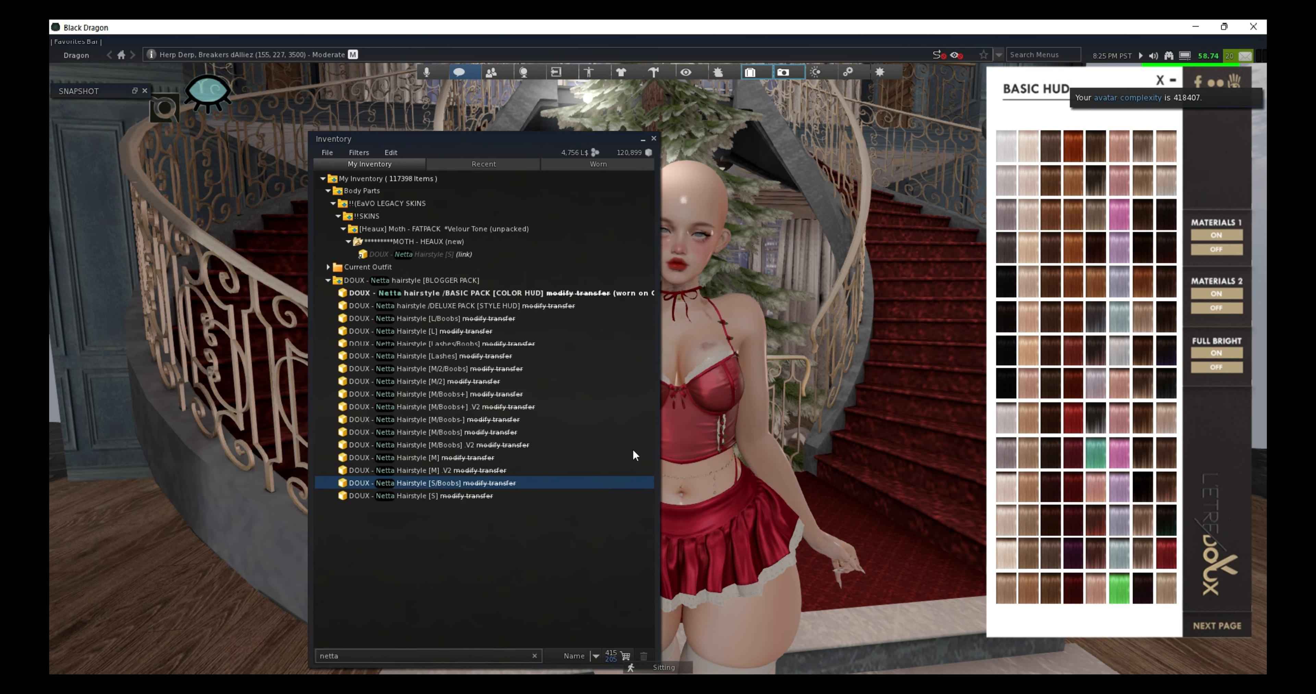
Step: Detach the Netta Hairstyle [S/Boobs] and move the inventory window over the avatar
right_click(422, 486)
click(477, 638)
drag(568, 153, 729, 138)
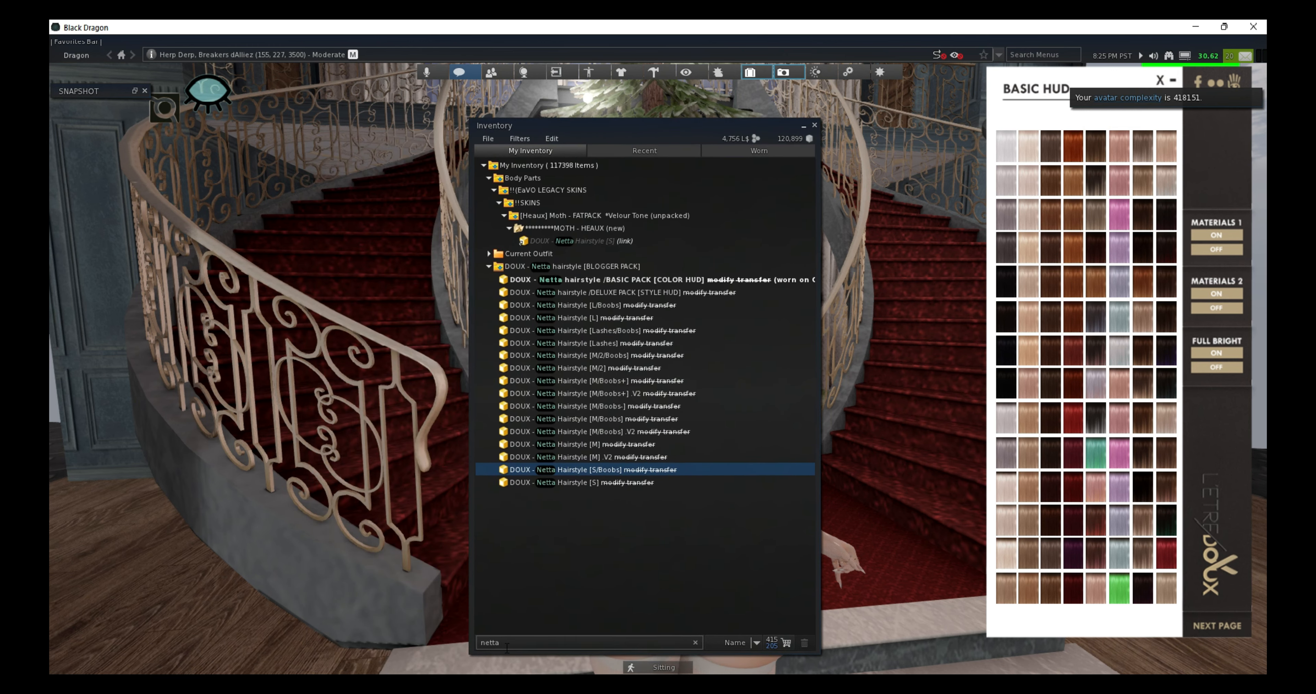
Step: Search the inventory for crybun and find the original of the worn Gabriella Corset link in Current Outfit
double_click(503, 643)
text(crybun)
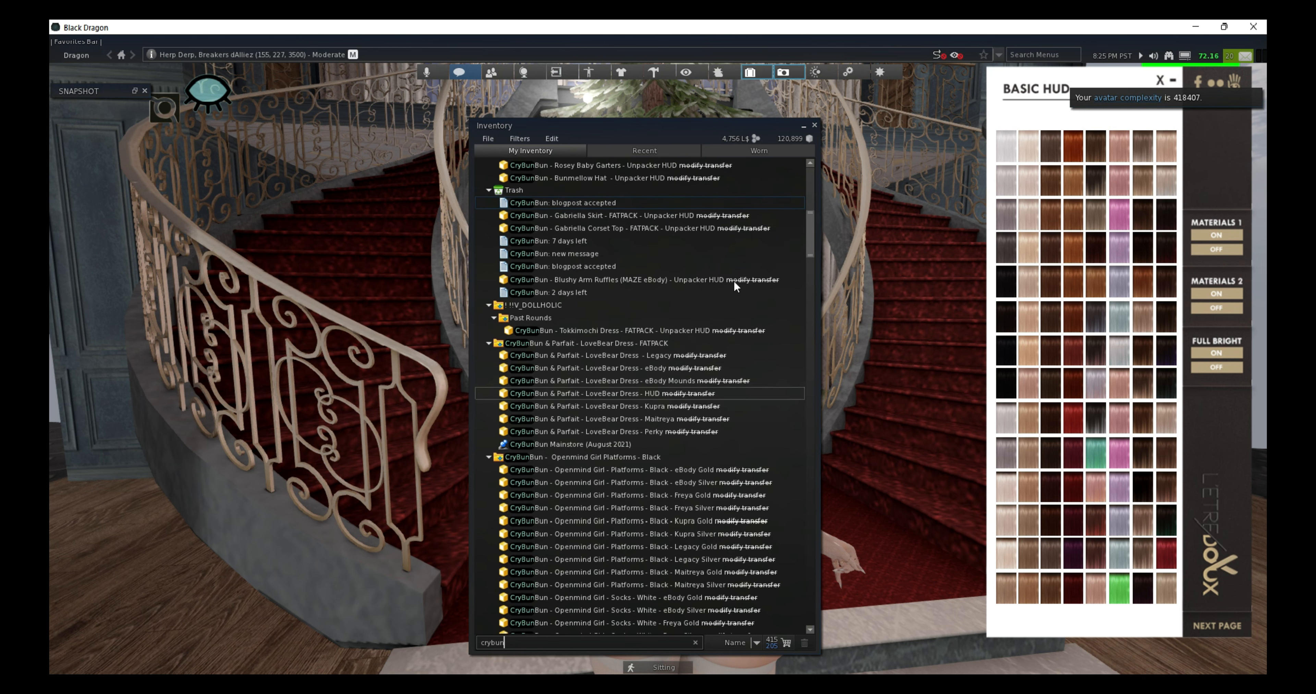
drag(808, 243, 808, 167)
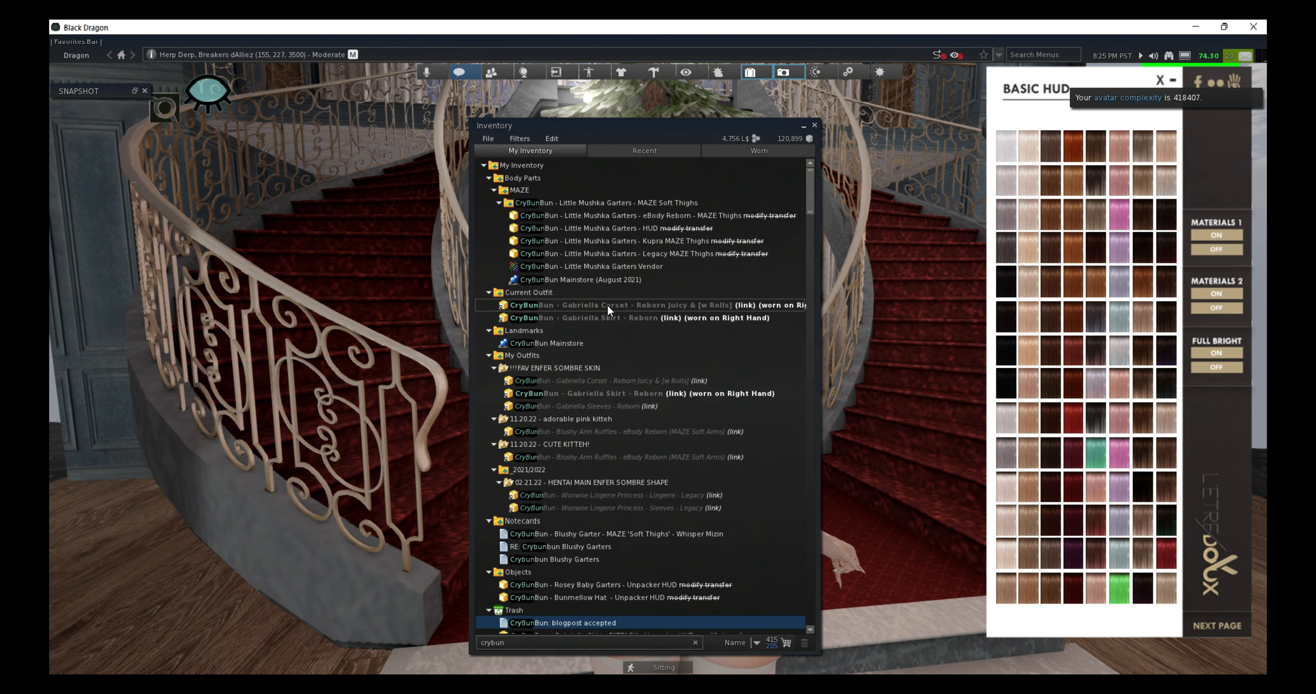
right_click(616, 306)
click(622, 321)
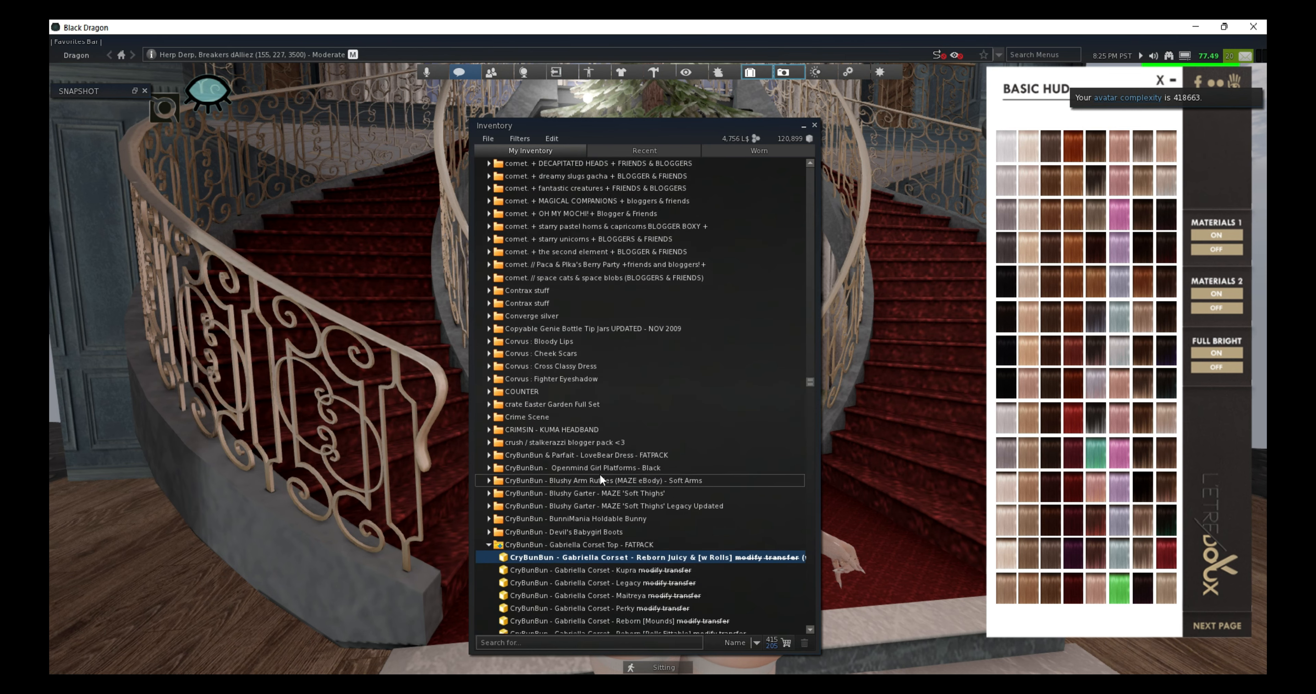
Step: Detach the worn Gabriella Corset - Reborn Juicy & [w Rolls] and add the second copy of it from the same folder
right_click(621, 500)
click(649, 646)
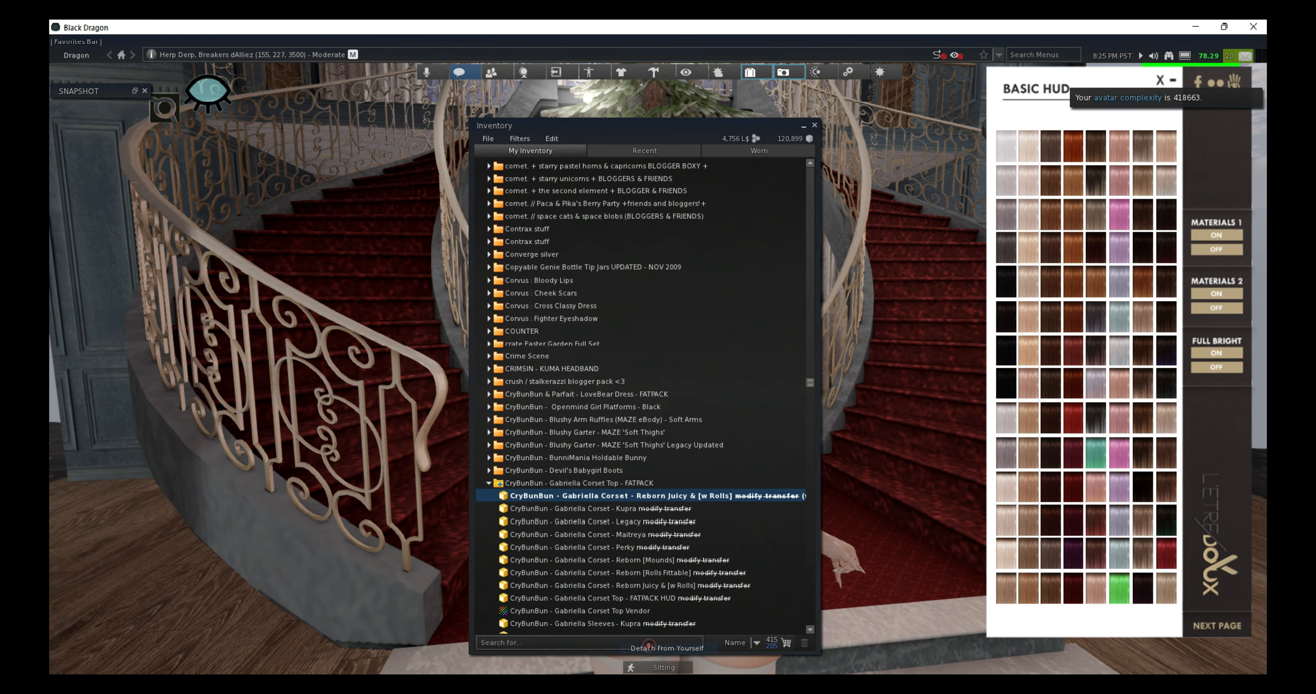
right_click(632, 572)
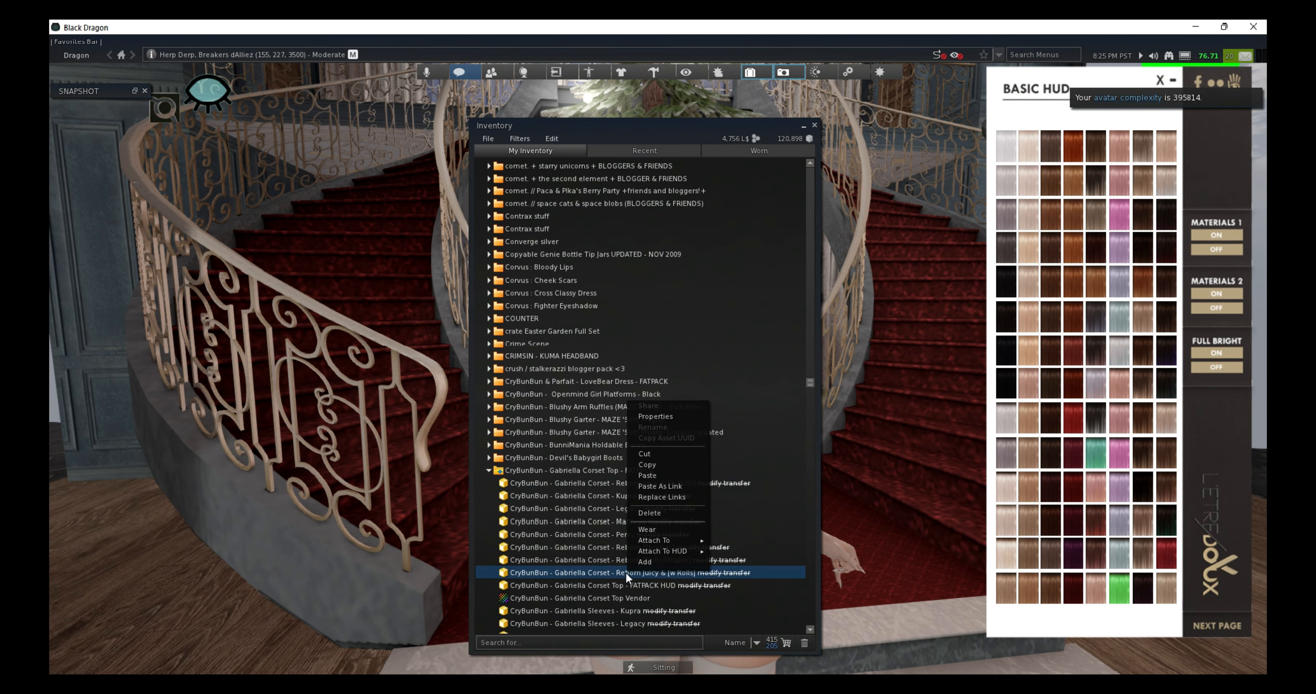
click(645, 562)
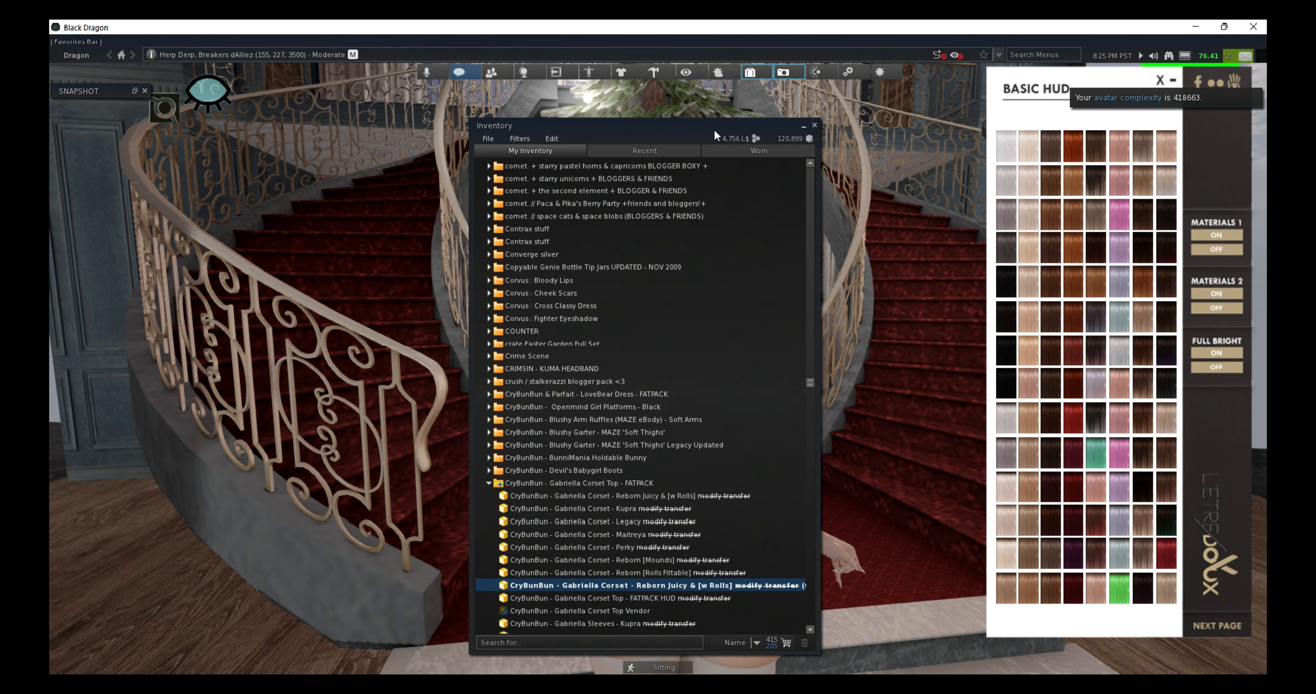
Step: Move the inventory window off the avatar, search for netta, and add the Netta Hairstyle [S/Boobs] to the avatar
drag(712, 126, 465, 110)
click(333, 625)
text(net)
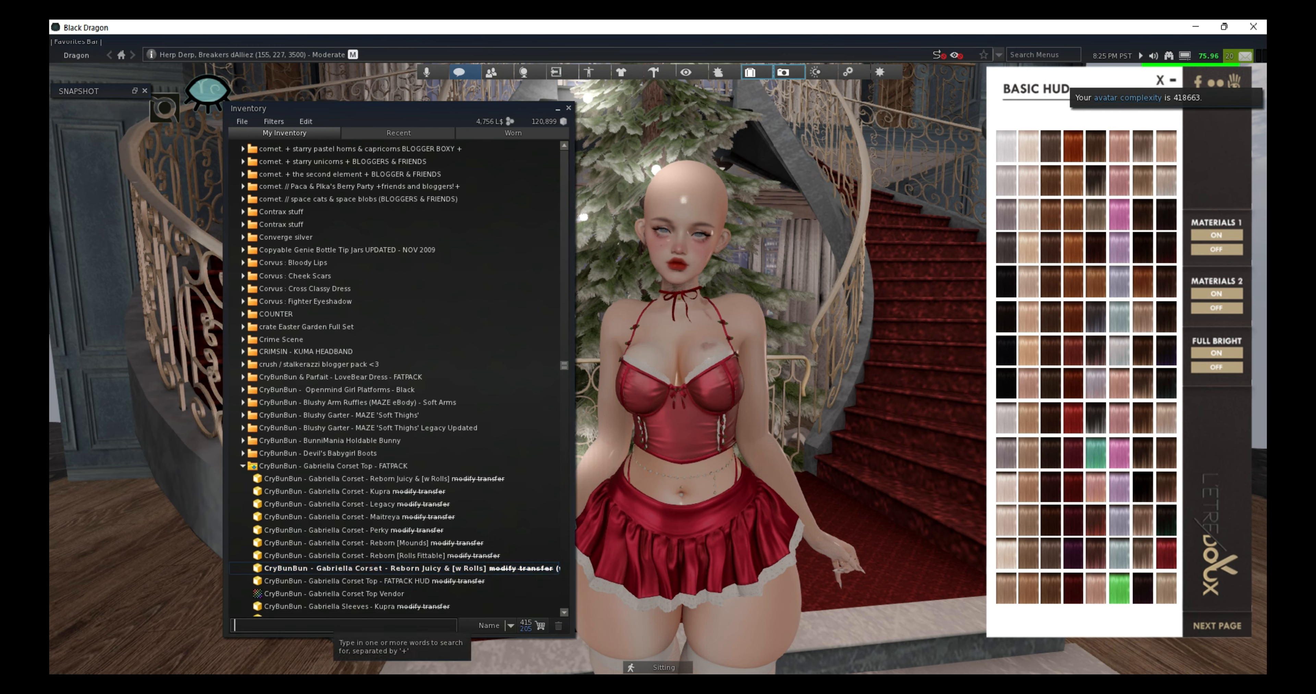
text(ta)
right_click(360, 466)
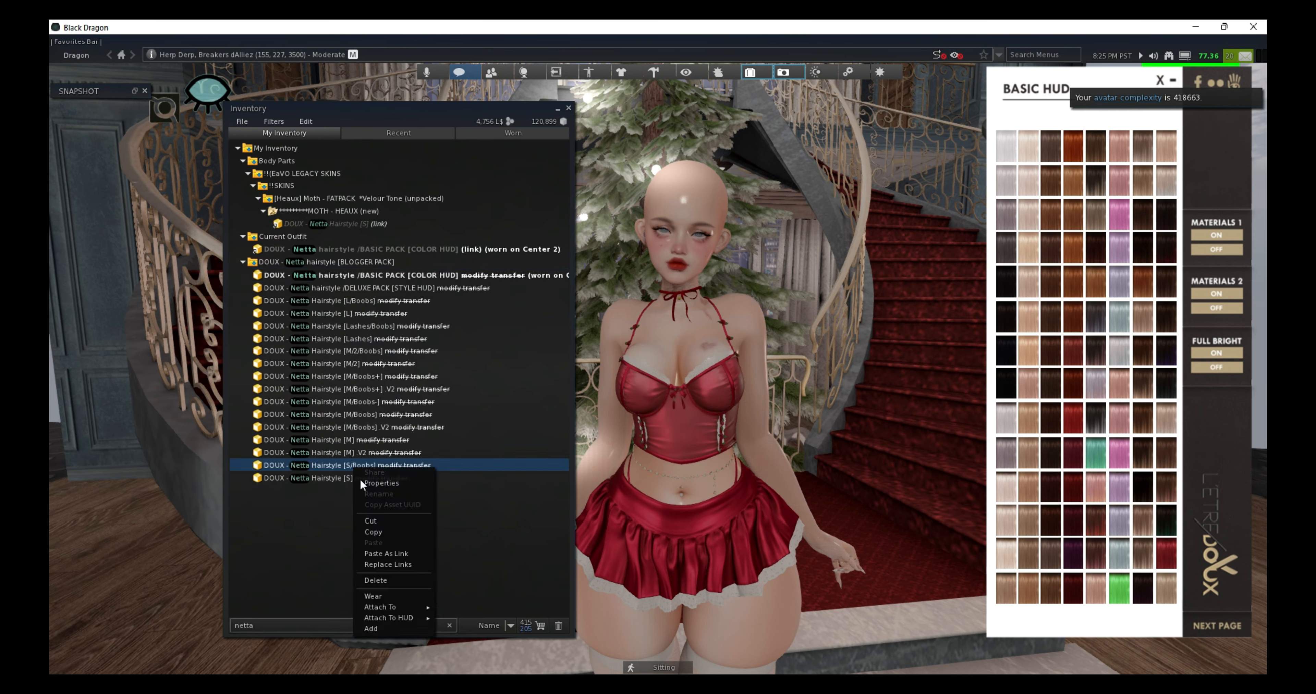
click(376, 625)
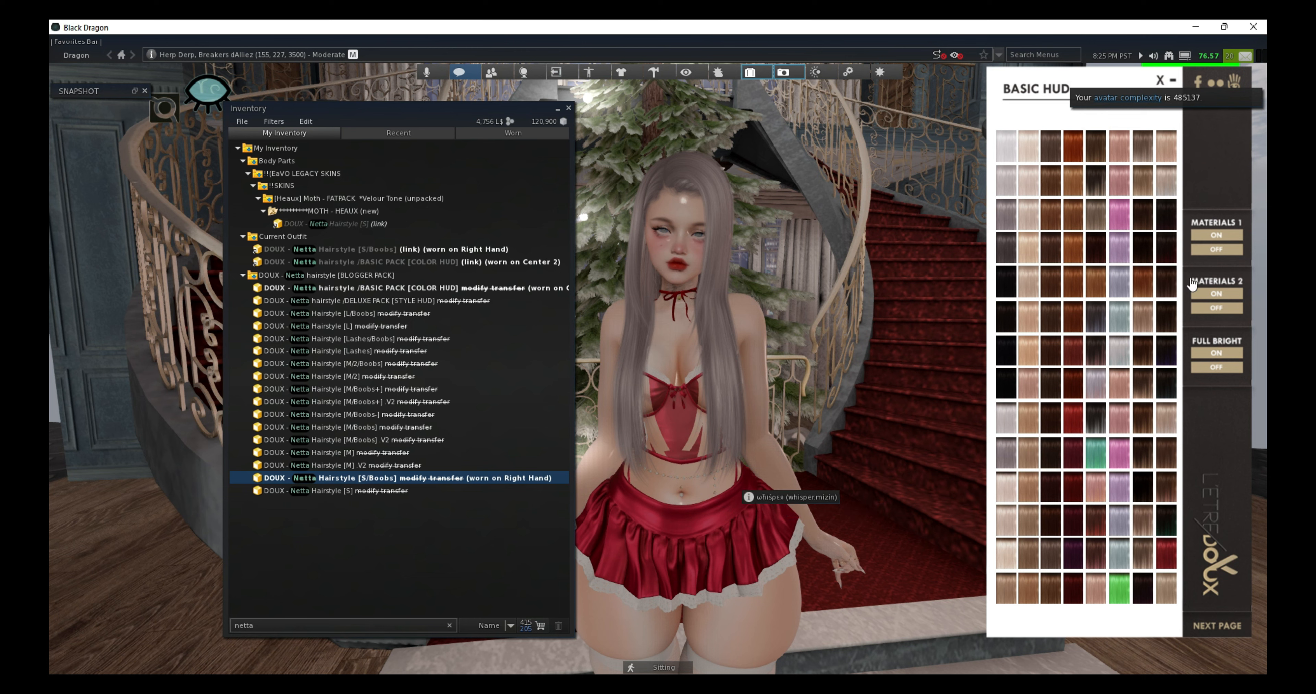
Step: Toggle Materials 1 on and off and Materials 2 on and off for the hair in the colour HUD
click(1222, 238)
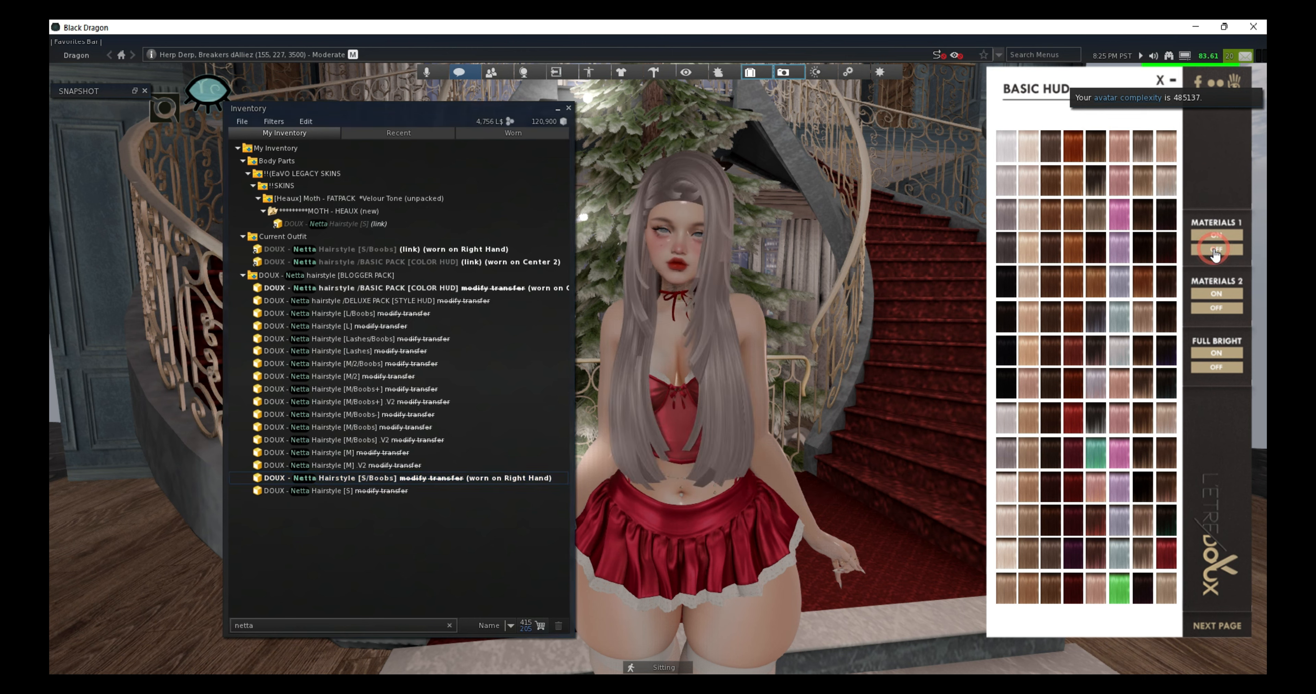
click(1216, 250)
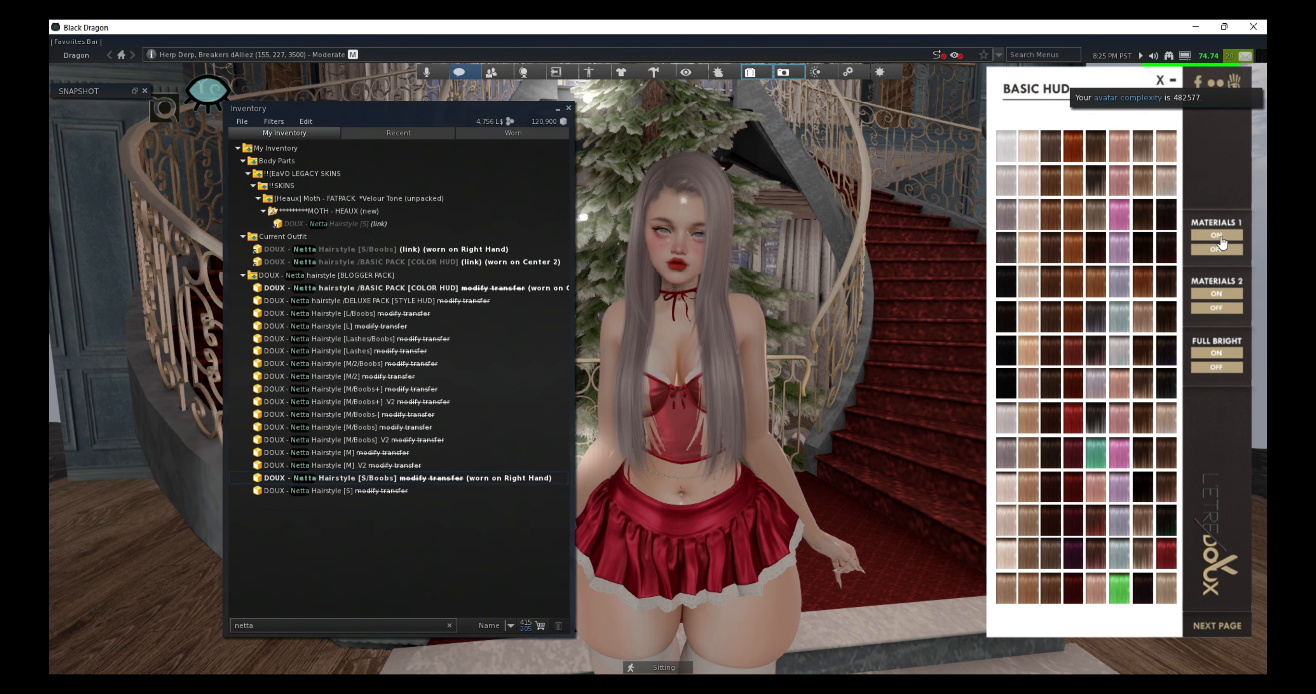
click(1216, 295)
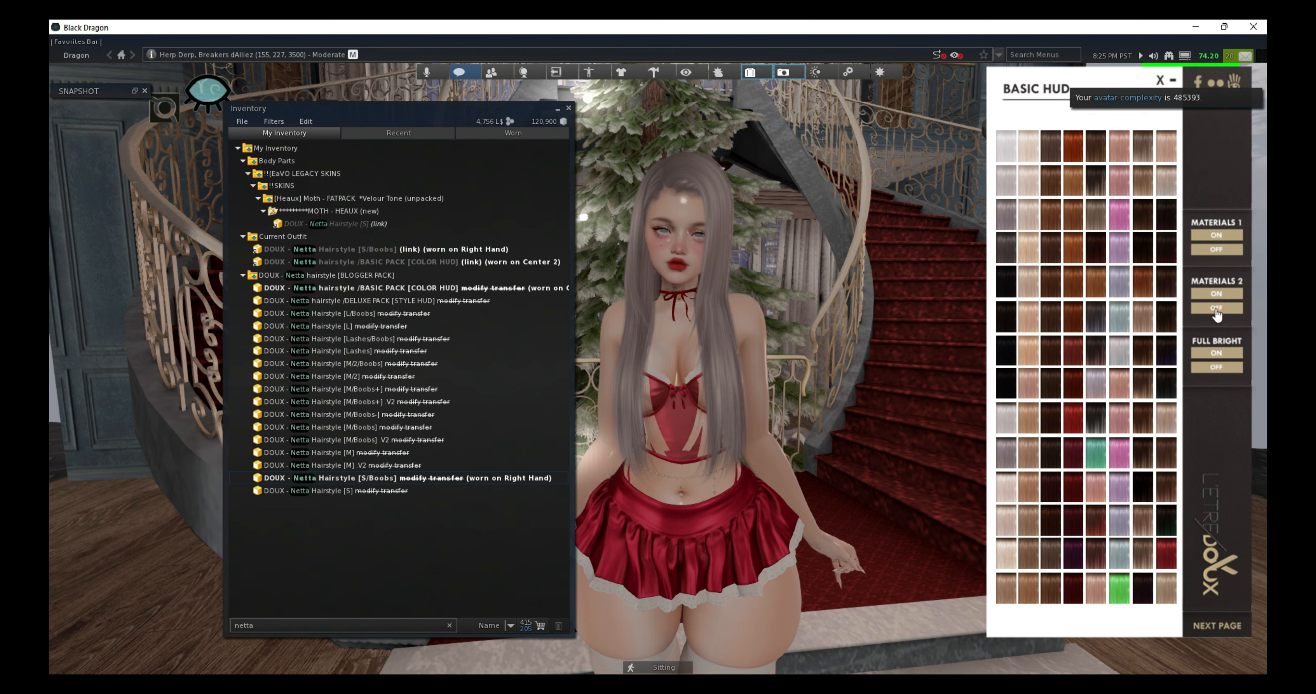
click(1216, 309)
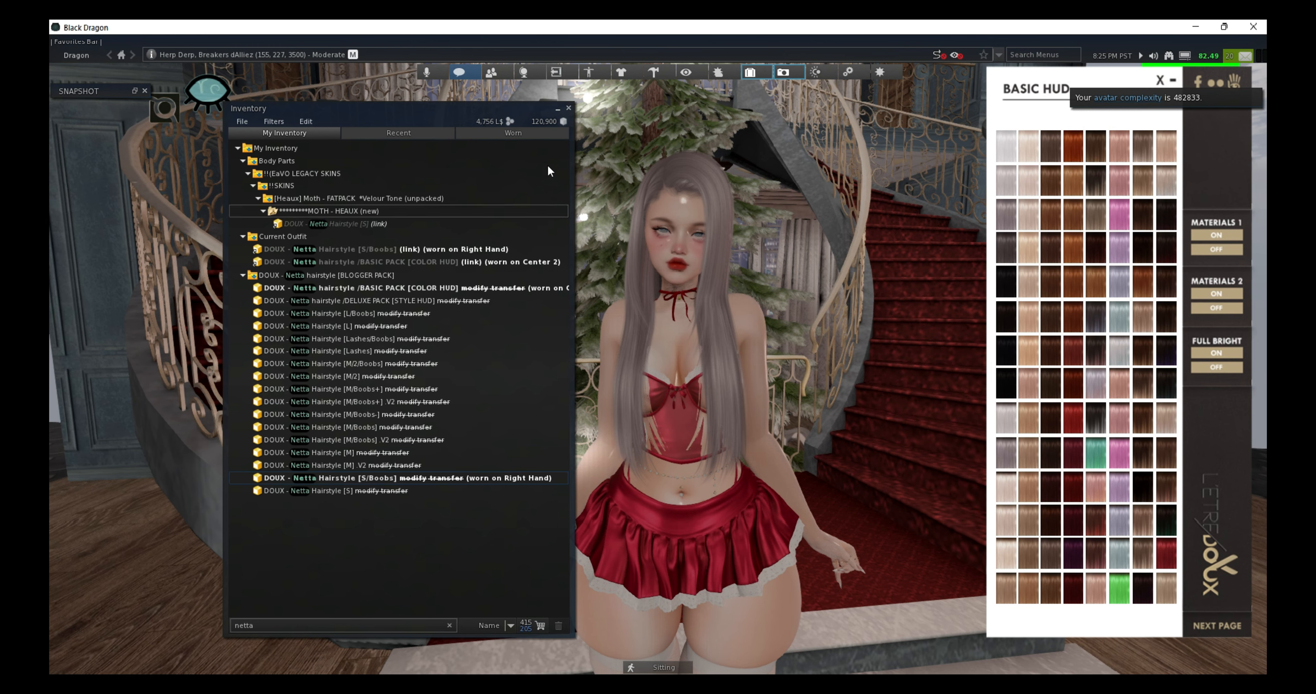
Step: Move the inventory window over the avatar and apply the first hair colour swatch in the second row of the HUD
drag(480, 109, 821, 138)
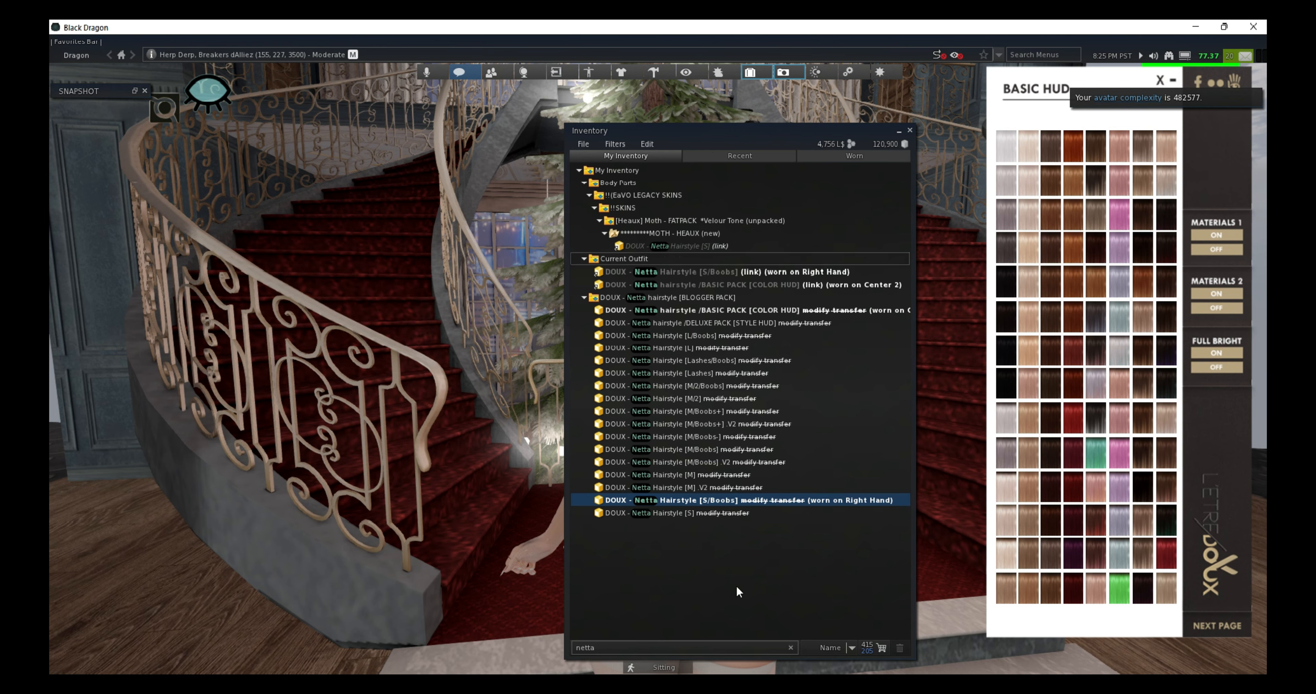
click(1005, 176)
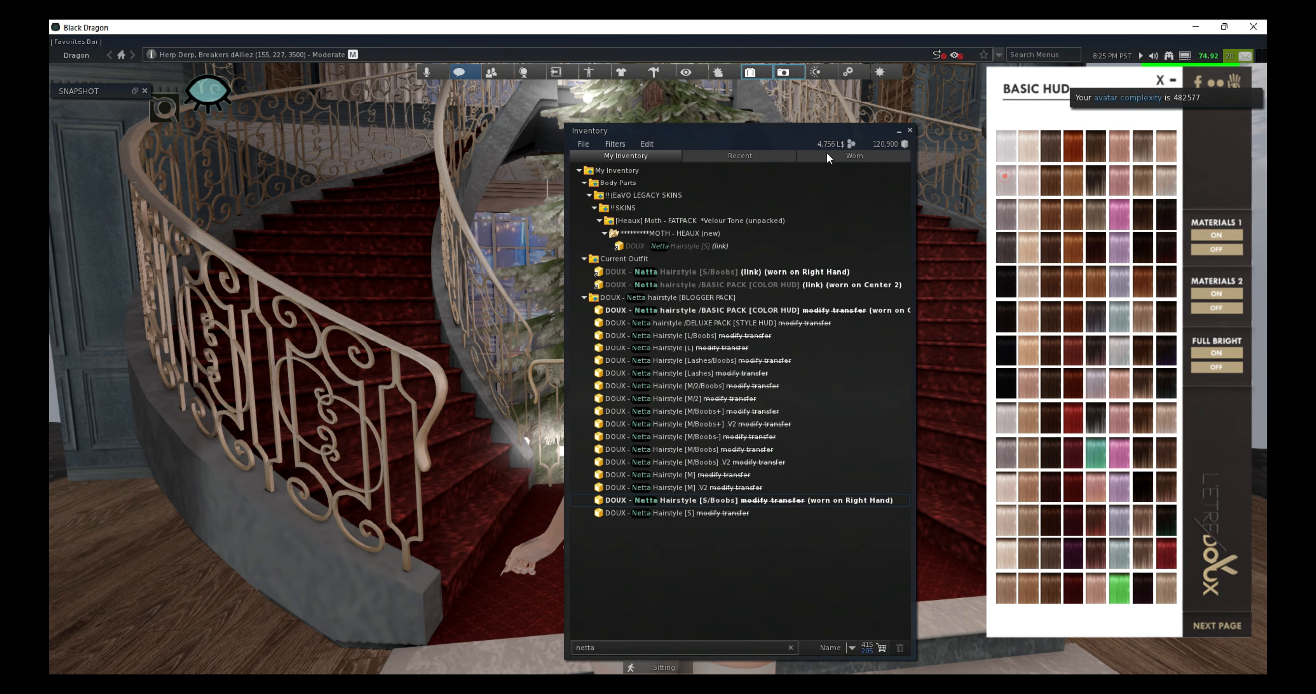
drag(805, 128, 737, 133)
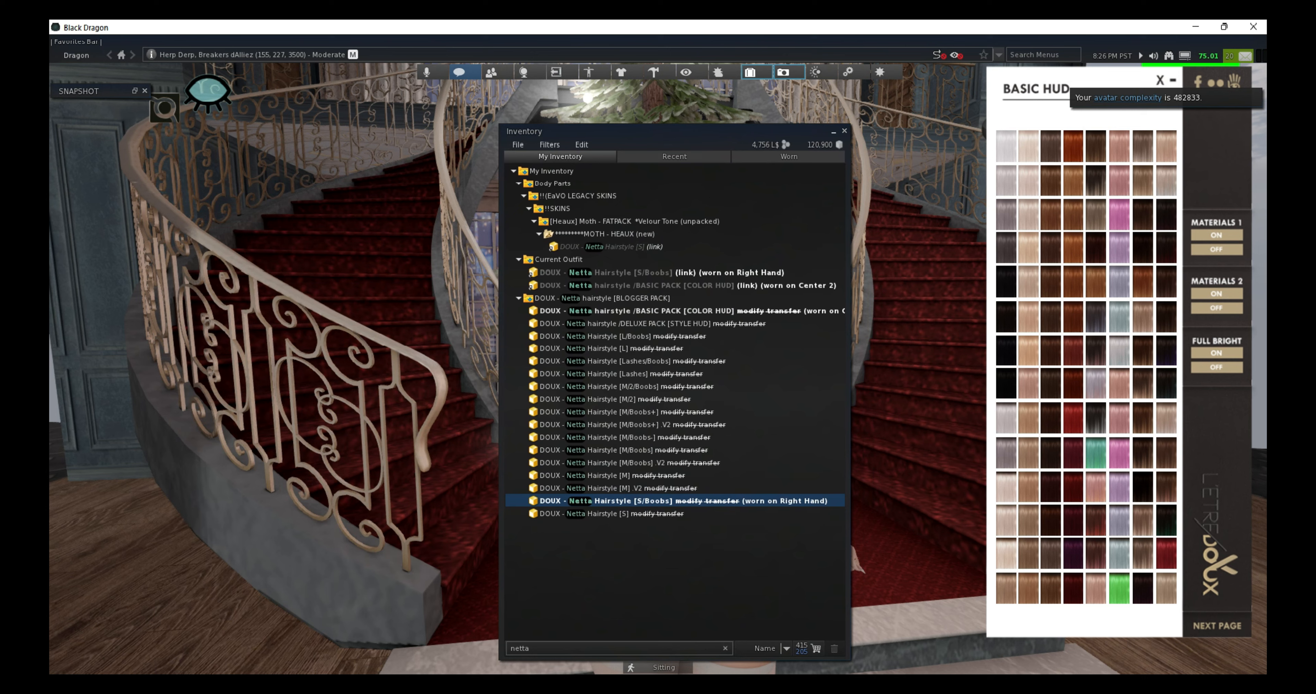
Step: Search the inventory for crybun and locate the original item of the worn Gabriella Corset link in Current Outfit
click(725, 647)
text(c)
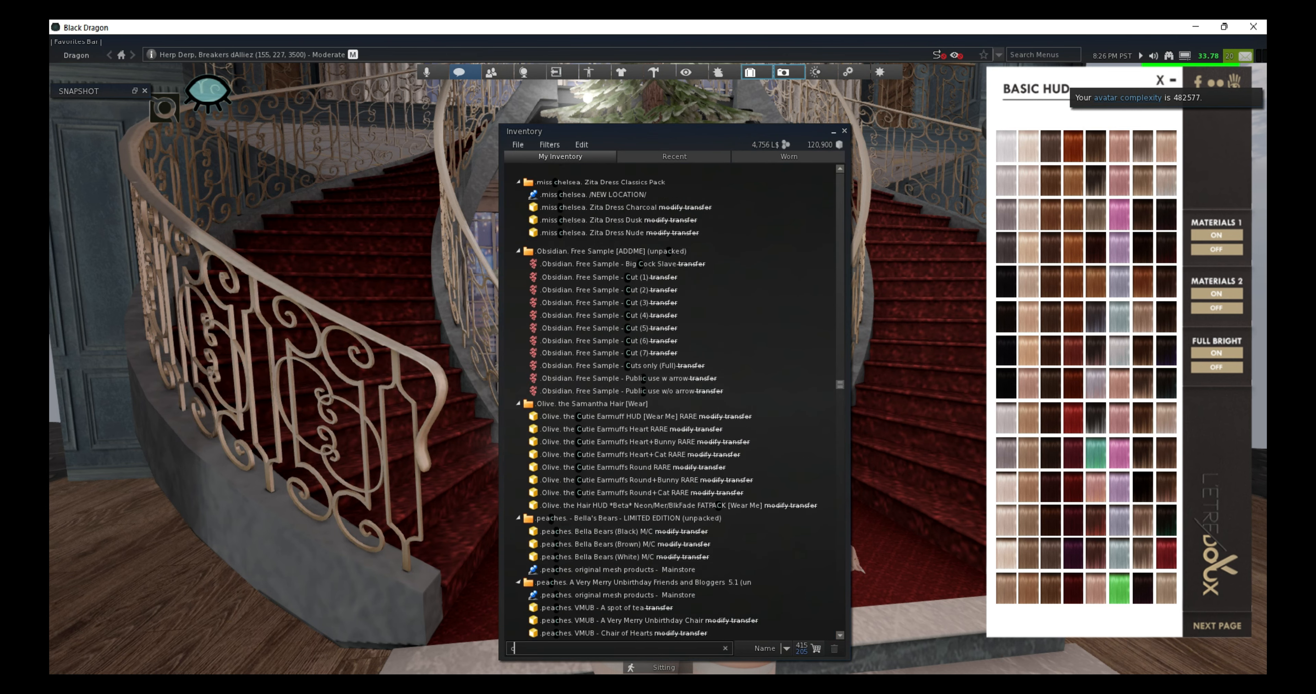
text(rybun)
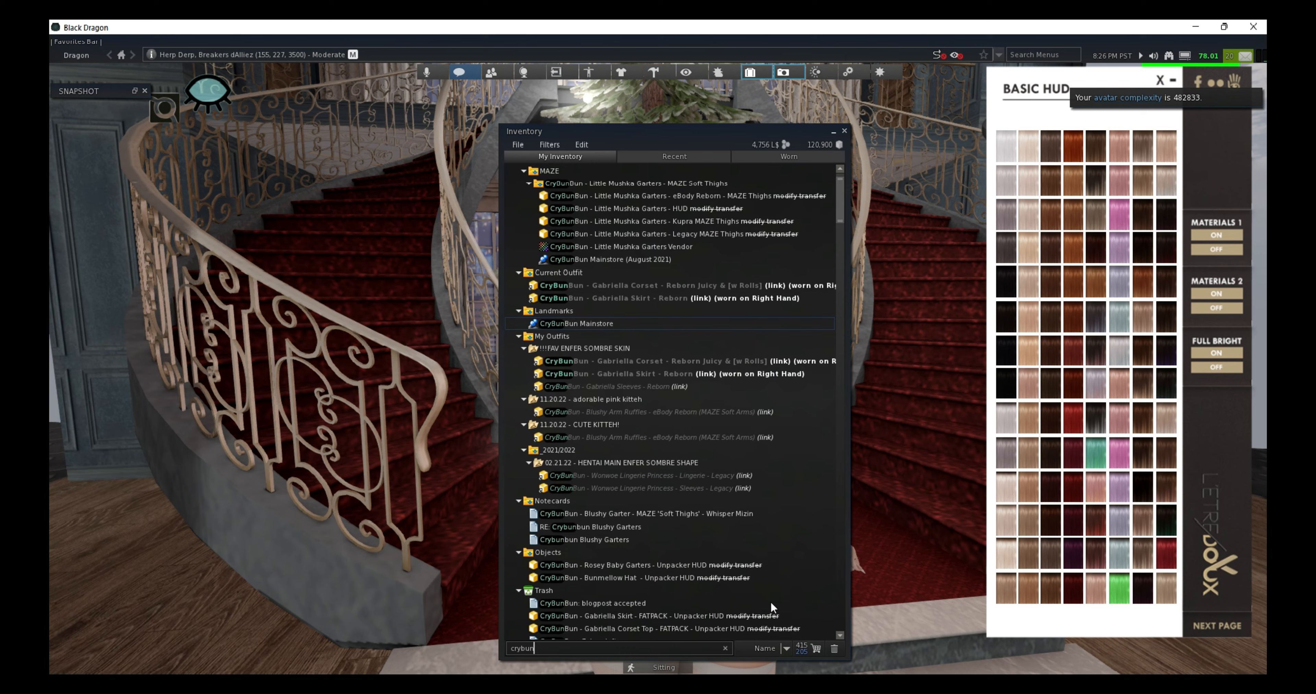
right_click(660, 290)
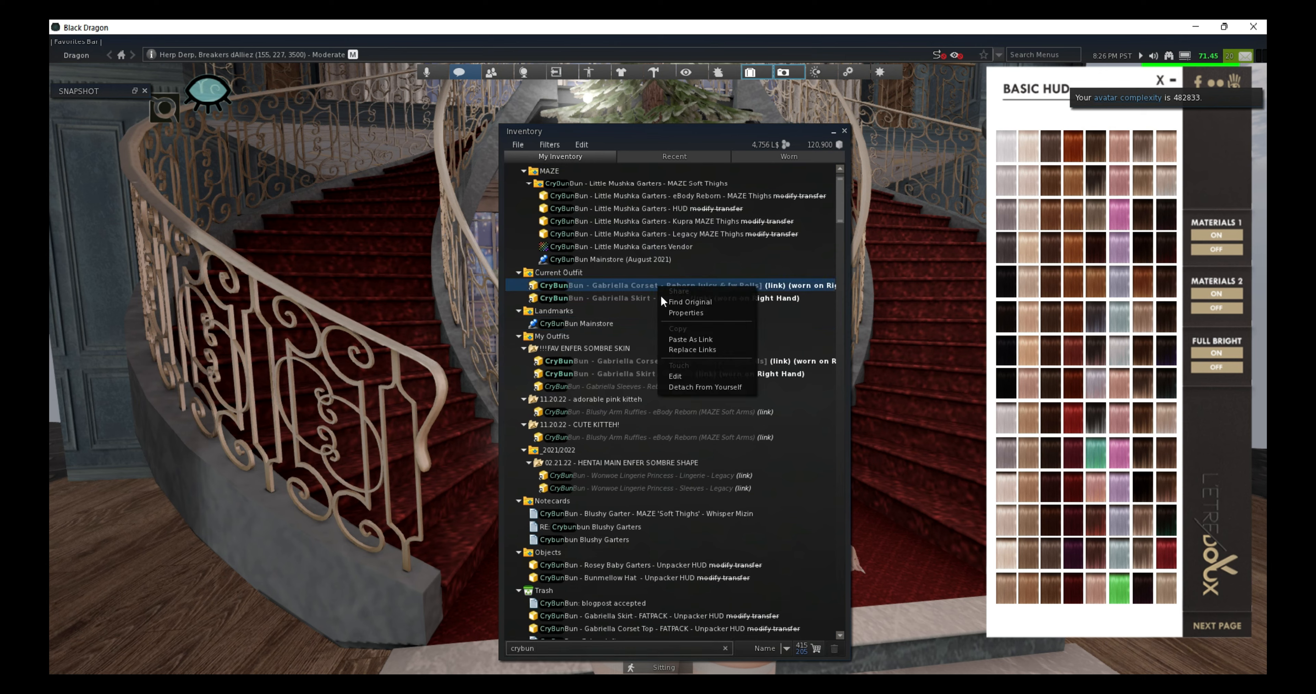
click(680, 302)
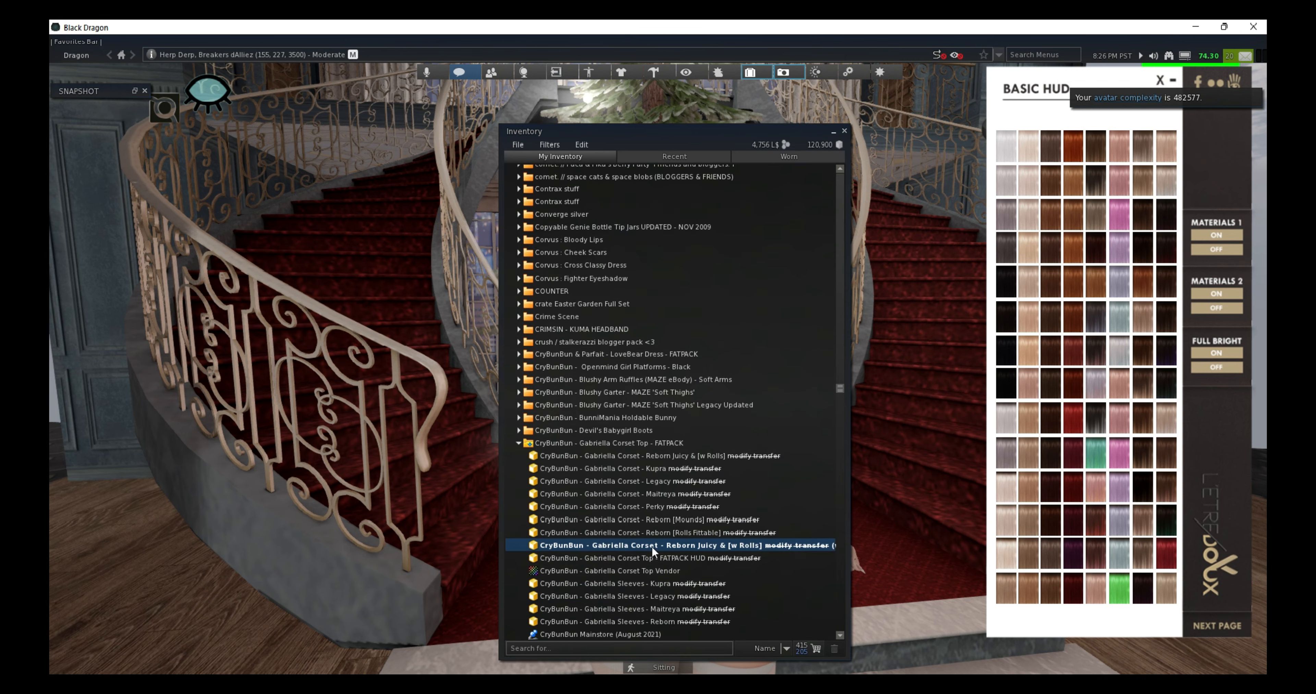
Step: Detach the worn Gabriella Corset - Reborn Juicy & [w Rolls] and attach the first copy in the folder to the Left Pec
right_click(652, 545)
click(672, 538)
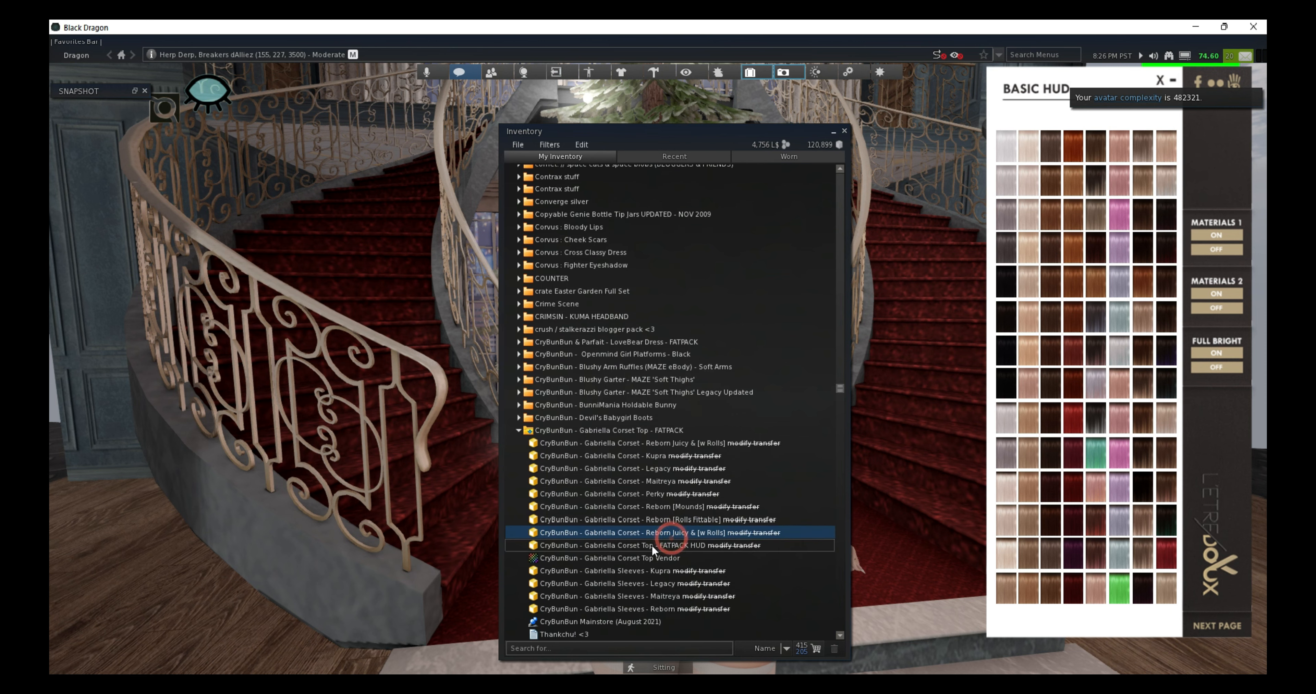
click(655, 442)
right_click(655, 441)
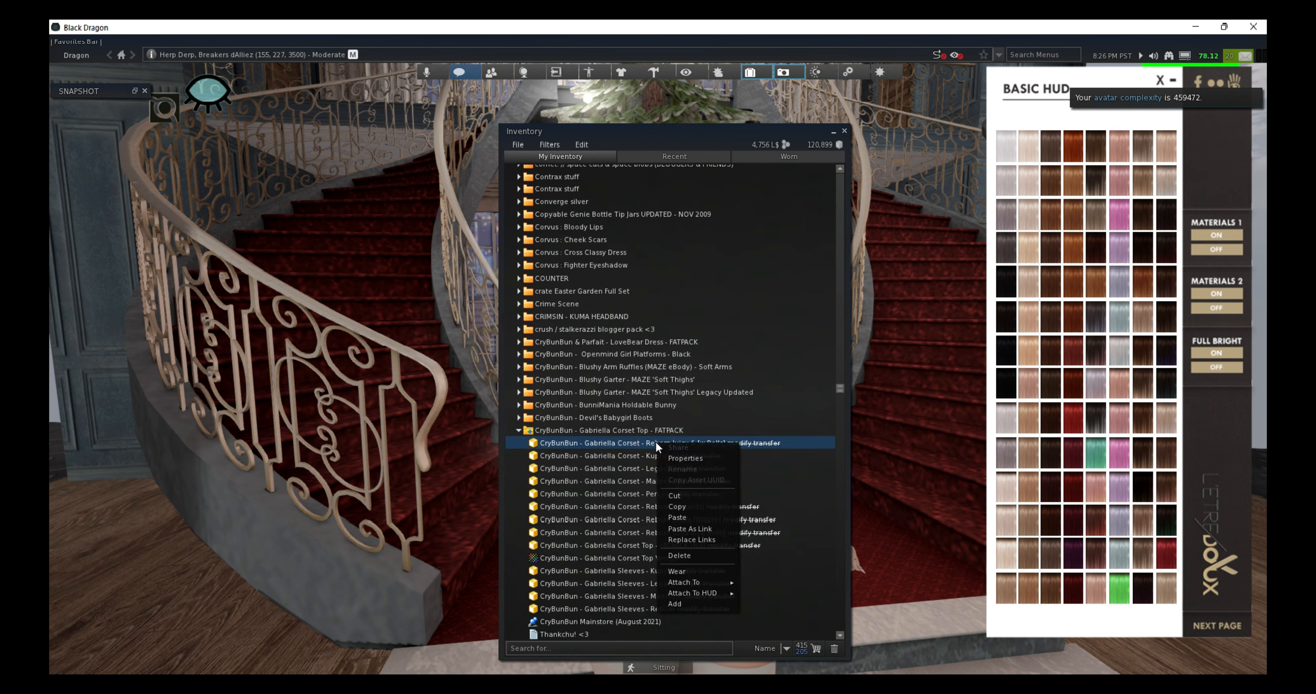
mouse_move(687, 584)
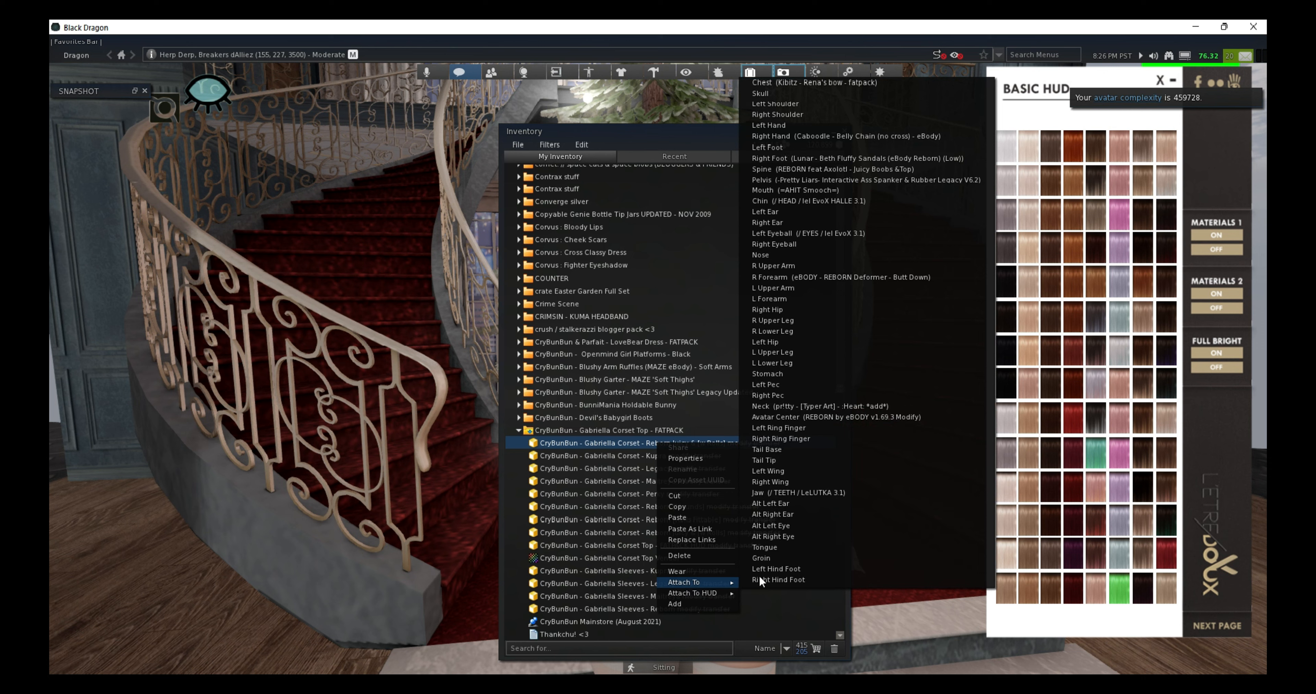
click(789, 384)
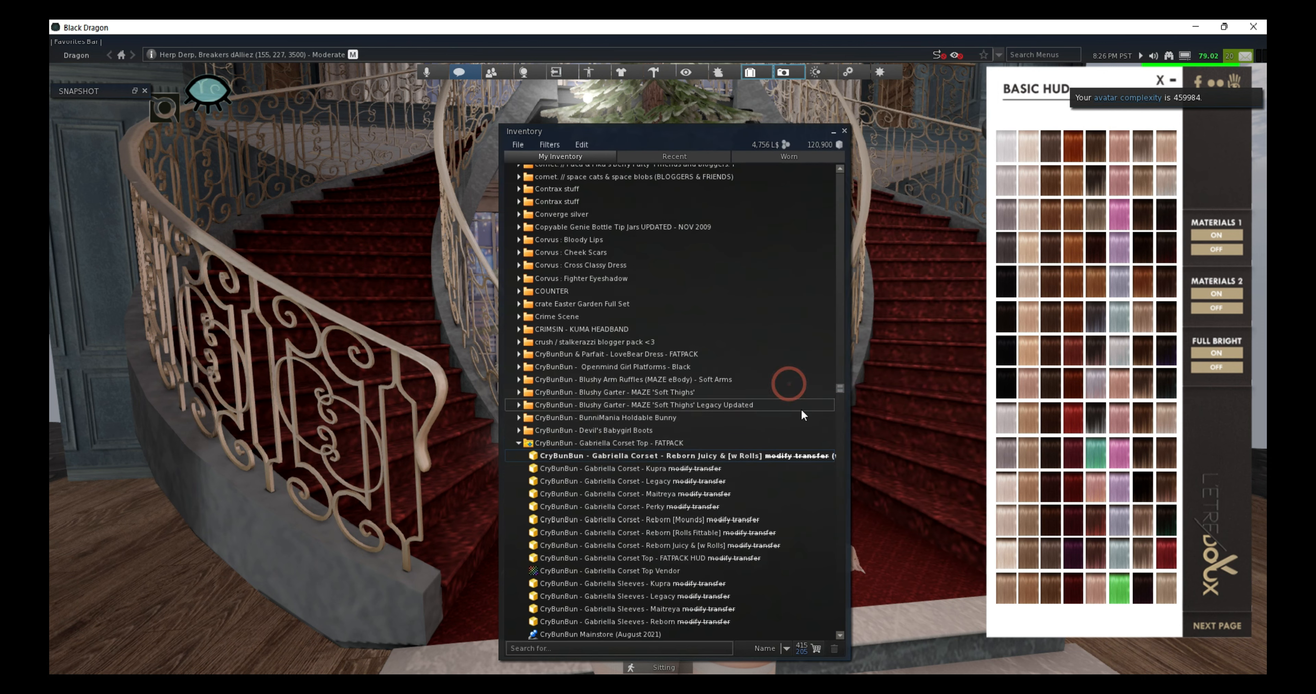
Step: Detach the first copy of the Gabriella Corset - Reborn Juicy & [w Rolls], add it again, and shift the inventory window partly off the avatar
mouse_move(798, 128)
mouse_down()
mouse_move(557, 132)
mouse_move(780, 111)
mouse_up()
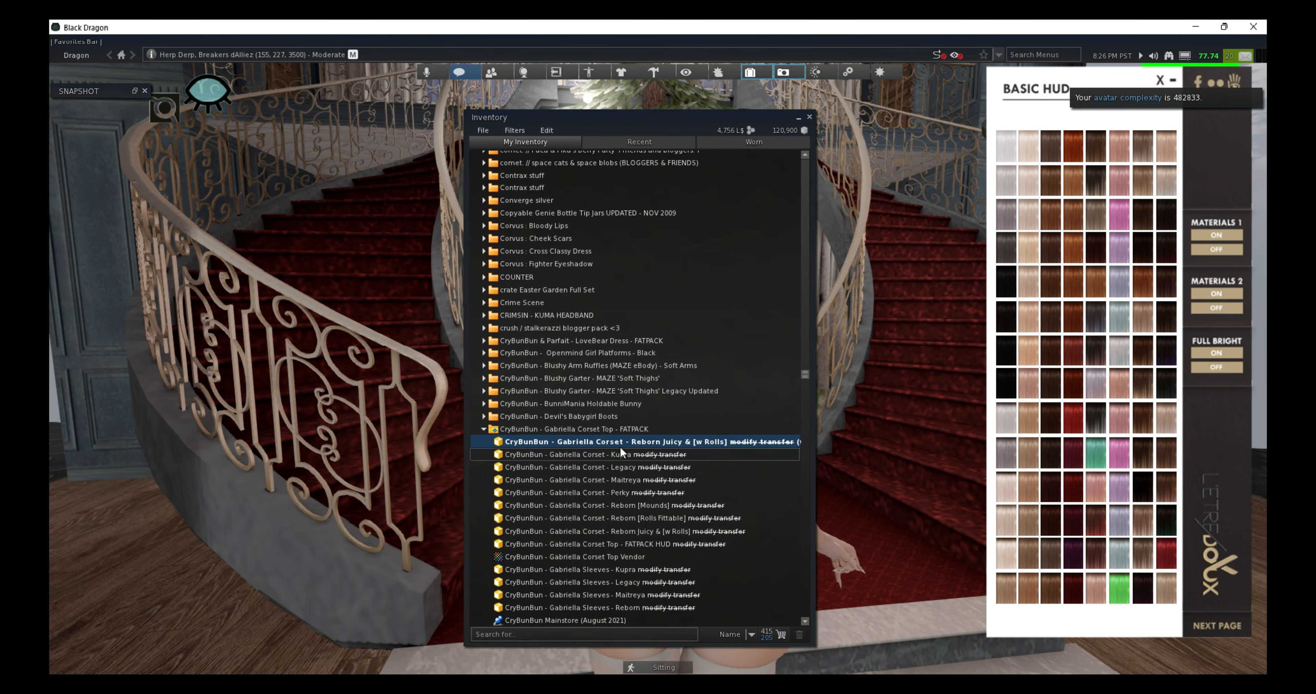
right_click(622, 444)
click(648, 592)
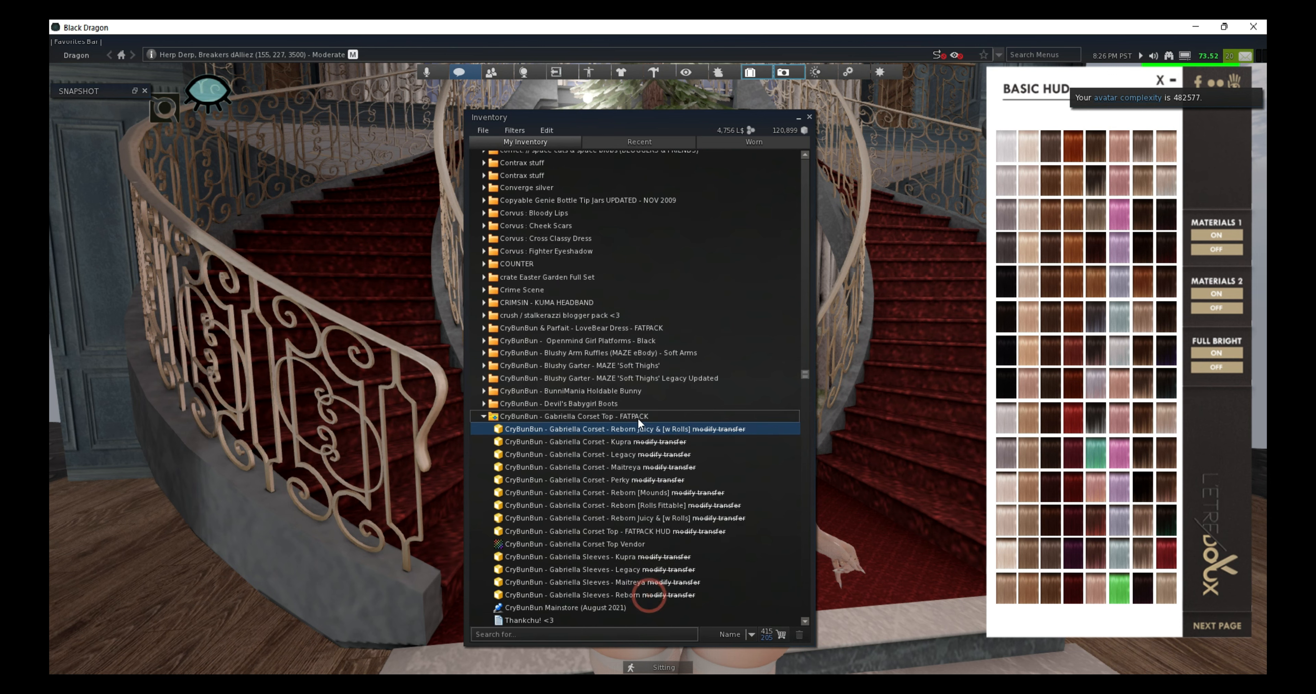
right_click(634, 429)
click(667, 595)
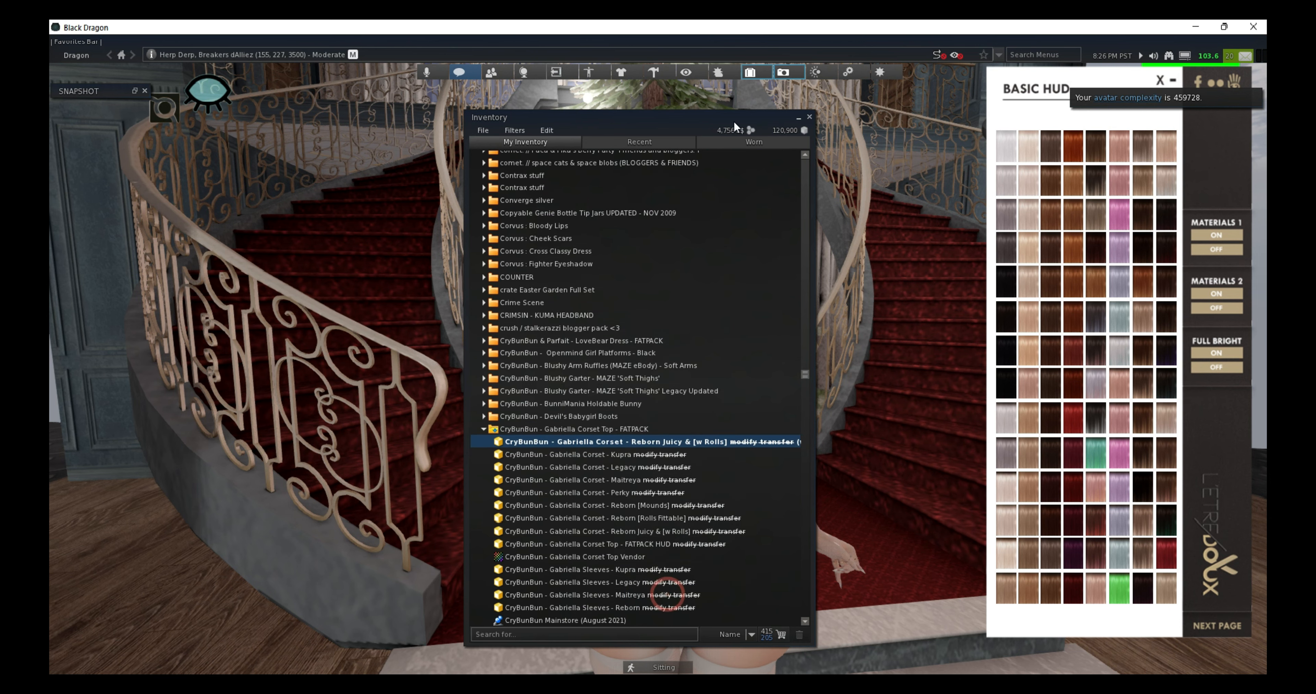
mouse_move(736, 119)
mouse_down()
mouse_move(485, 134)
mouse_move(725, 134)
mouse_up()
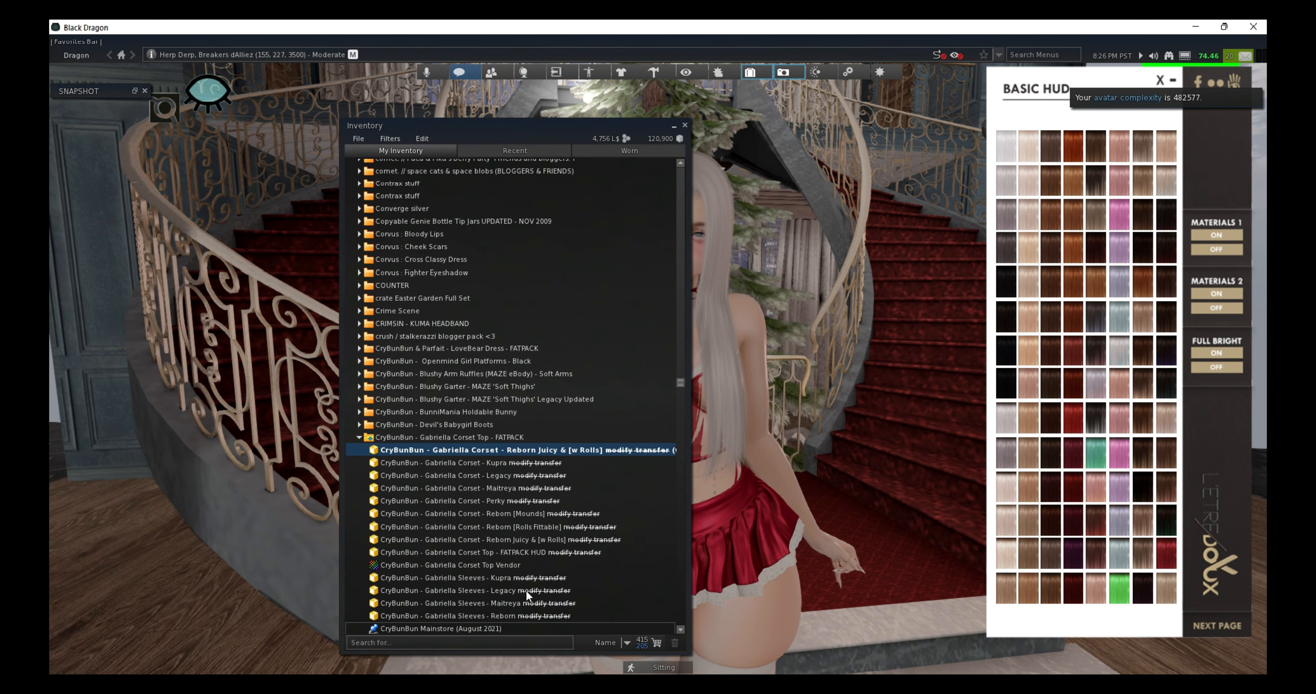
Step: Search for netta, detach and re-add the Netta Hairstyle [S/Boobs], and move the inventory window clear of the avatar
click(490, 643)
text(netta)
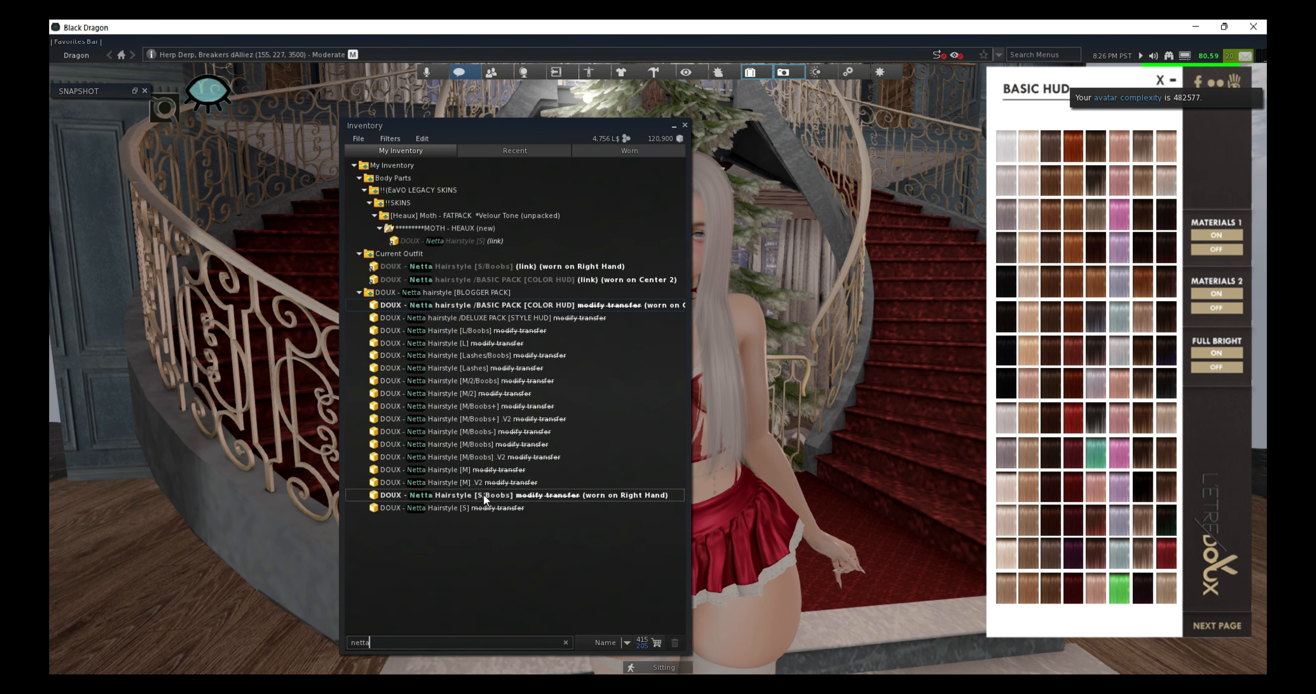
right_click(483, 494)
click(516, 645)
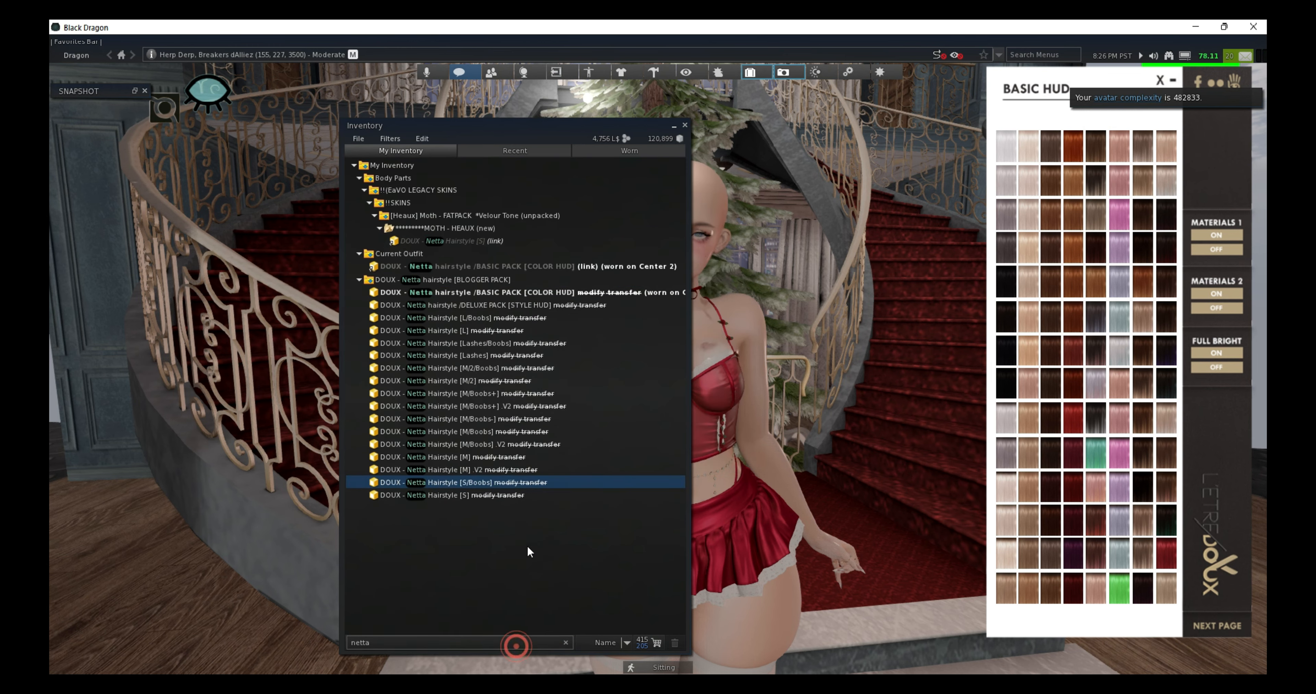
right_click(475, 484)
click(513, 648)
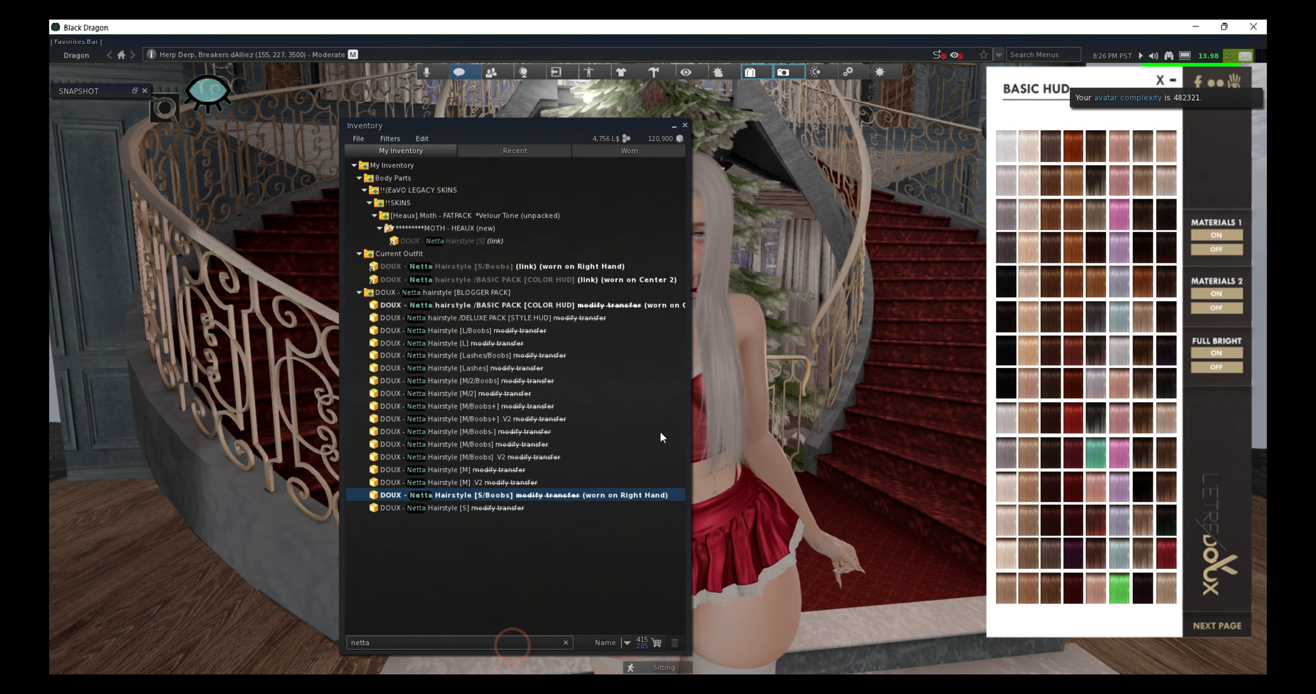
drag(634, 140, 608, 143)
drag(218, 132, 376, 131)
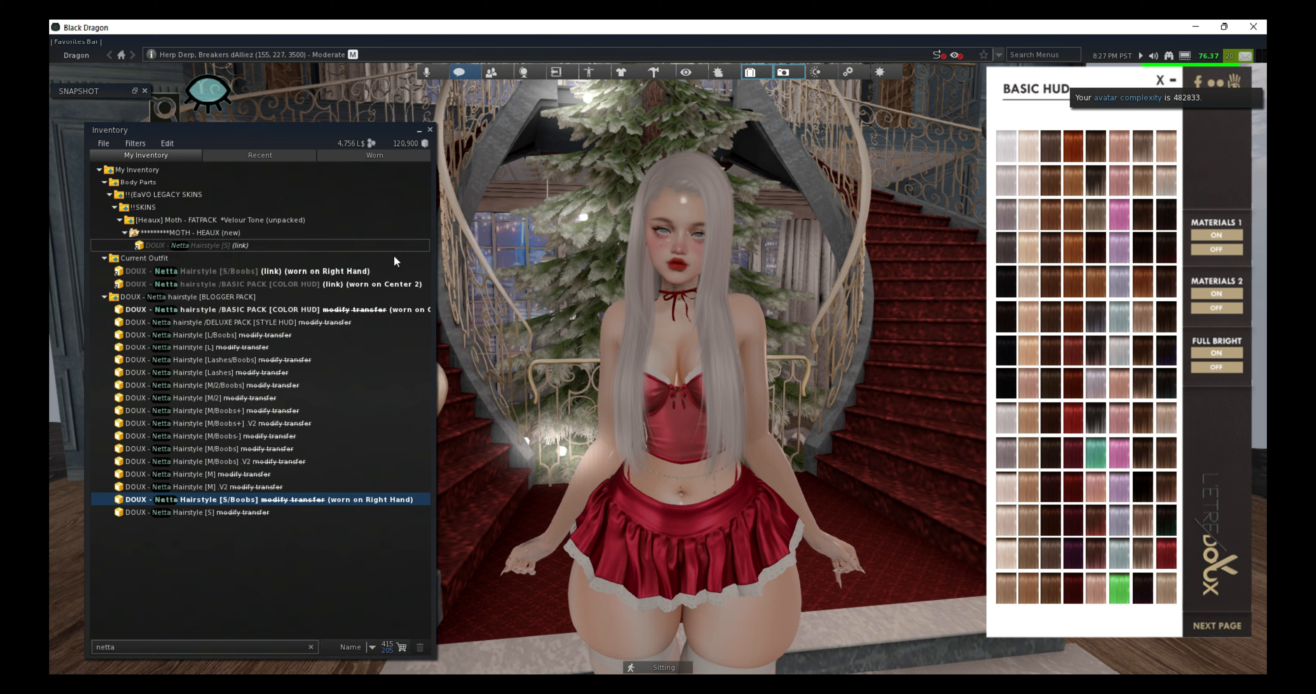
Step: Open the backdrop object beside the avatar for editing, view its texture settings, and close the build tools
right_click(497, 285)
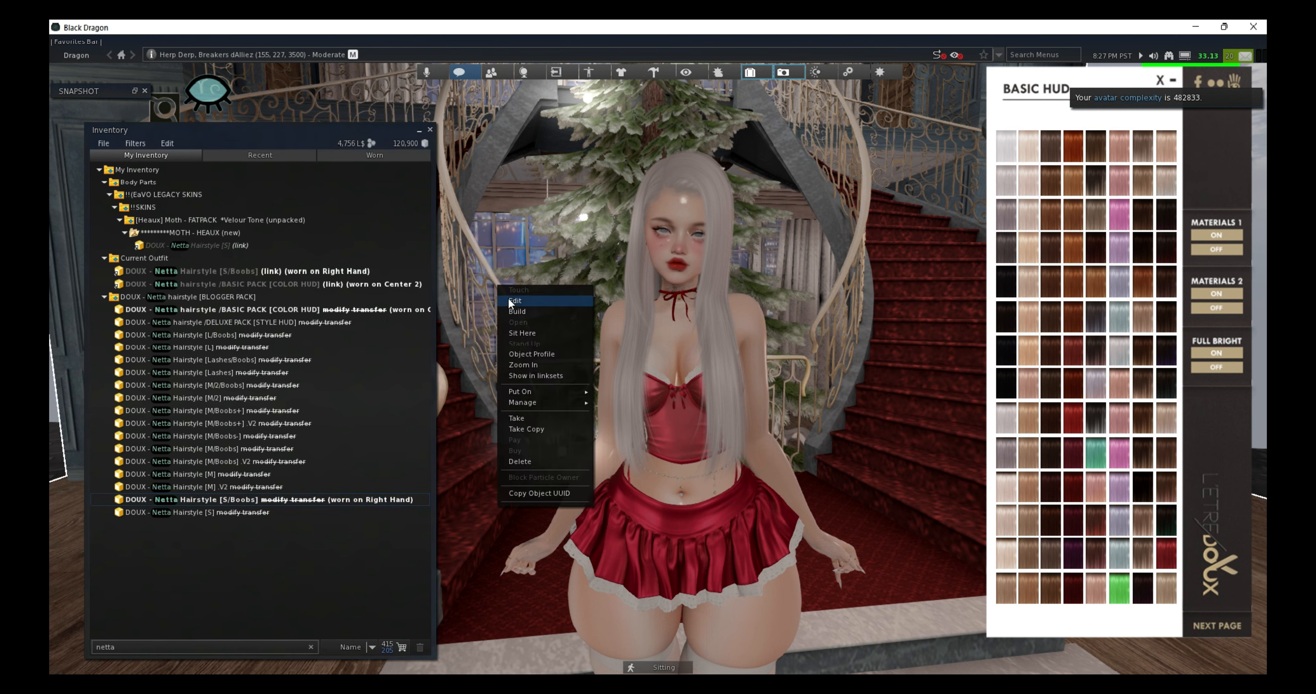
click(508, 297)
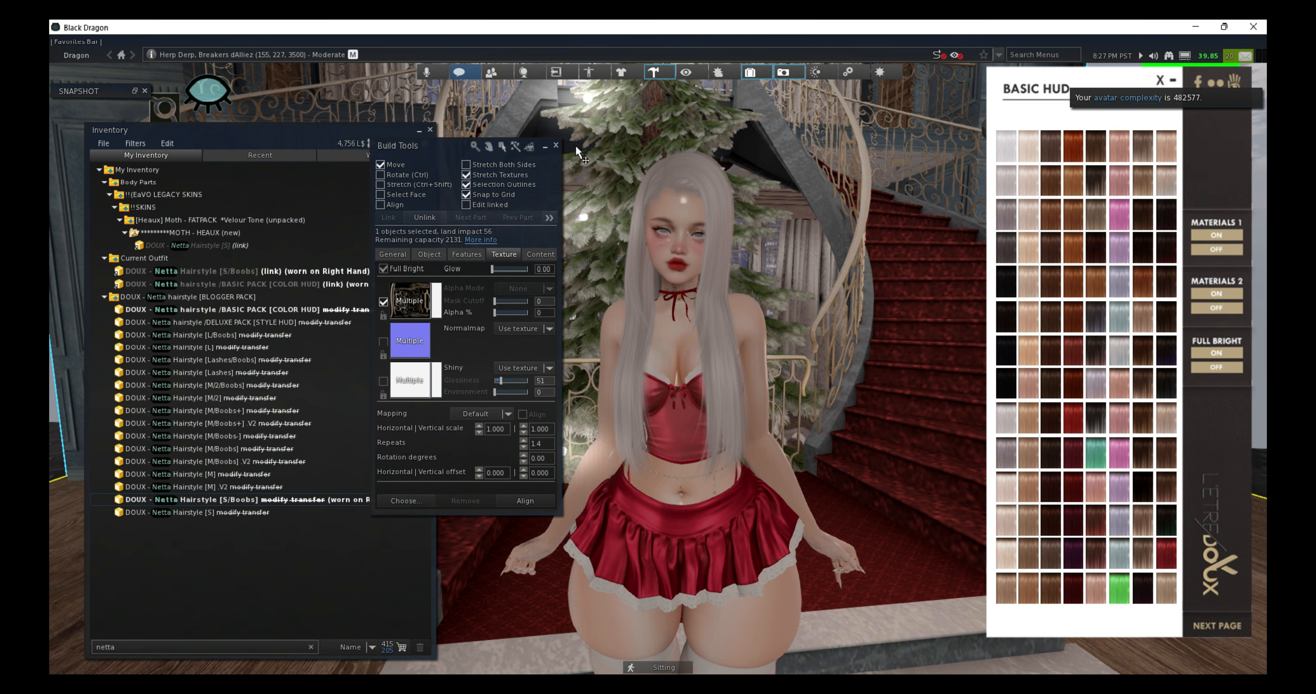
click(557, 146)
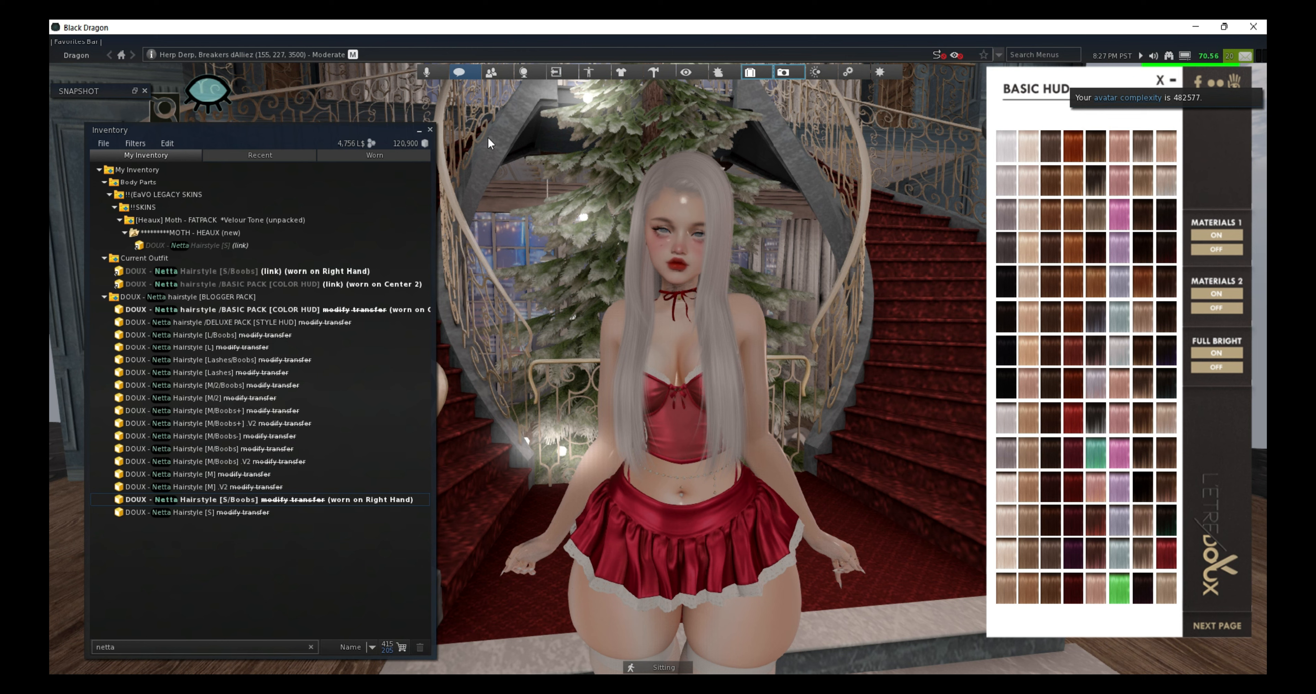